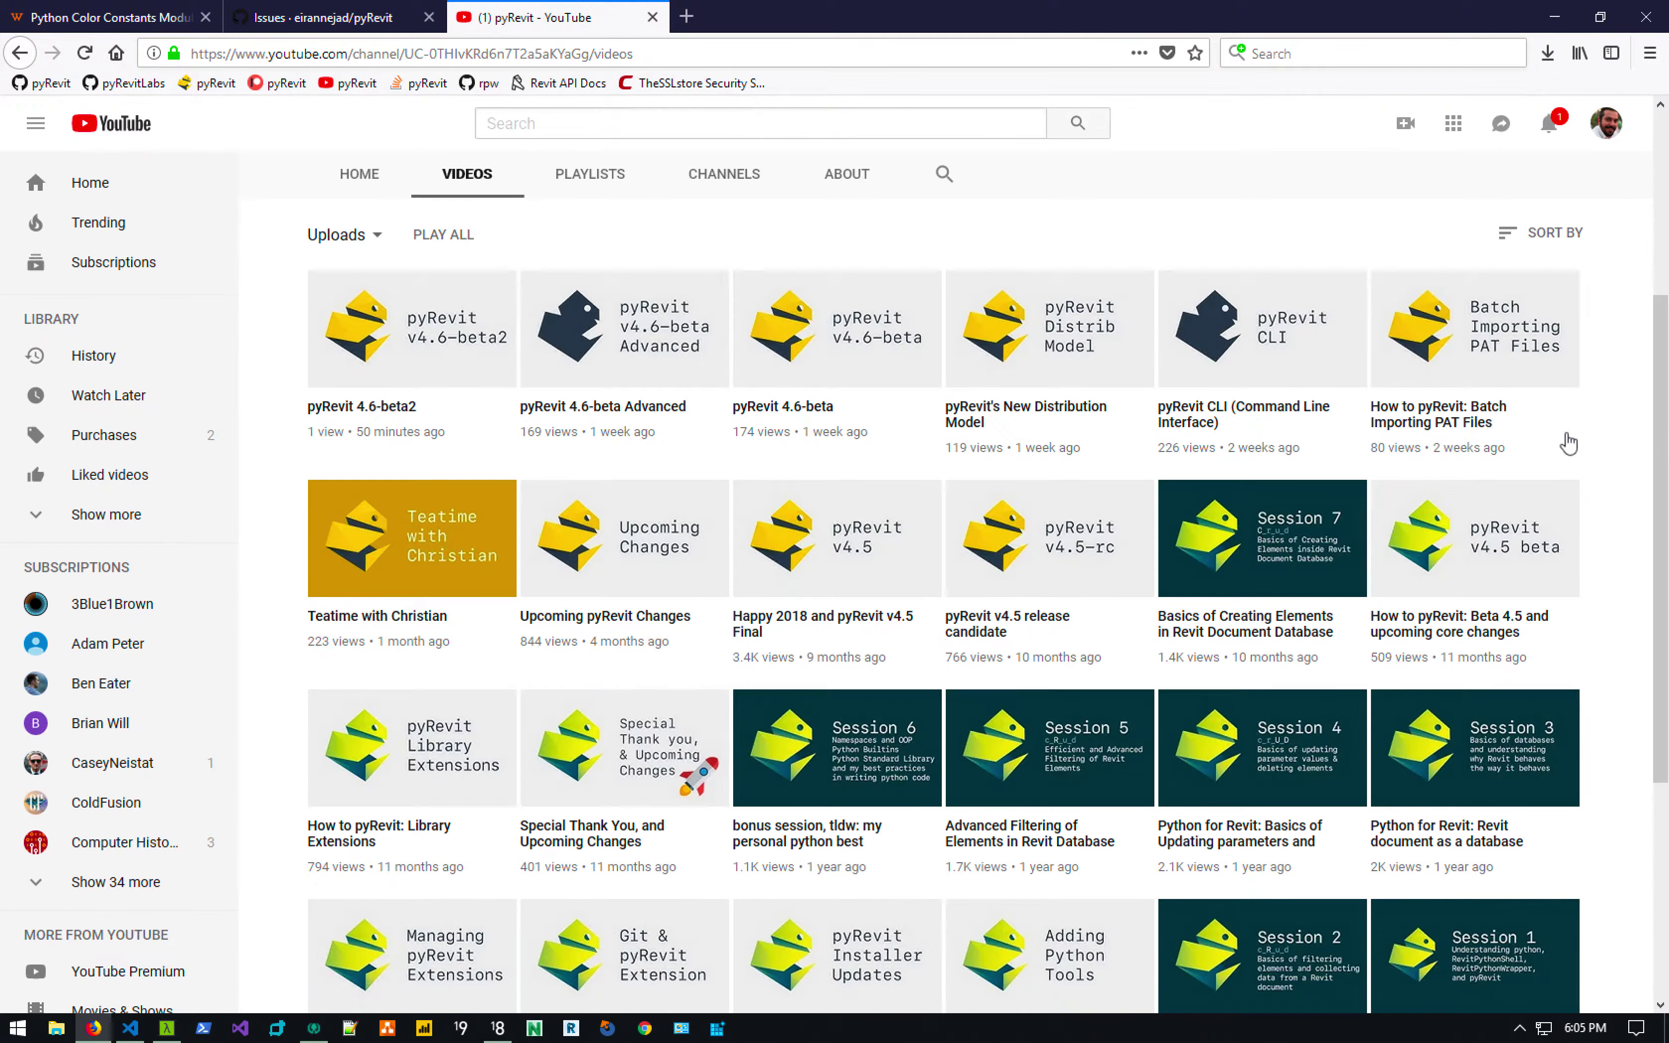
Open the channel's "How to pyRevit: Make Pattern Tool" video and skip its ad.
scroll(1666, 611, "down", 3)
scroll(1666, 610, "down", 7)
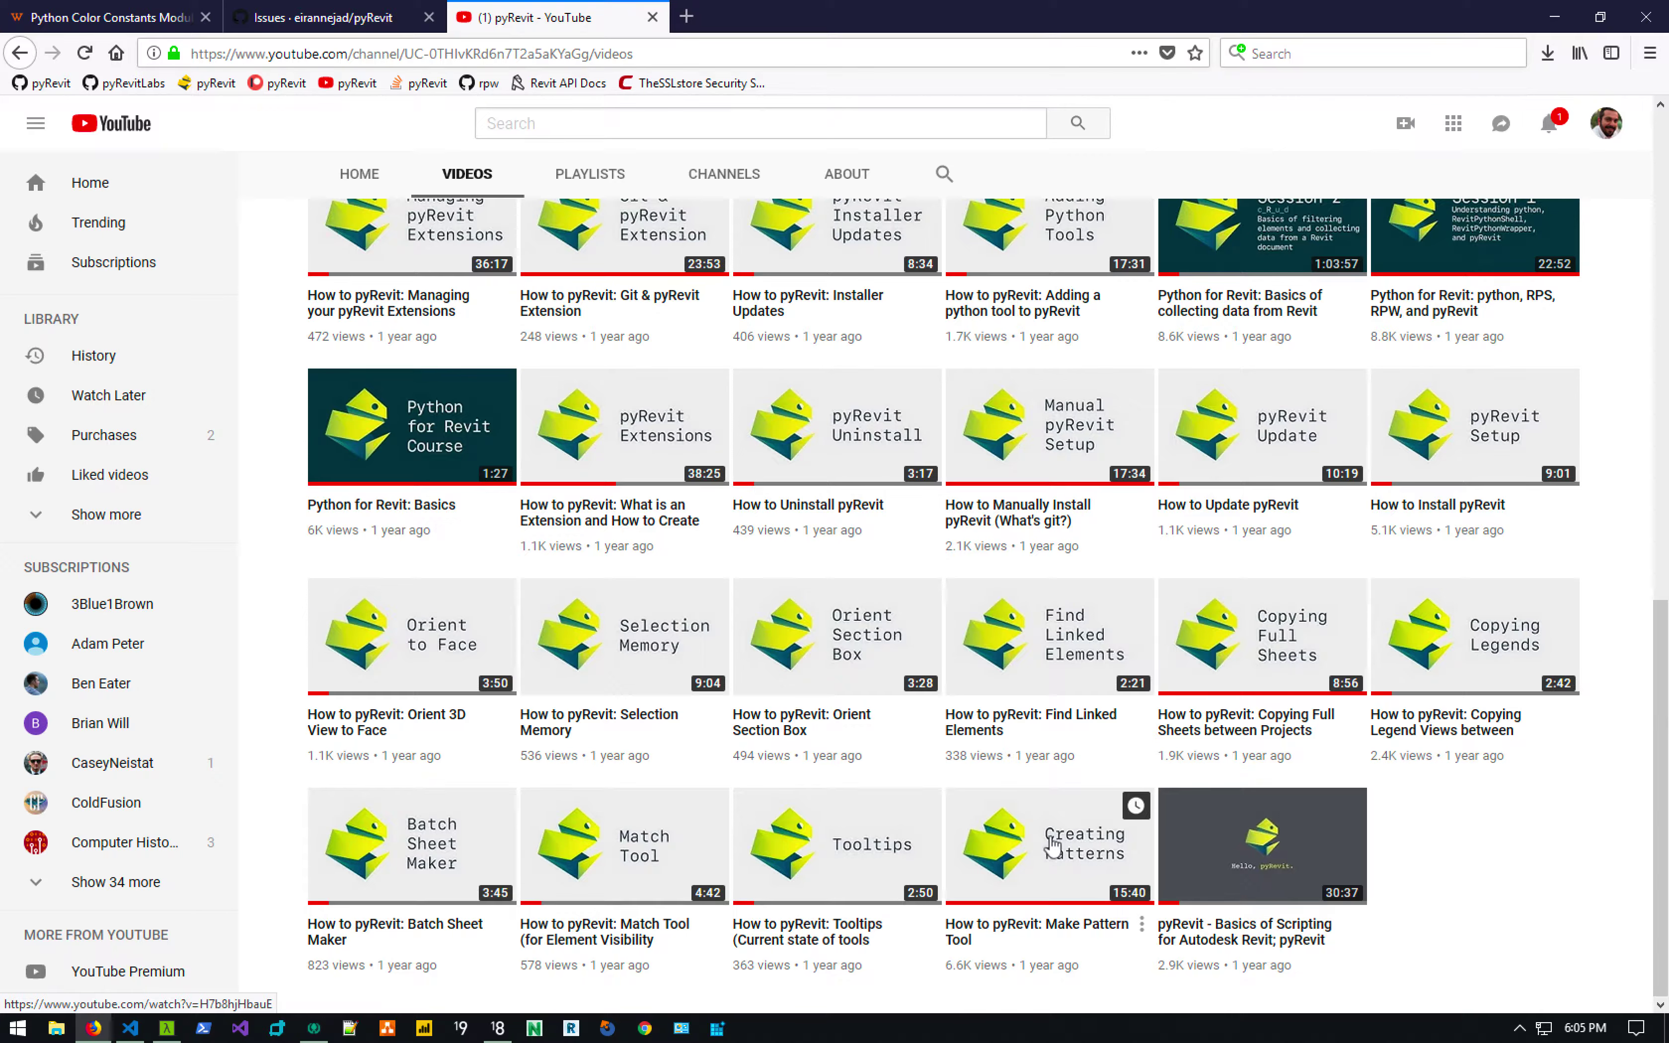
left_click(1052, 853)
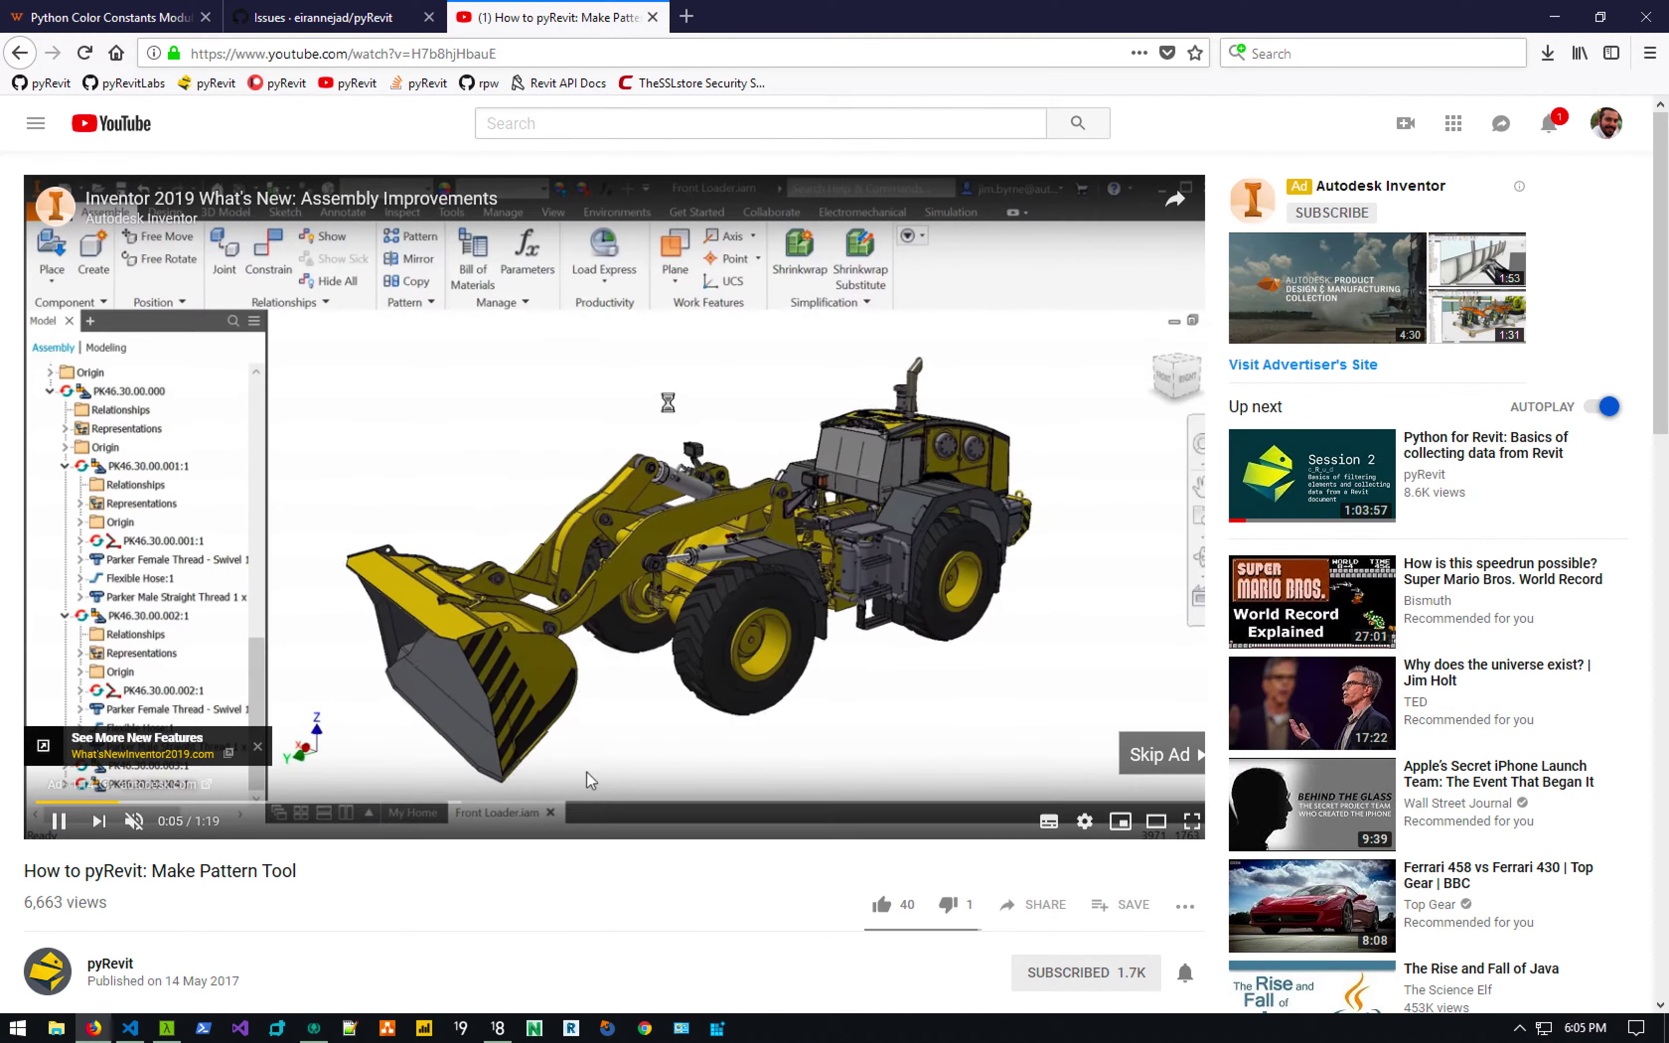
left_click(1162, 754)
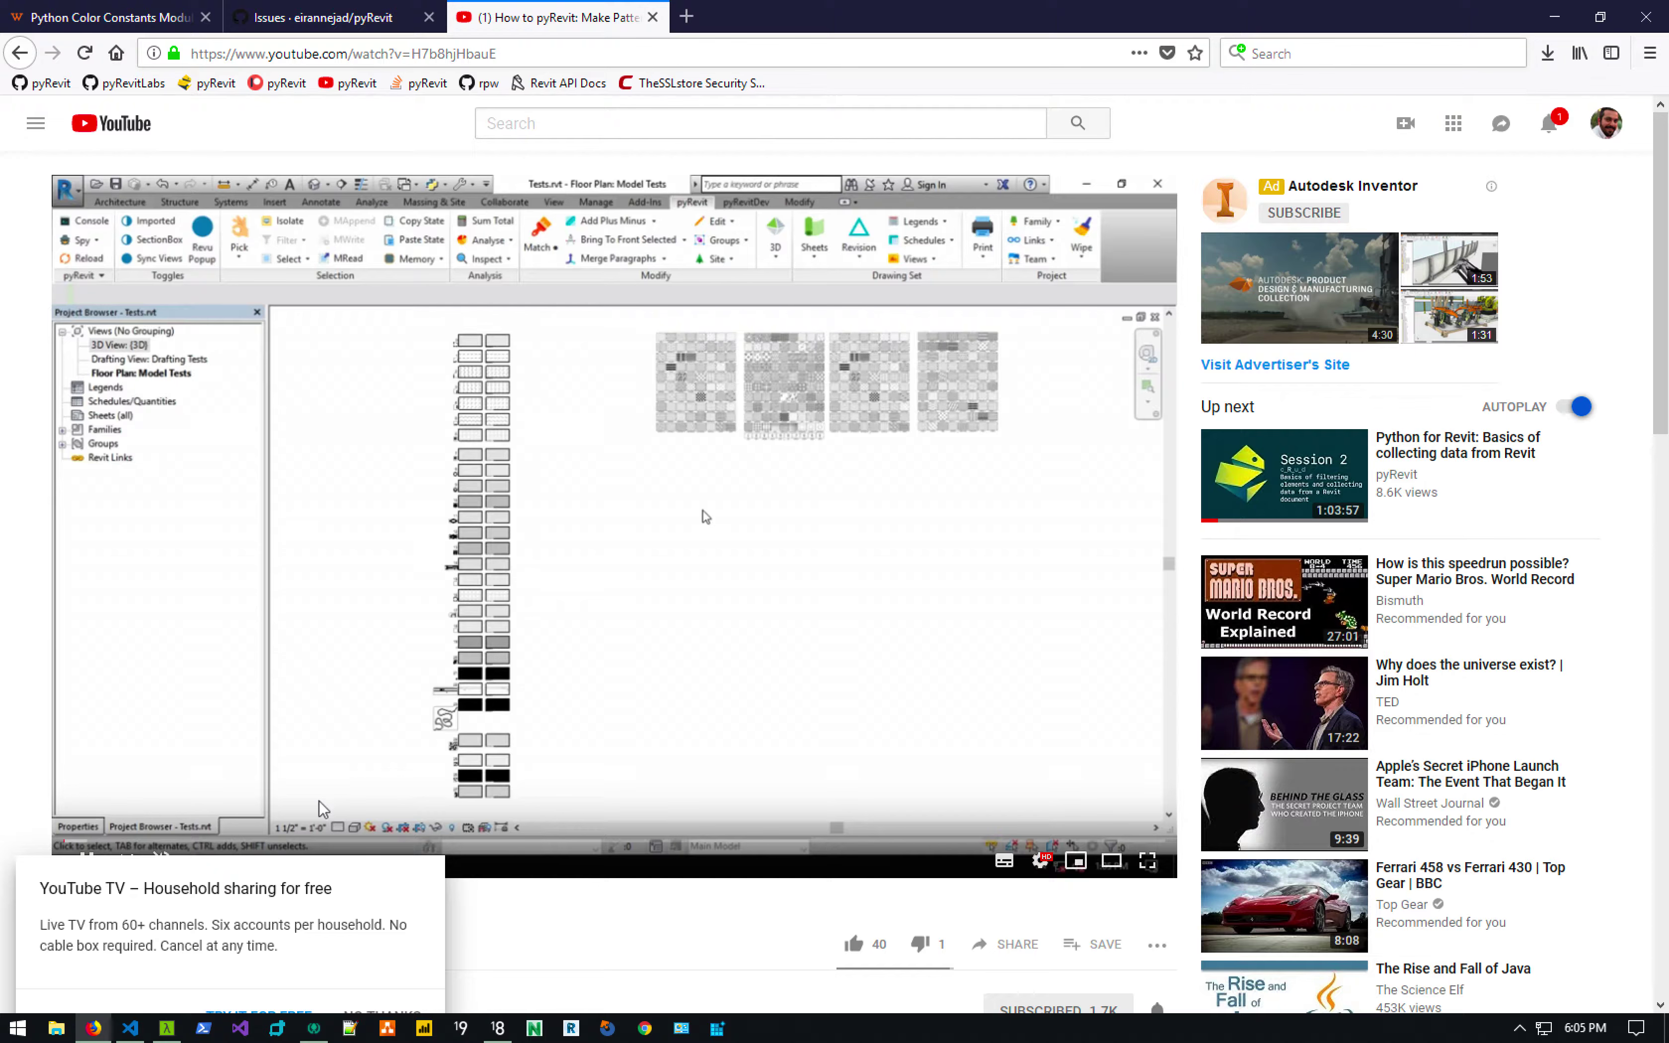
Skip ahead in the video to the part that shows the Make Pattern dialog for pattern 27.
left_click(314, 839)
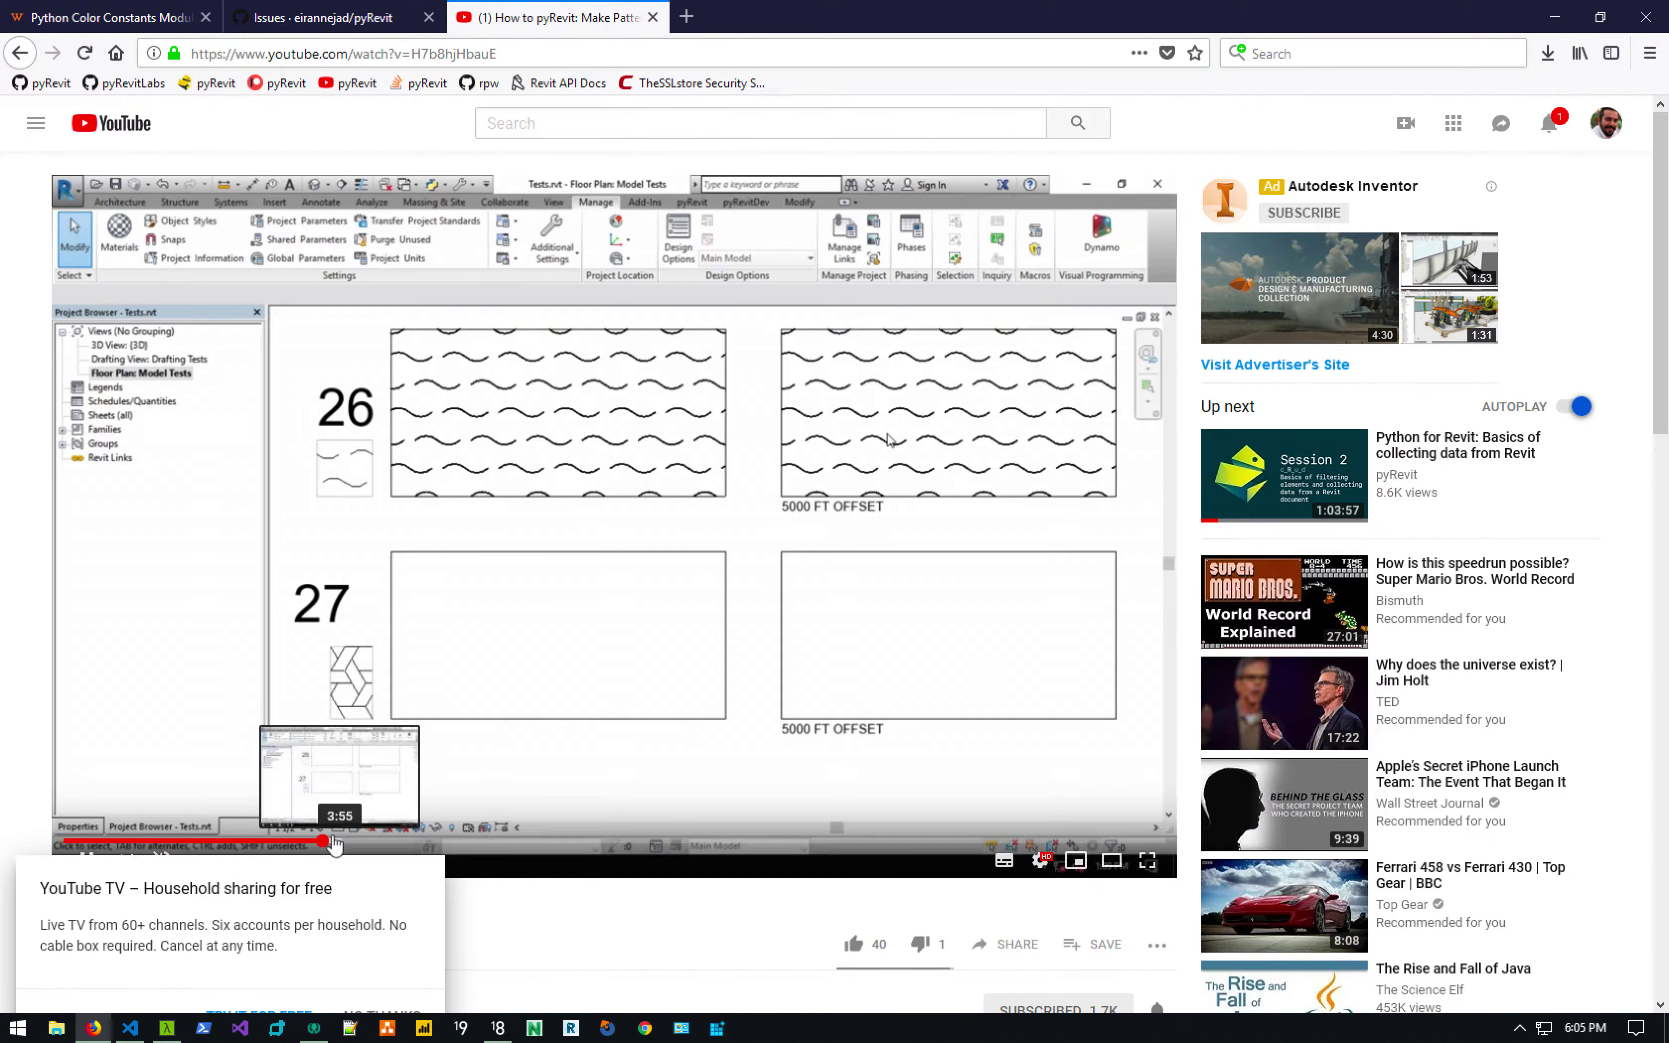
left_click(362, 842)
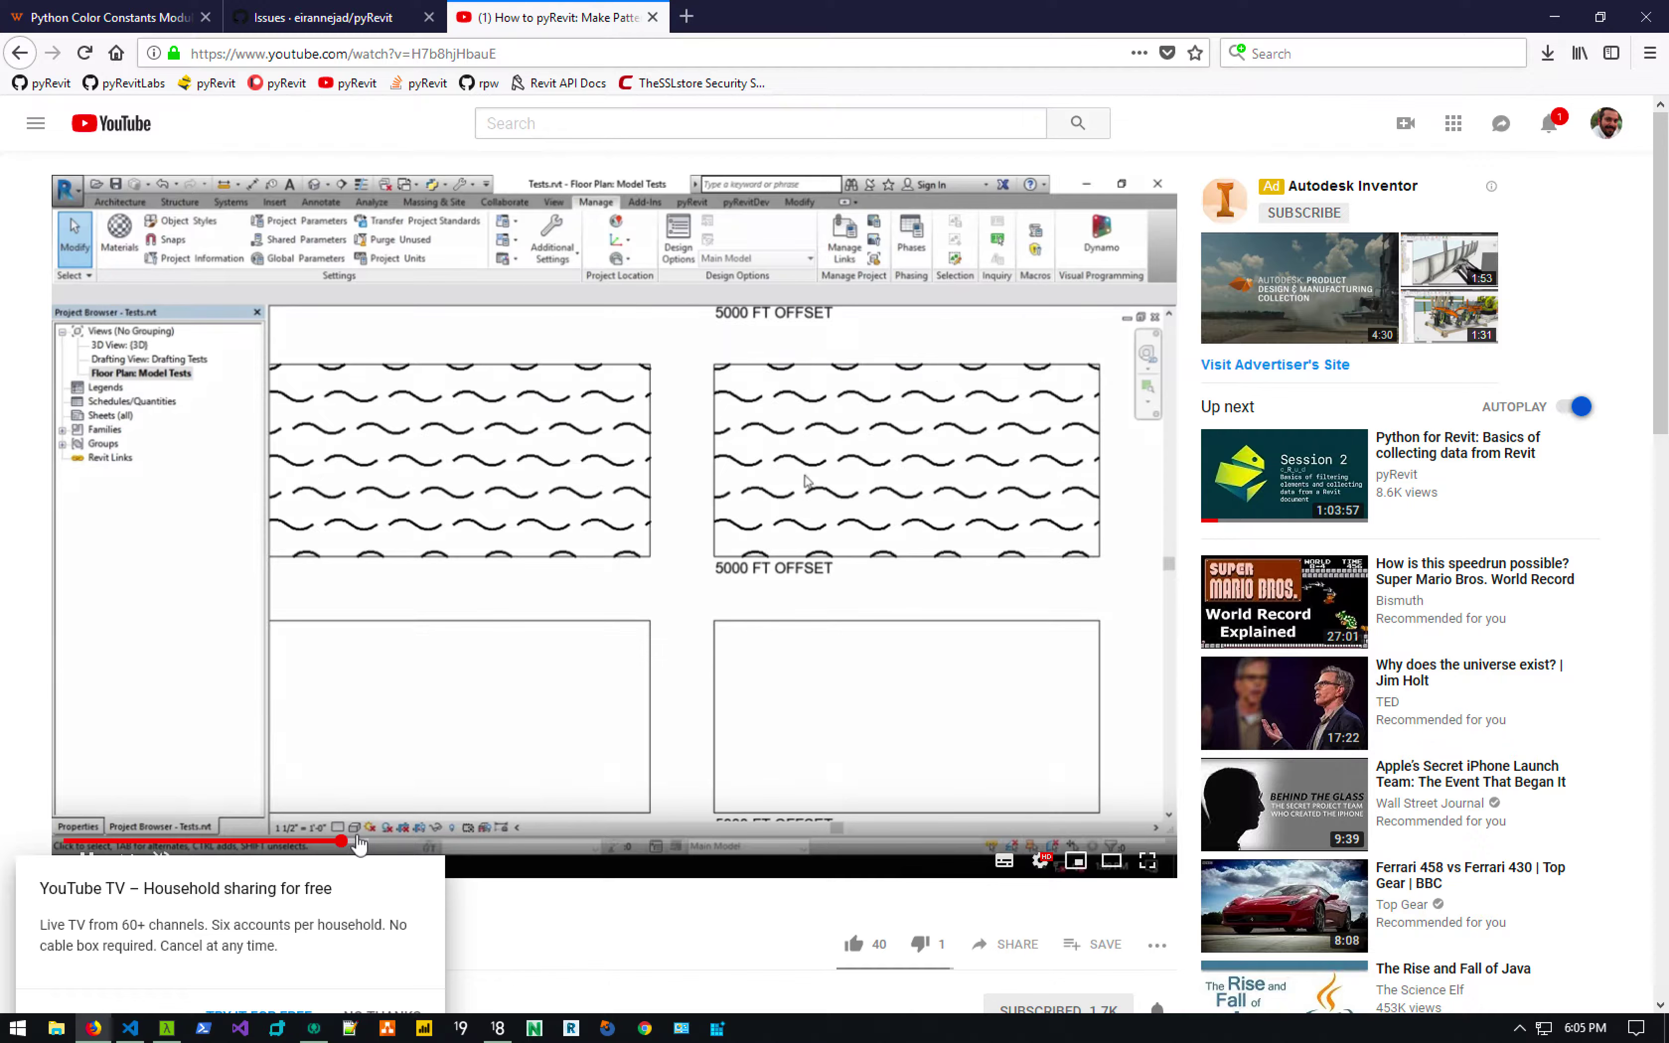
left_click(391, 842)
left_click(423, 842)
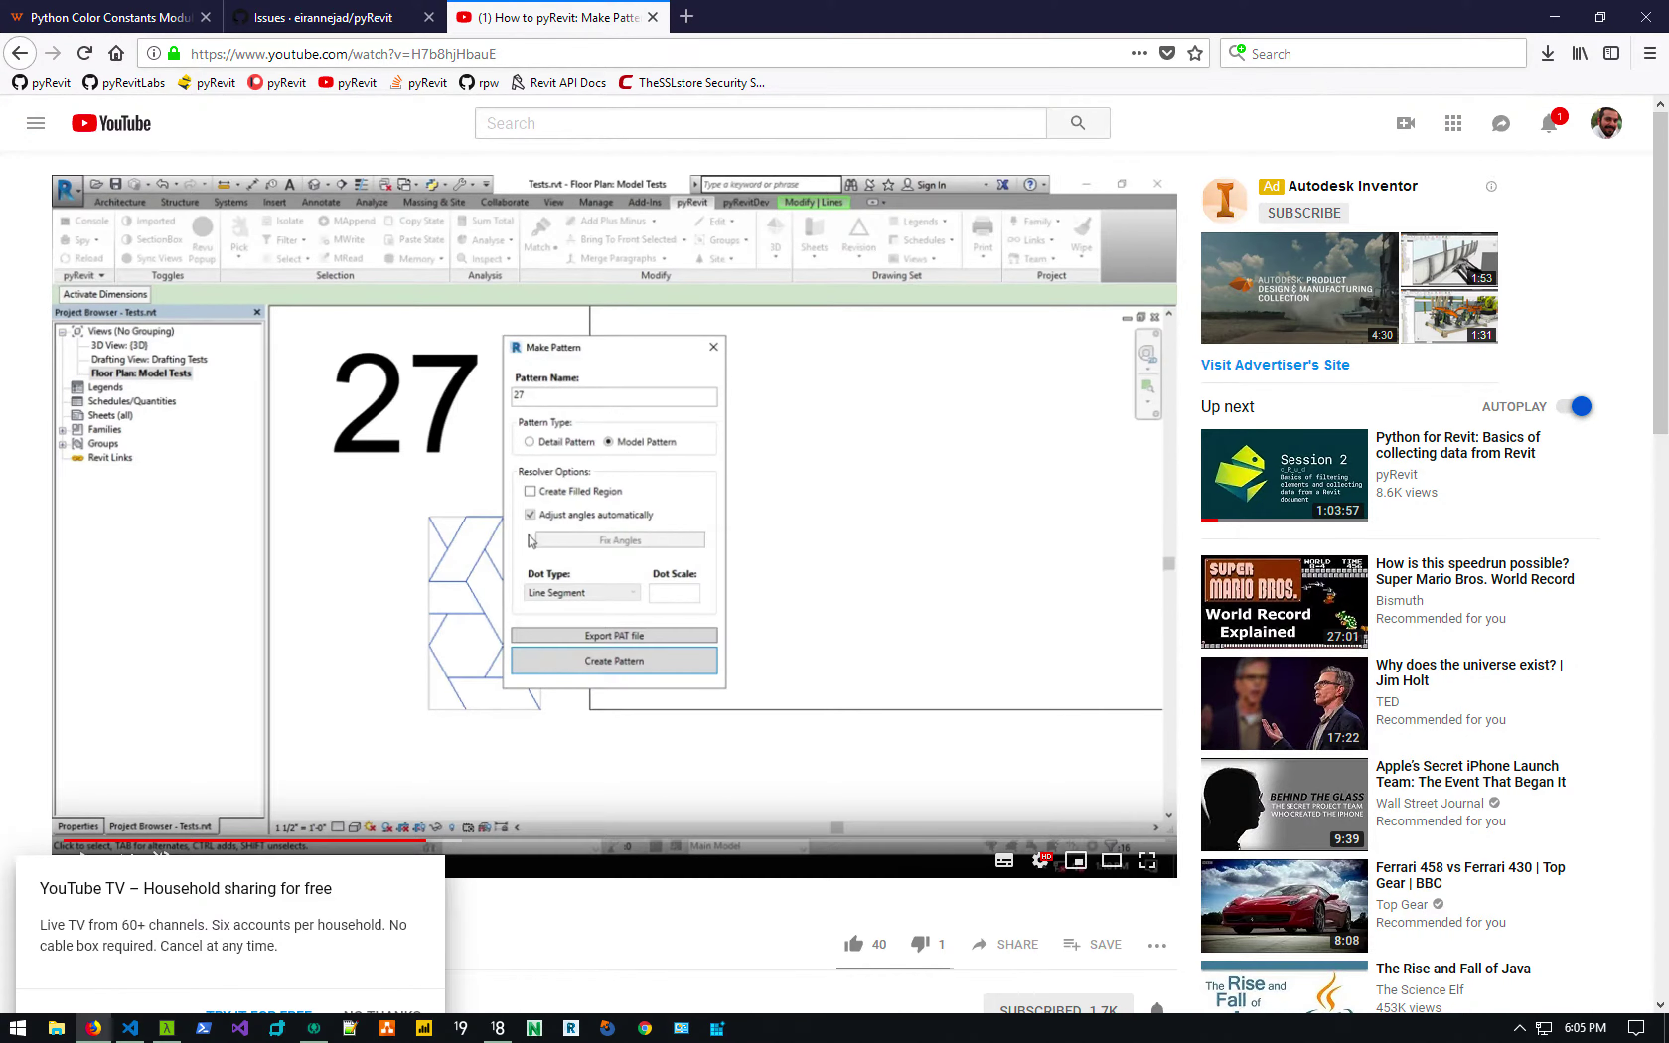
Switch to Revit and bring up the description of pyRevit's Make Pattern tool.
left_click(1555, 18)
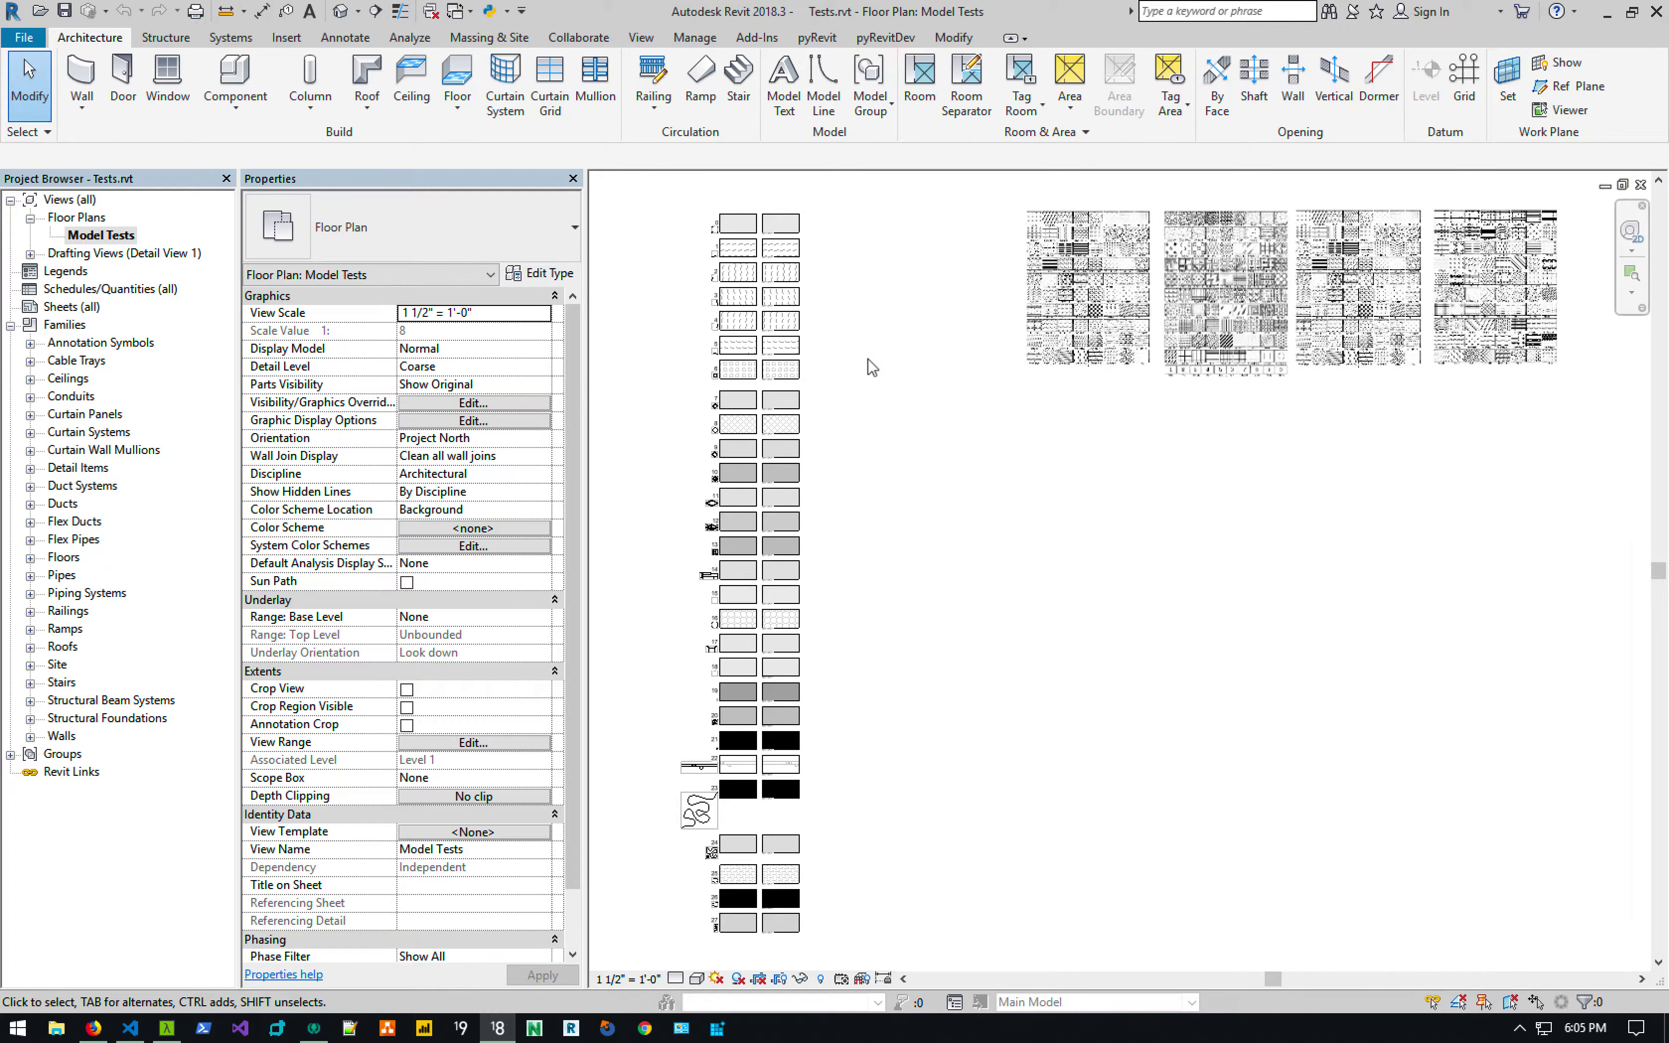
left_click(816, 37)
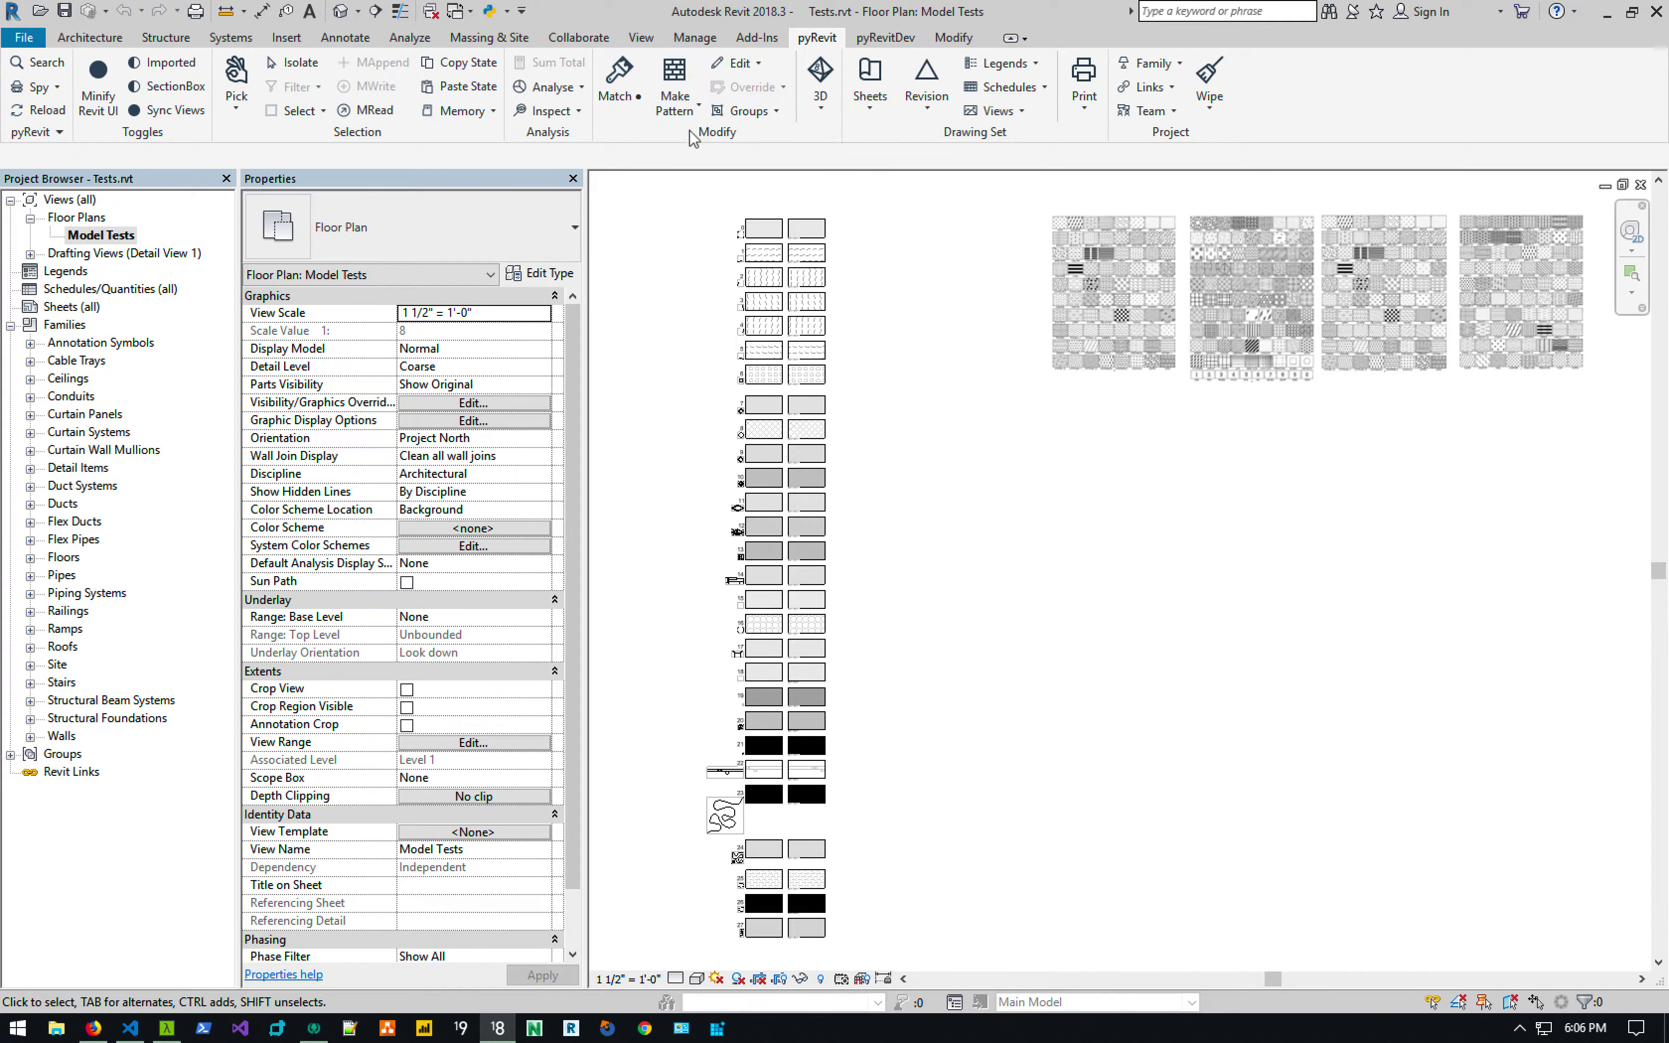
left_click(674, 72)
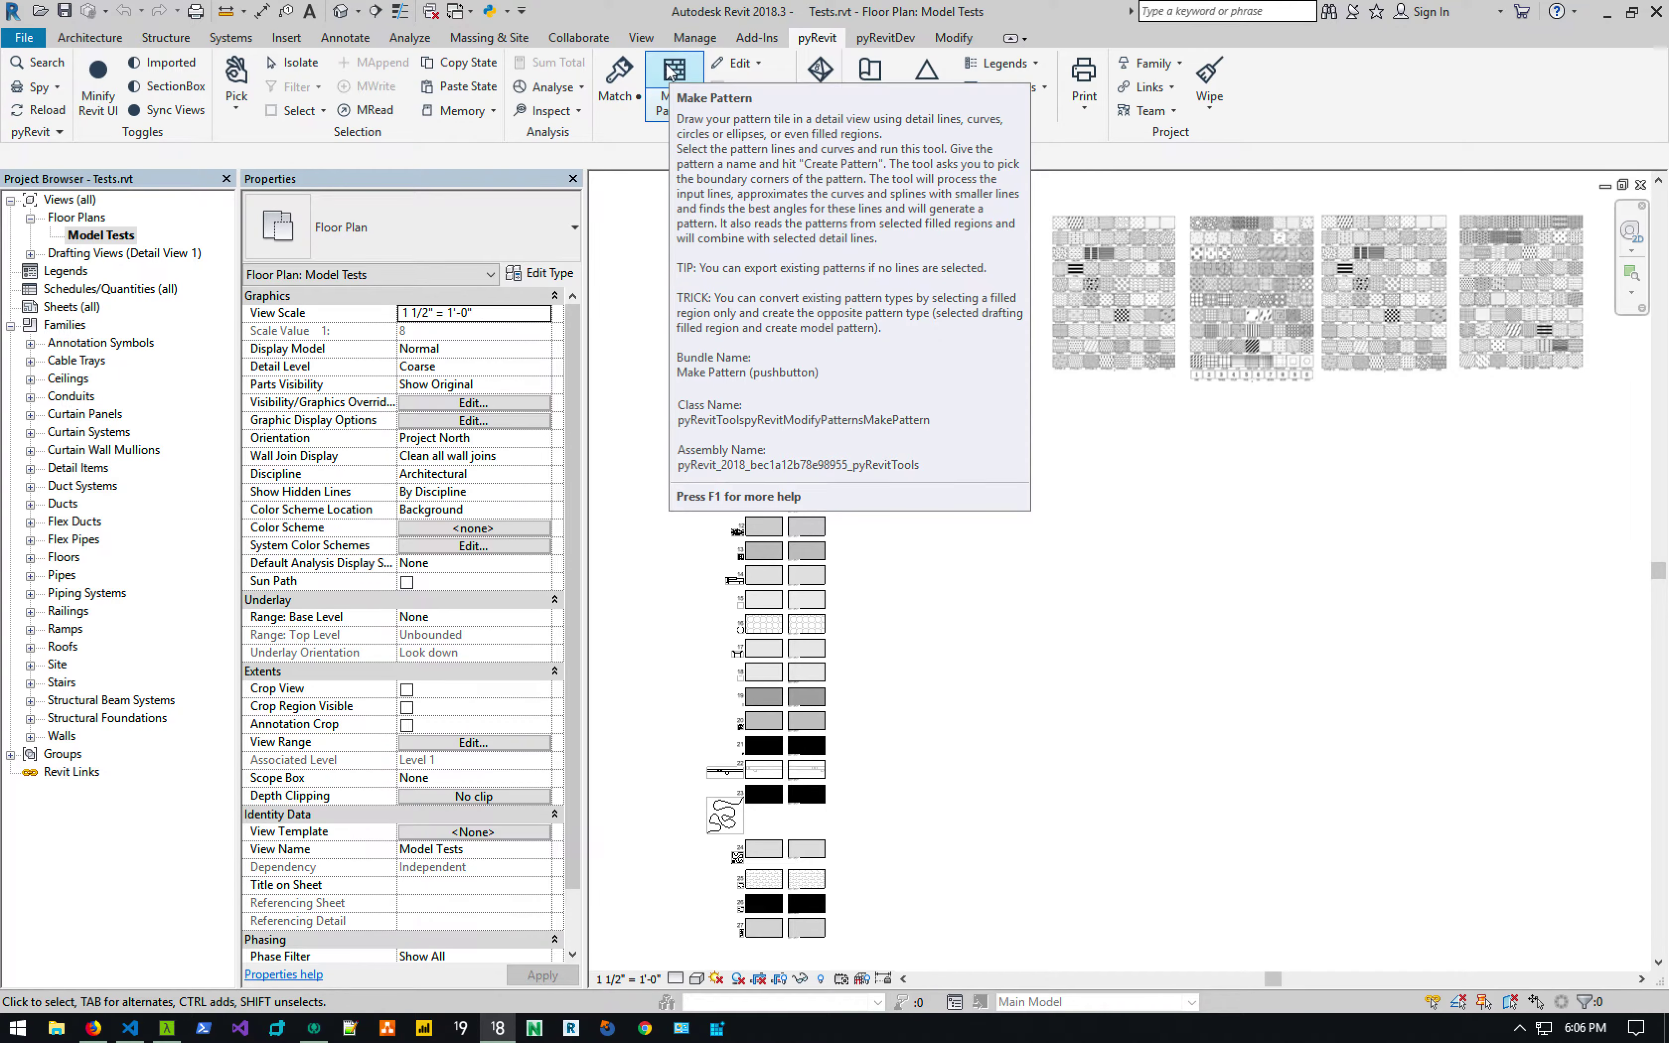
Examine the offset samples of patterns 16 and 17 in the Model Tests plan by selecting their filled regions.
middle_click_drag(981, 376, 1035, 356)
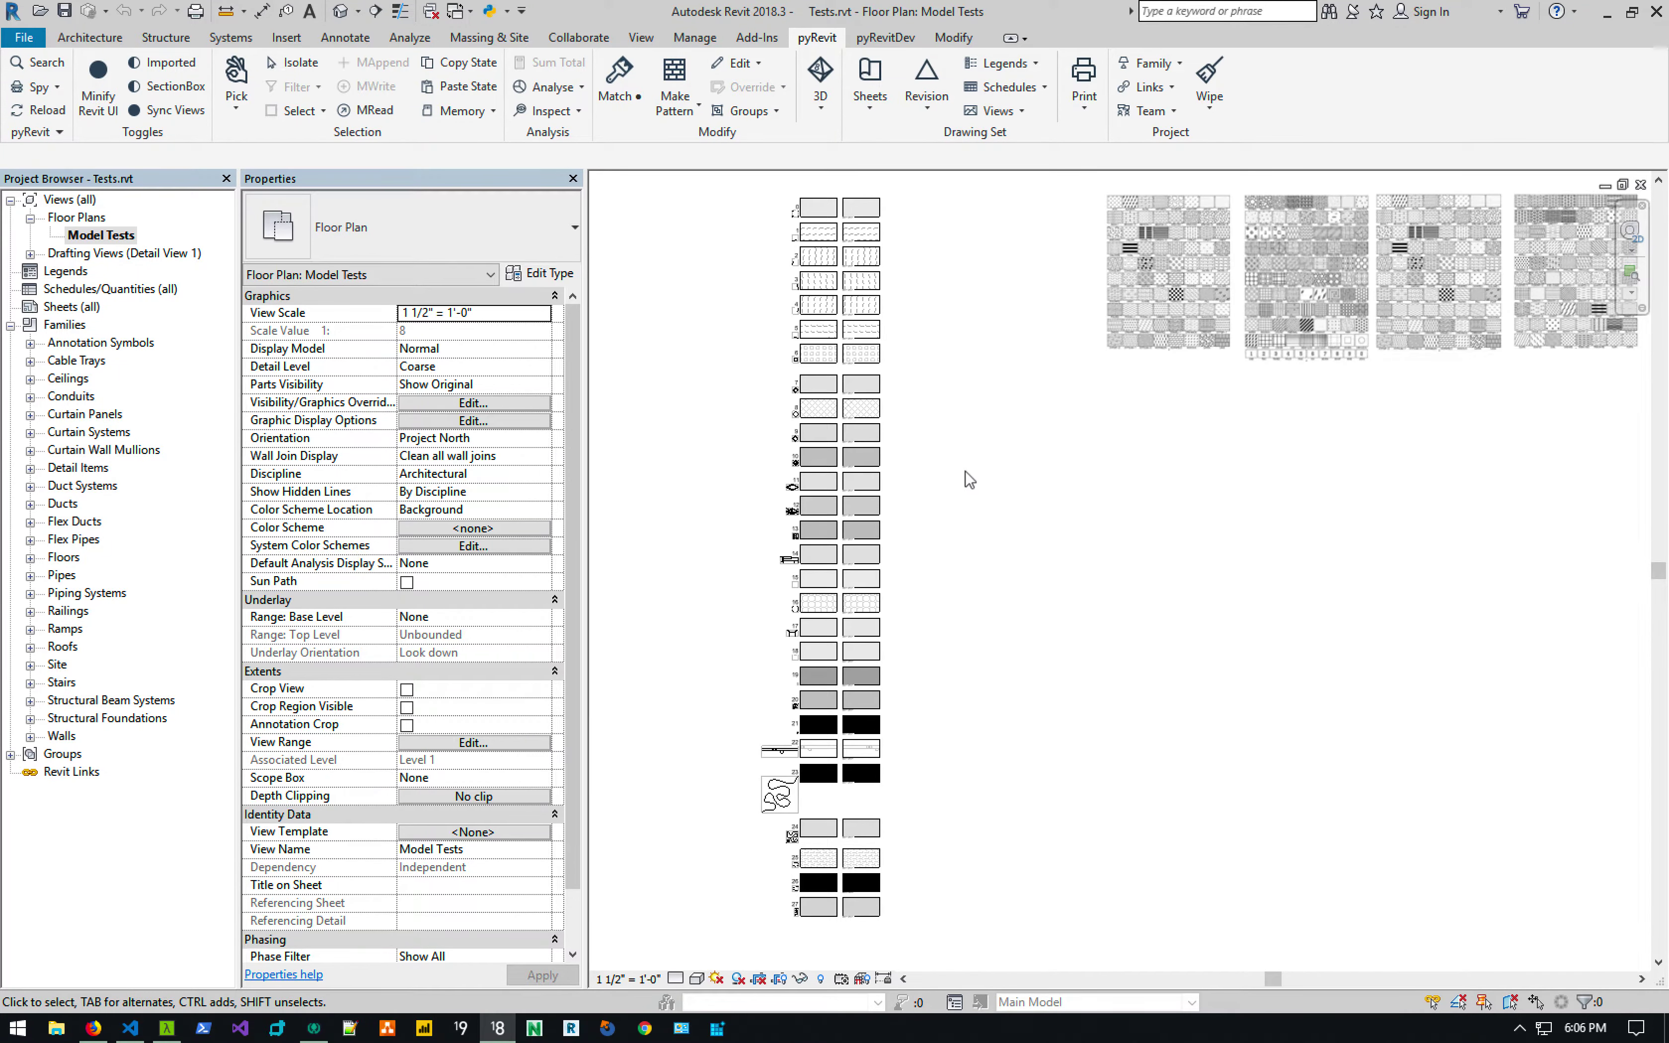
scroll(880, 623, "up", 5)
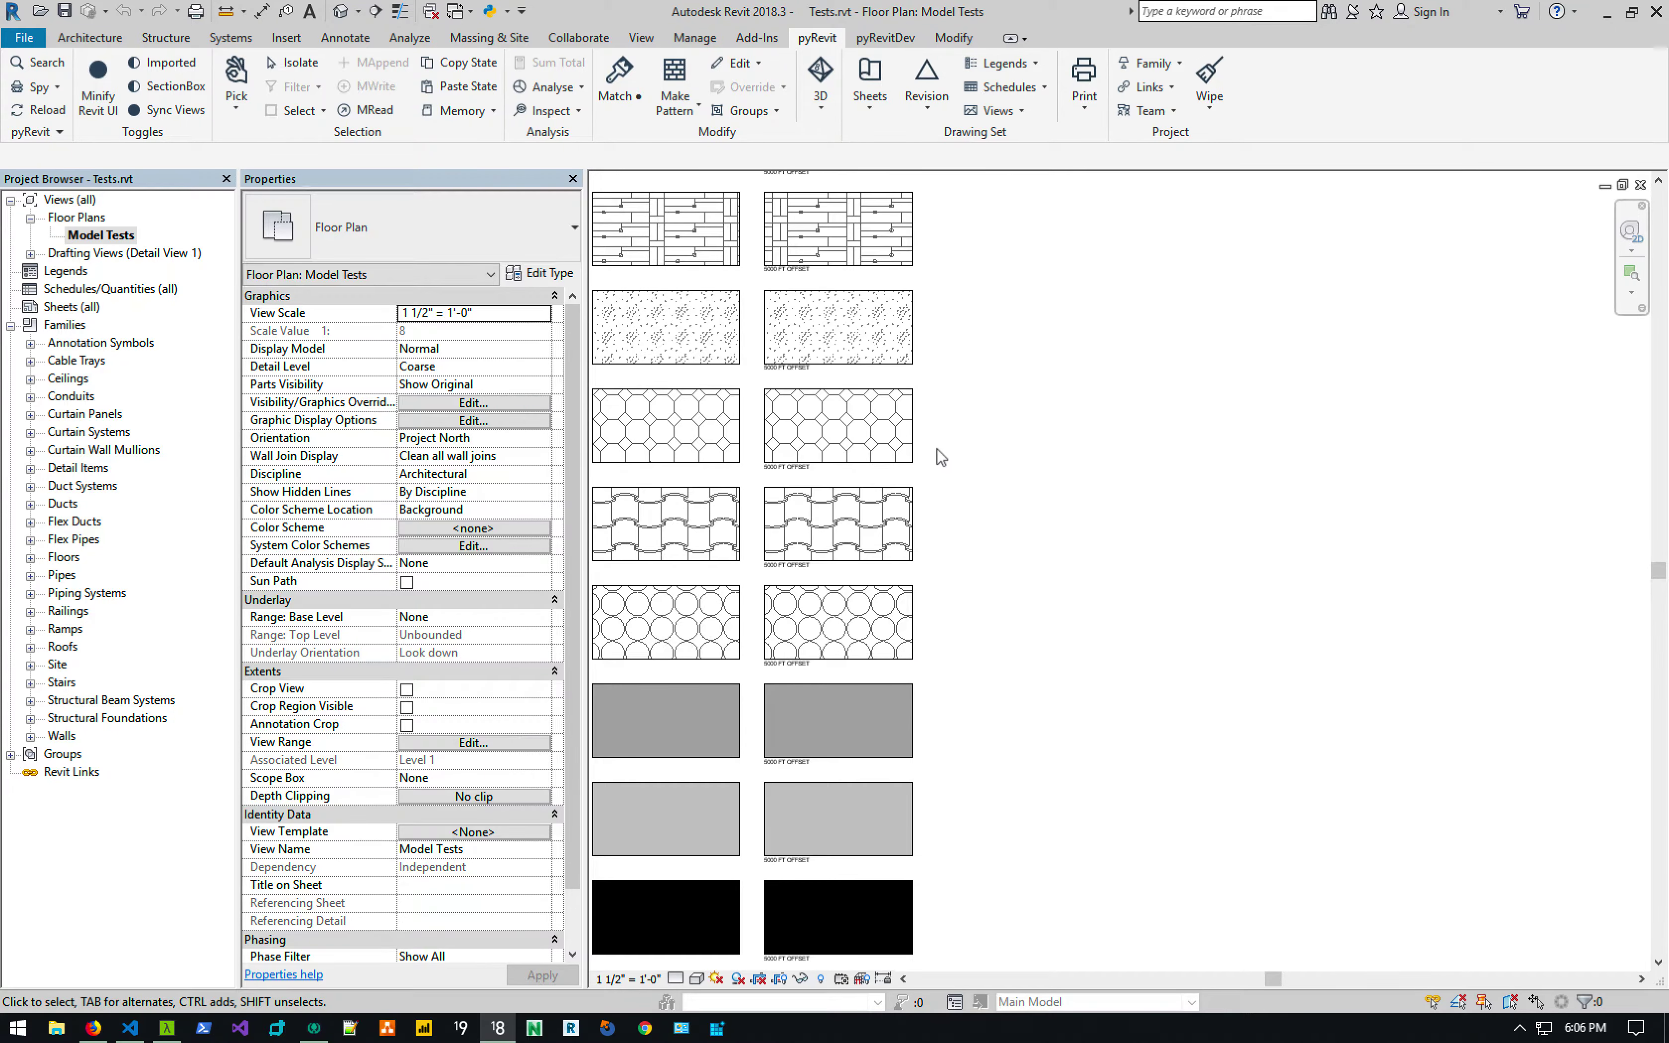
scroll(877, 432, "up", 2)
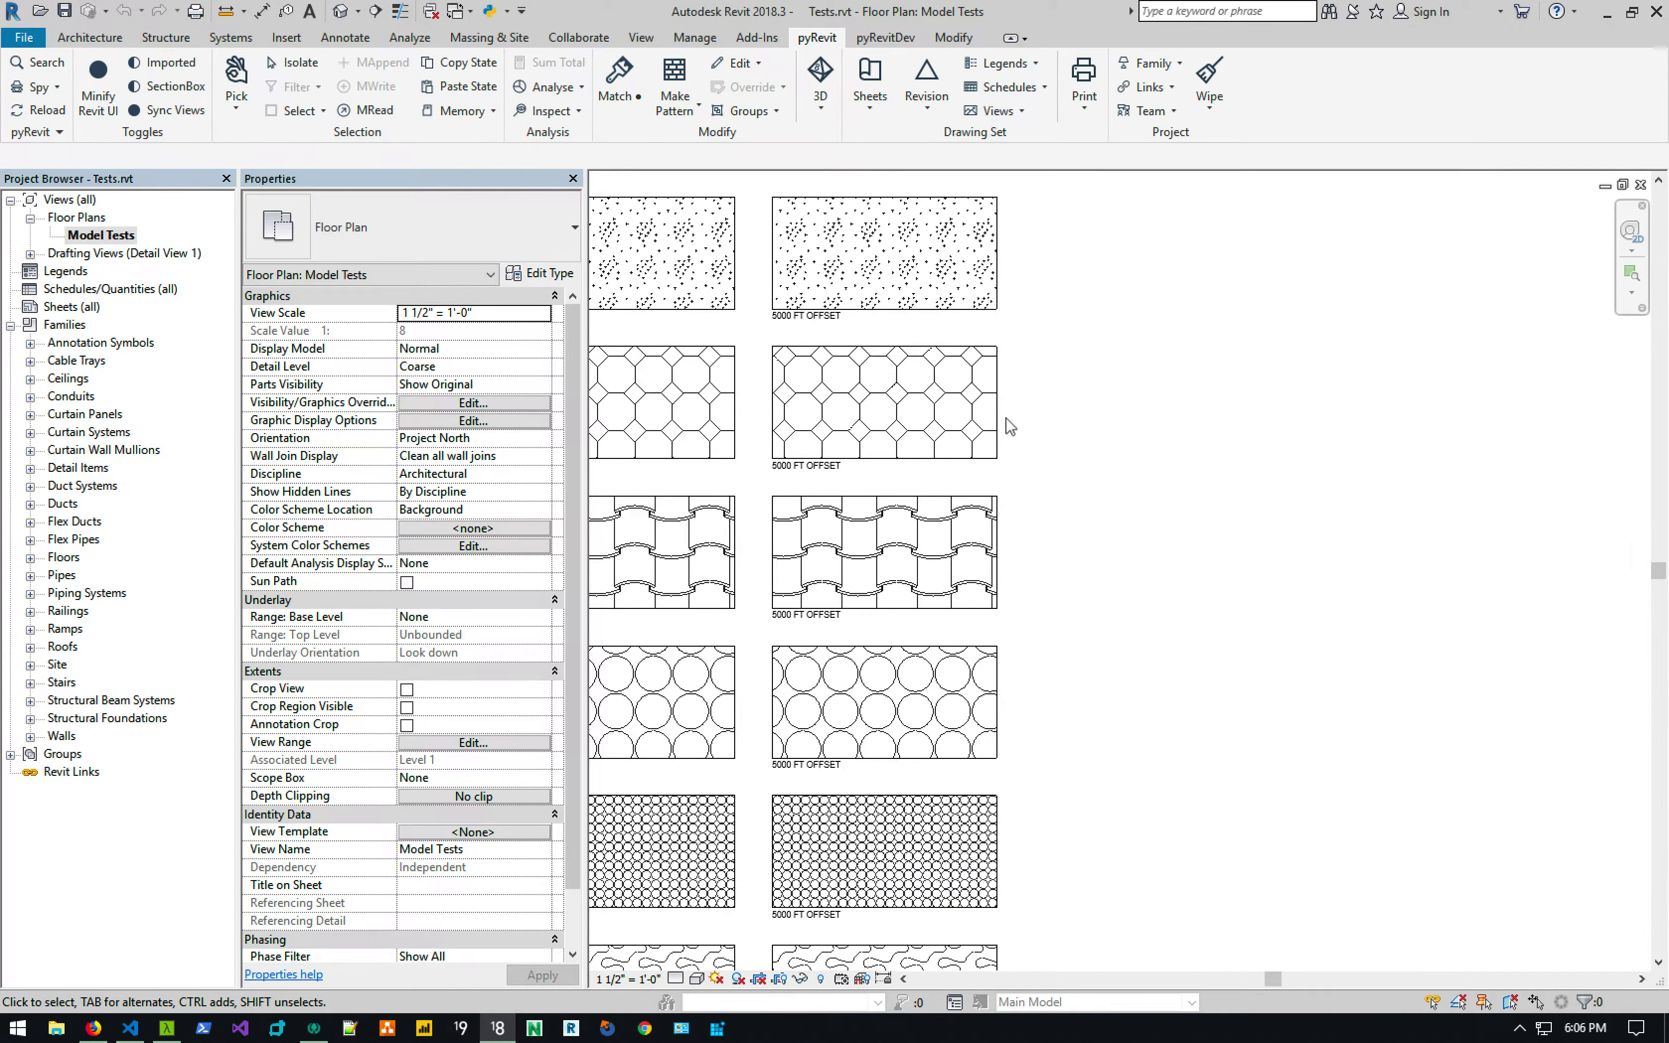
middle_click_drag(1005, 417, 1091, 389)
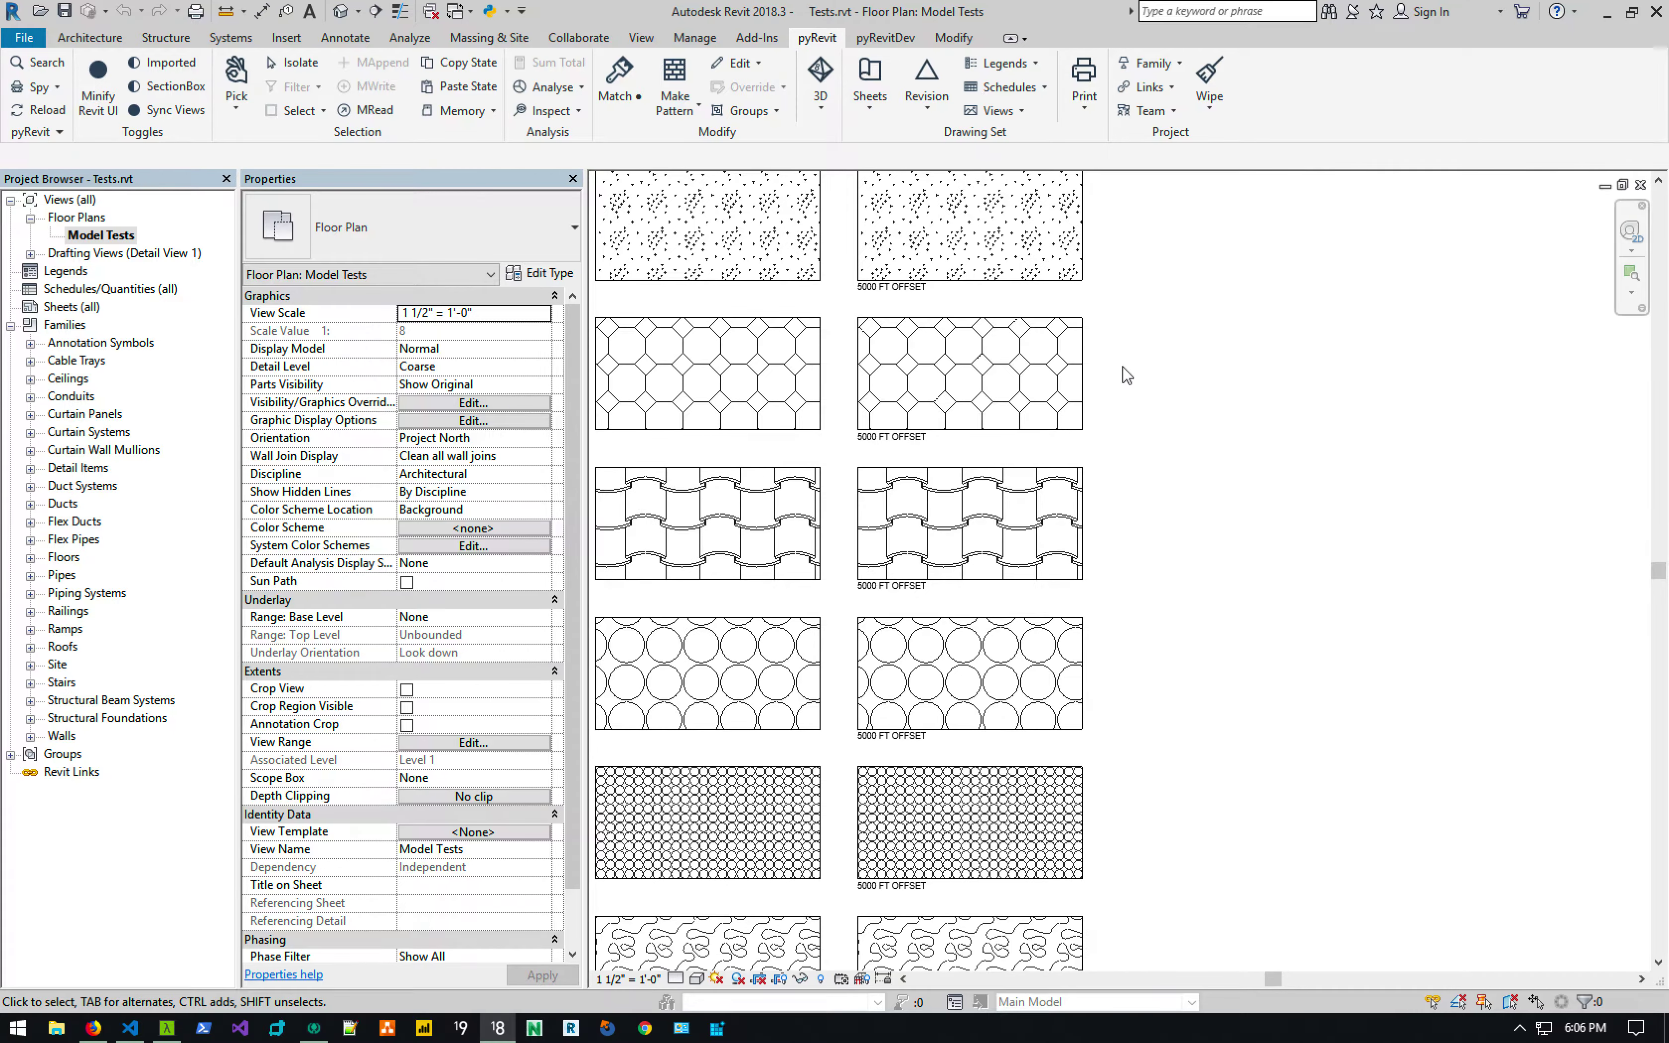
left_click(1082, 387)
left_click(1057, 505)
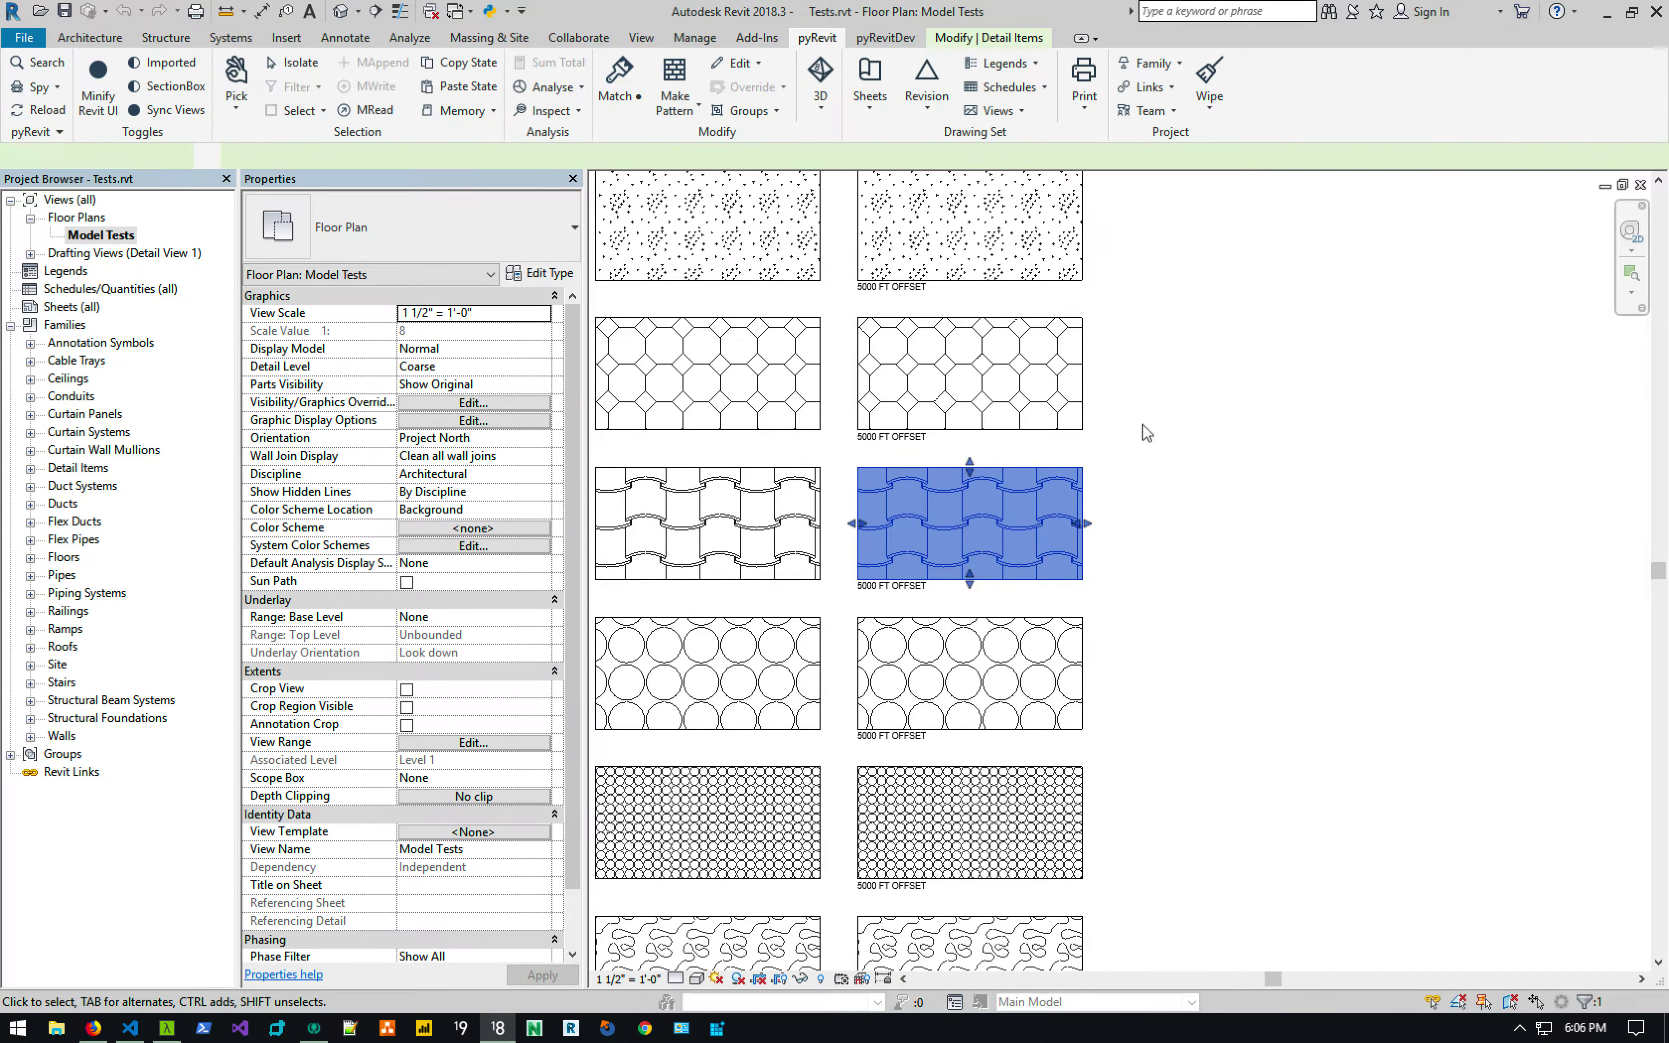
middle_click_drag(754, 446, 908, 425)
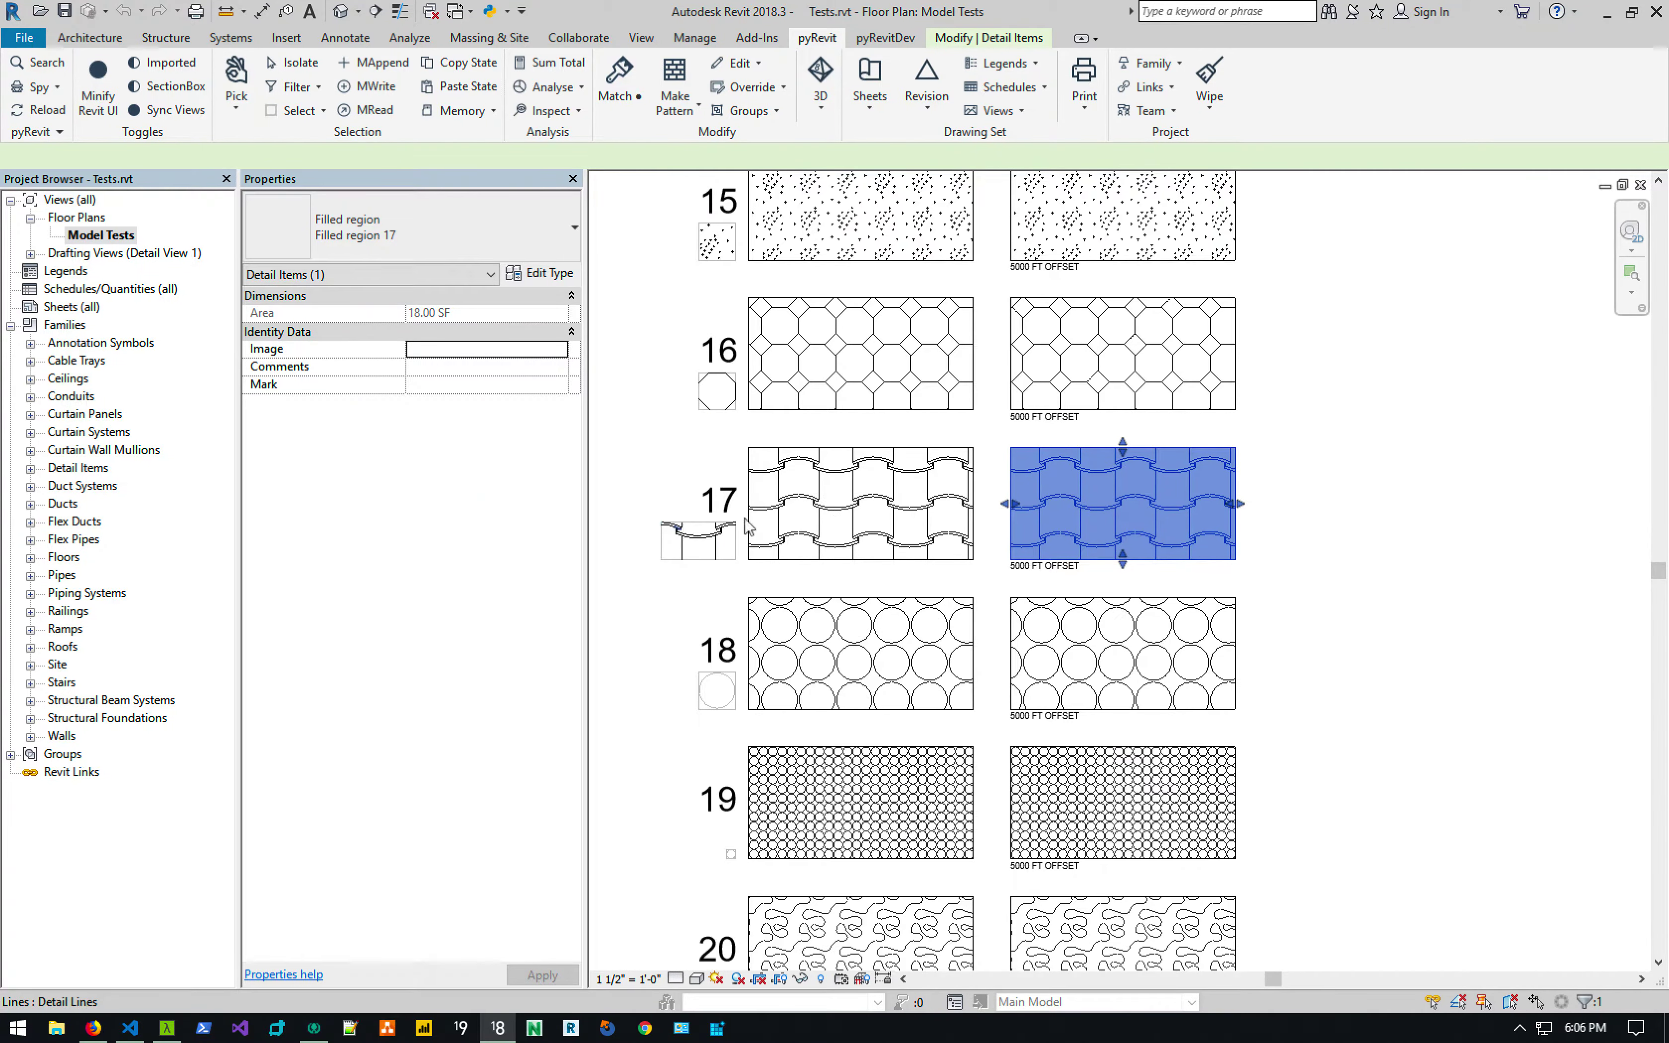
left_click(1201, 330)
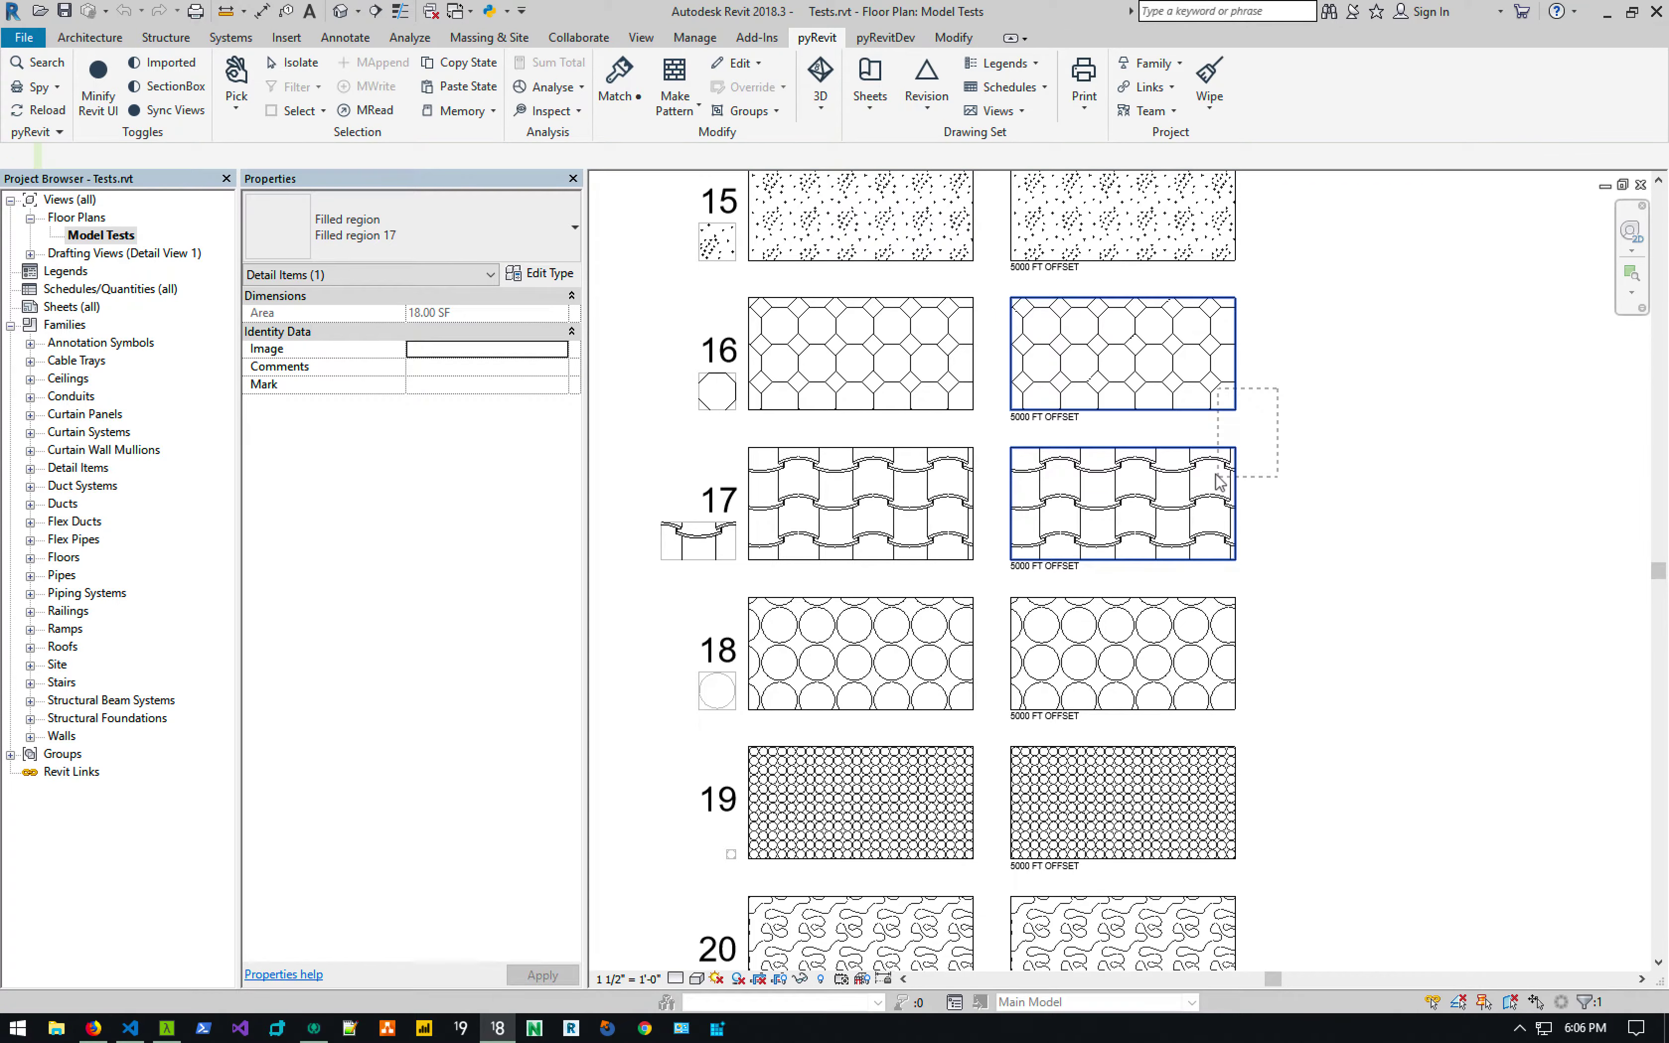
left_click(1165, 435, "ctrl")
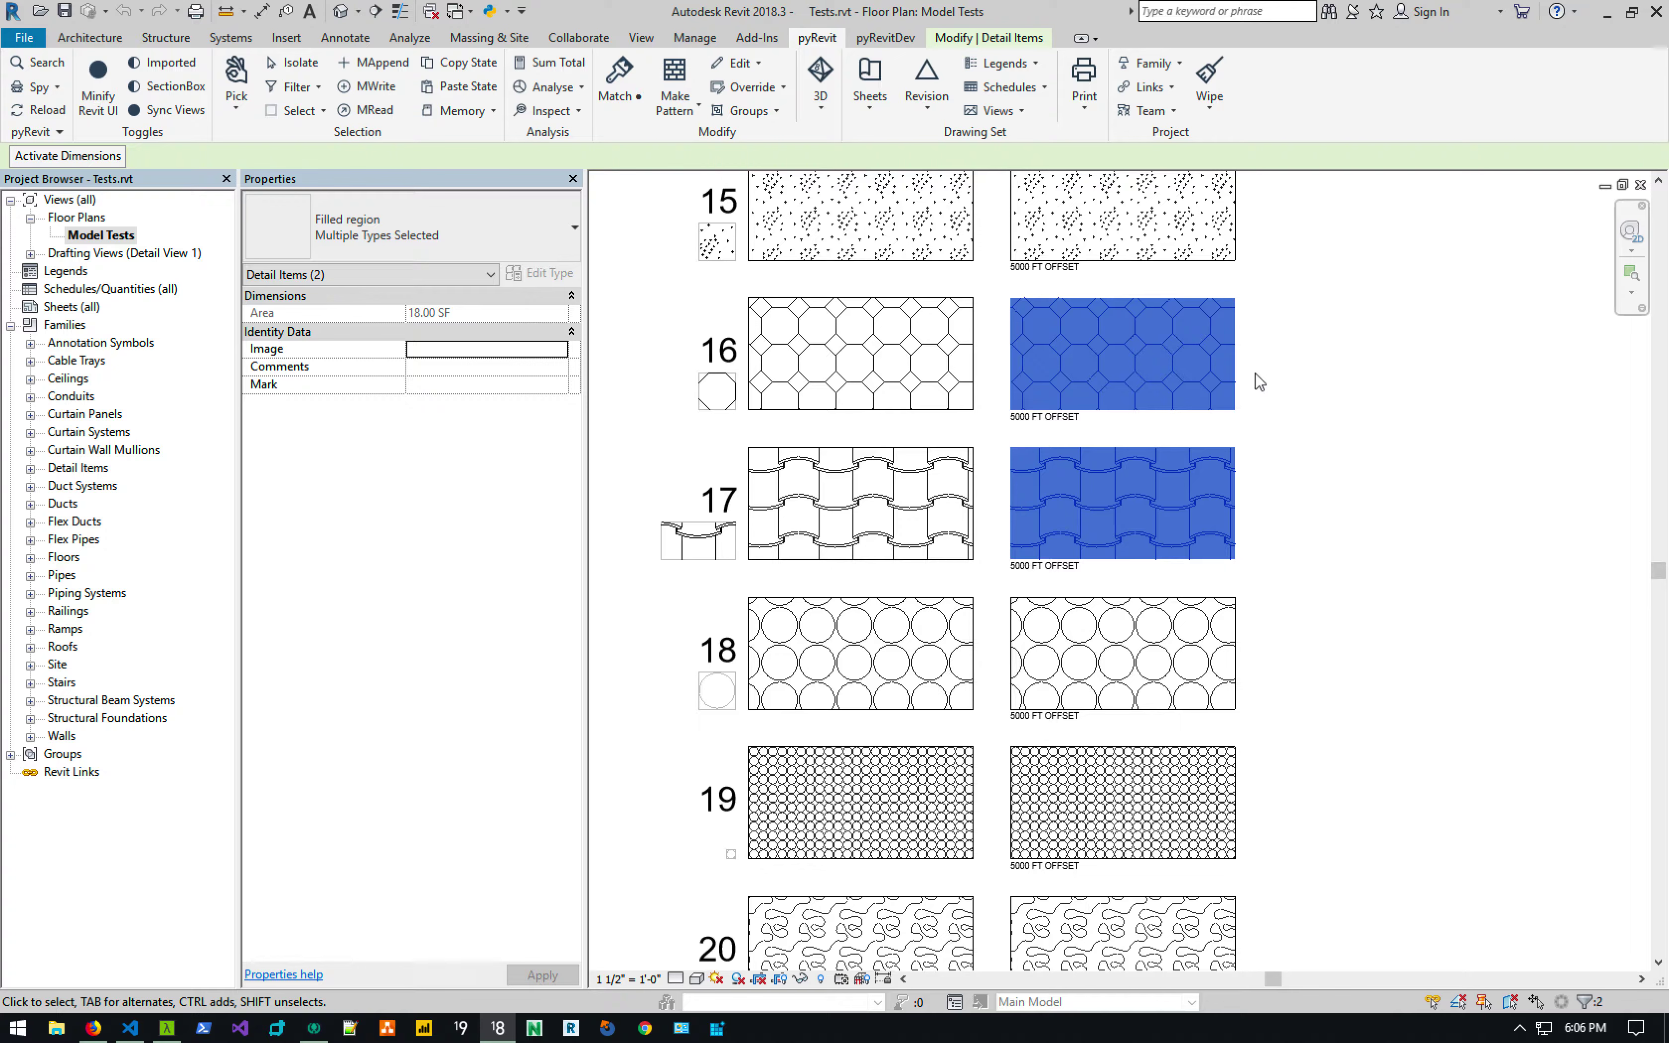
left_click(1351, 365)
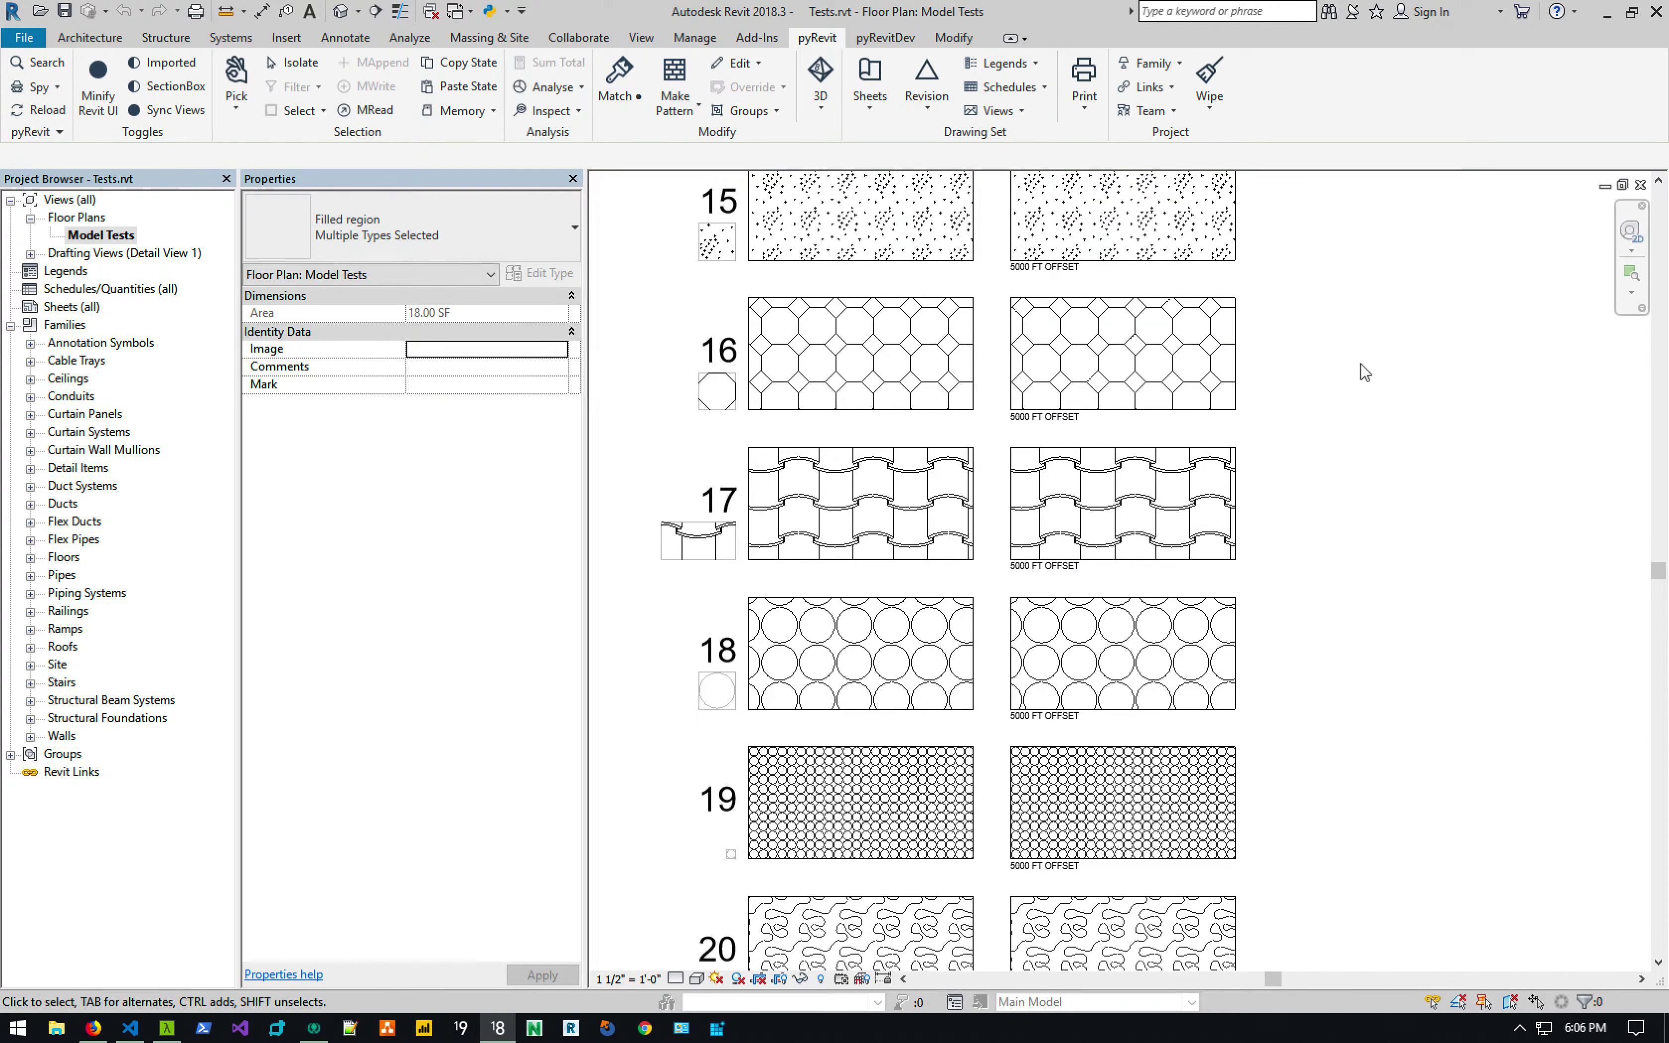
Review the Make Pattern tool's description and check the properties of the offset filled region for pattern 16.
middle_click_drag(1364, 361, 1055, 445)
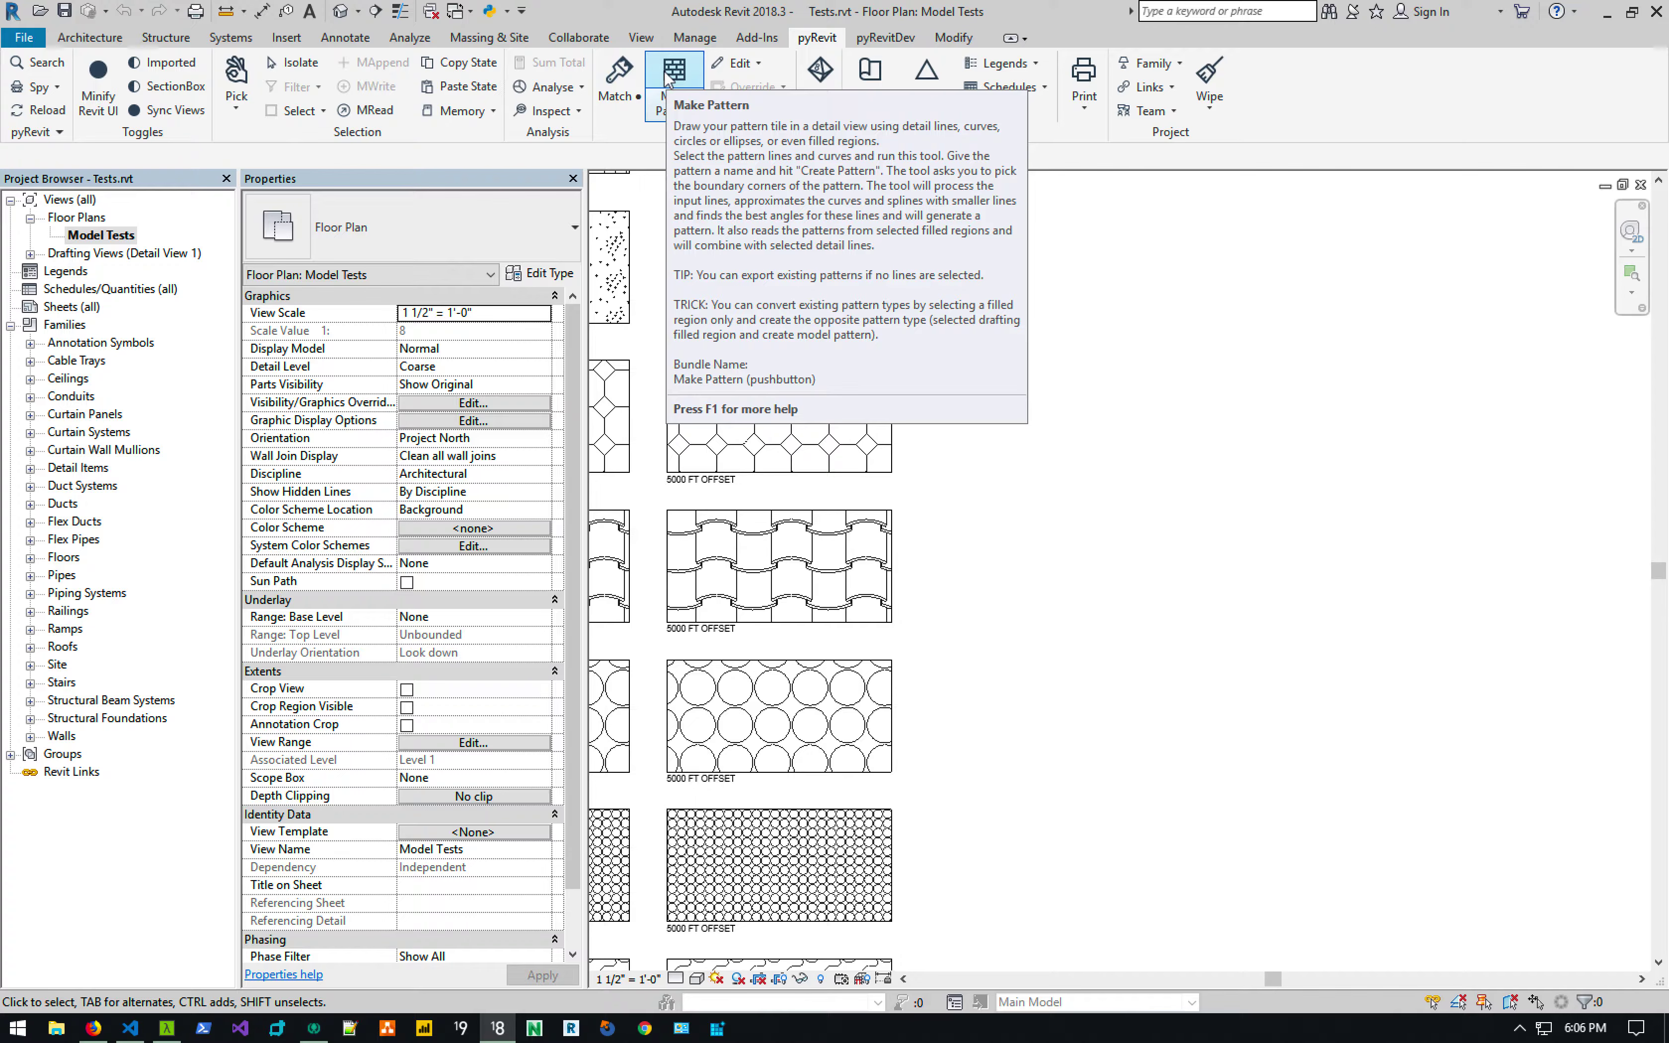
left_click(892, 379)
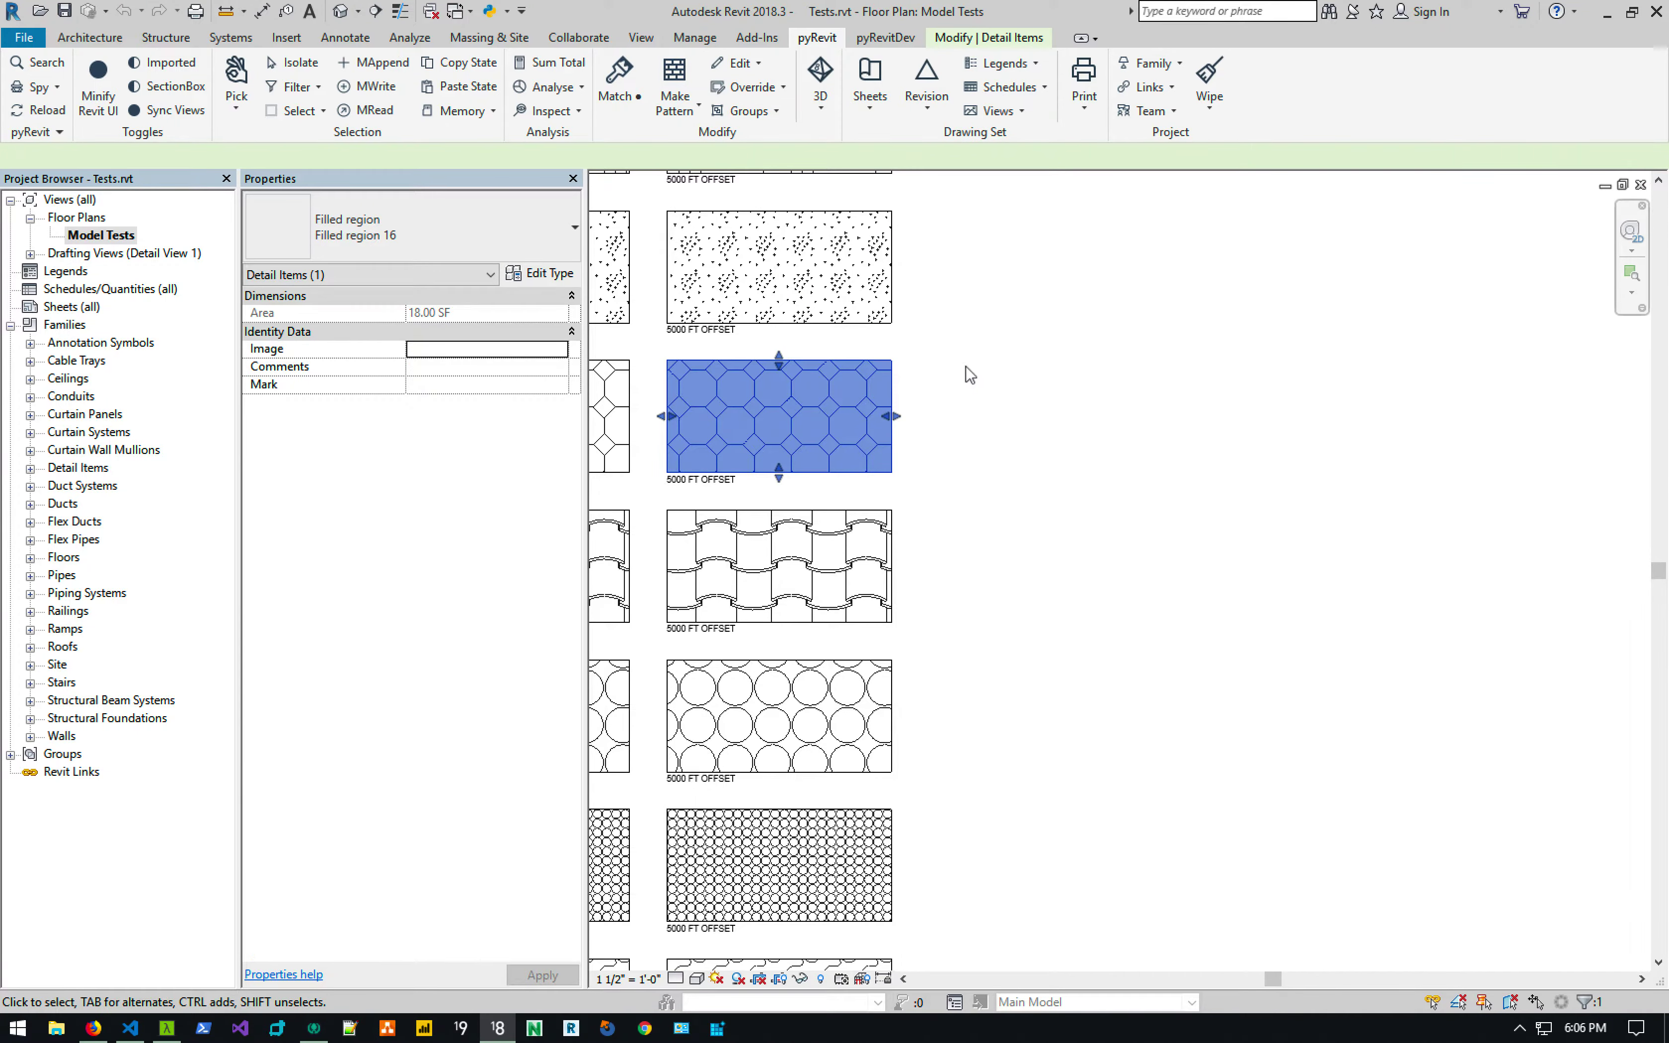
key("Escape")
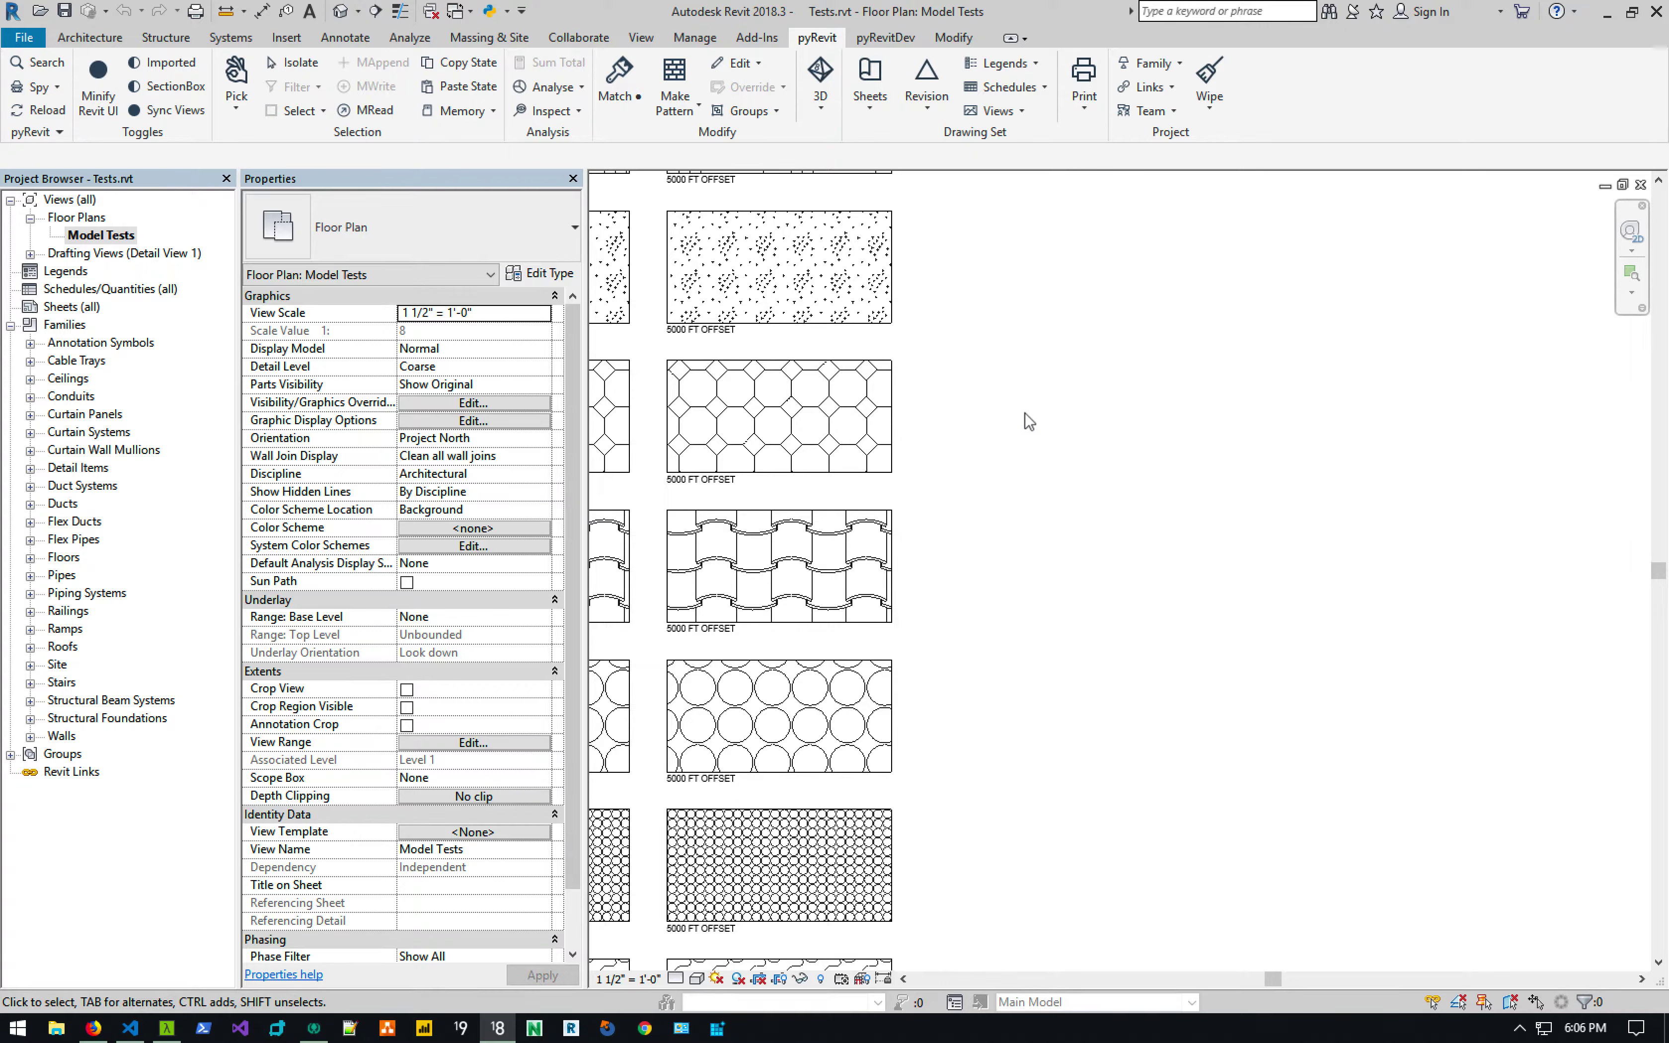
Sketch a rectangular filled region boundary about 5.92 by 5.58 feet in the empty area beside pattern 16's offset sample.
key("f")
key("r")
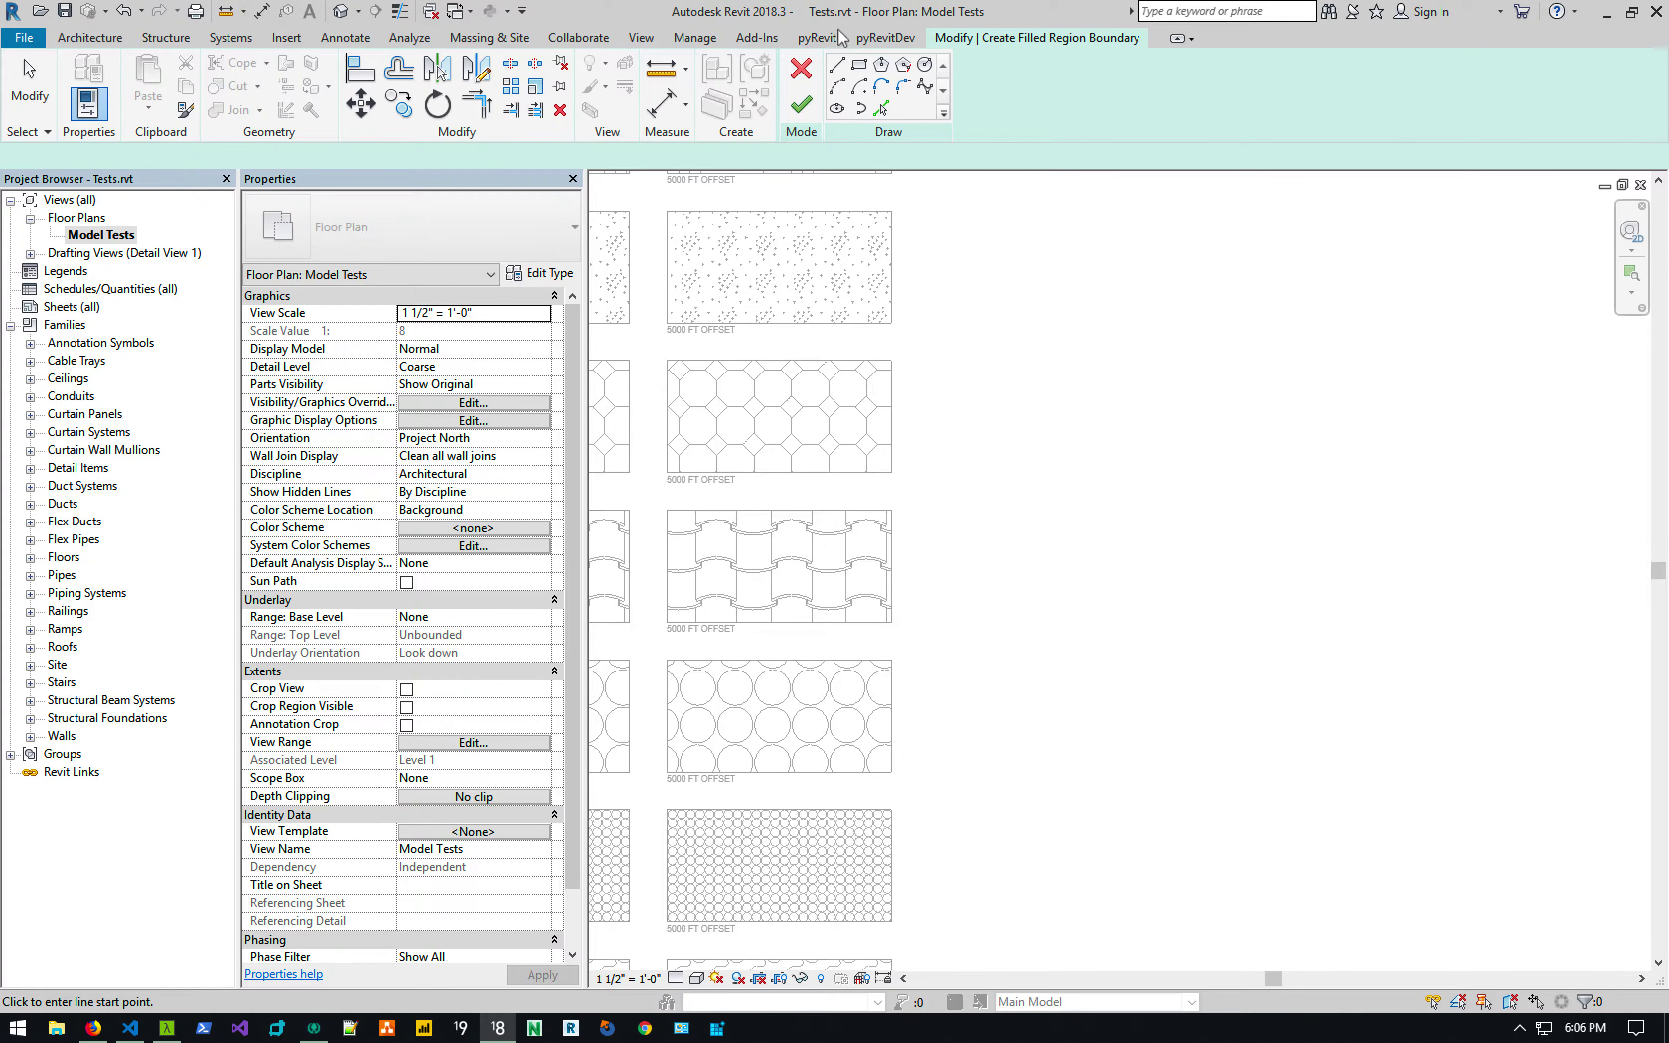
left_click(859, 64)
left_click(1028, 388)
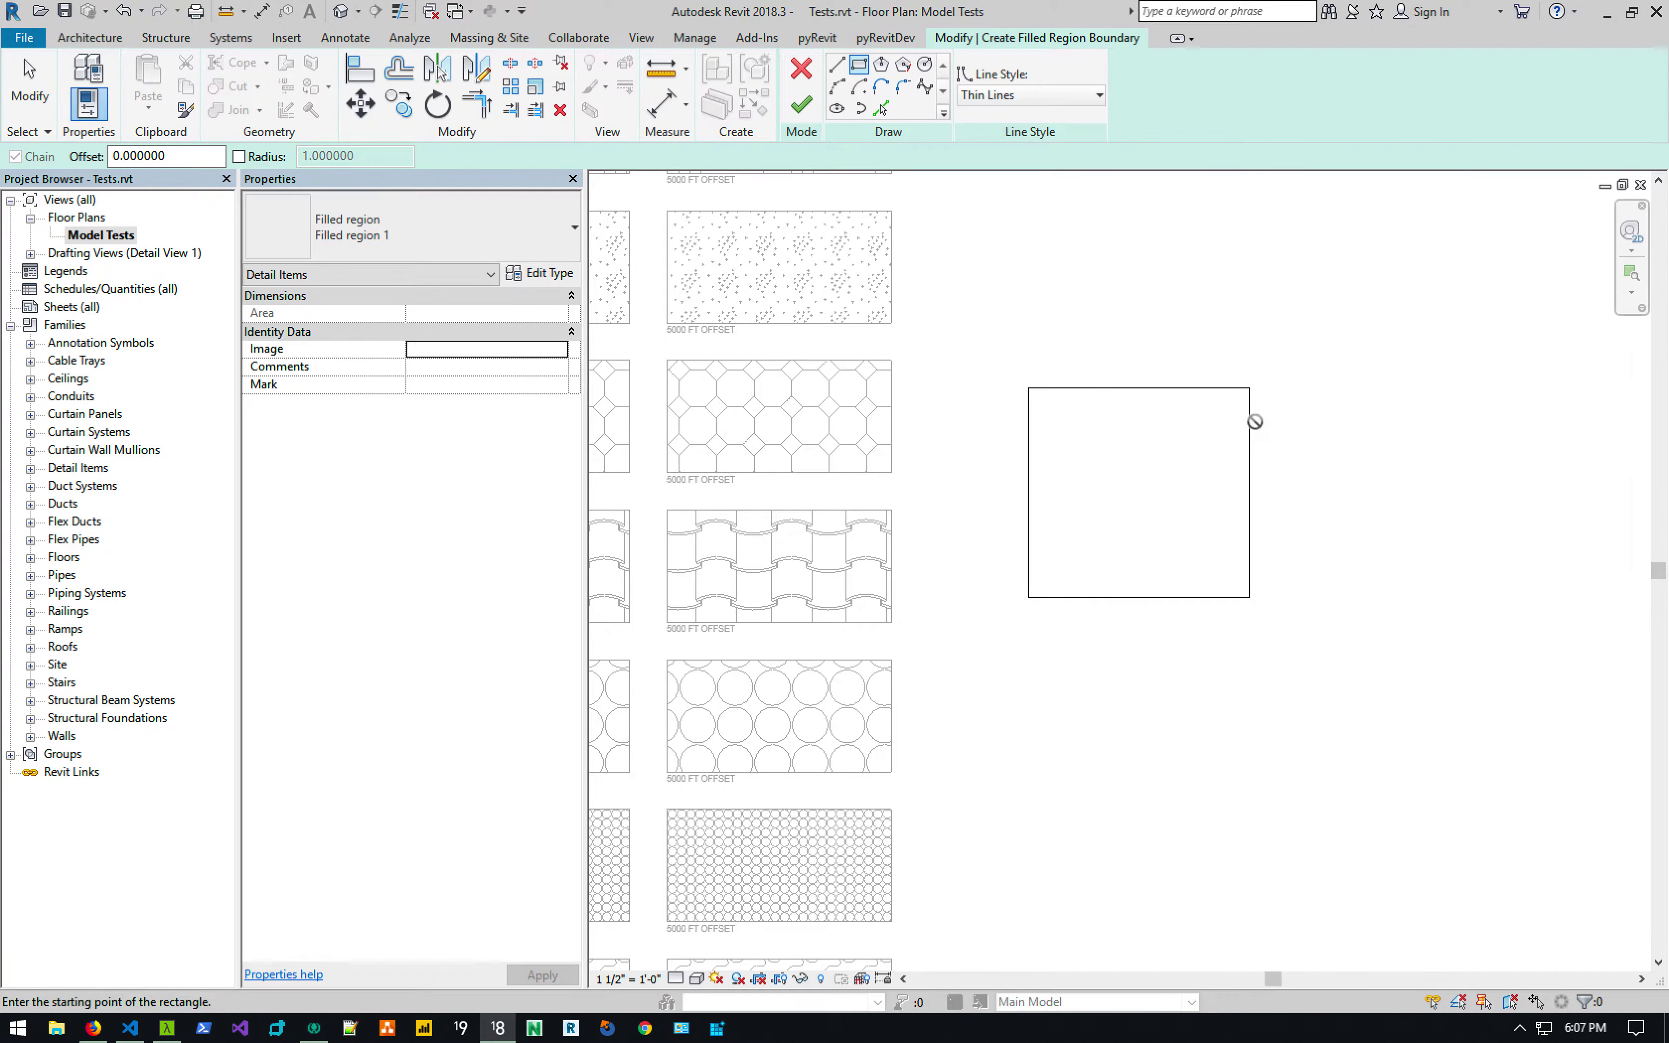
key("Escape")
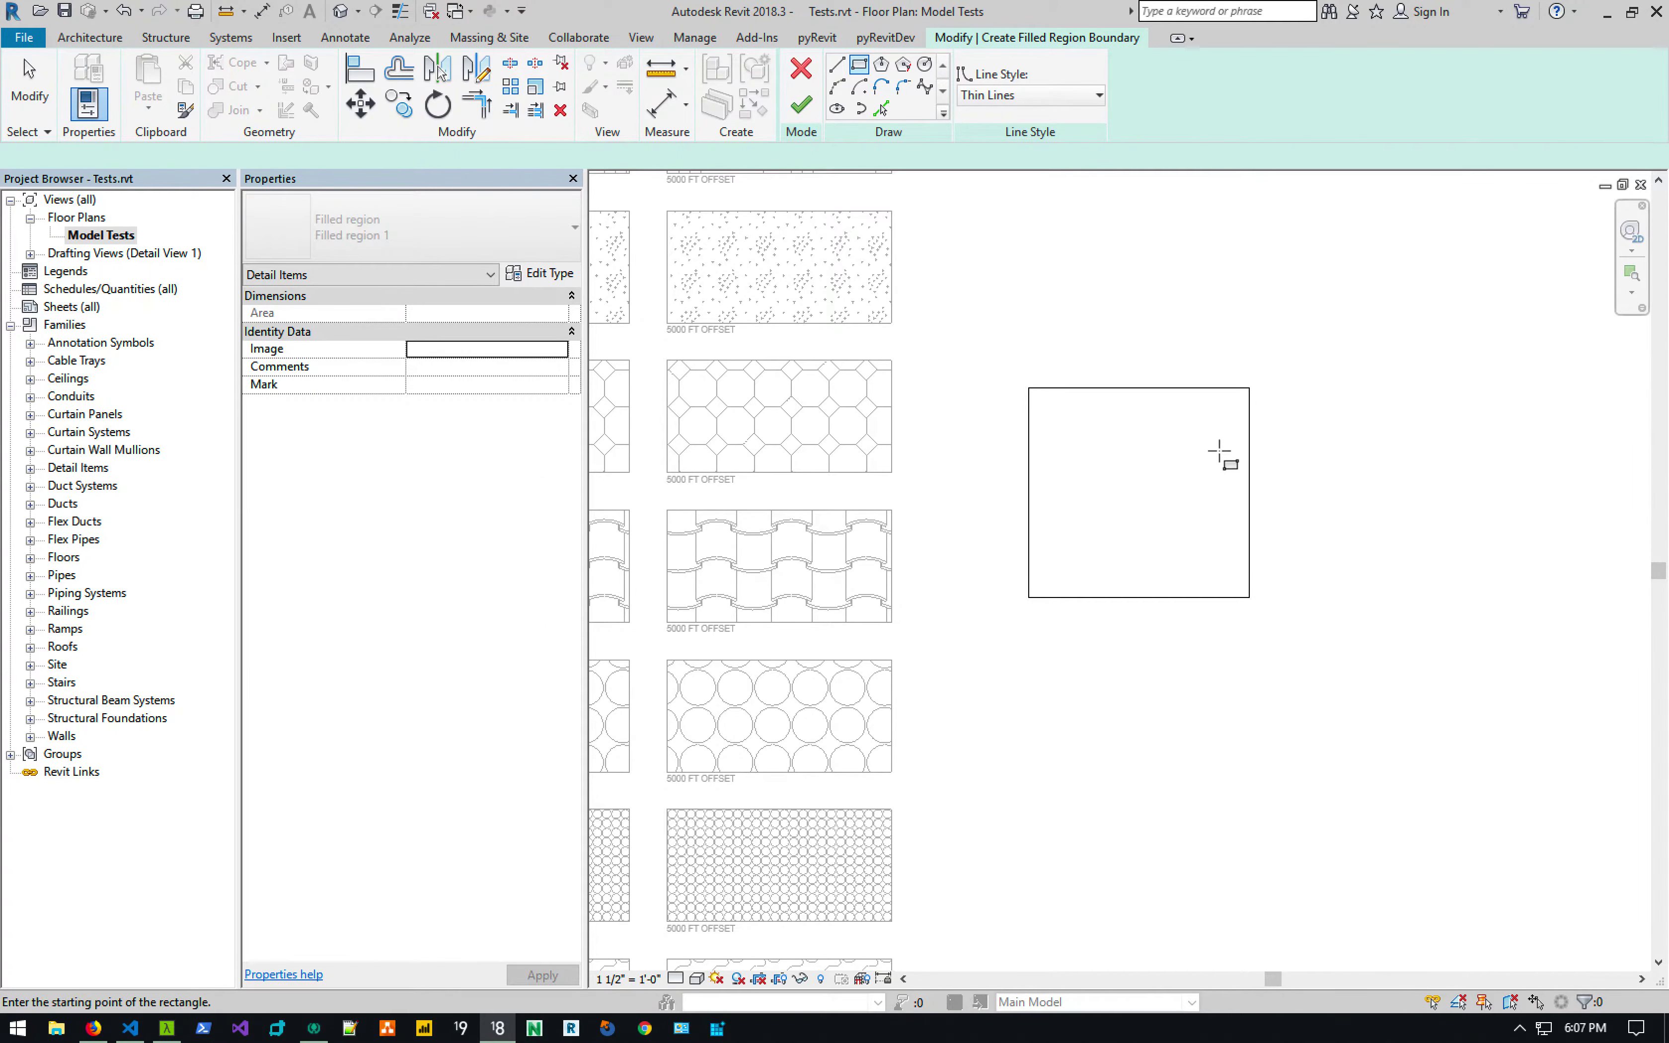
key("Escape")
Set the rectangle's width and height to 5 feet each and finish the filled region.
left_click(1249, 453)
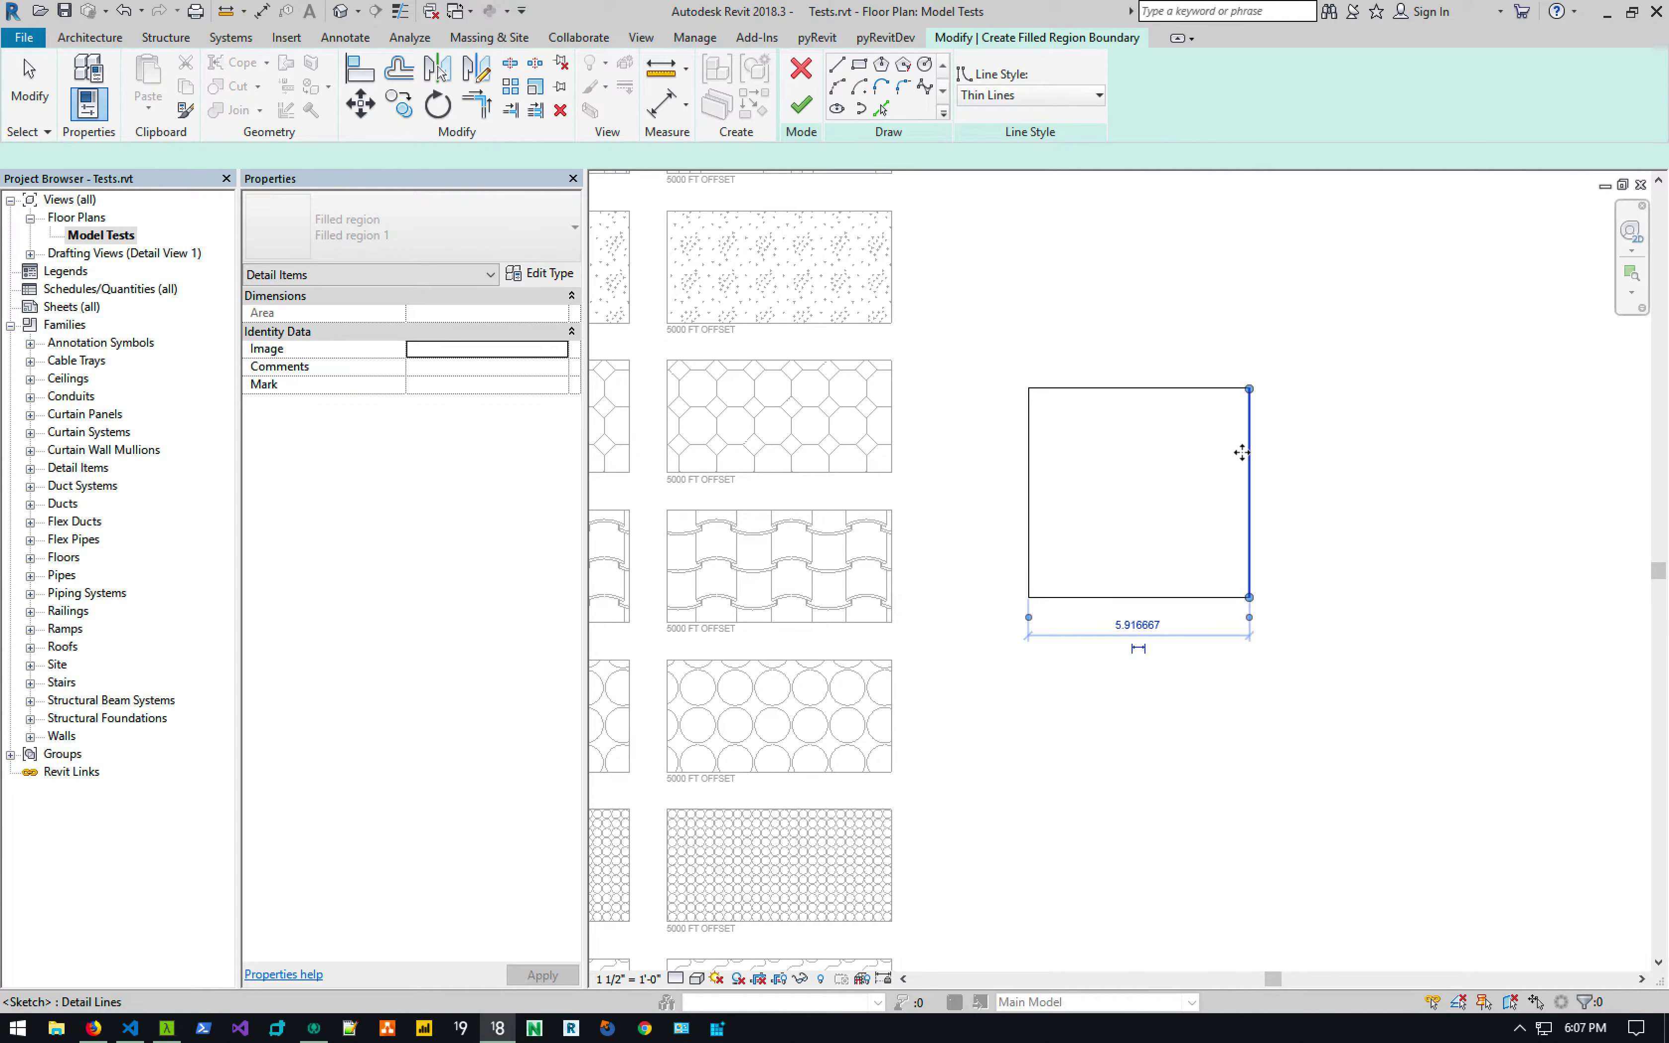
left_click(1146, 625)
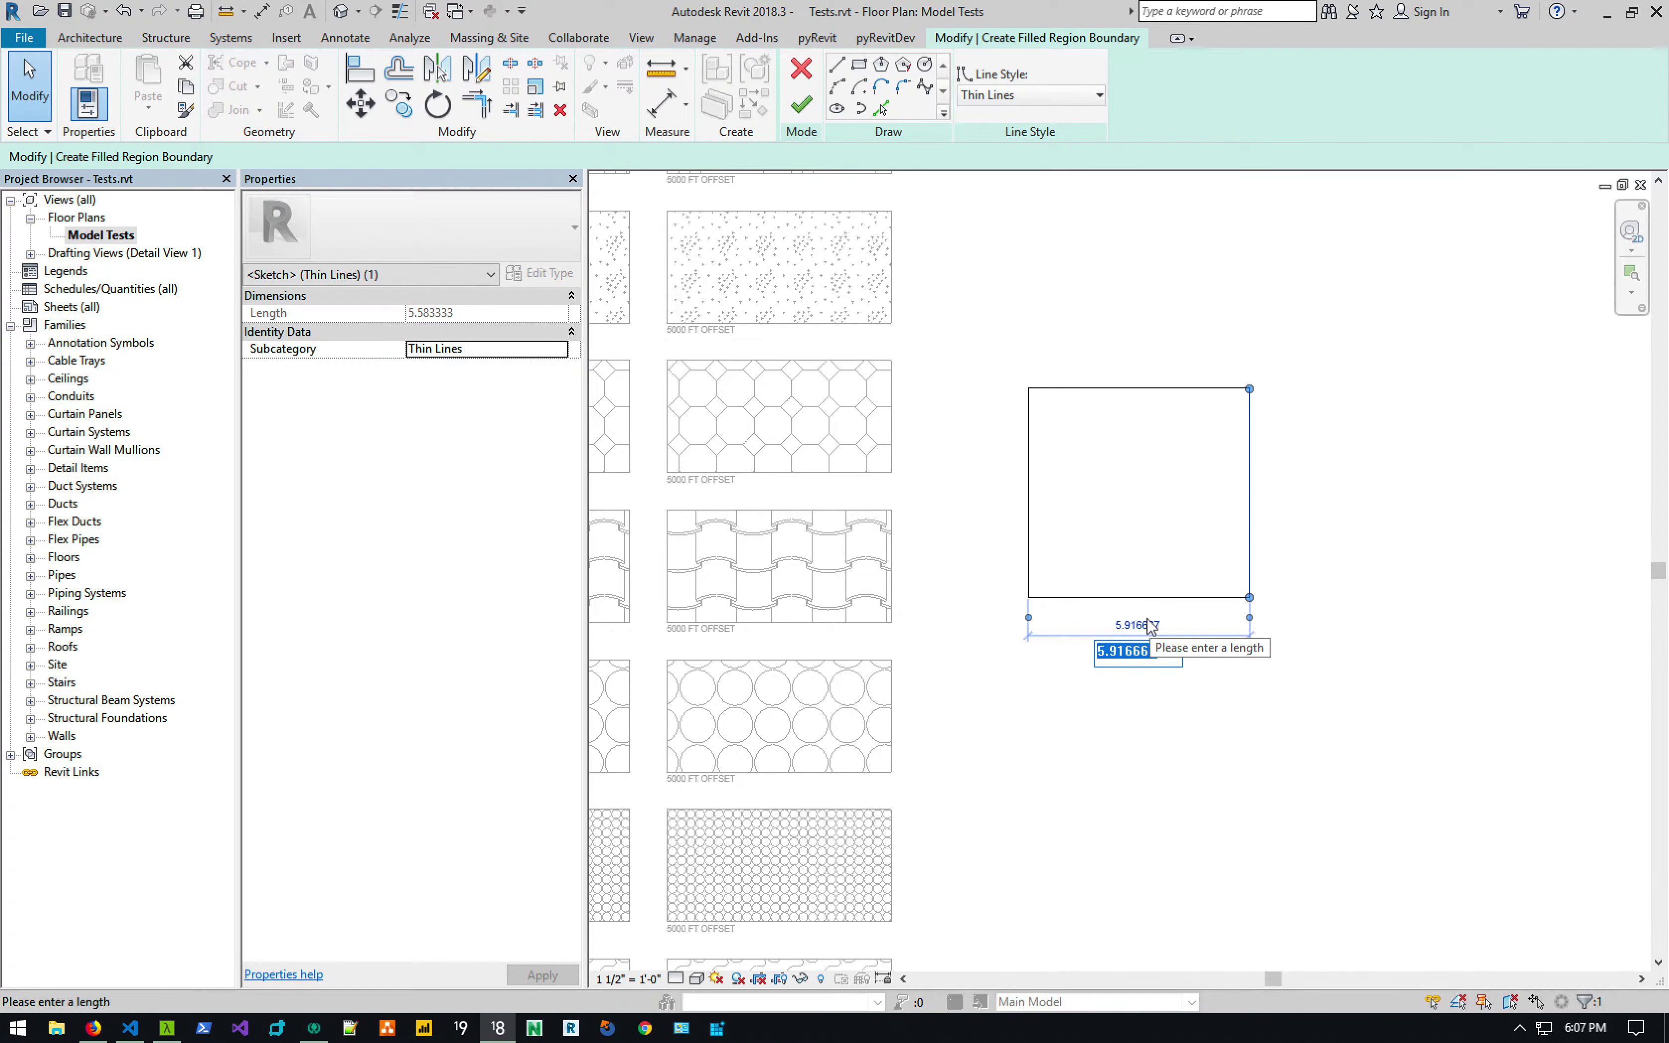
type("5")
key("Return")
left_click(1165, 598)
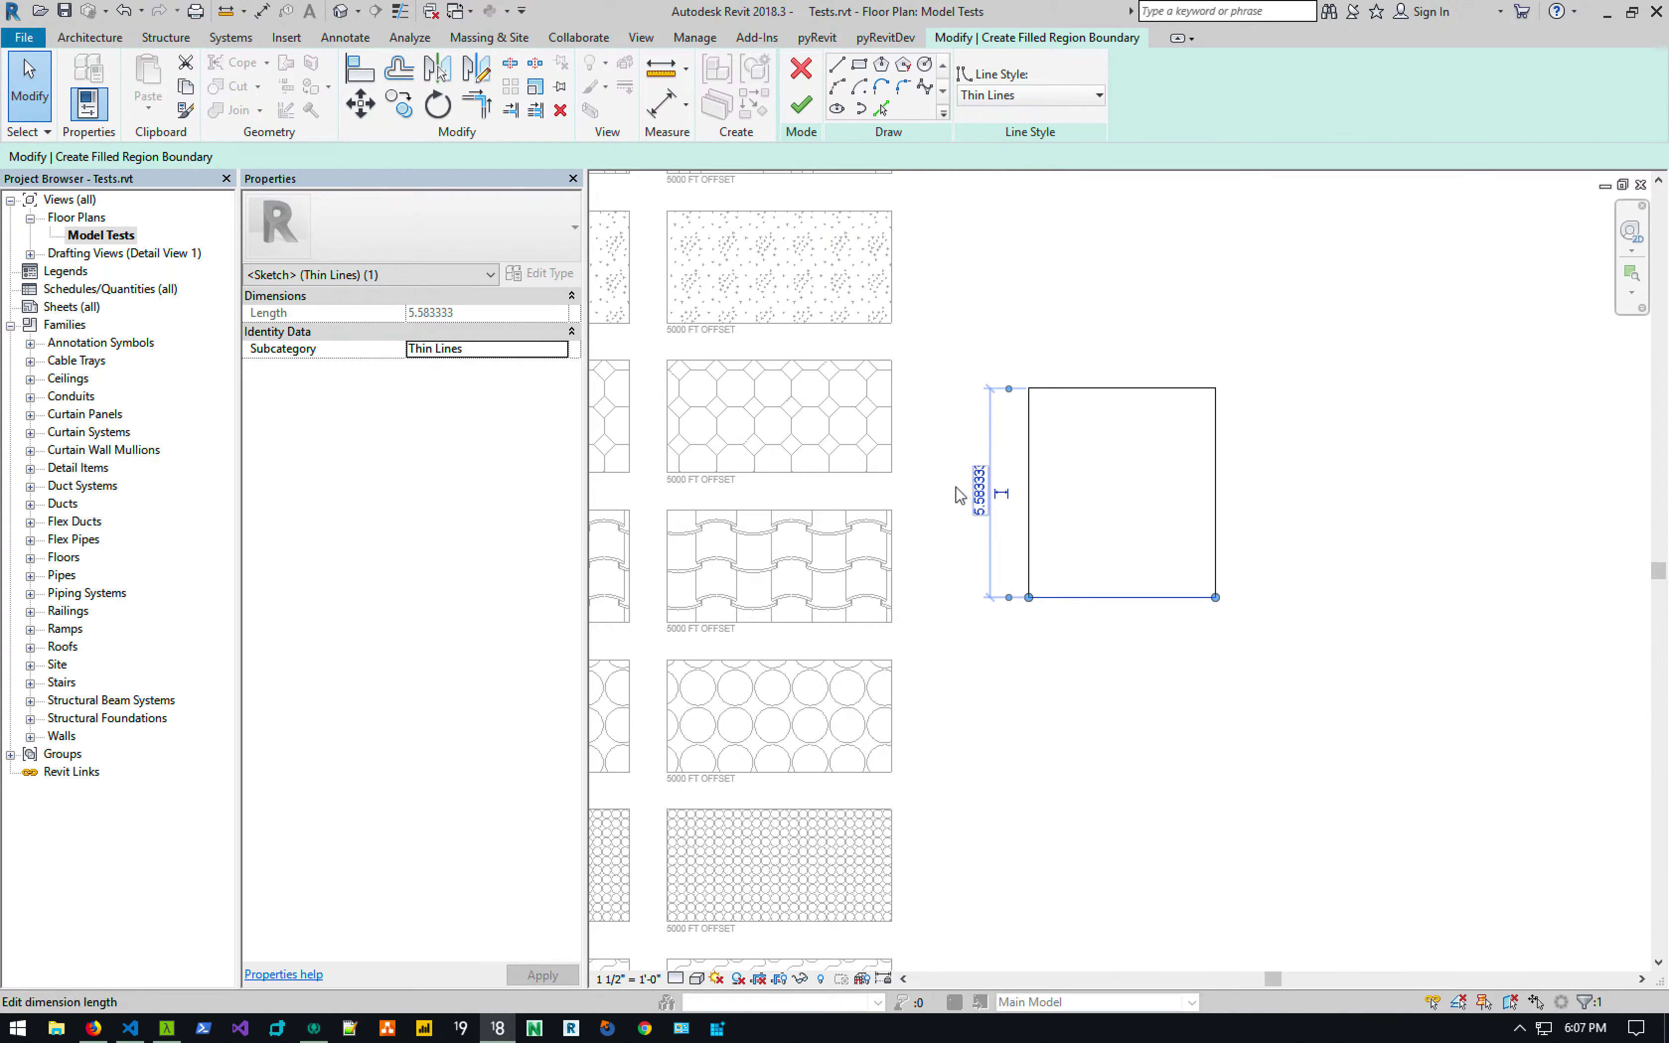
left_click(979, 491)
type("5")
key("Return")
left_click(1234, 469)
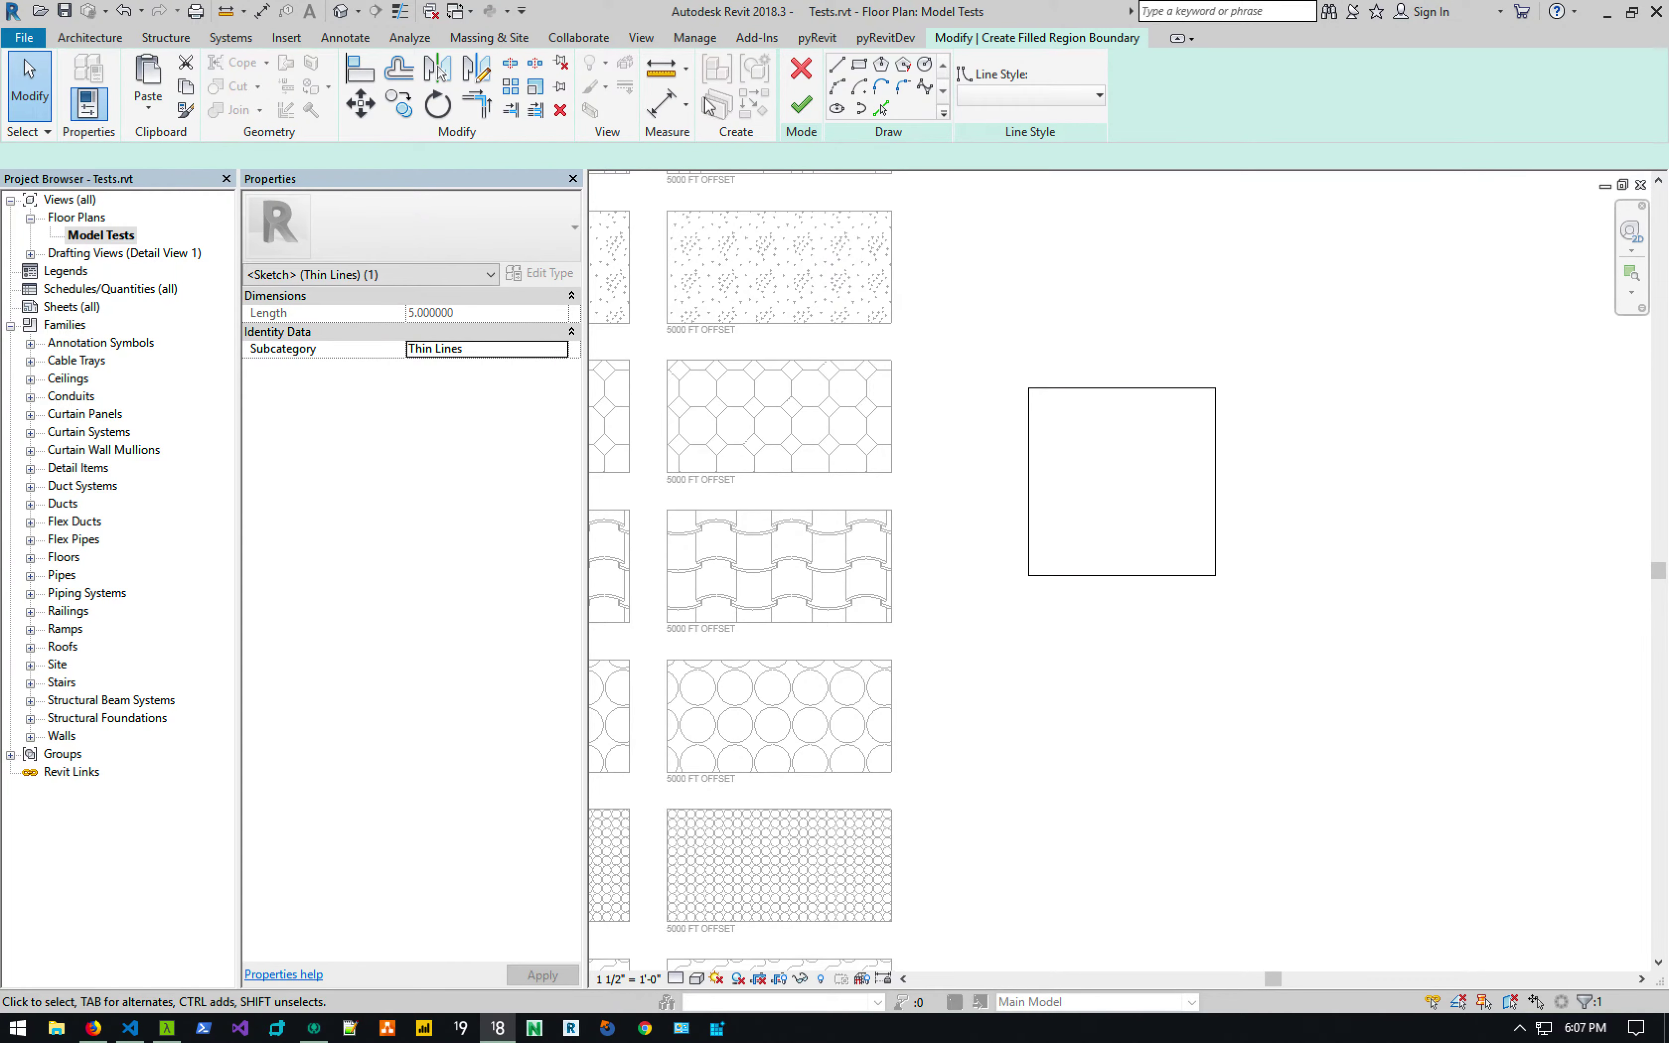
left_click(801, 105)
left_click(976, 418)
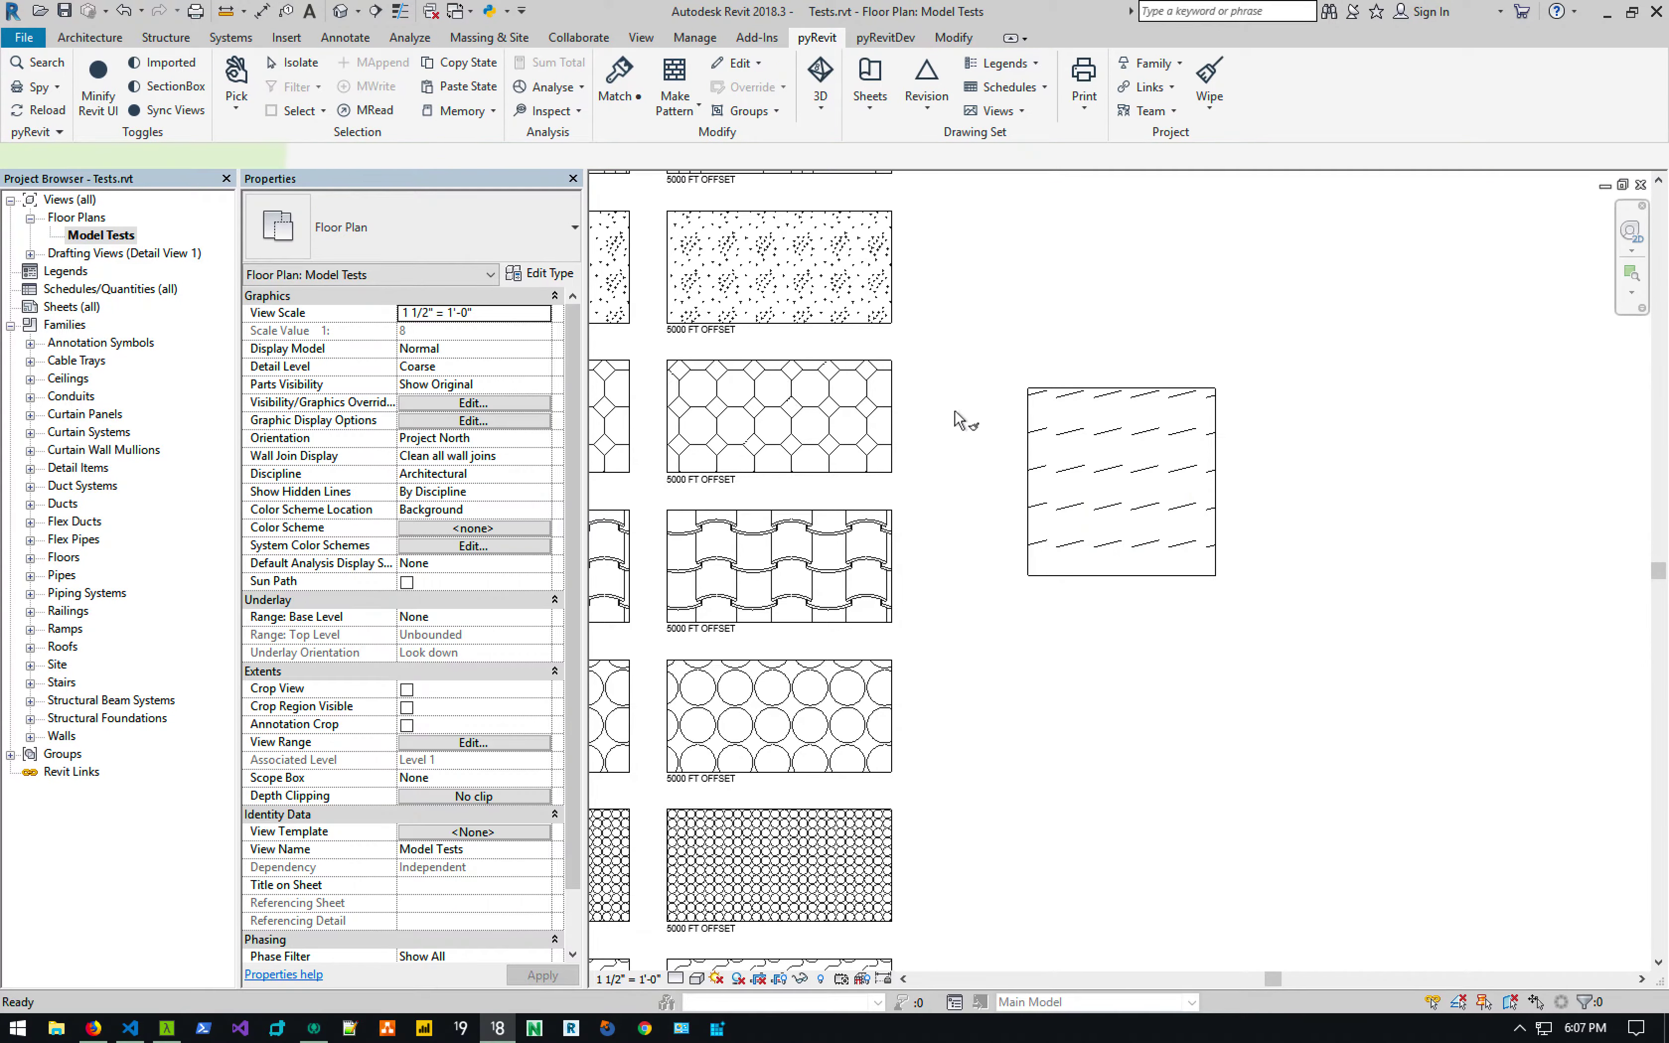
Match the new square region's type to the offset sample of pattern 16.
key("m")
key("a")
left_click(891, 385)
left_click(1030, 392)
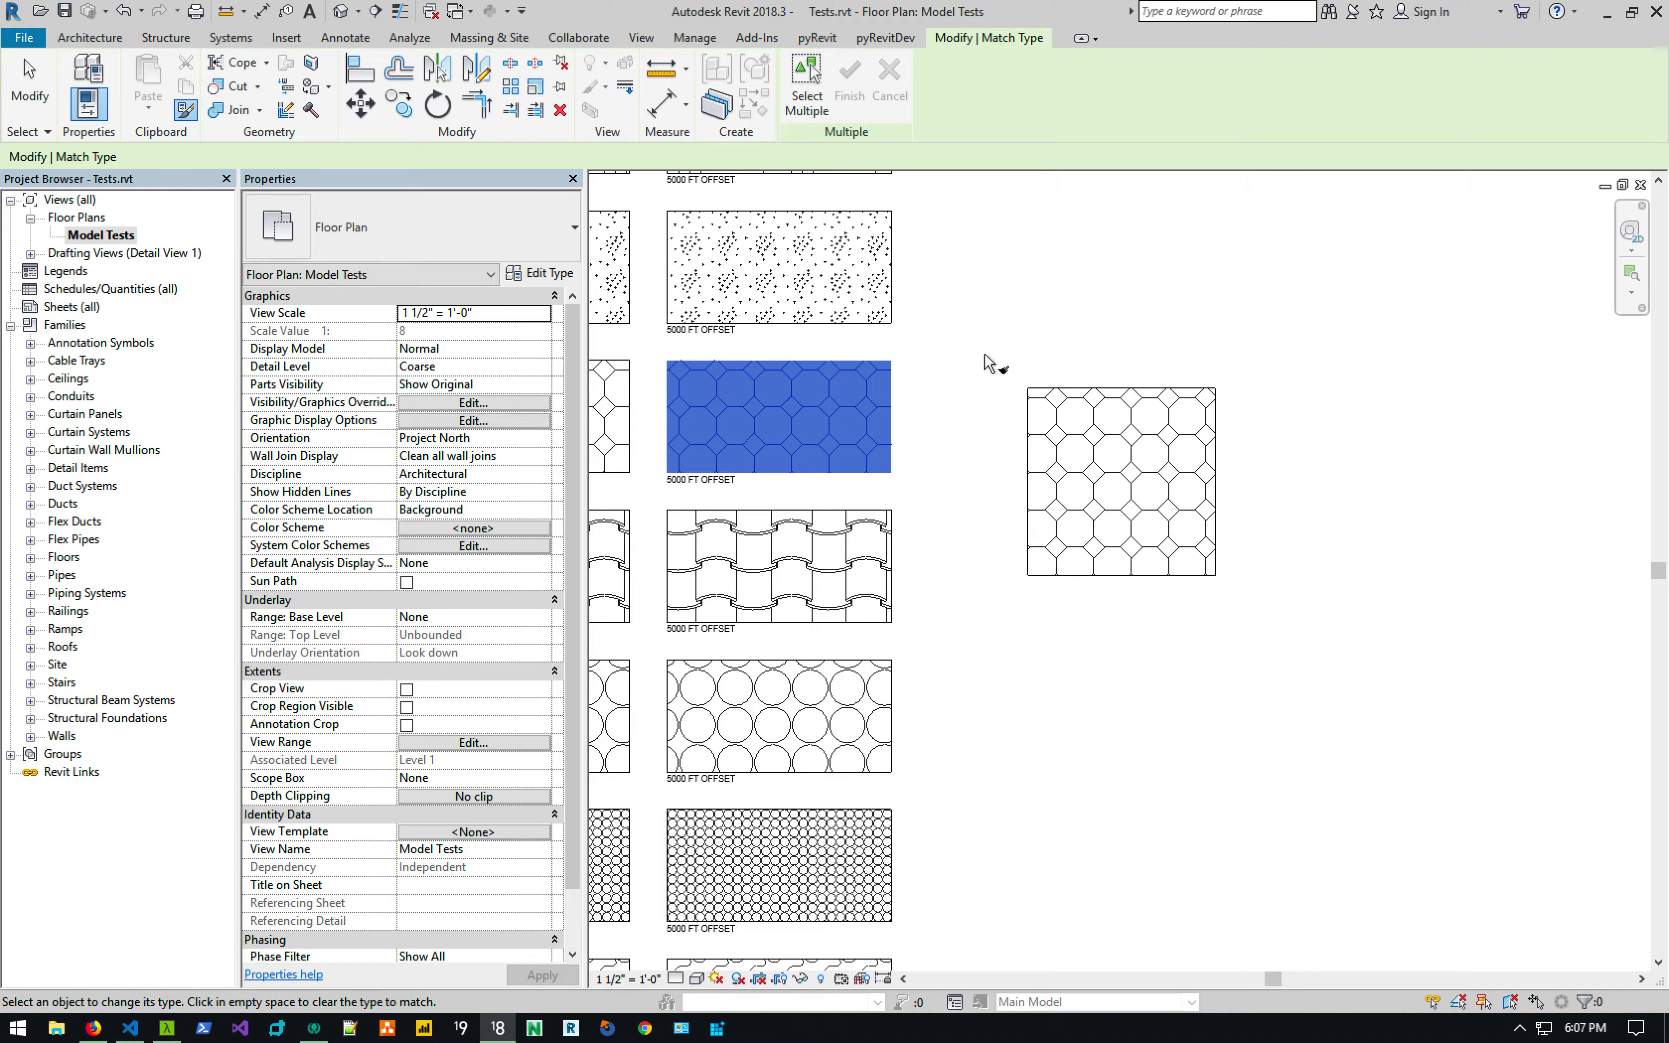
key("Escape")
key("Escape")
Copy the square filled region to the empty space below it.
left_click(1092, 410)
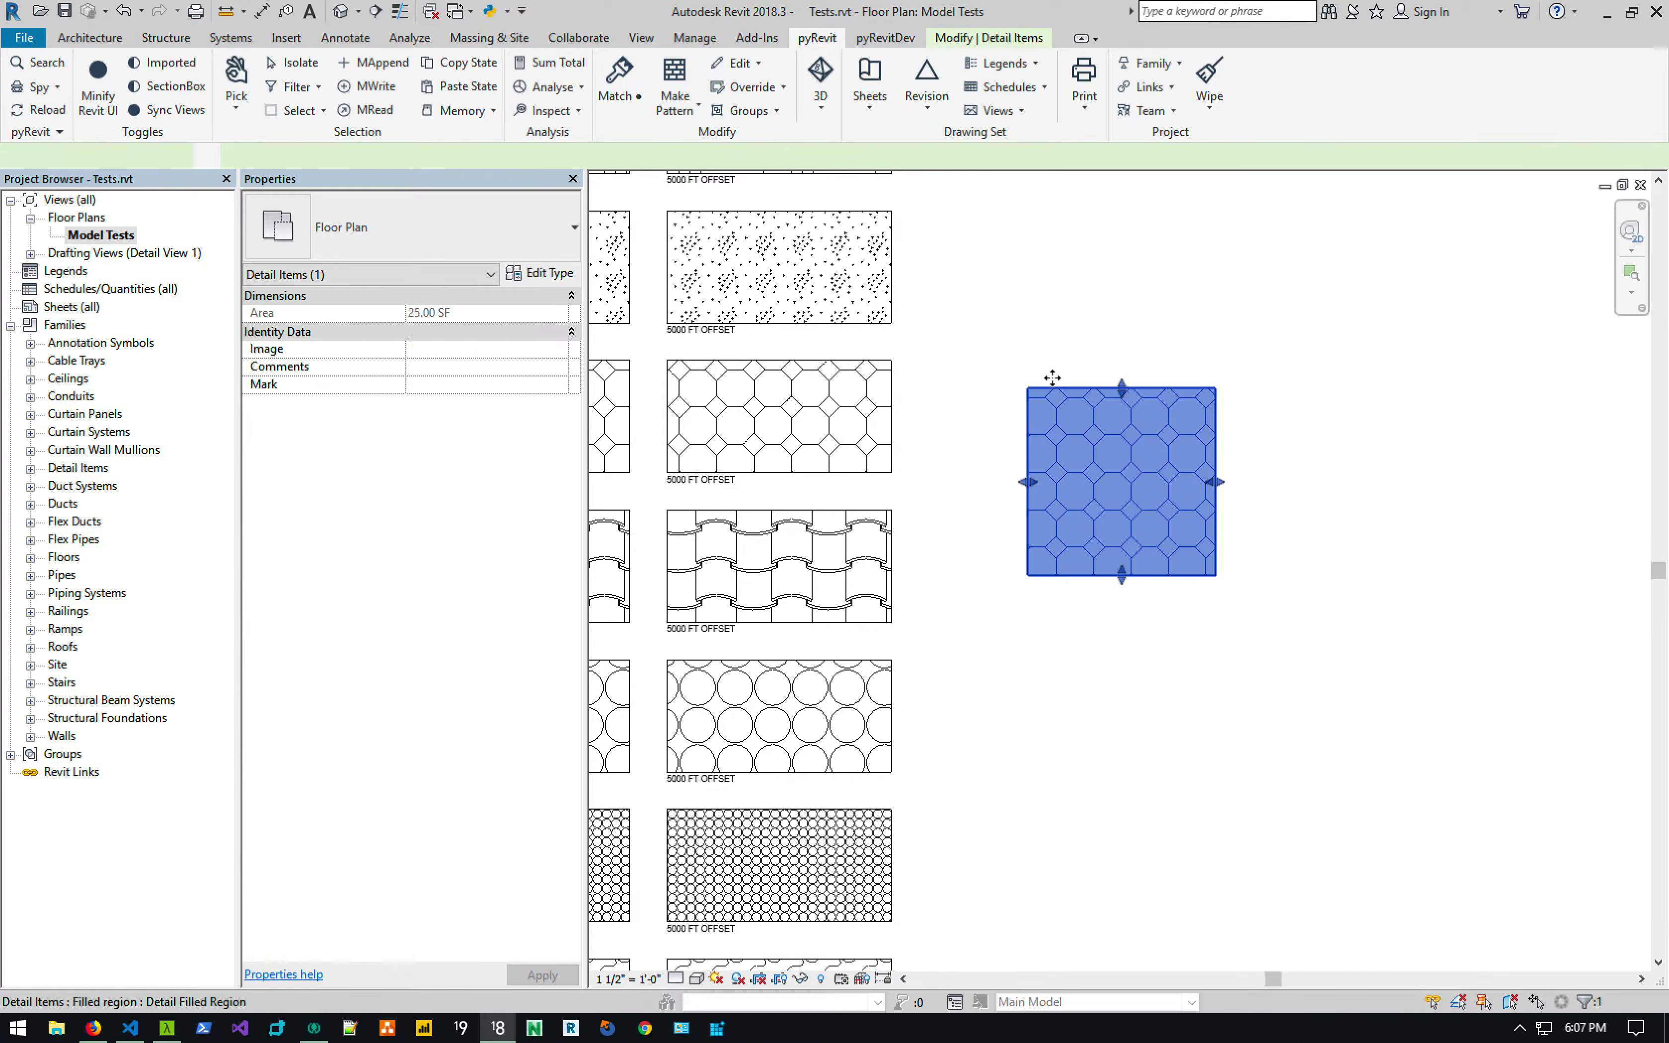
key("o")
left_click(1093, 413)
left_click(1108, 715)
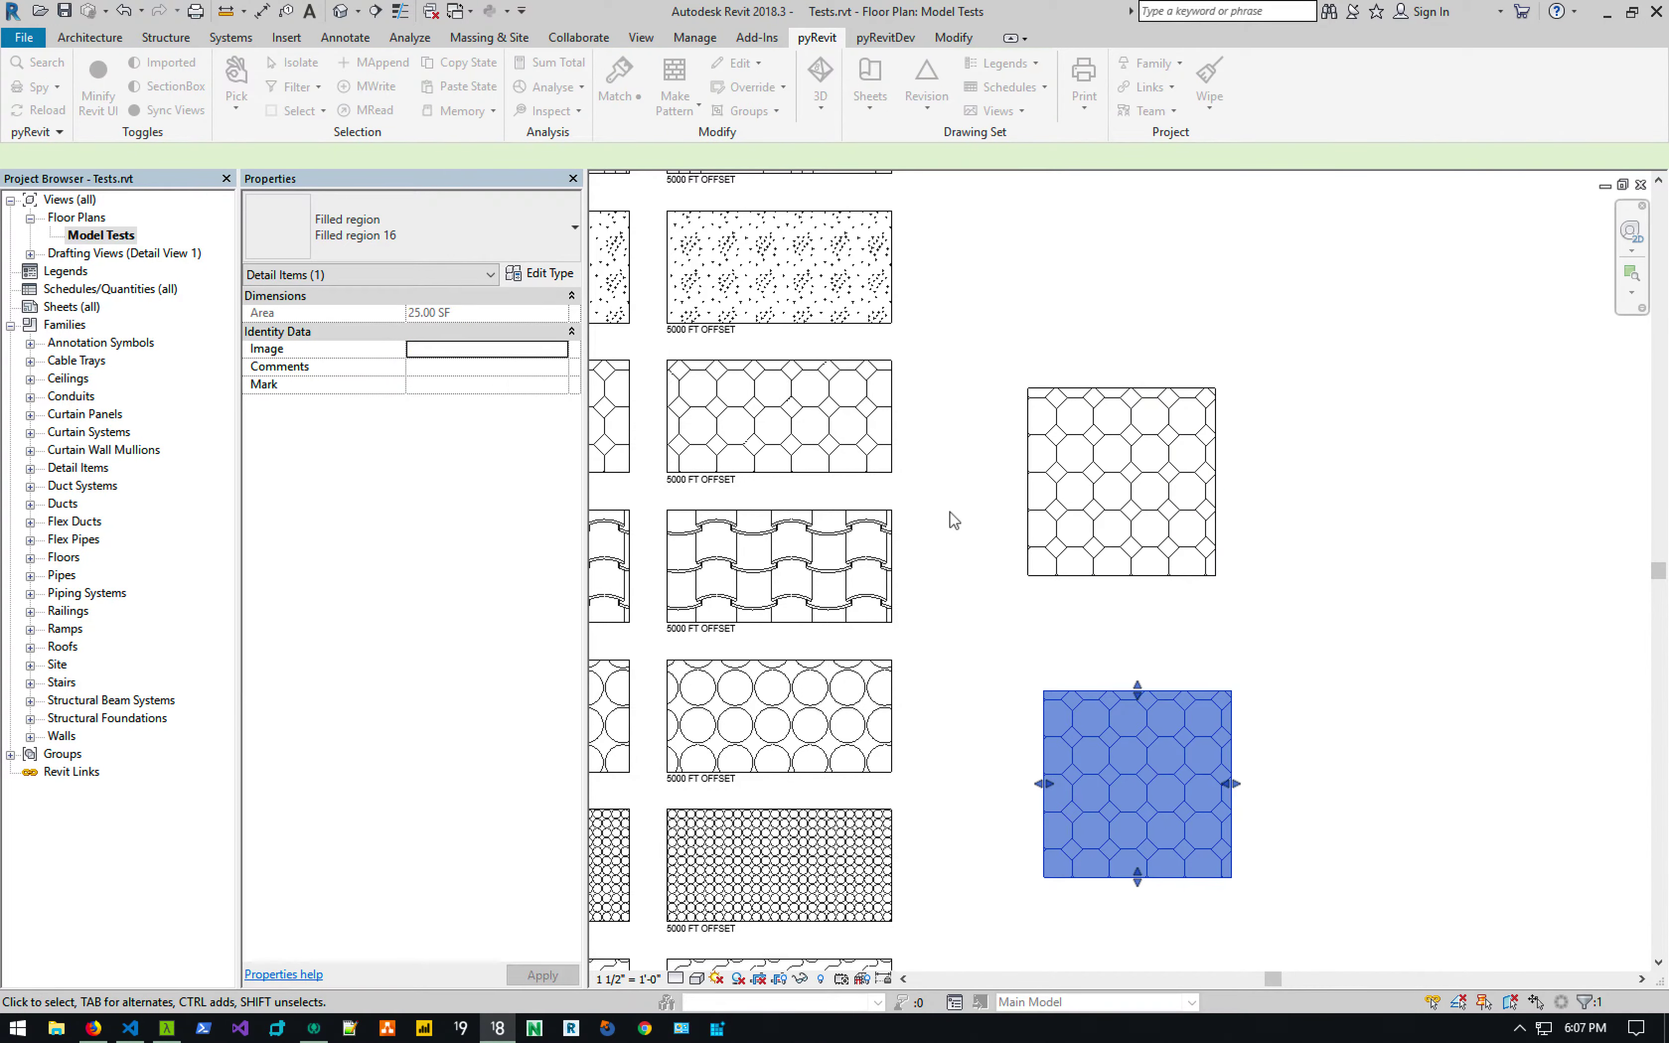
key("Escape")
Match the copied square region's type to the offset sample of pattern 17.
key("m")
key("a")
left_click(892, 542)
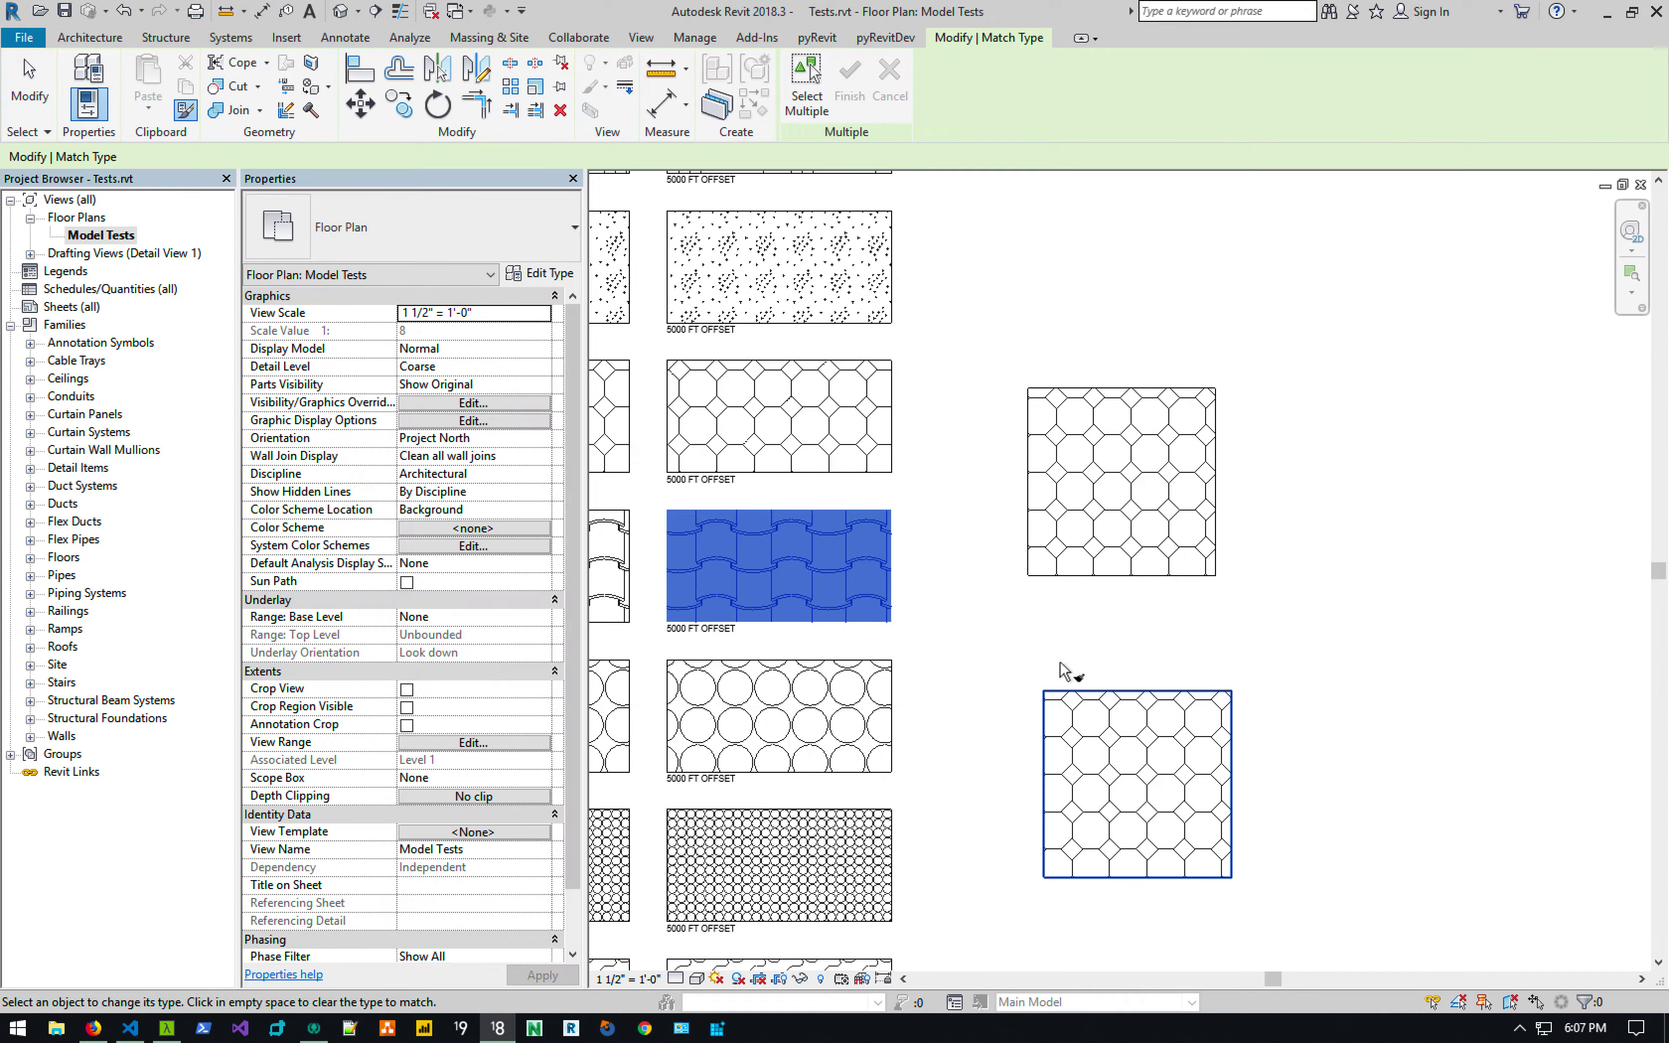
left_click(1062, 669)
left_click(1084, 655)
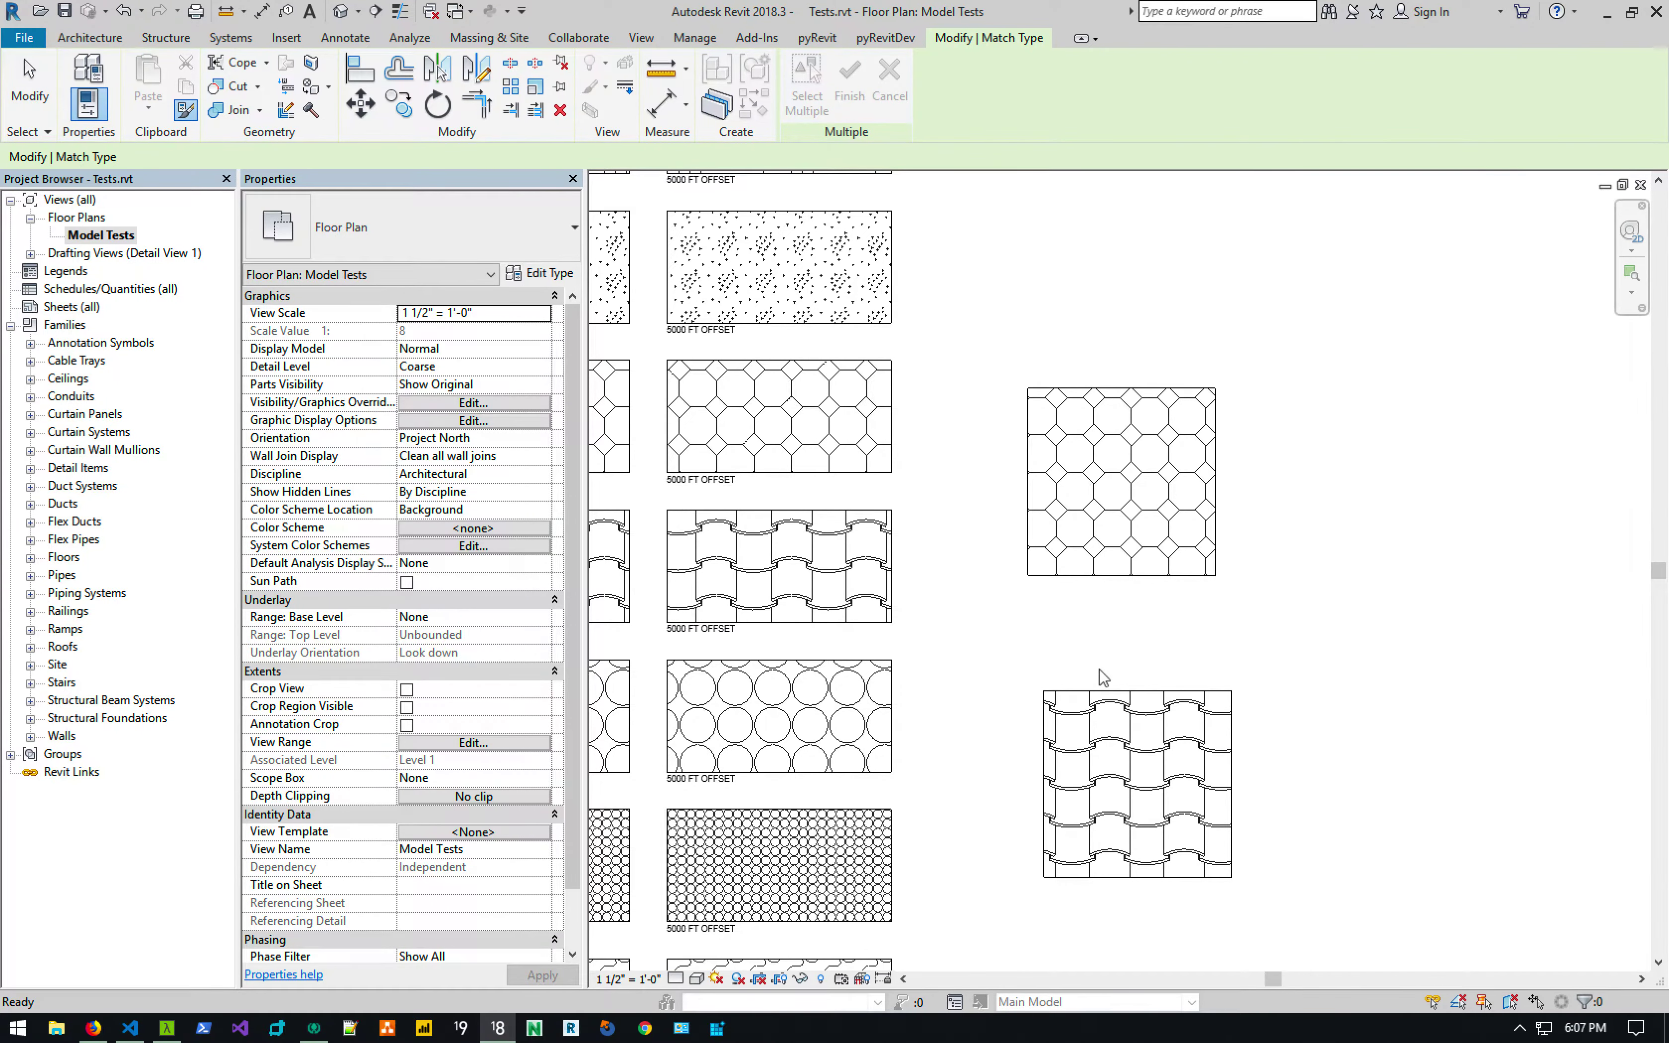
key("Escape")
Move the pattern 17 square region directly onto the pattern 16 square so their corners coincide.
left_click(1094, 690)
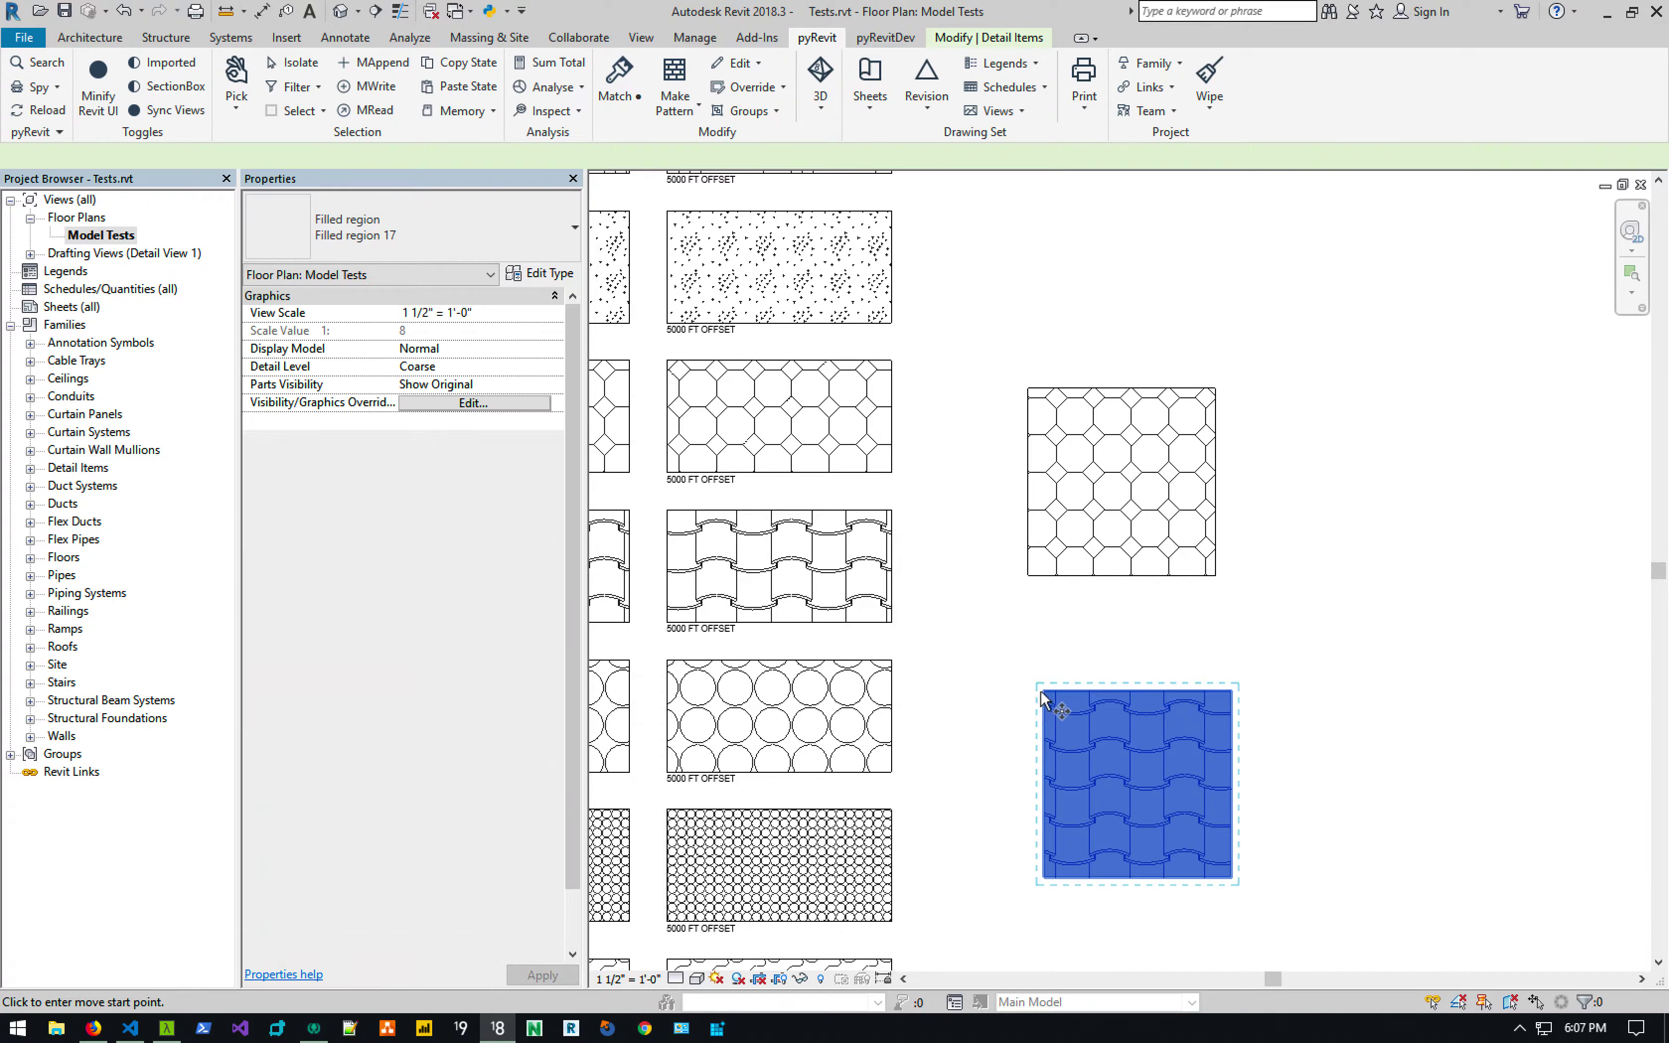
mouse_move(1045, 701)
left_mouse_down()
mouse_move(1000, 407)
mouse_move(1029, 398)
left_mouse_up()
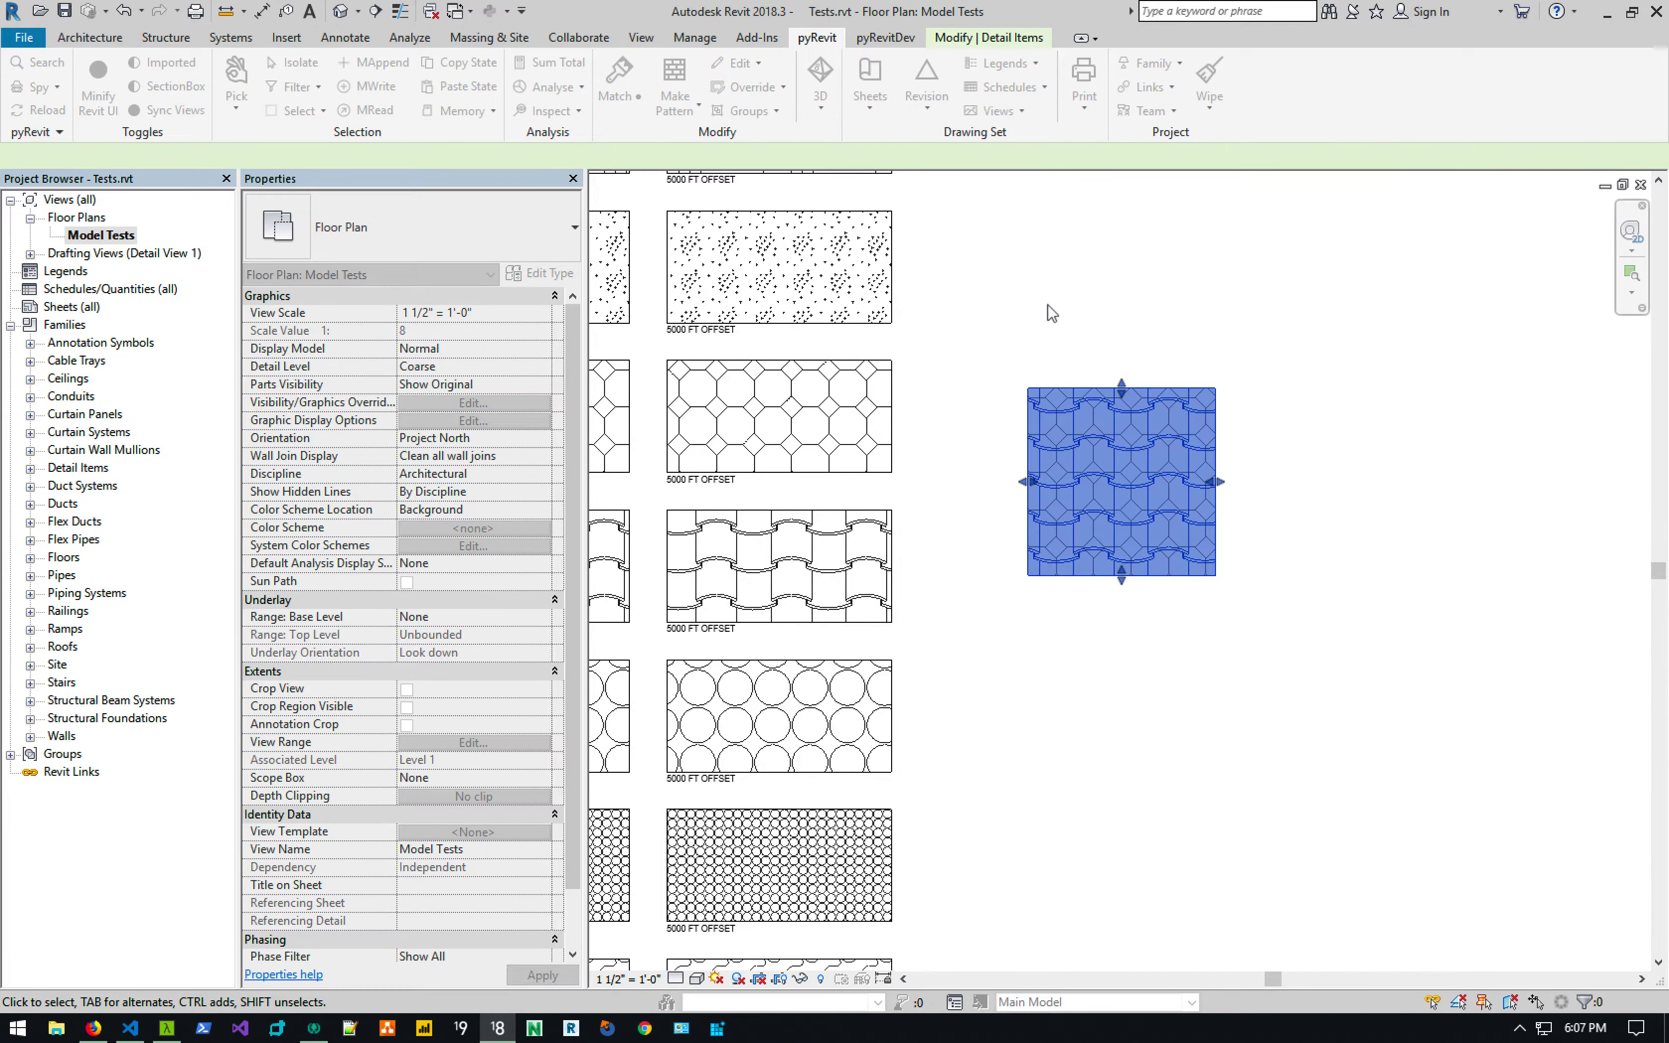
middle_click_drag(1174, 328, 935, 337)
Change the background of the Filled region 17 type to Transparent.
left_click(542, 276)
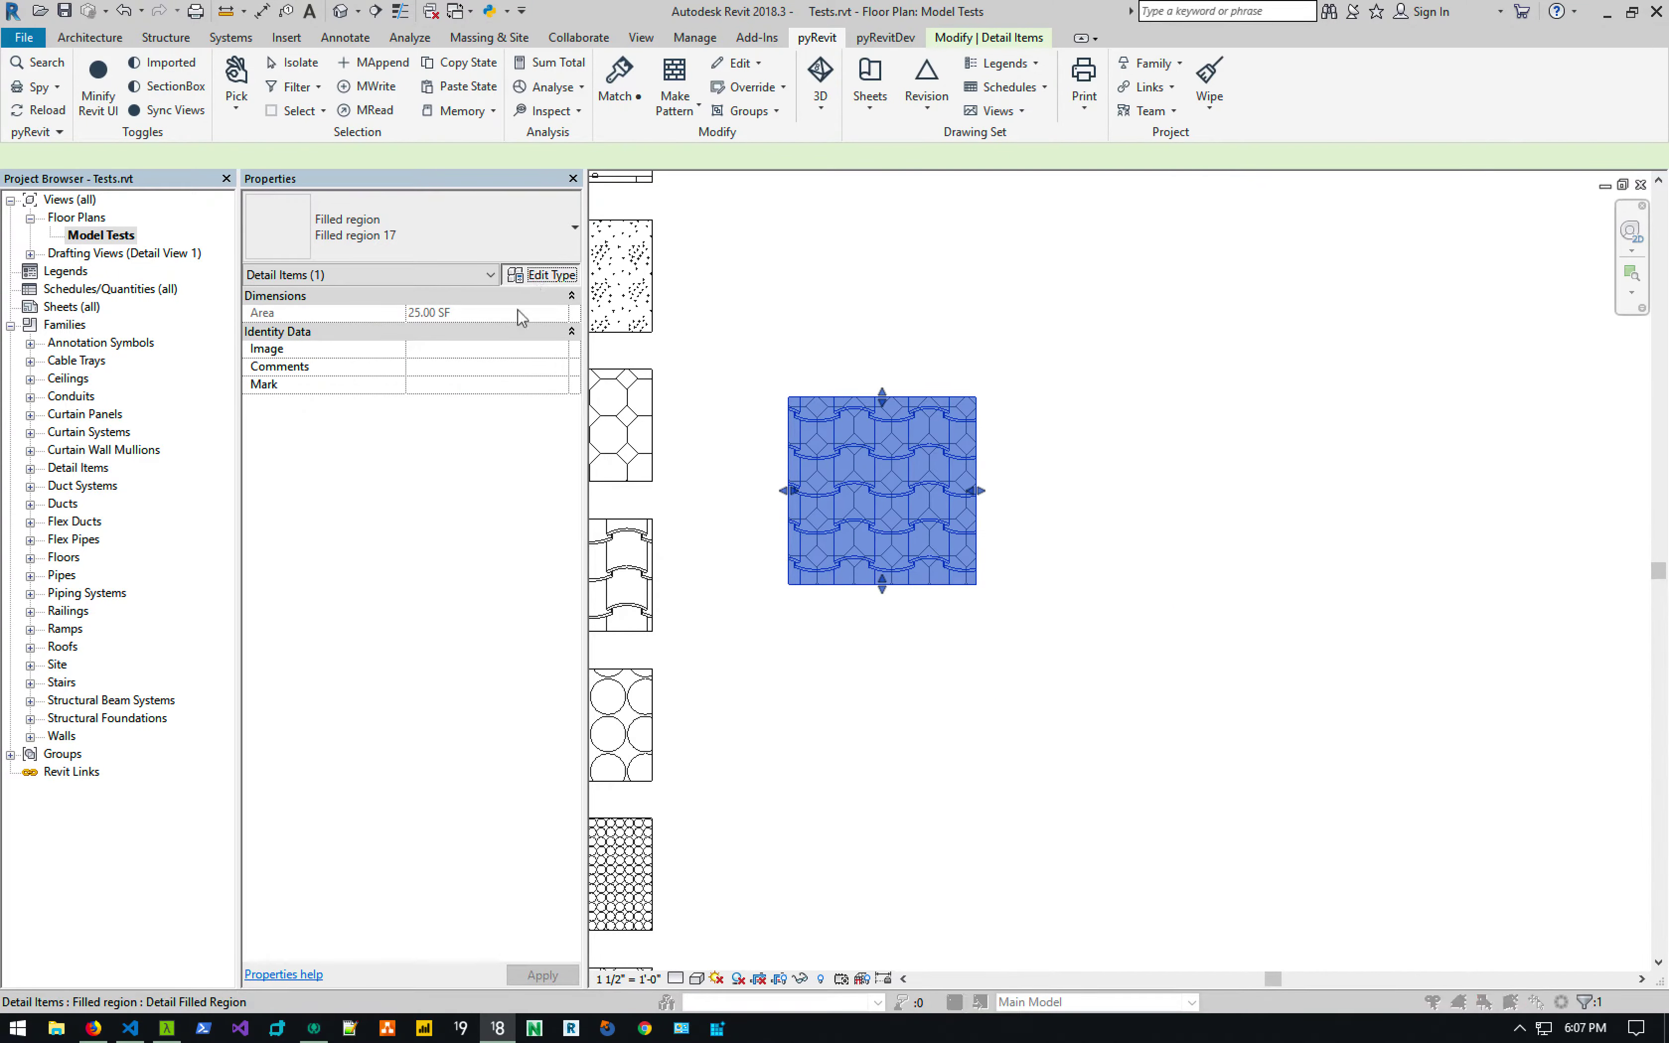
left_click(788, 349)
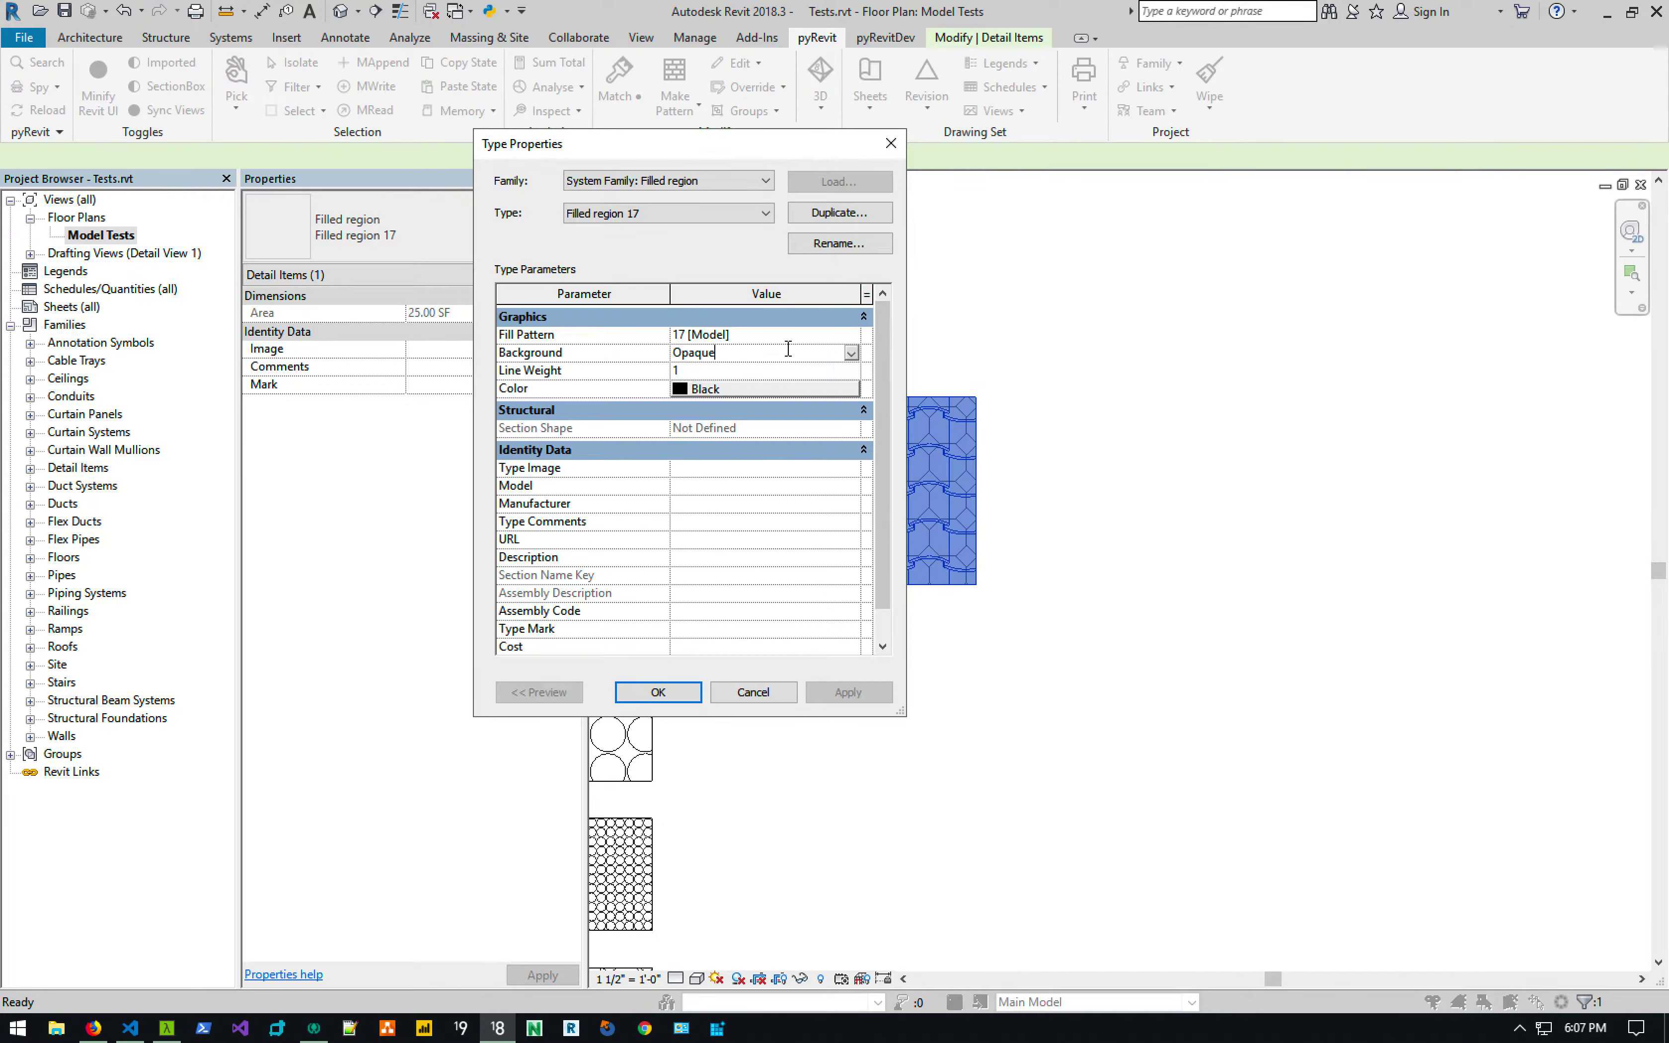
left_click(852, 353)
left_click(731, 388)
left_click(658, 692)
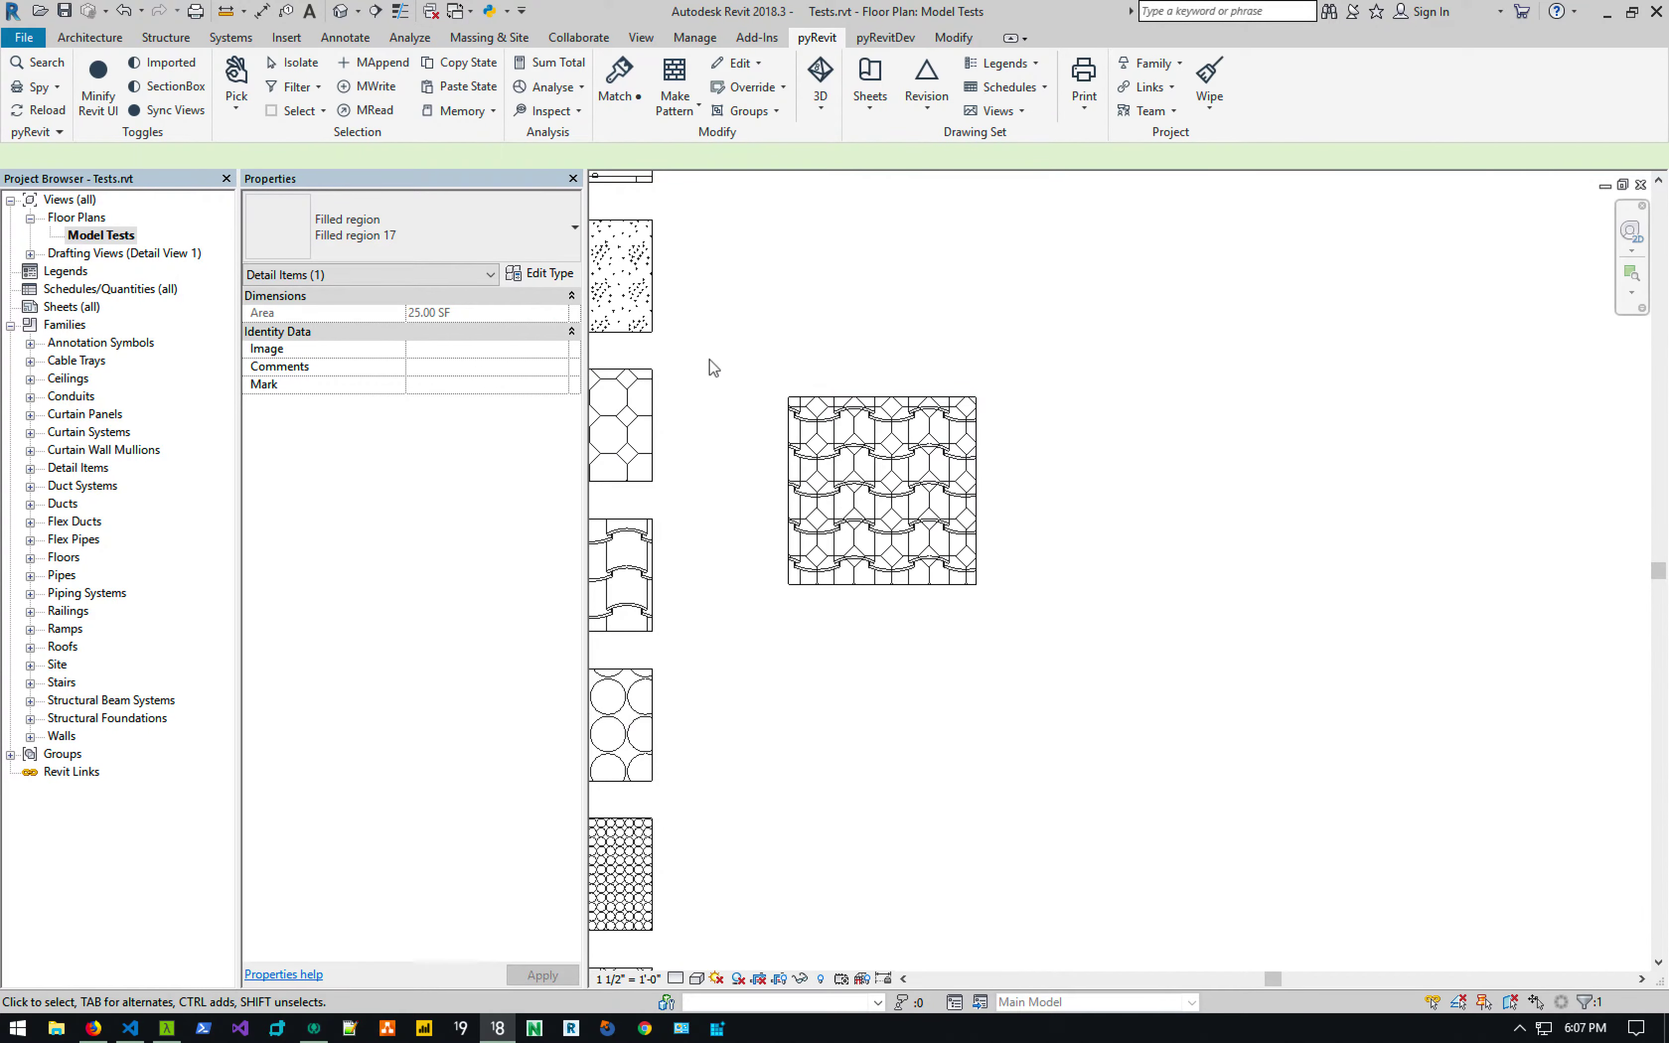
left_click(748, 492)
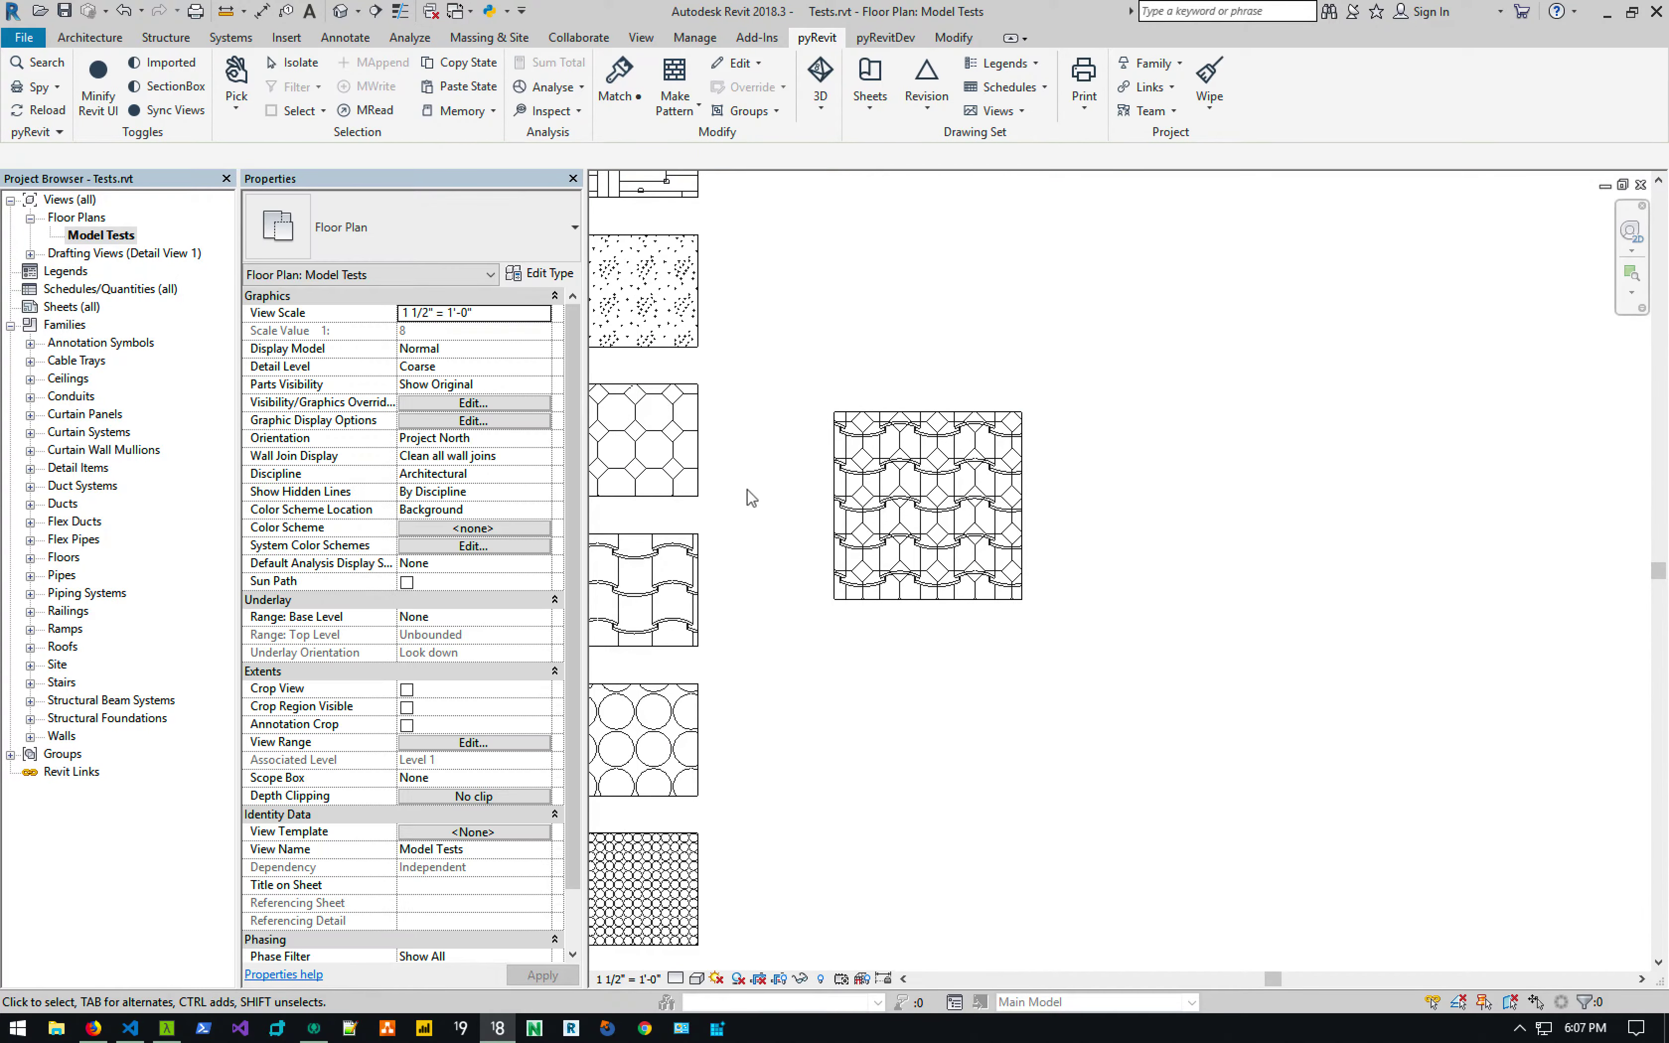
Change the background of the Filled region 16 type to Transparent, using the pattern 16 sample to reach its type properties.
left_click(698, 481)
left_click(542, 273)
left_click(778, 353)
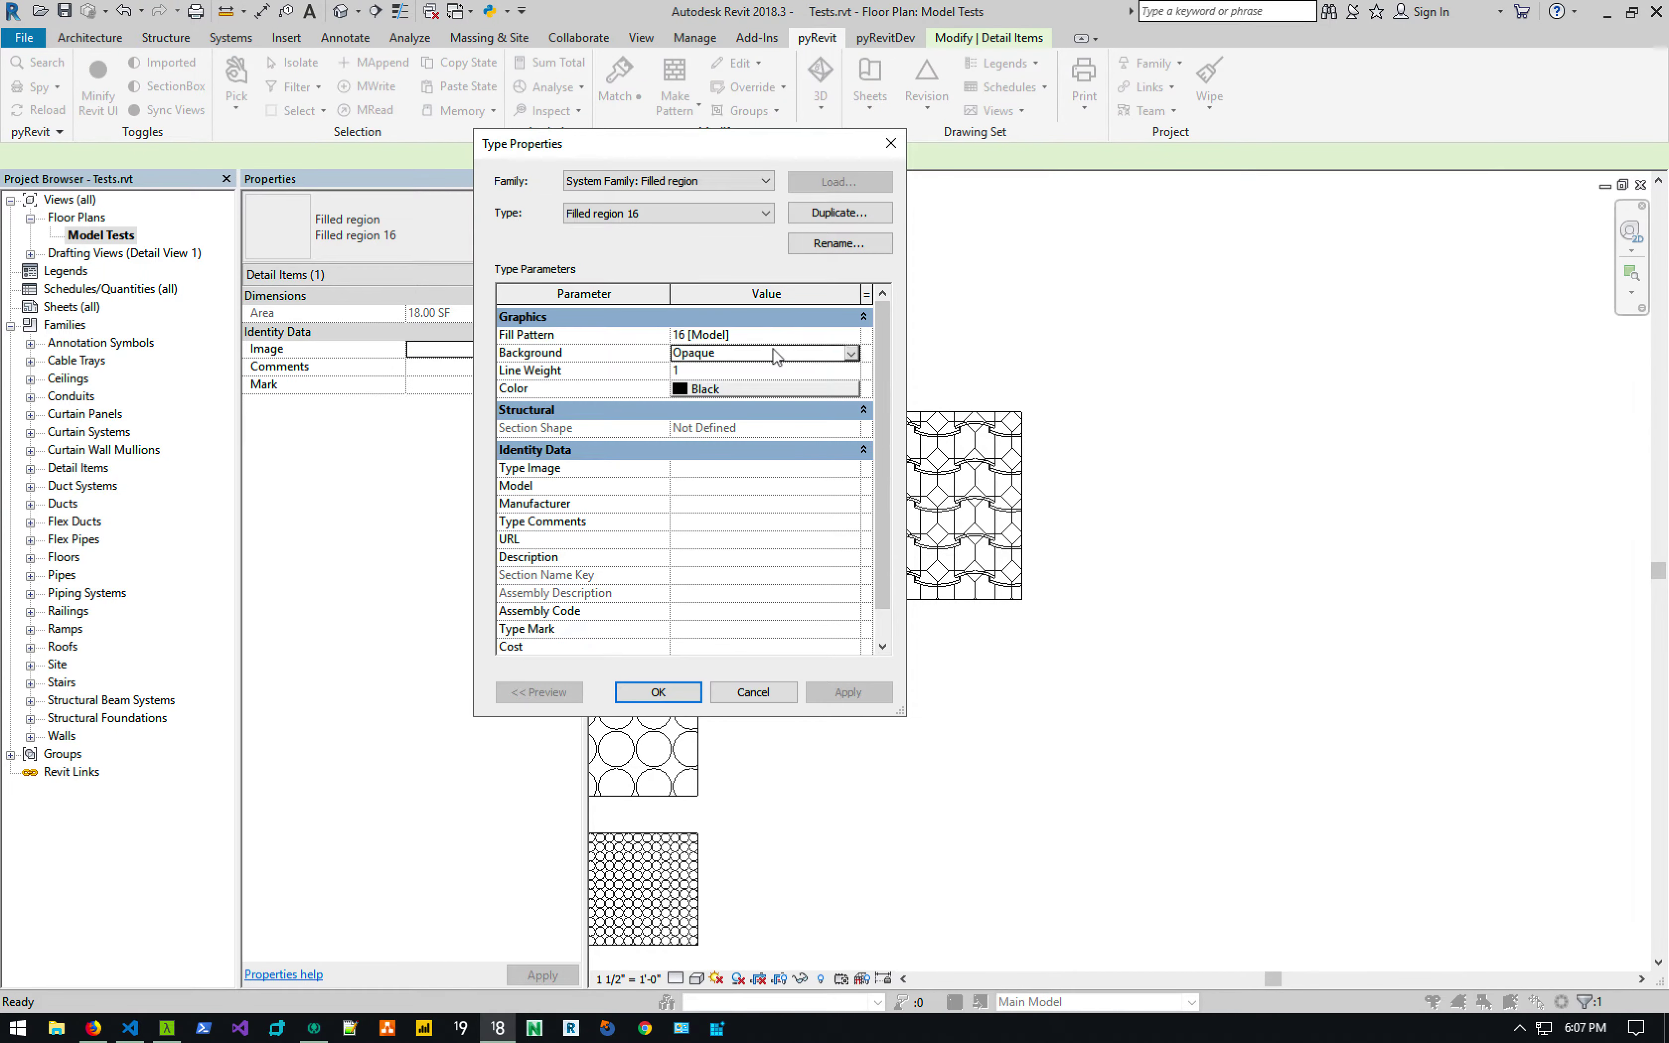
left_click(852, 353)
left_click(731, 389)
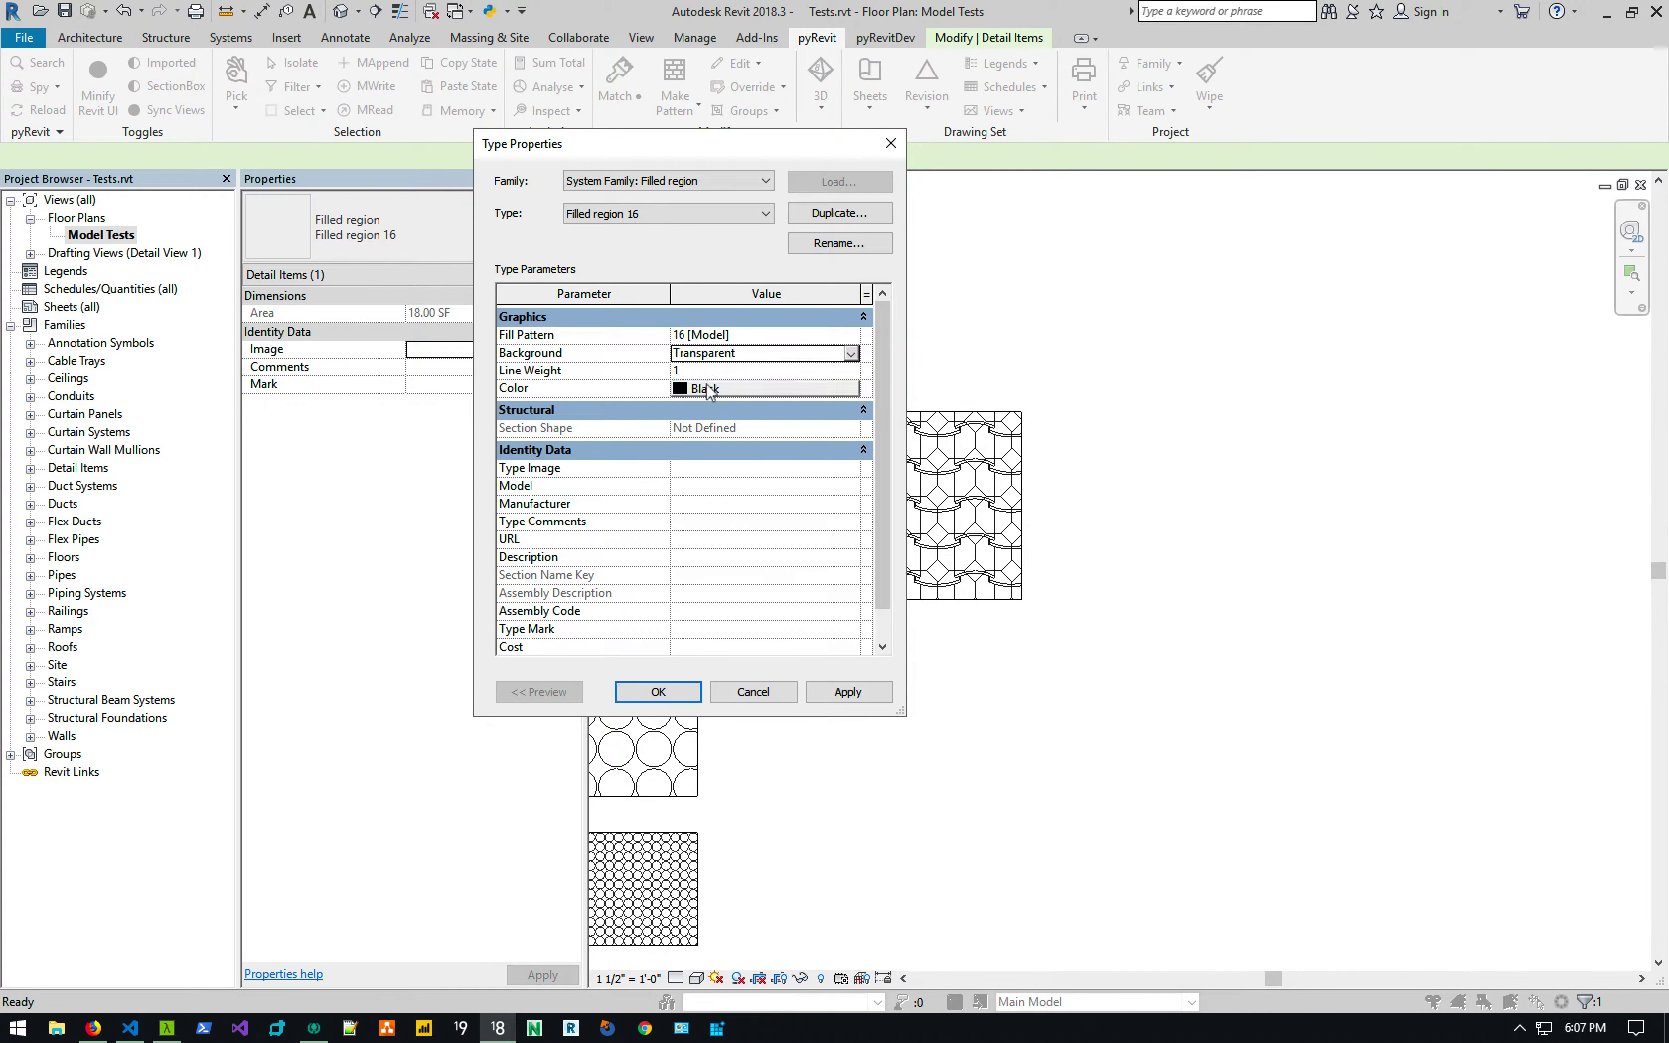
left_click(659, 692)
left_click(1098, 413)
Select both overlapping square filled regions together.
middle_click_drag(1098, 414, 1037, 394)
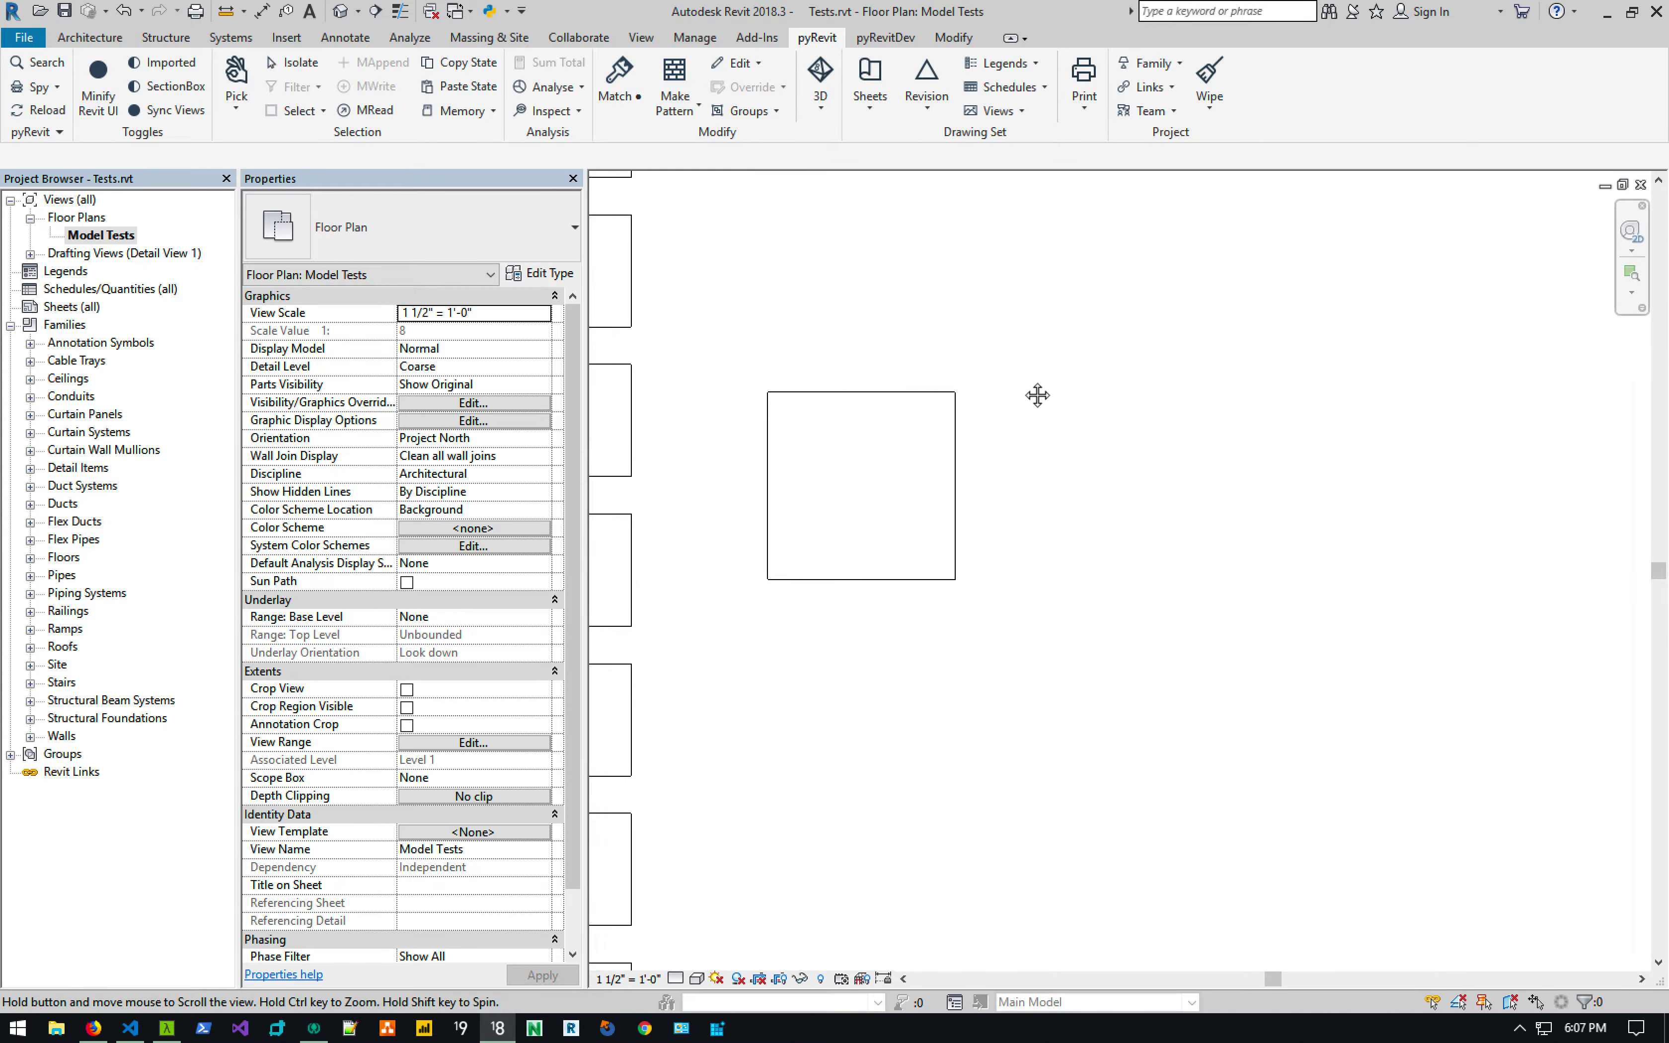
scroll(877, 453, "up", 2)
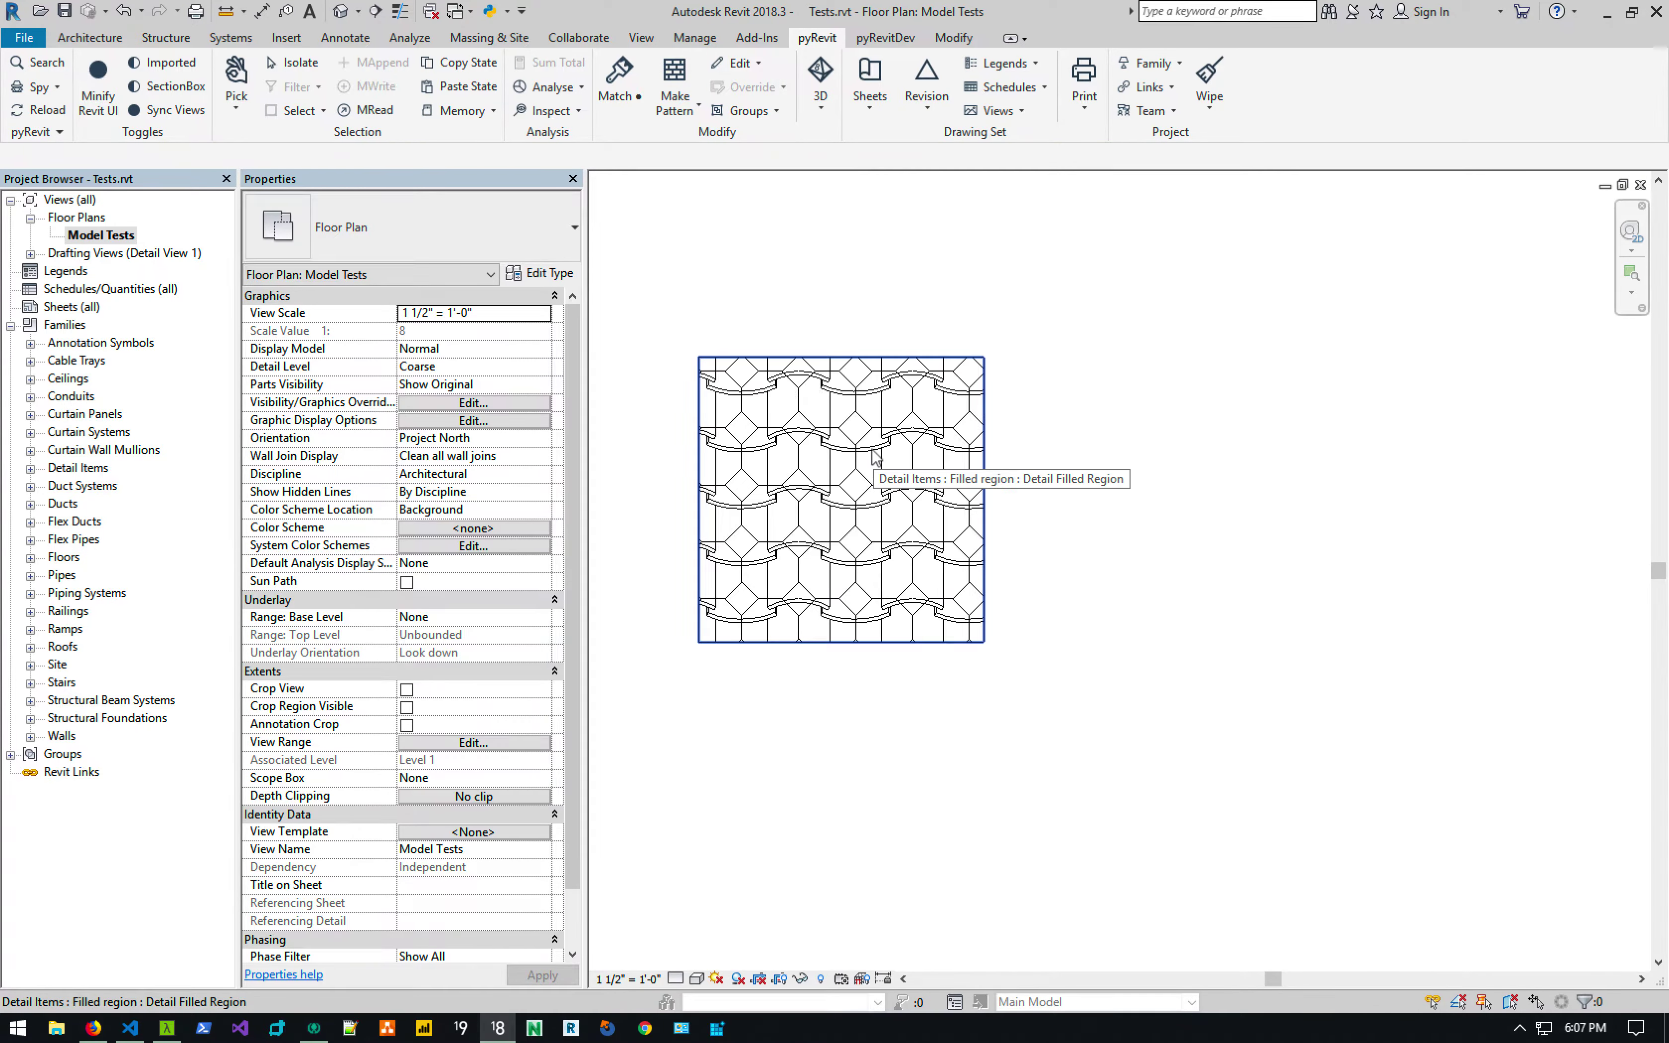
scroll(875, 455, "down", 2)
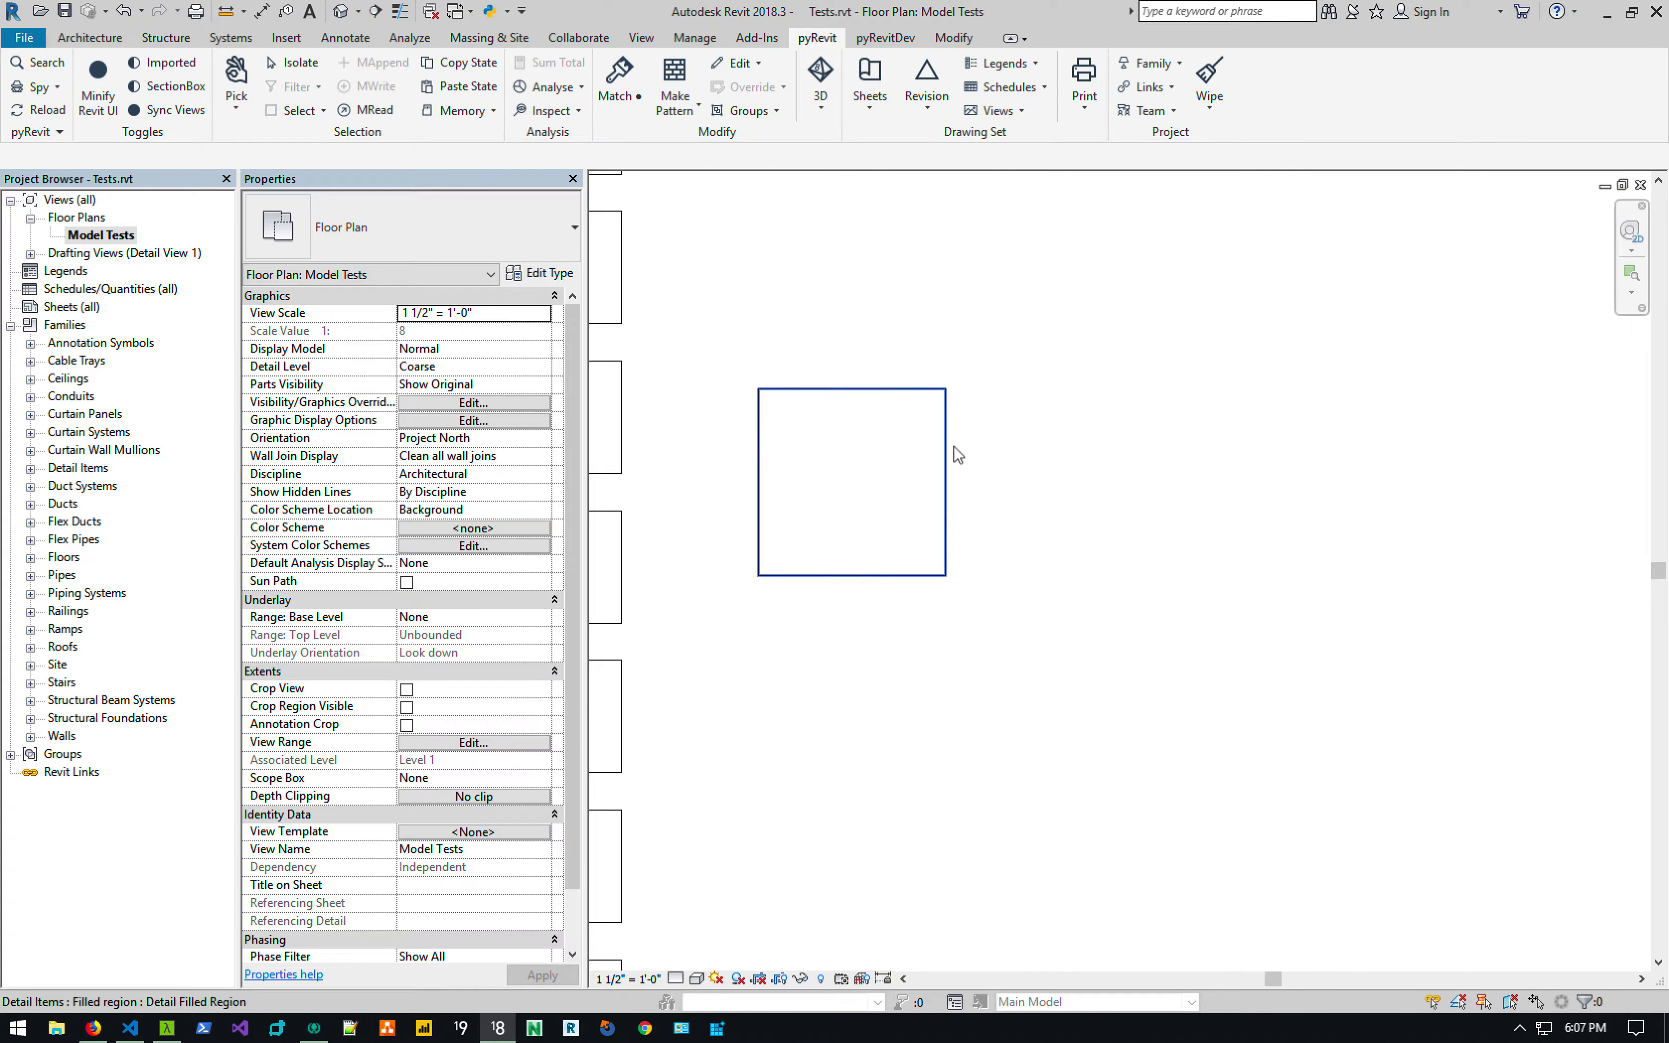
middle_click_drag(953, 455, 875, 467)
left_click_drag(923, 428, 804, 455)
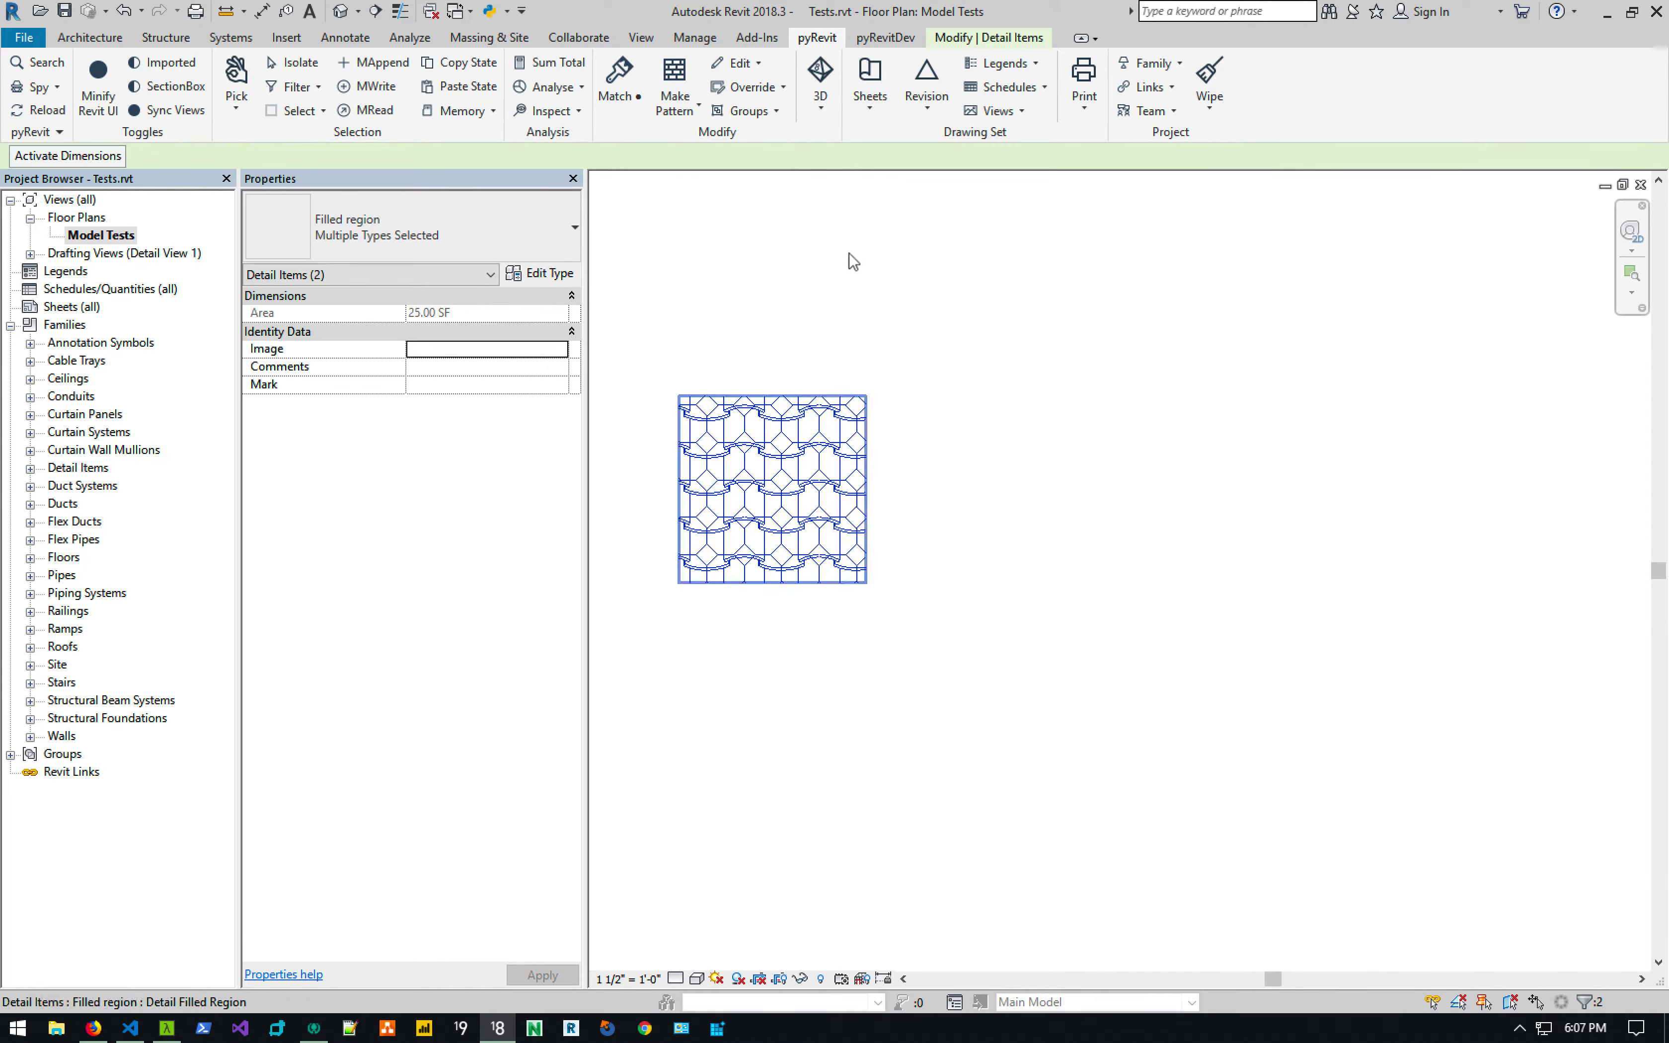
left_click(675, 90)
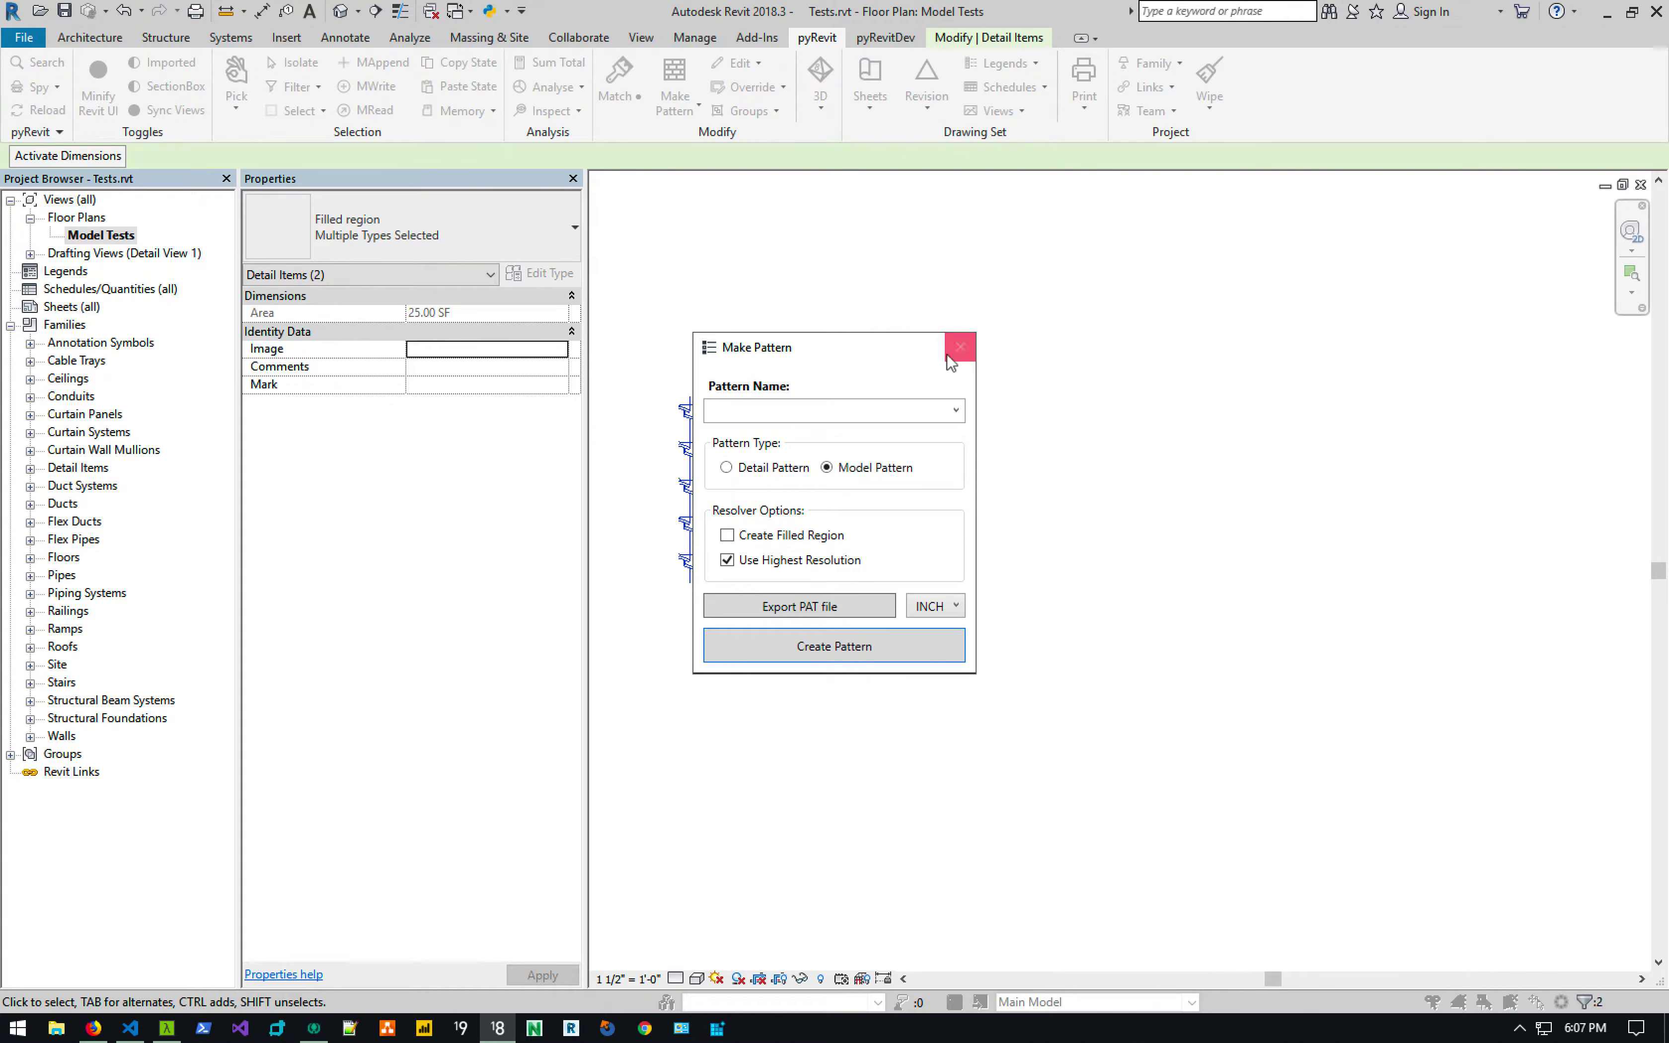
left_click(960, 346)
scroll(1104, 345, "left", 5, "shift")
middle_click_drag(1356, 338, 690, 364)
middle_click_drag(753, 254, 860, 224)
Create a model pattern named combined with Make Pattern, using the overlapping squares' bottom-left and top-right corners as the pattern area.
left_click(675, 90)
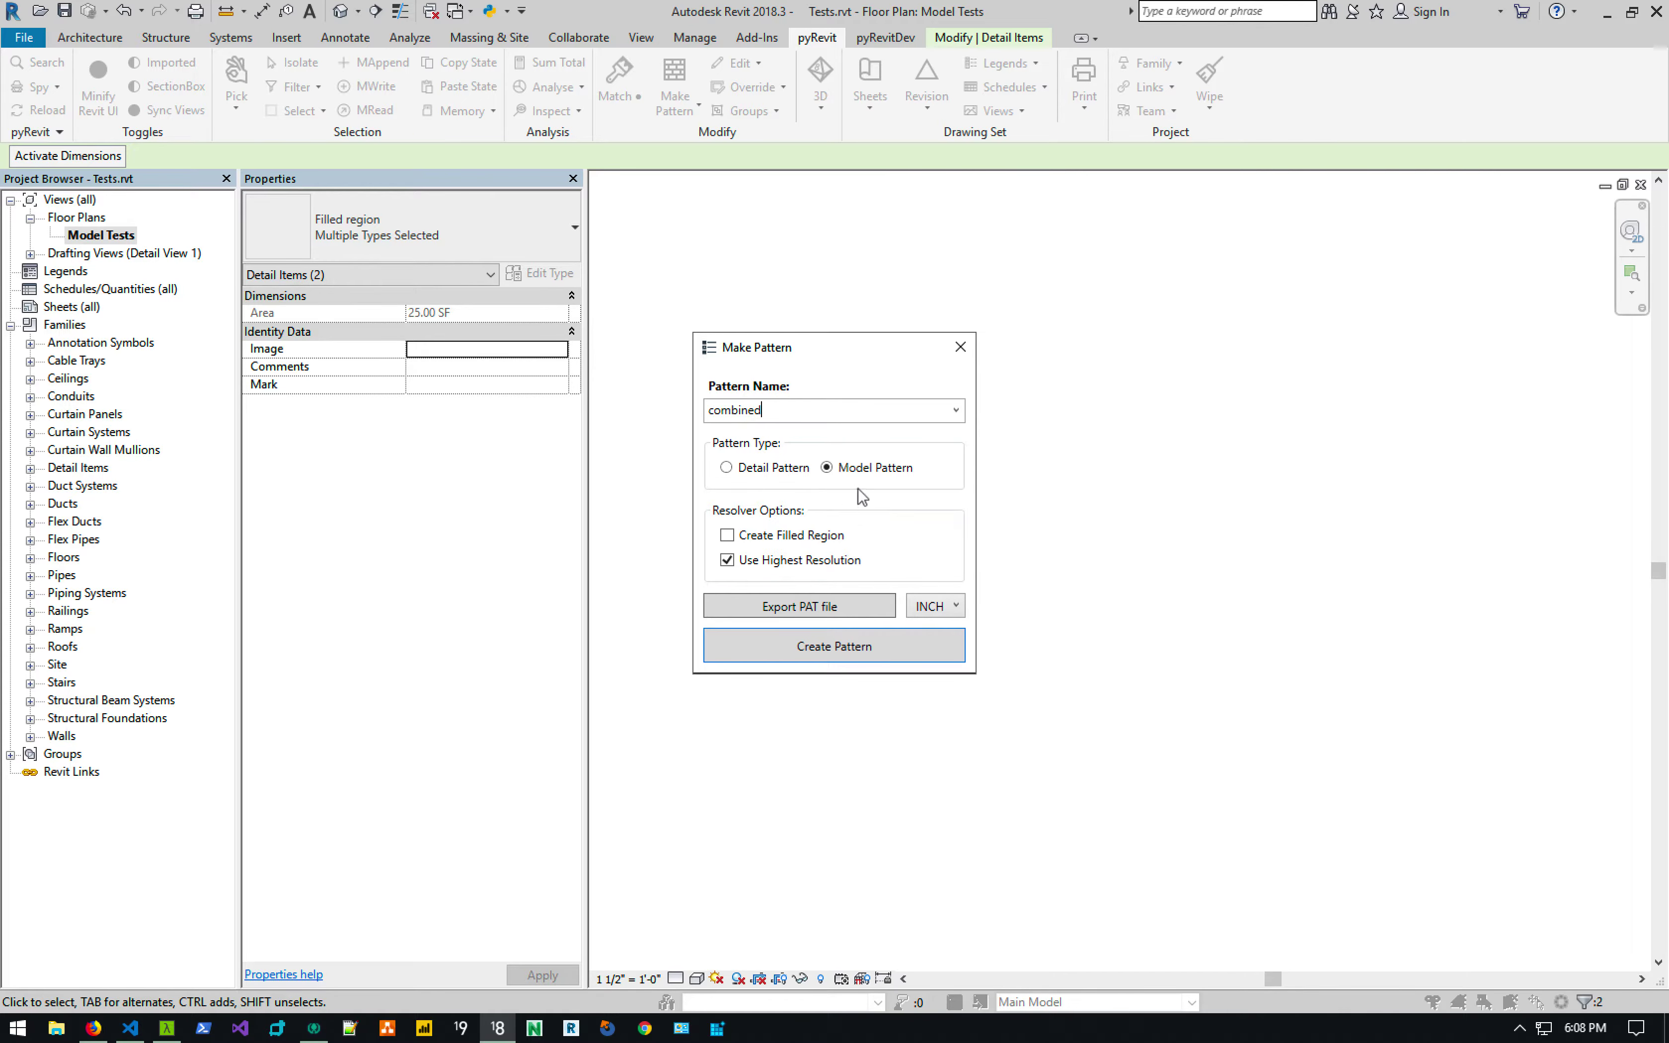
left_click(867, 647)
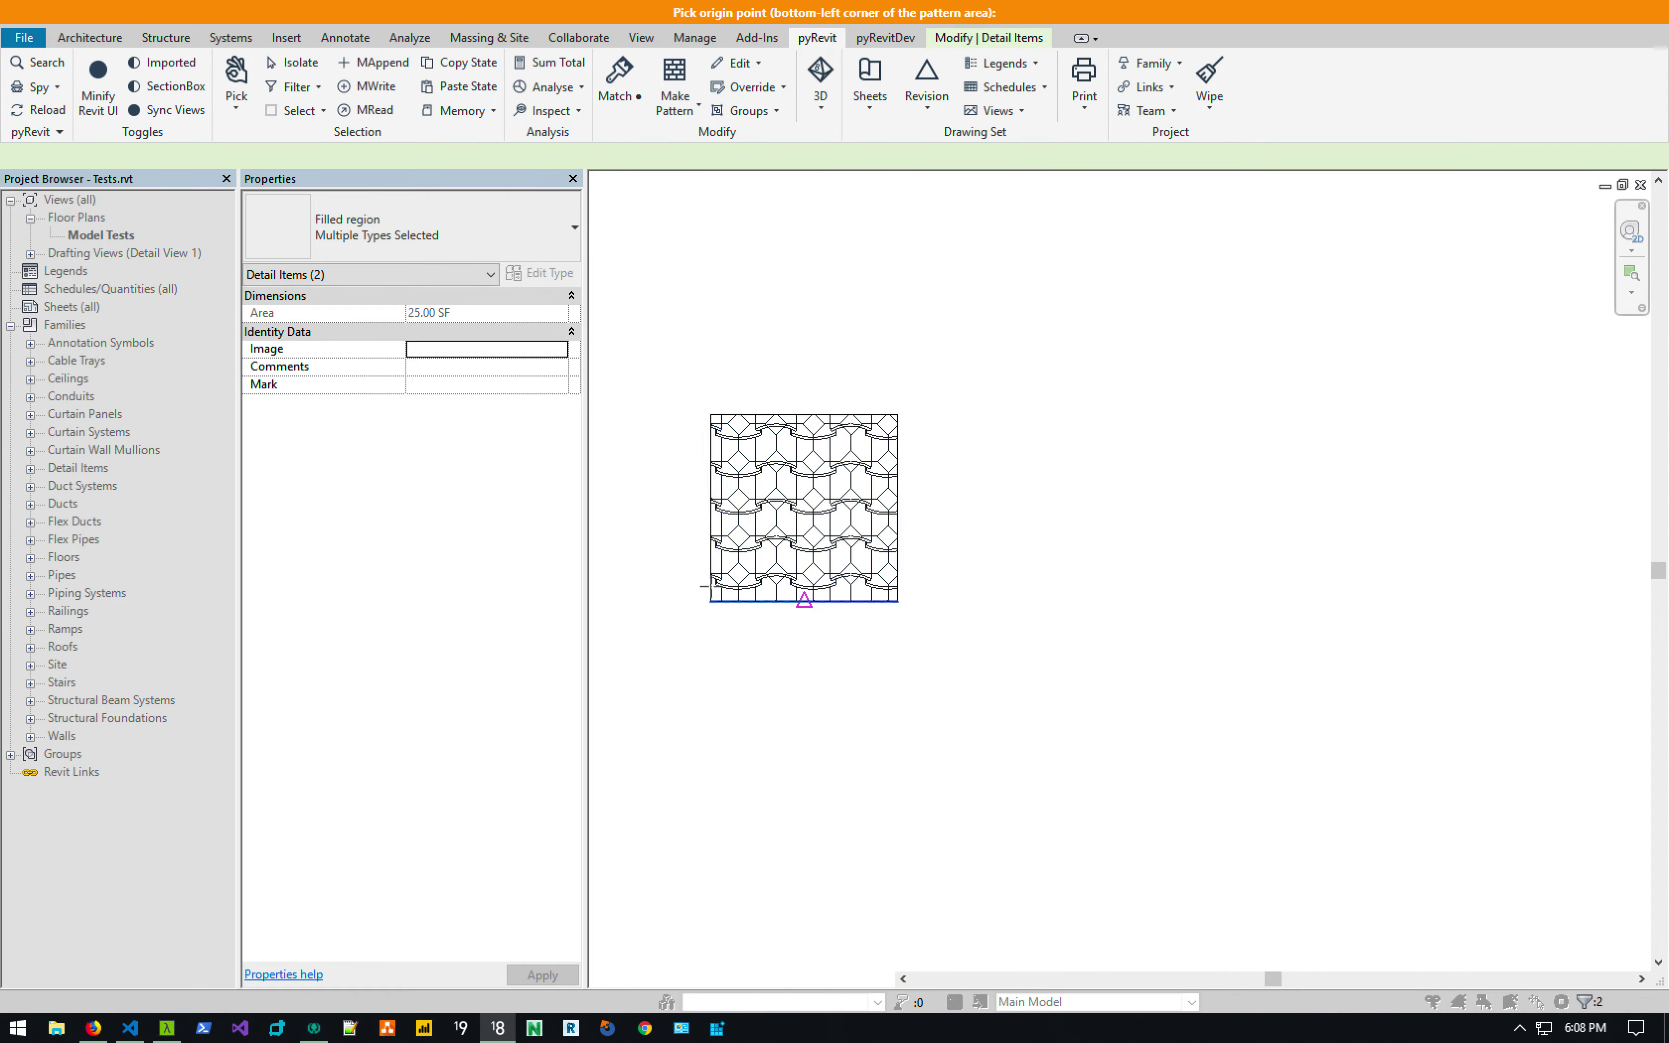
left_click(710, 602)
left_click(884, 398)
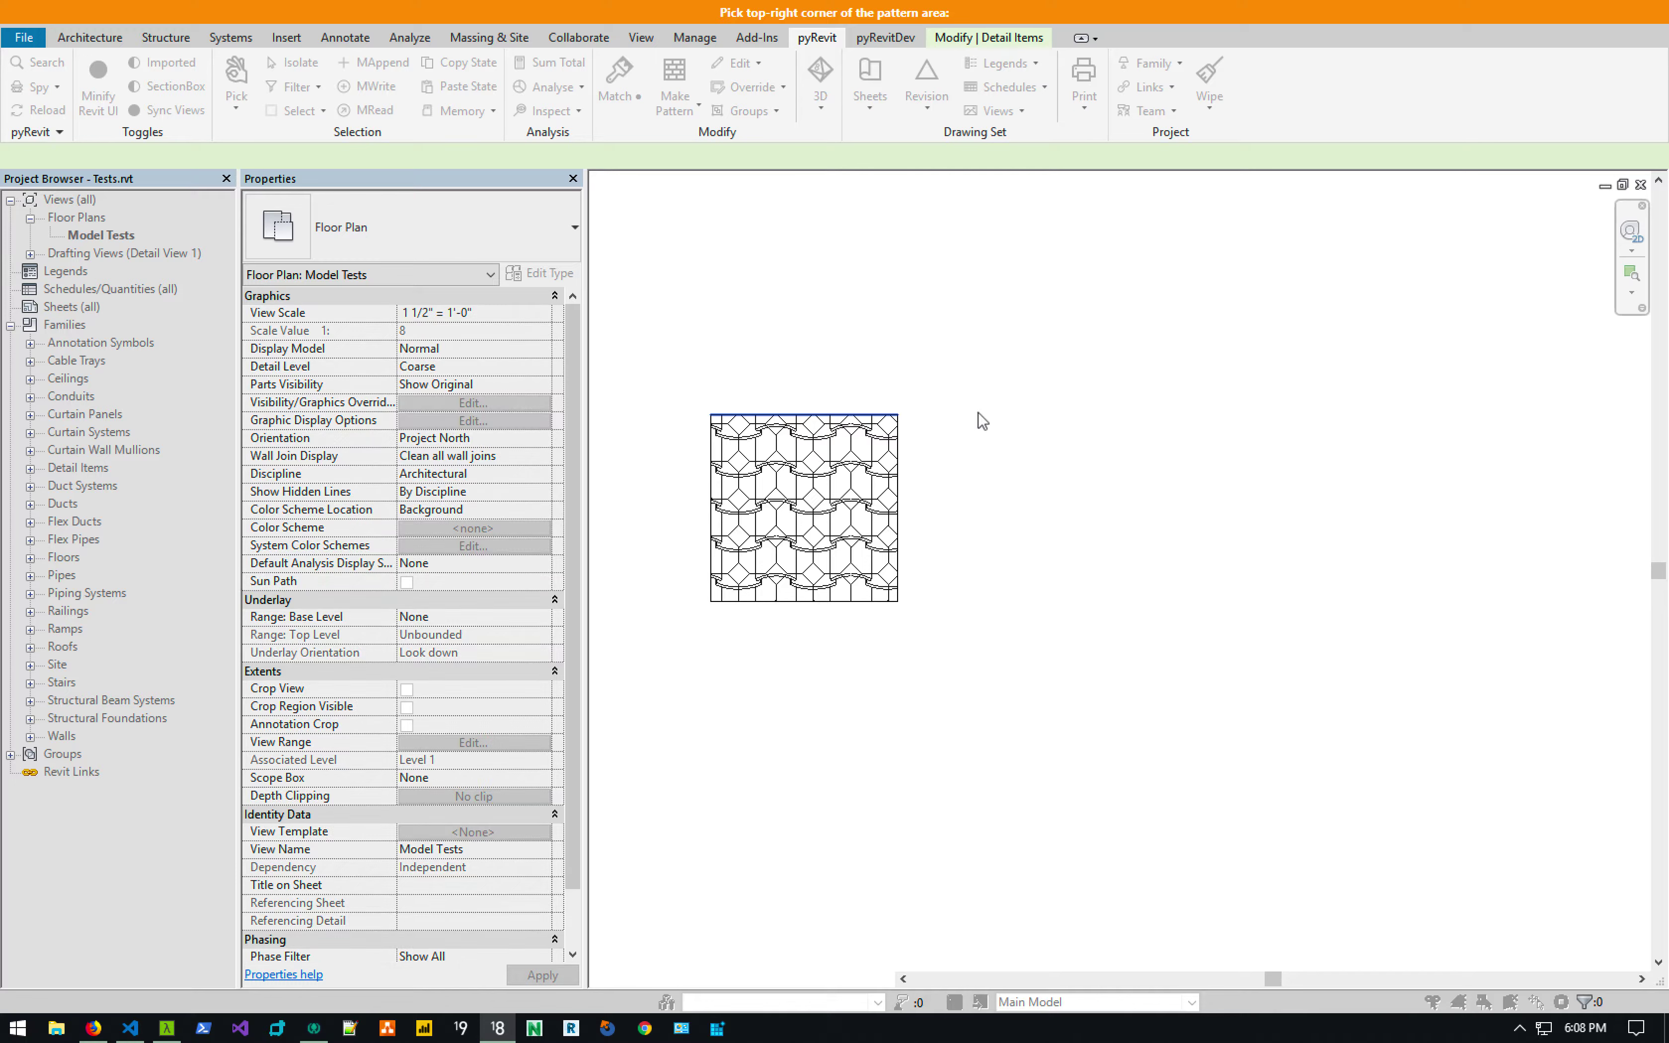
left_click(957, 497)
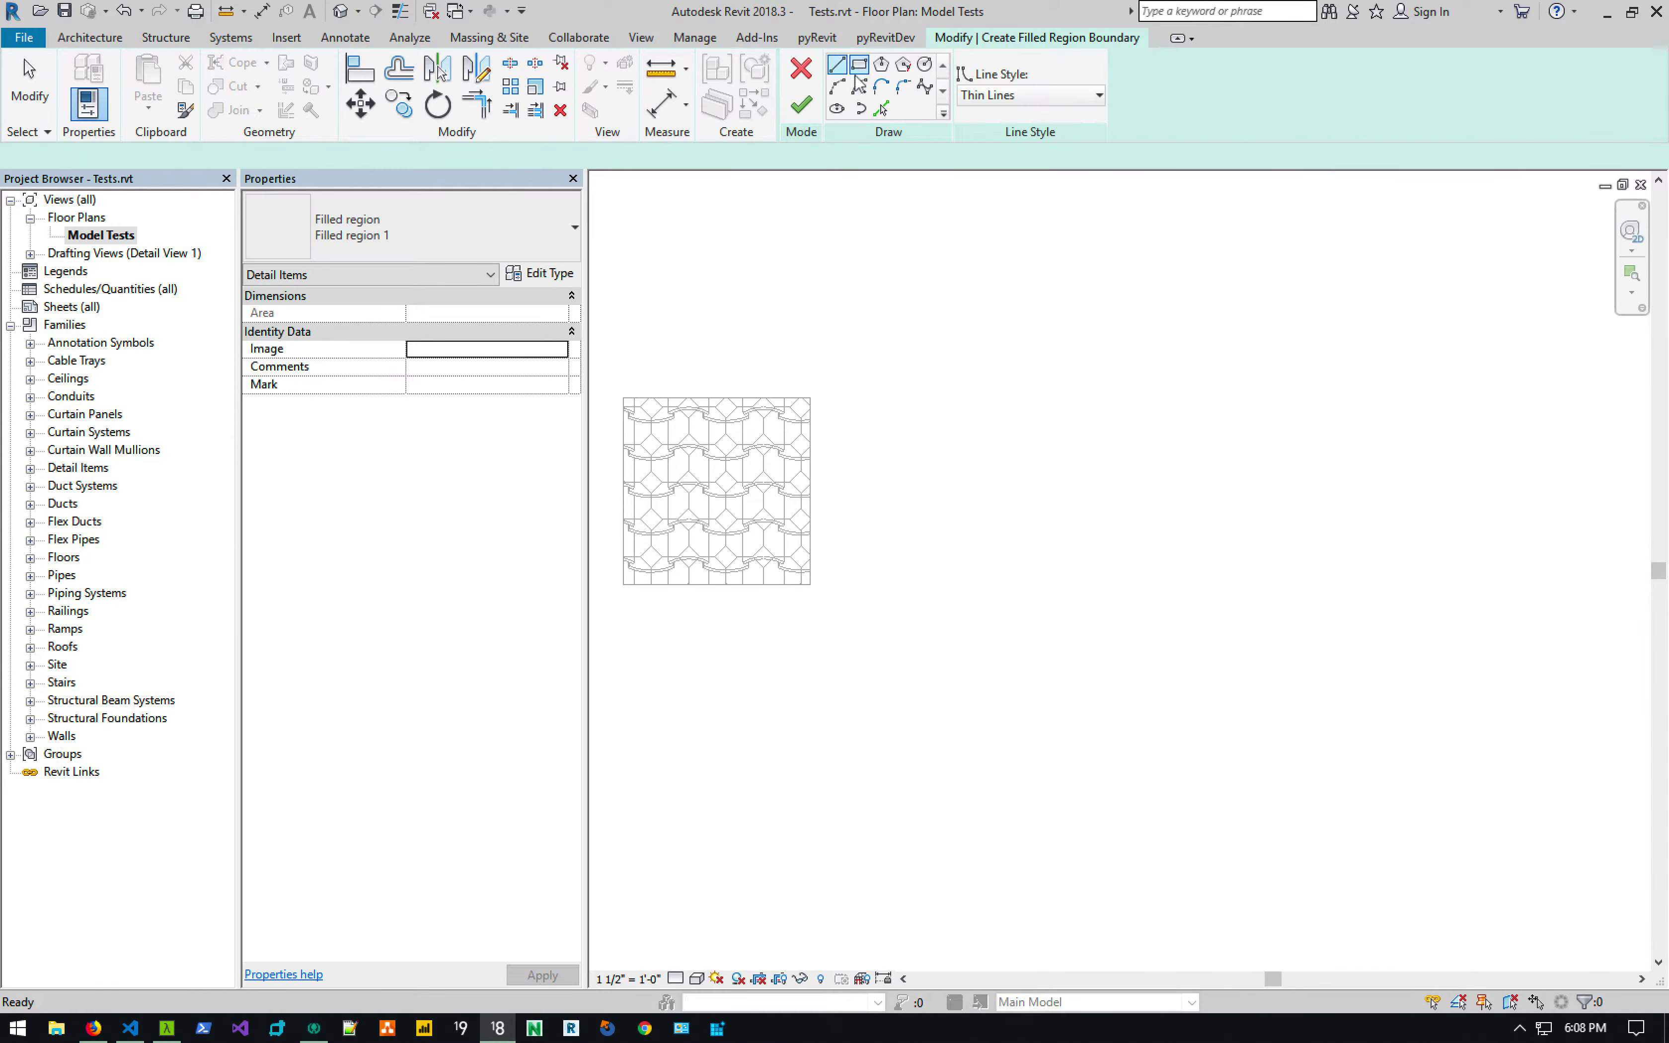
Draw a rectangular filled region about 13.83 by 15.33 feet to the right of the overlapping squares and finish it.
left_click(859, 64)
left_click(843, 225)
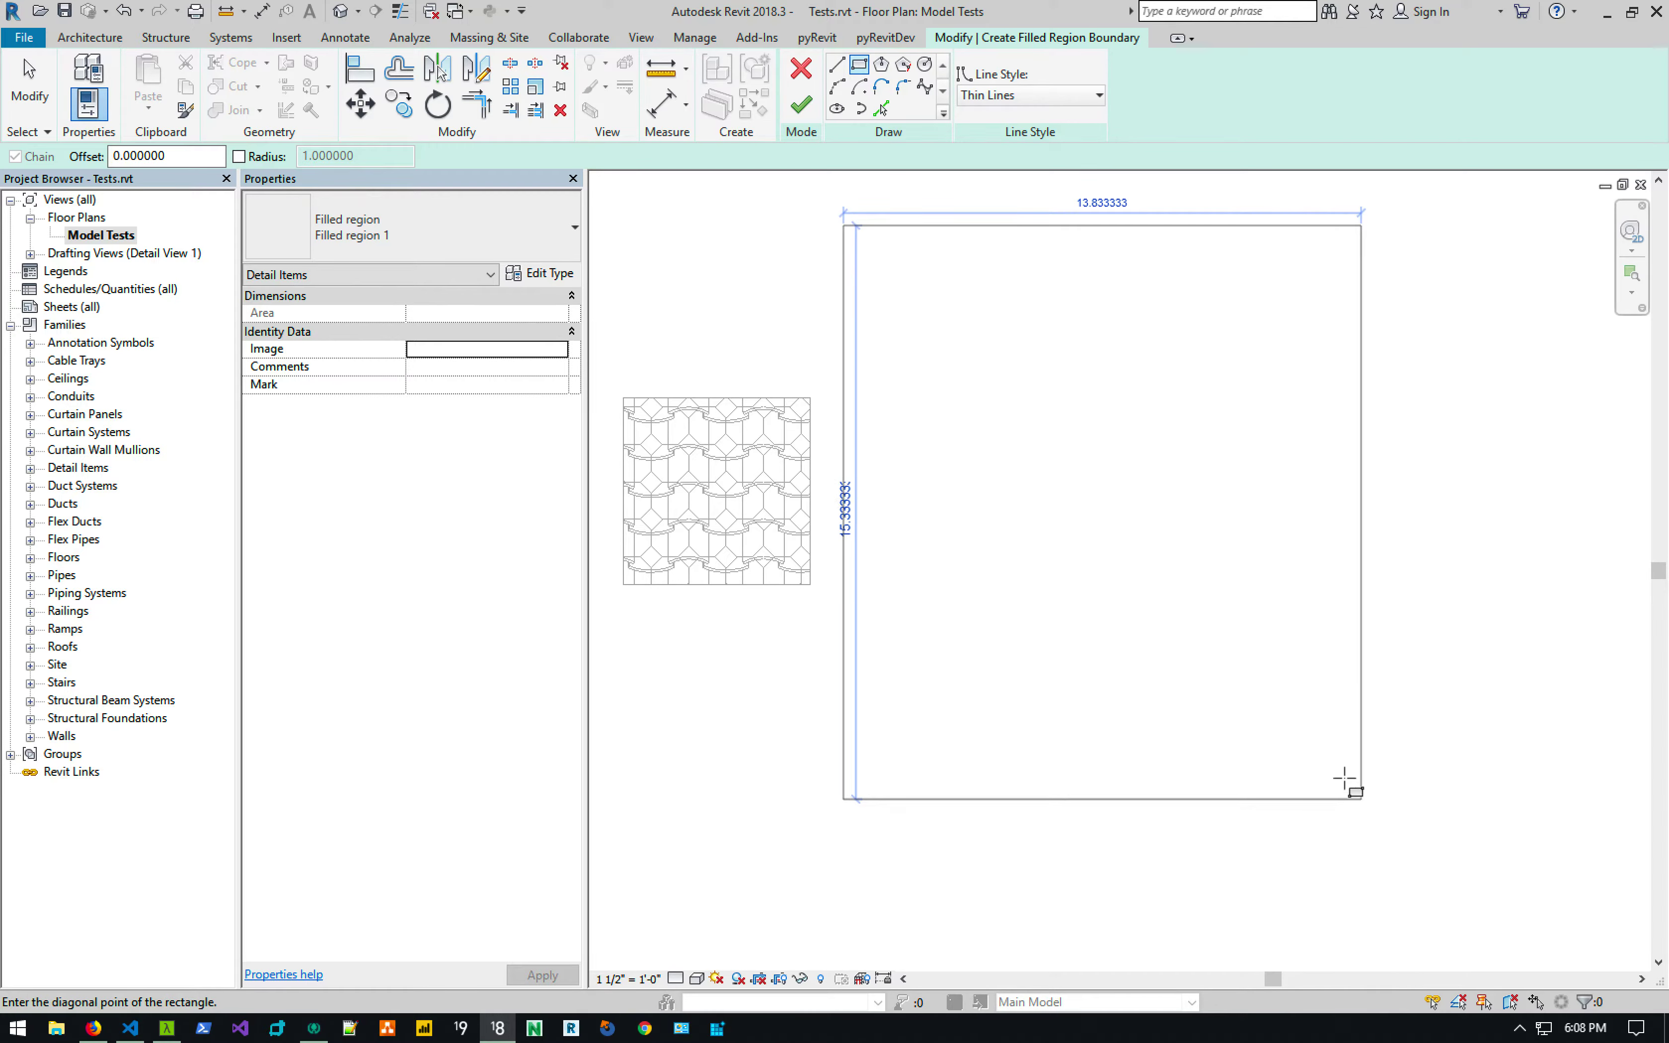
left_click(1362, 799)
left_click(803, 106)
Duplicate the large filled region's type under the name combined.
left_click(543, 275)
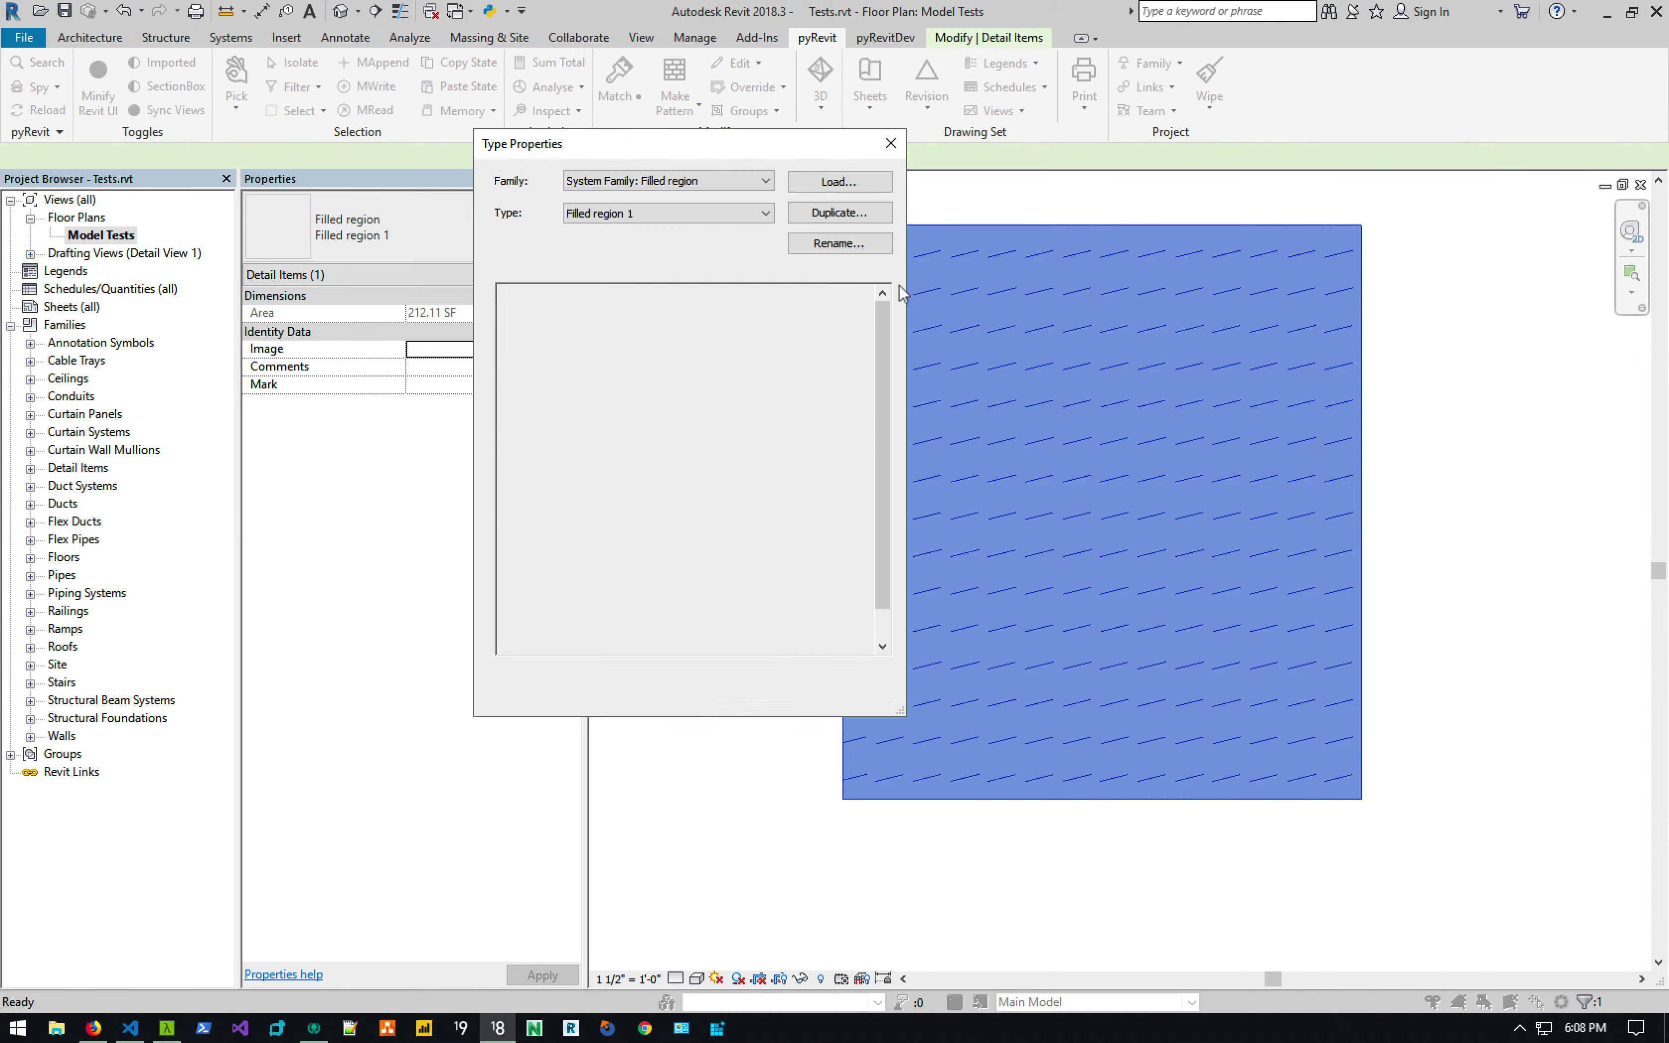
left_click(839, 213)
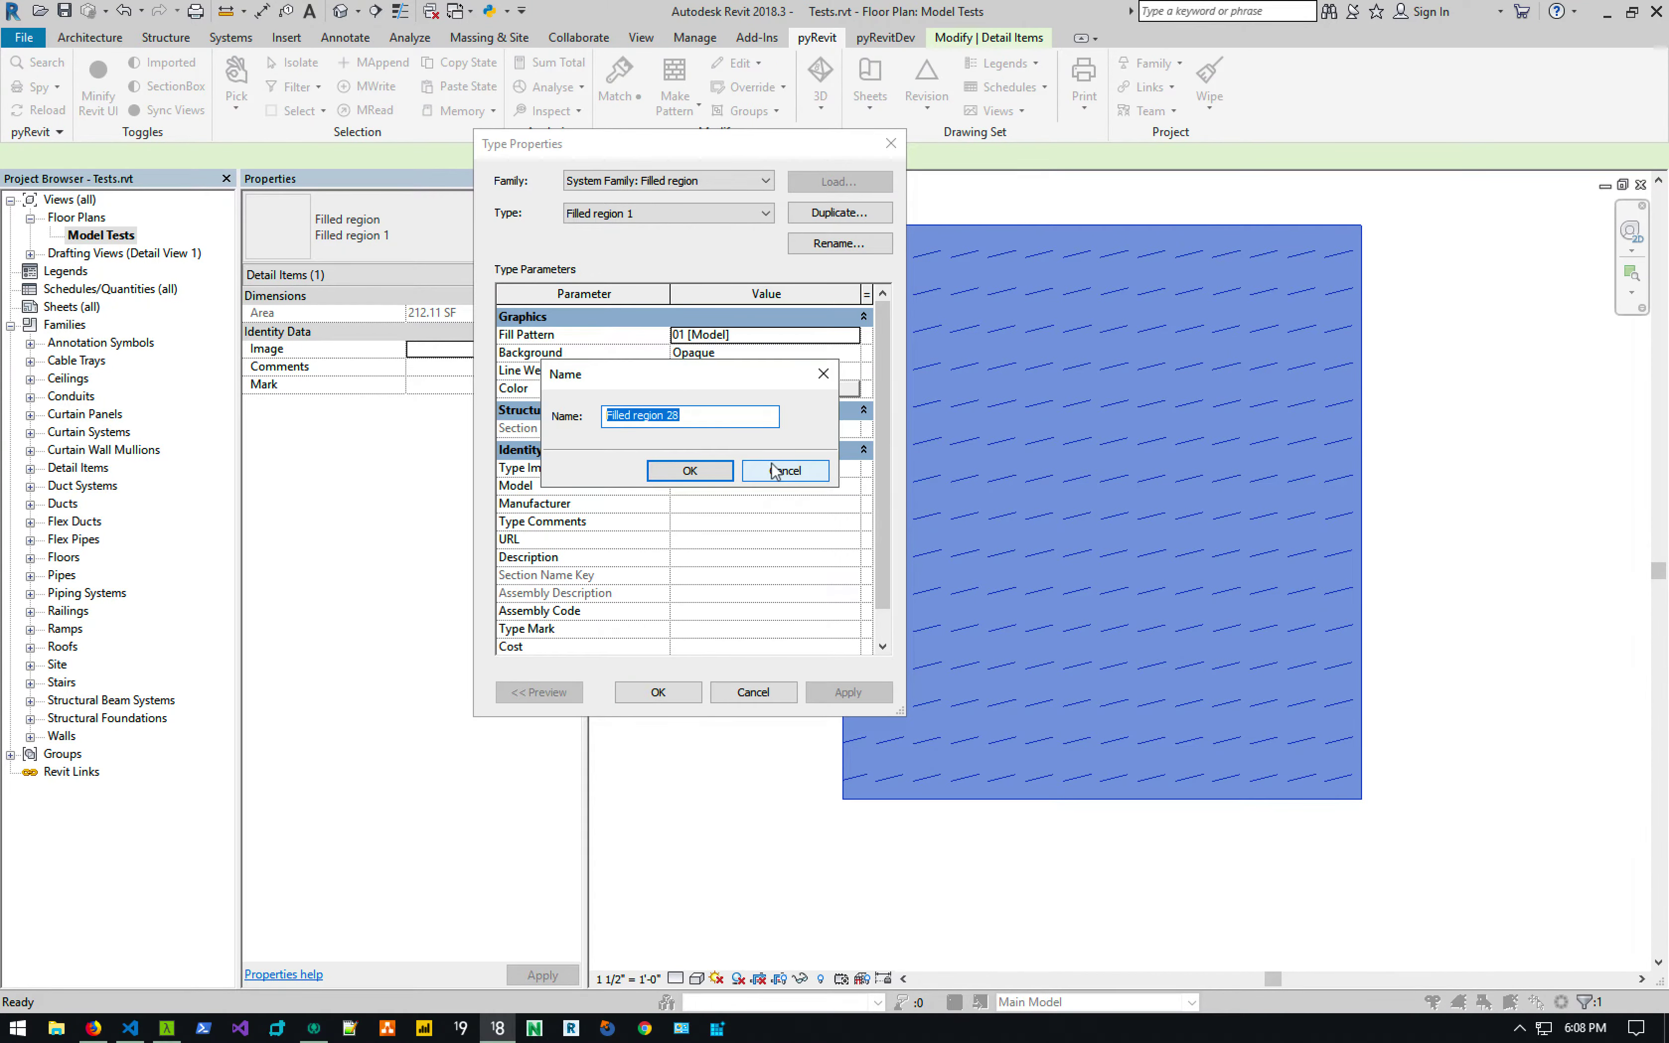
type("combine")
key("Return")
Assign the combined model fill pattern to the combined type and apply it to the large region.
left_click(766, 334)
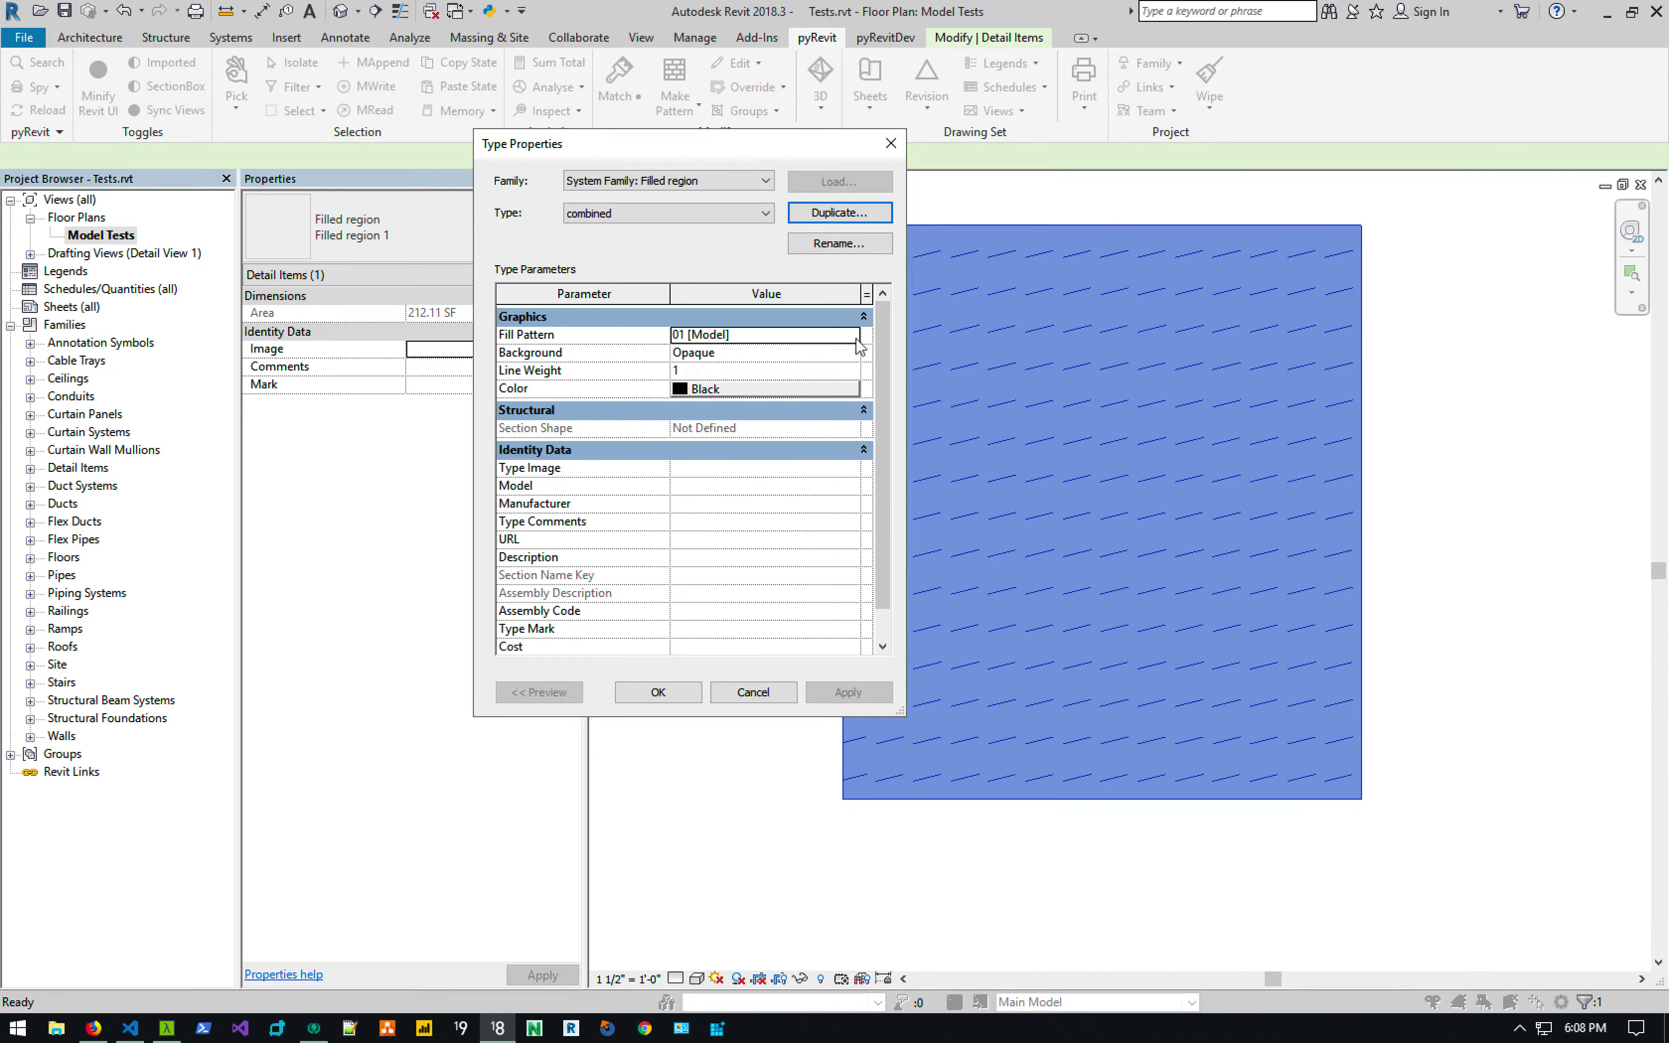
left_click(860, 336)
left_click(775, 407)
key("c")
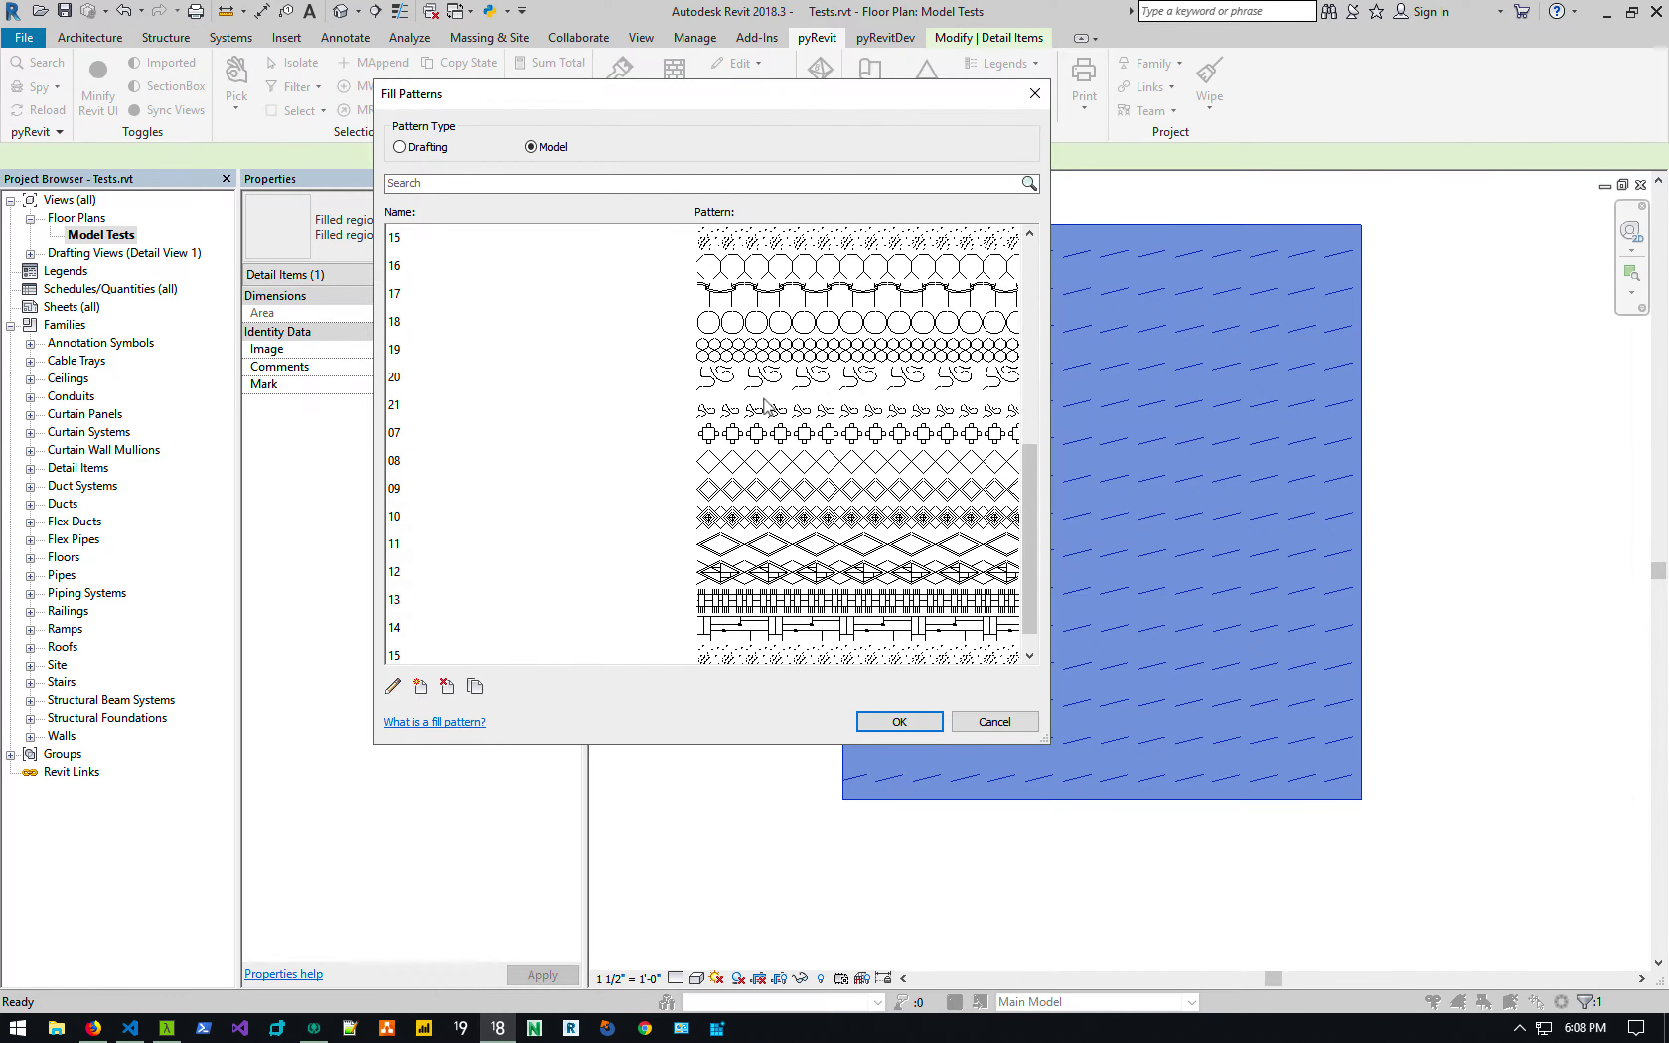
left_click(896, 724)
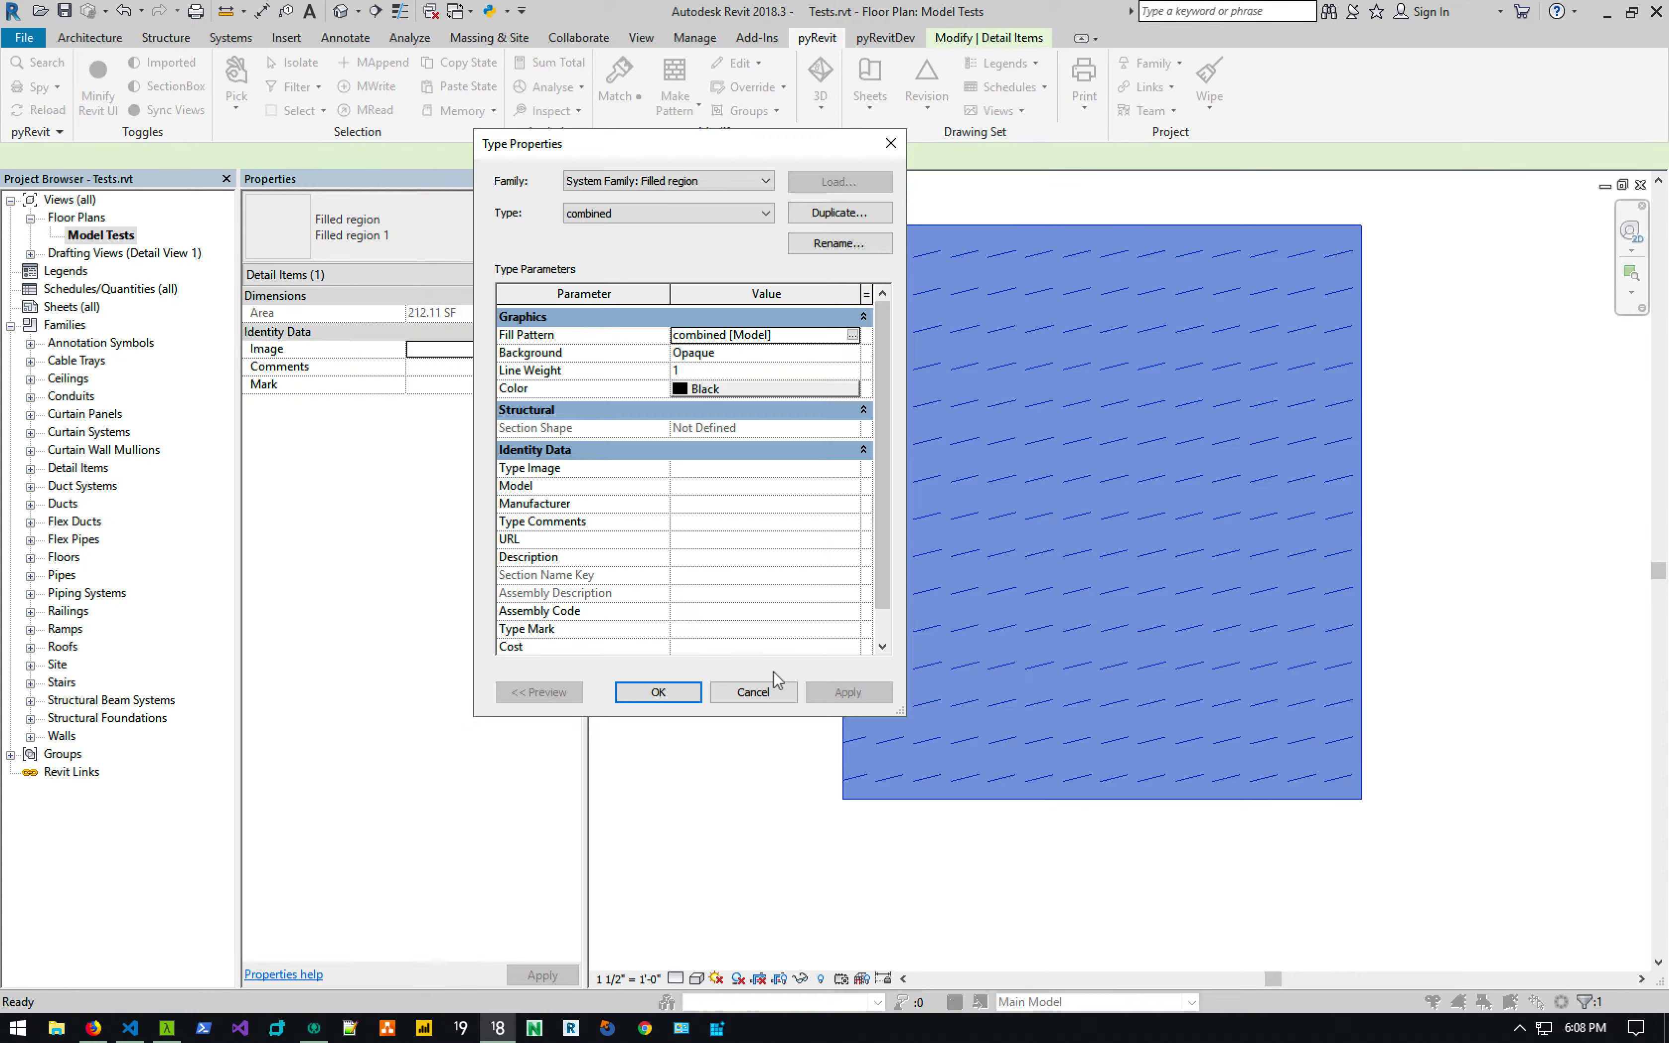
left_click(648, 693)
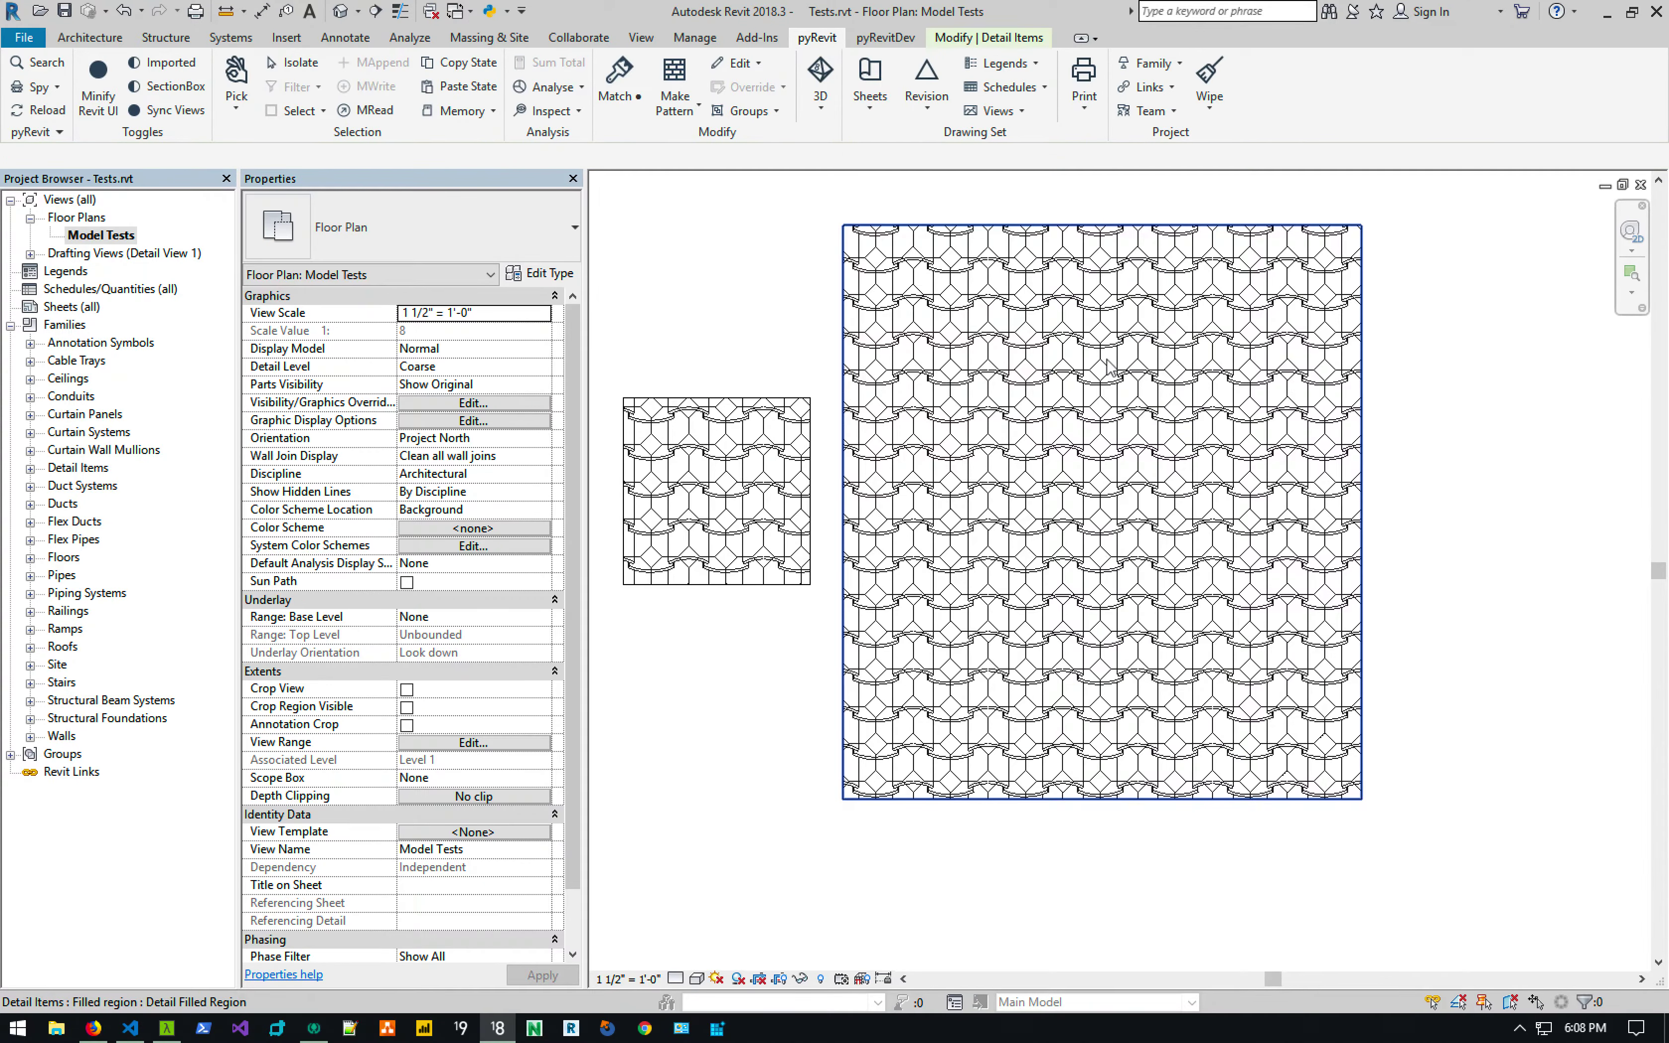
Move the large filled region slightly farther right, away from the overlapping squares.
left_click(1076, 220)
left_click_drag(1077, 220, 1150, 227)
left_click(781, 355)
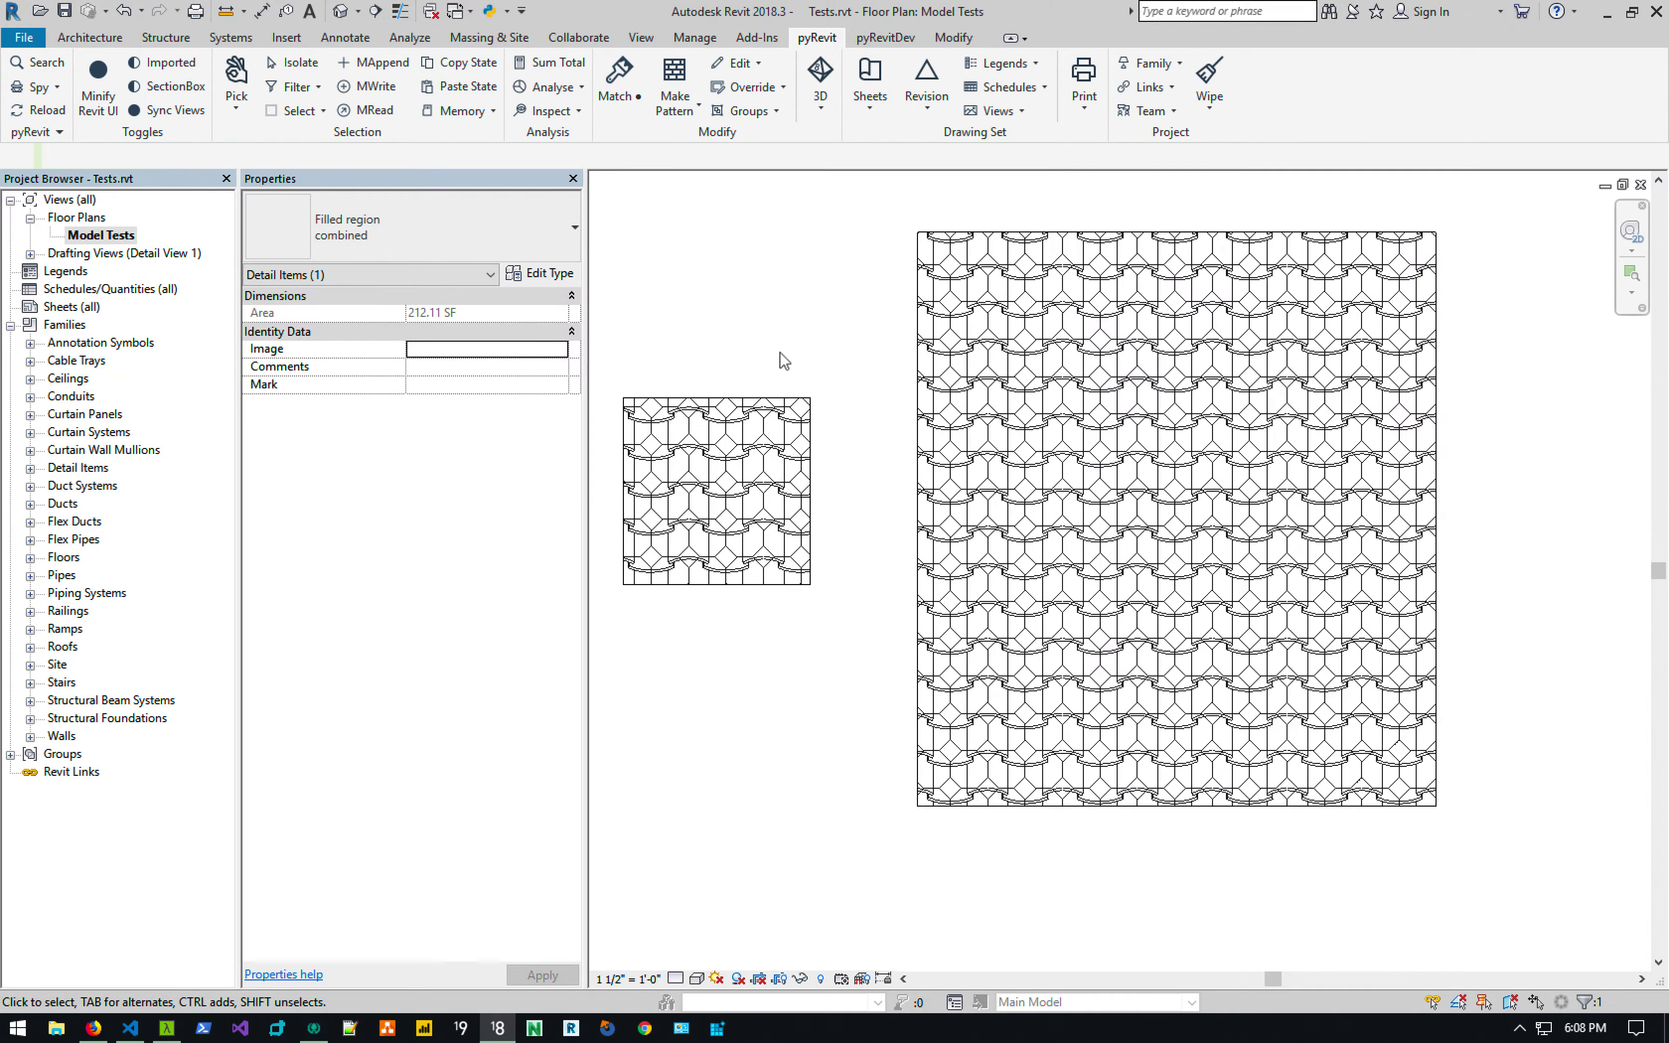
middle_click_drag(799, 303, 1100, 380)
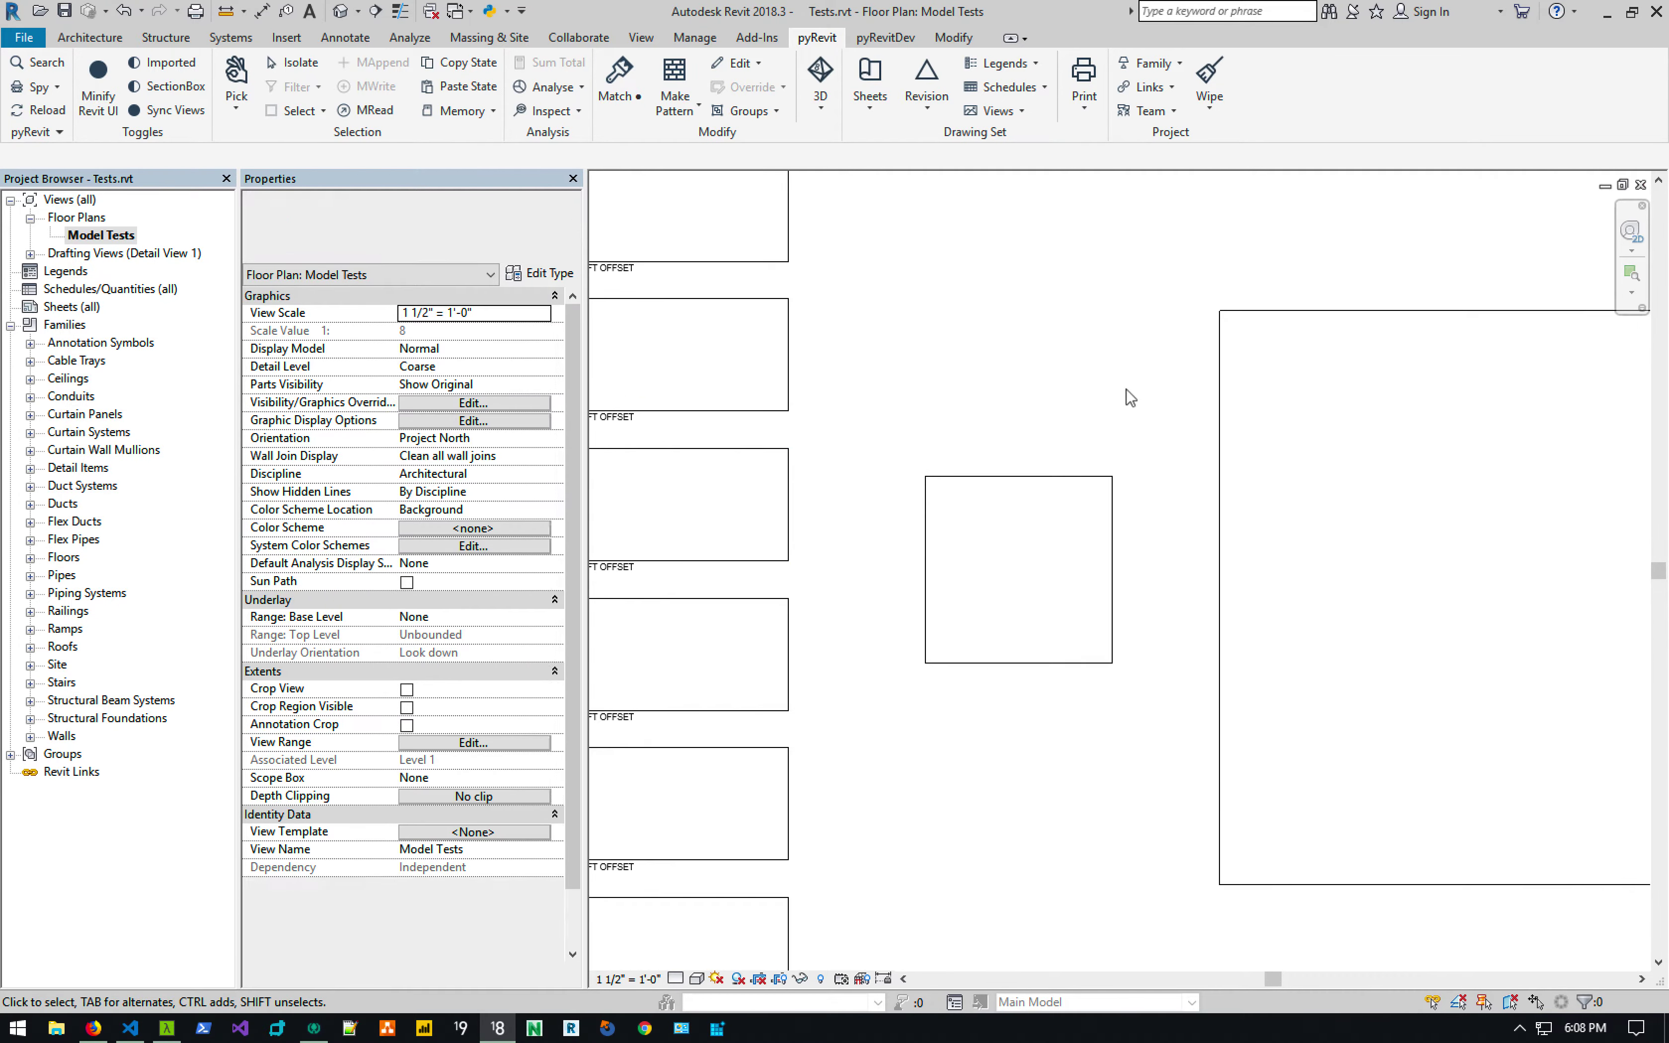
middle_click_drag(924, 383, 1057, 508)
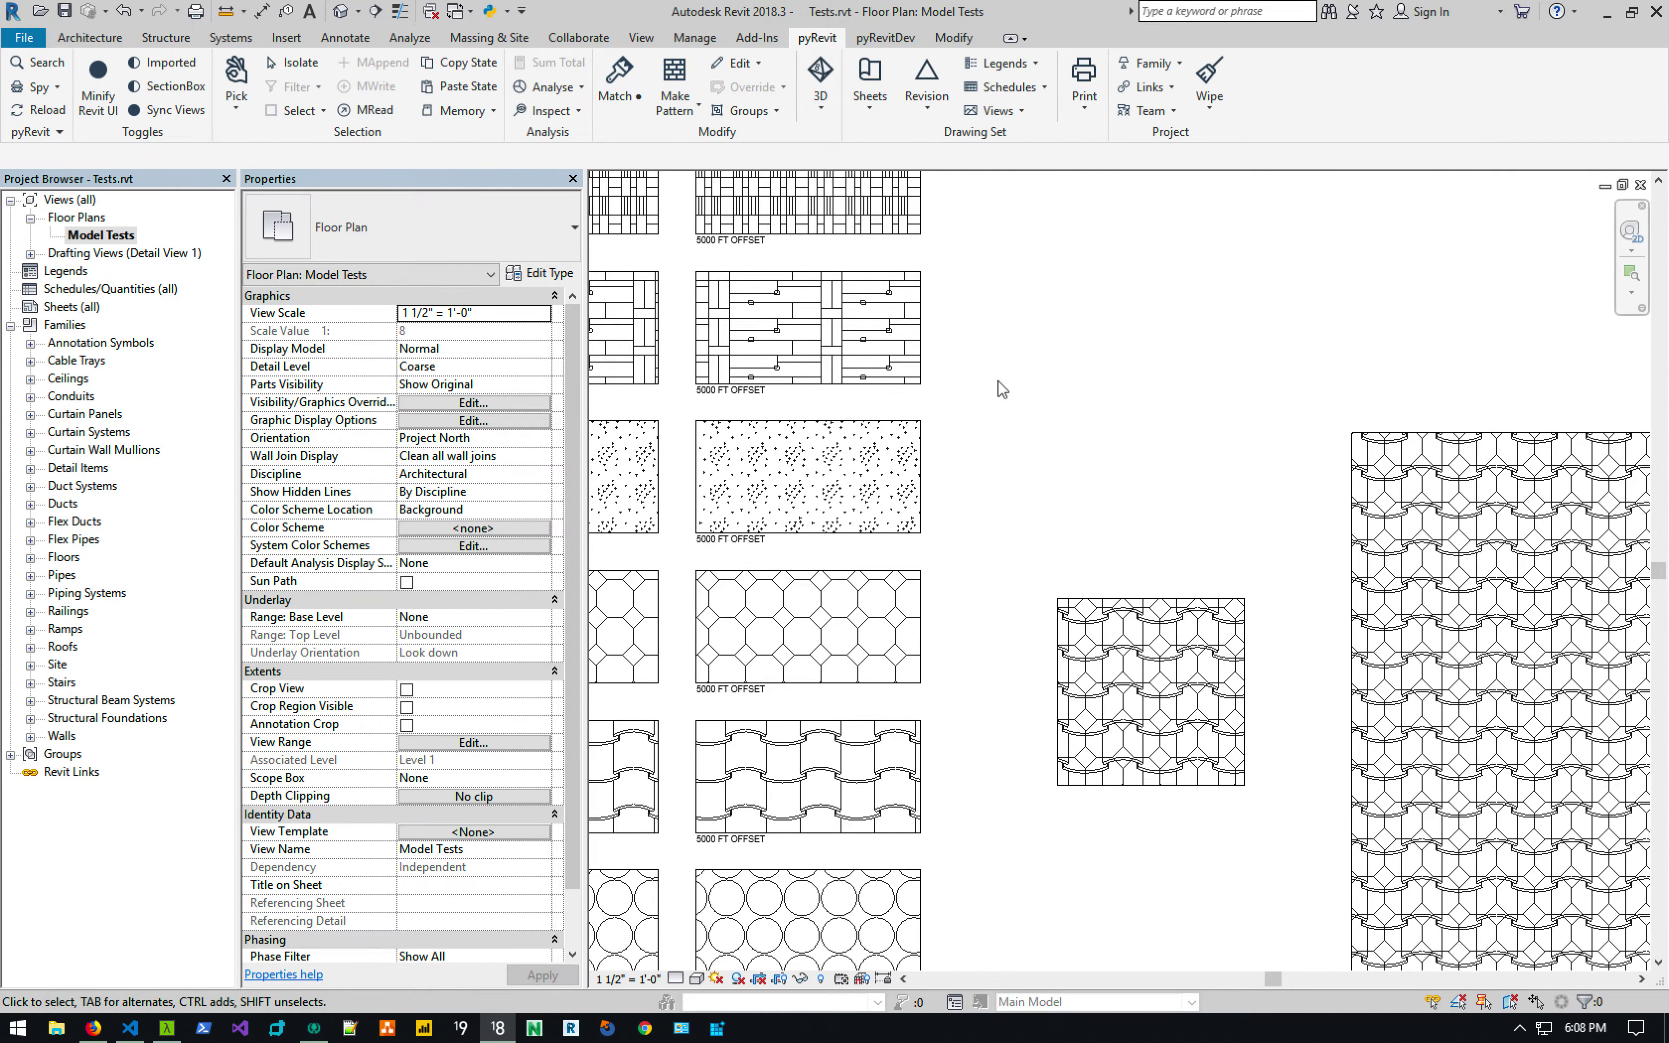
middle_click_drag(1004, 389, 959, 223)
left_click(874, 814)
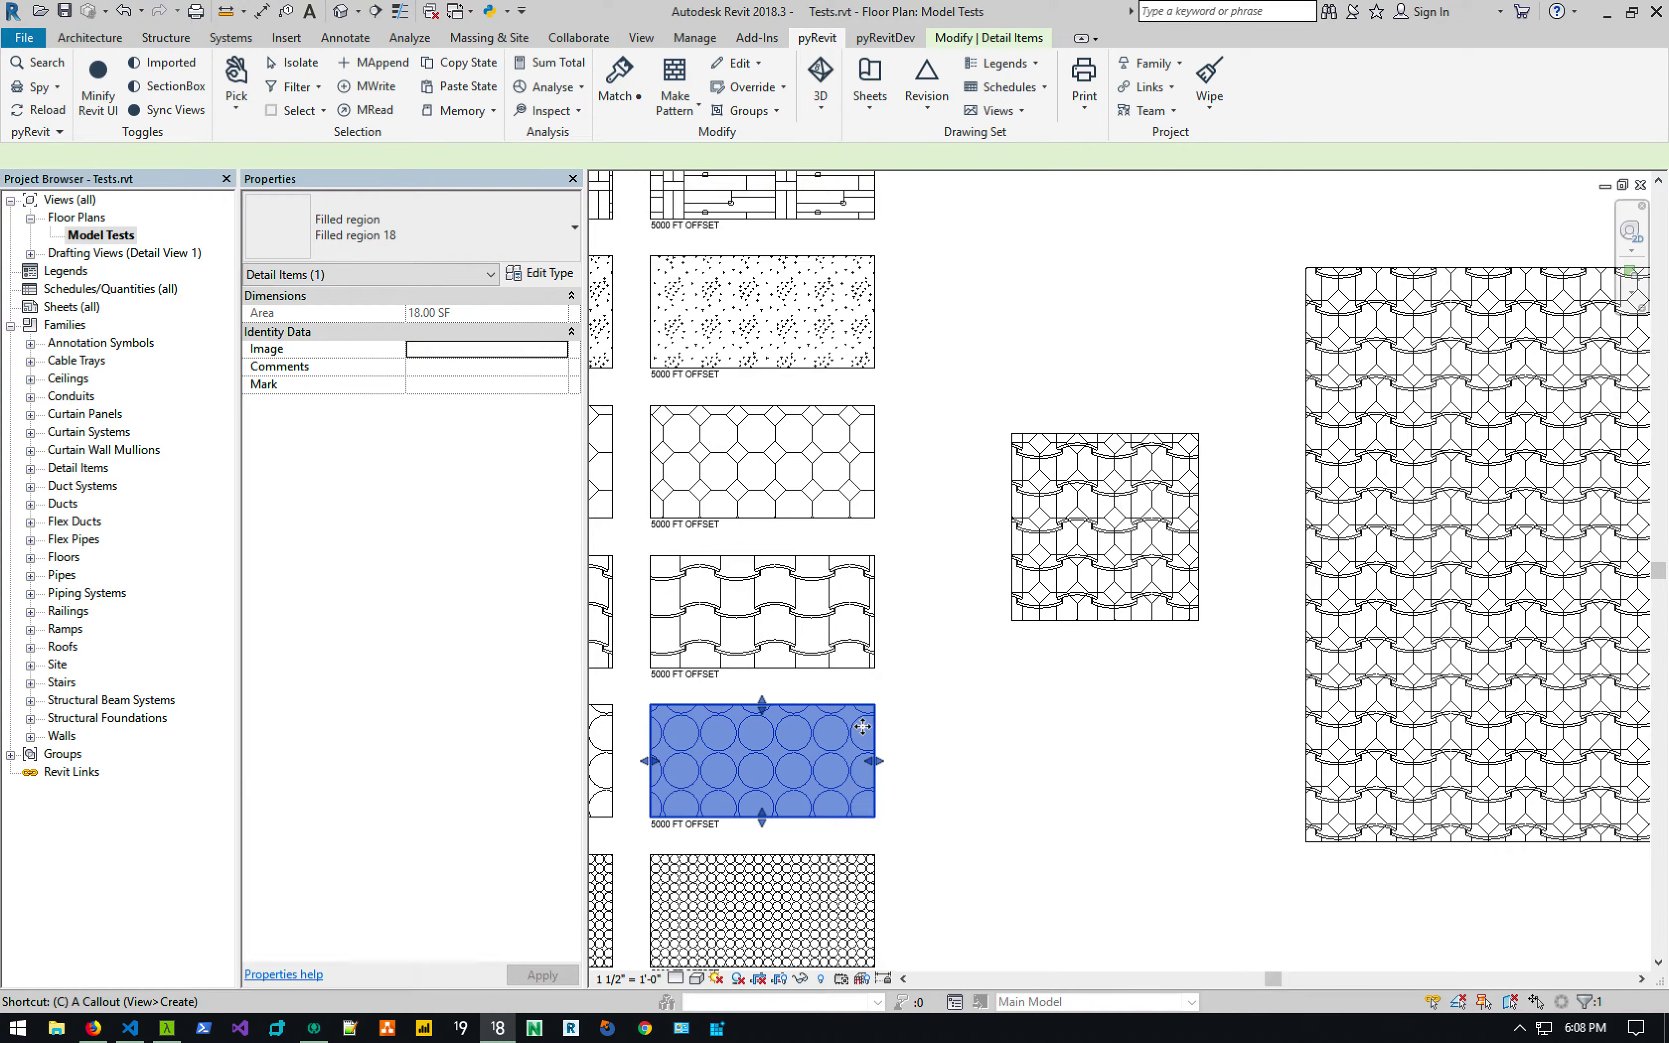
key("c")
key("m")
left_click(959, 527)
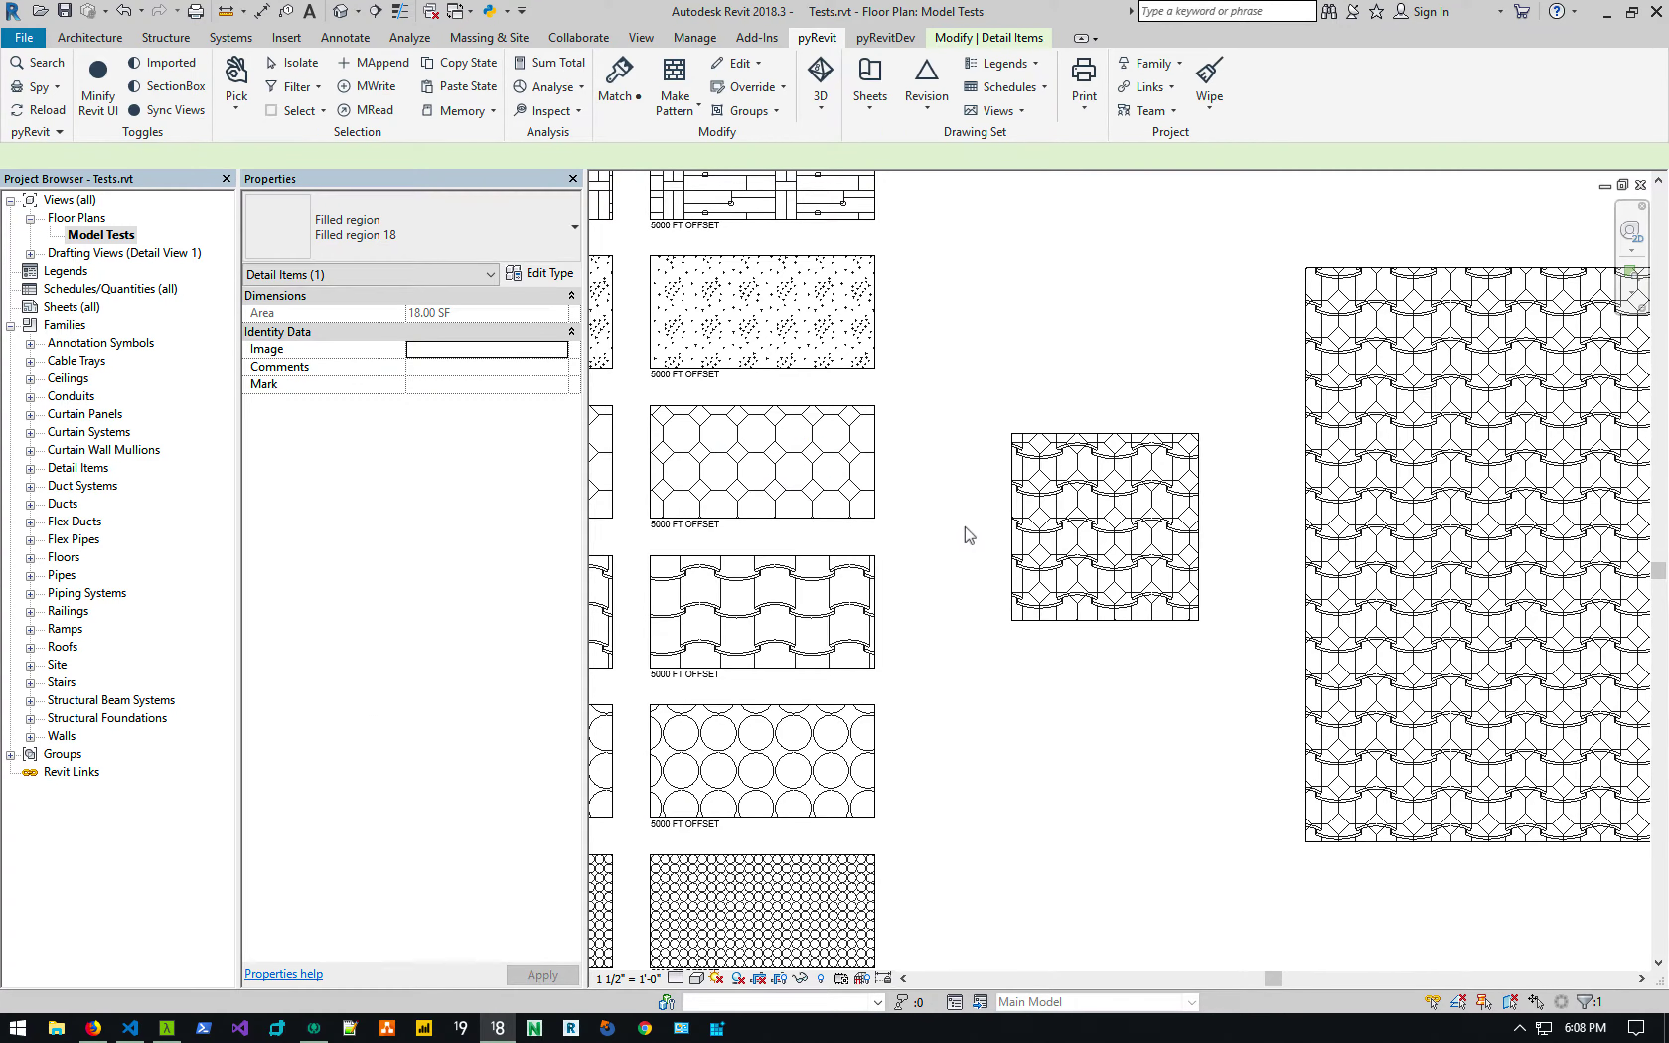
Draw a square filled region exactly over the overlapping squares, finish it, and shift it partly off them to the left.
middle_click_drag(968, 534, 926, 525)
key("f")
key("r")
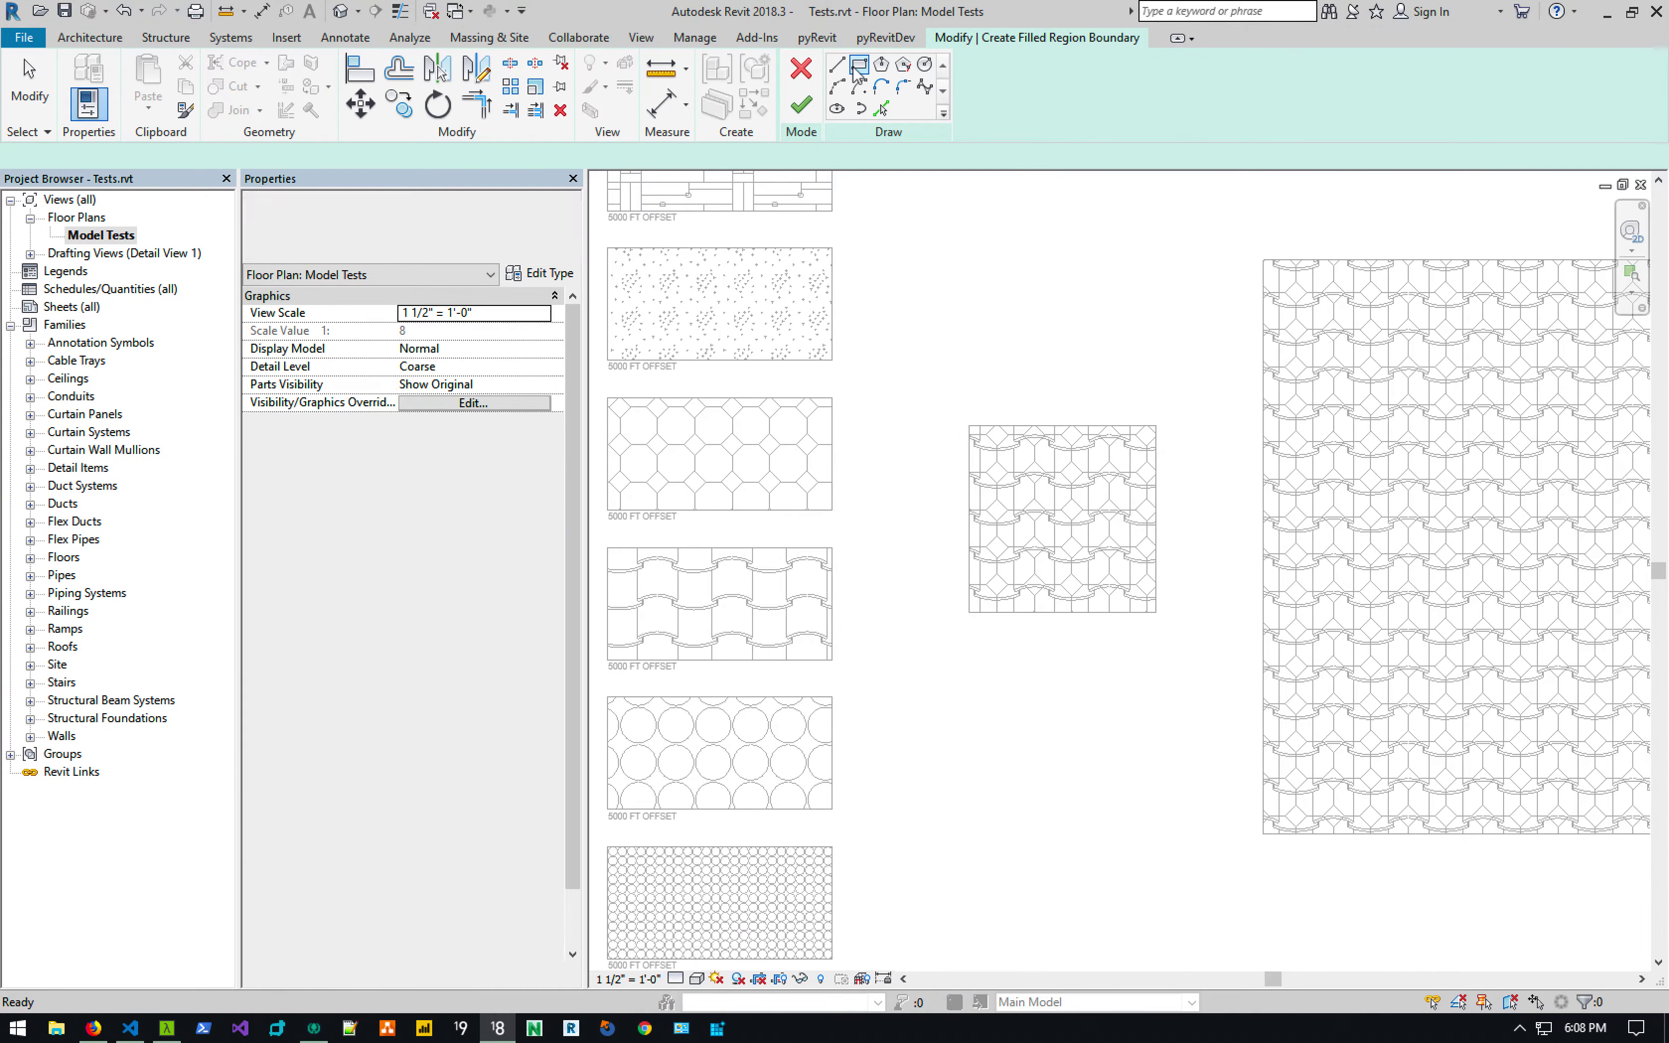
left_click(859, 66)
left_click(969, 426)
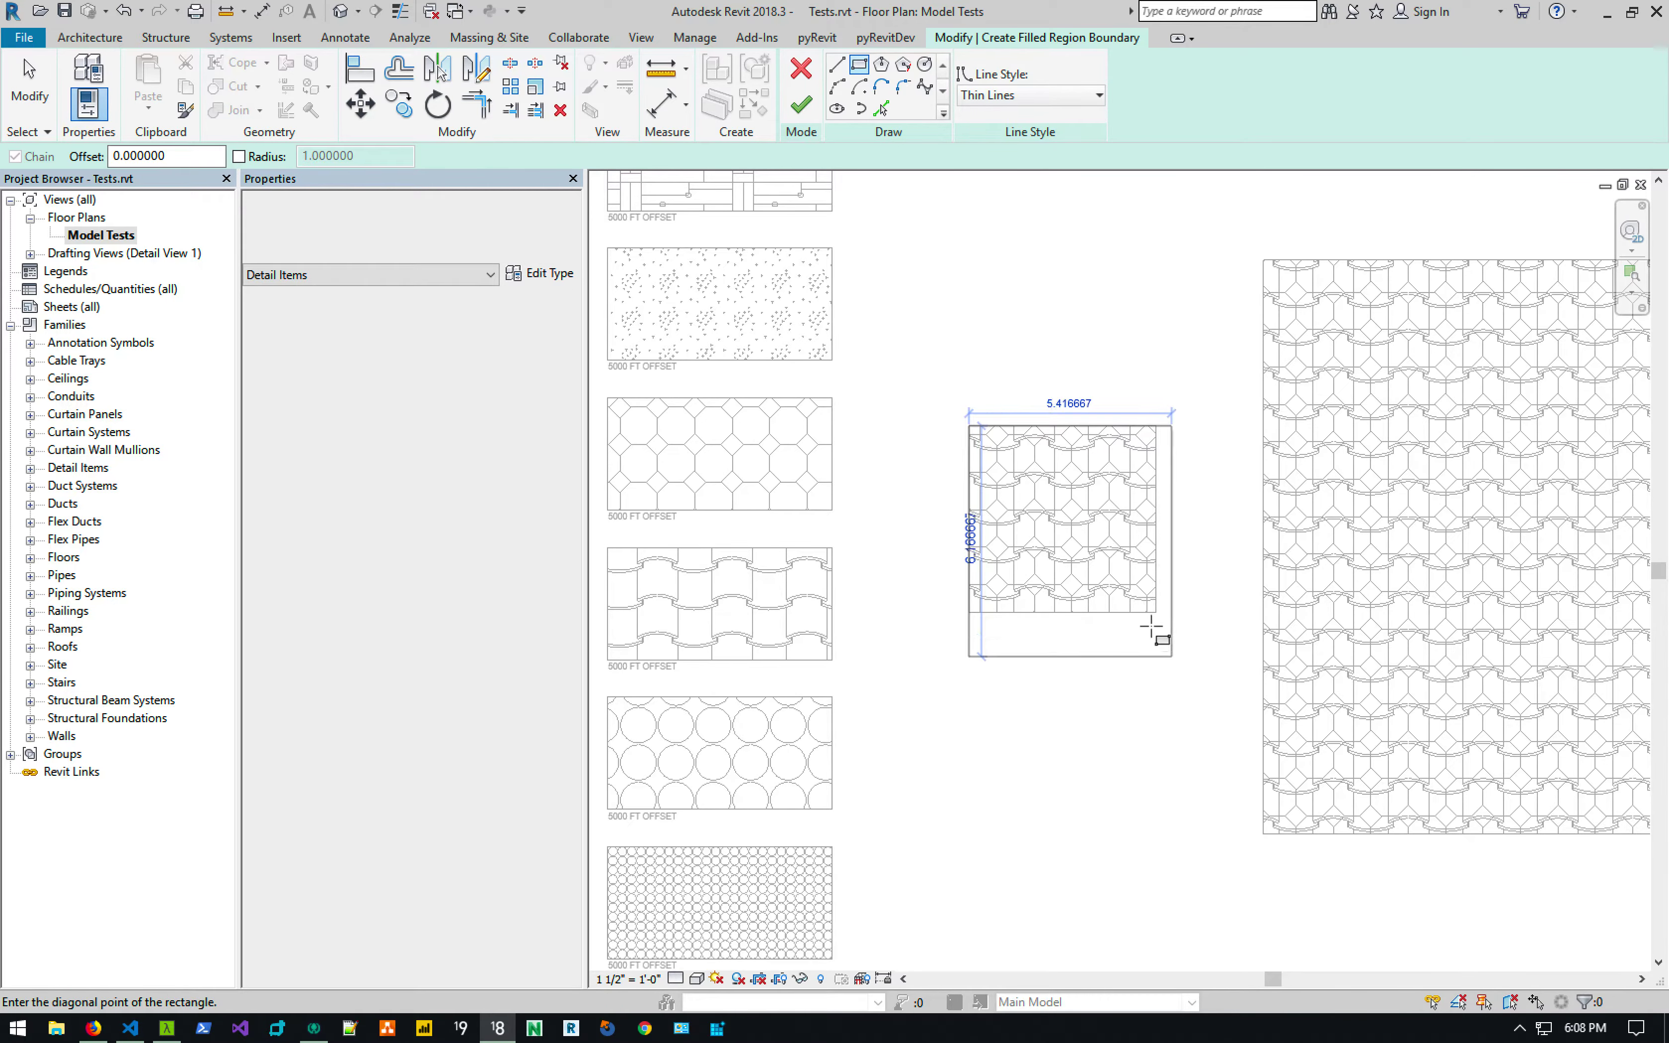
left_click(1156, 612)
left_click(801, 105)
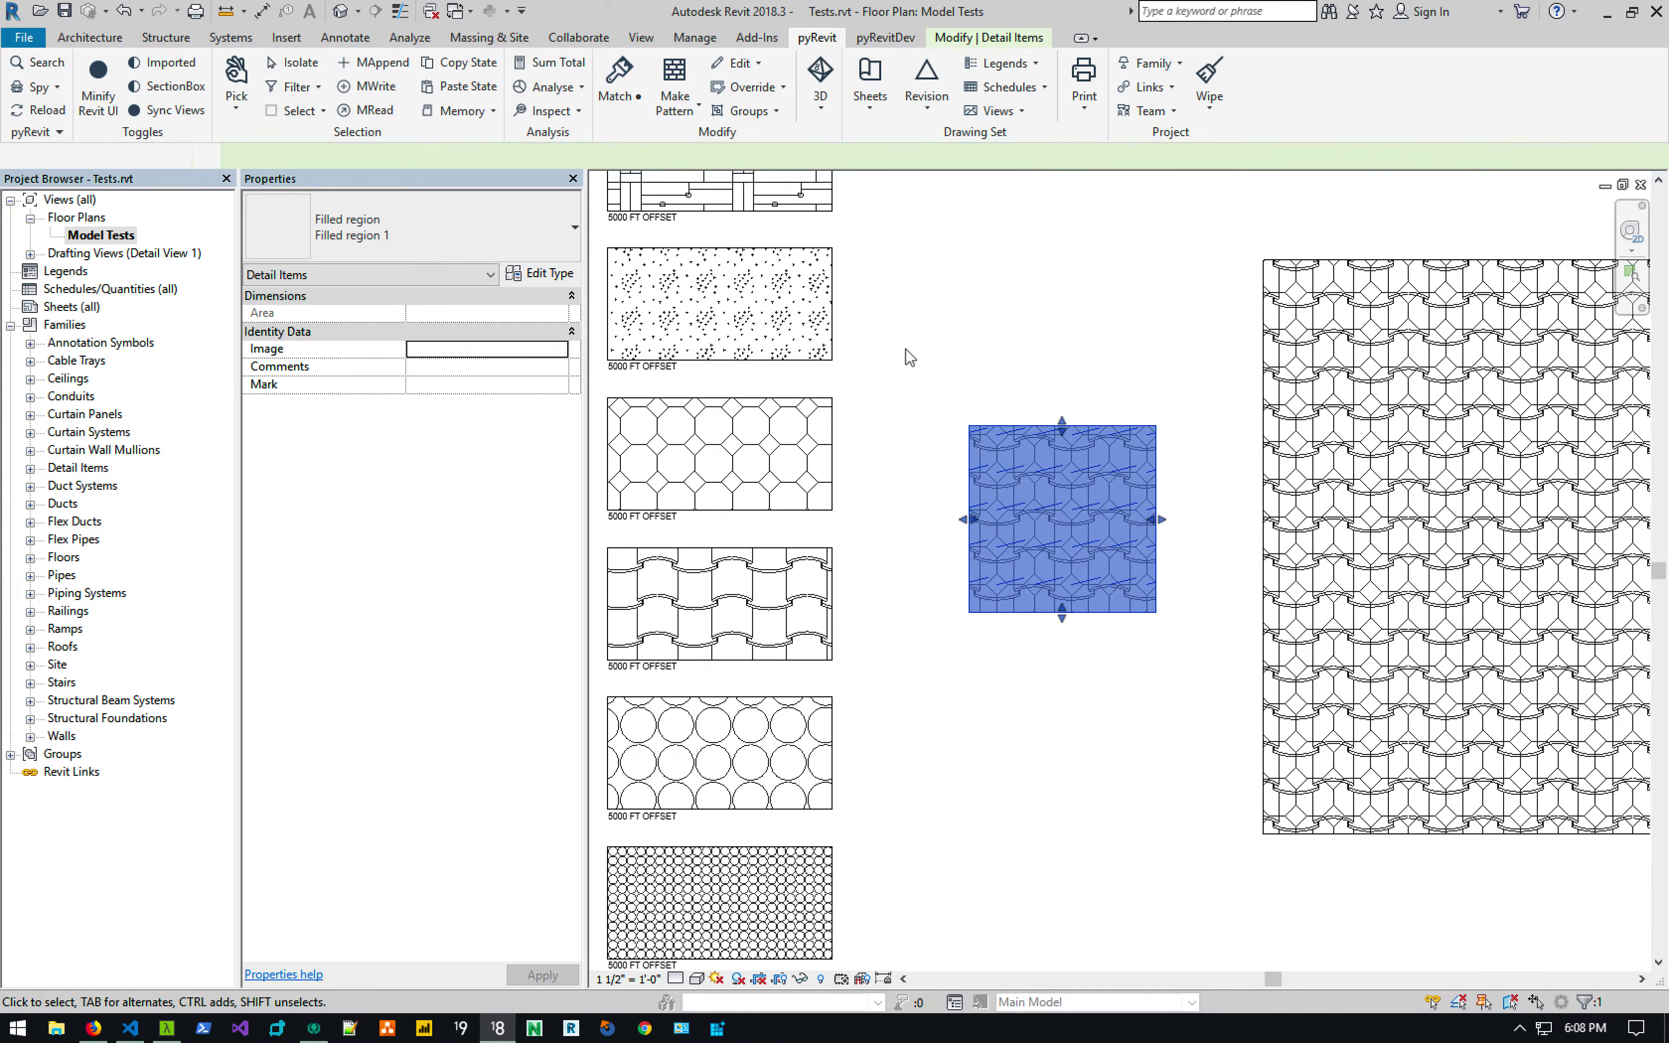
left_click_drag(963, 485, 879, 473)
left_click(960, 303)
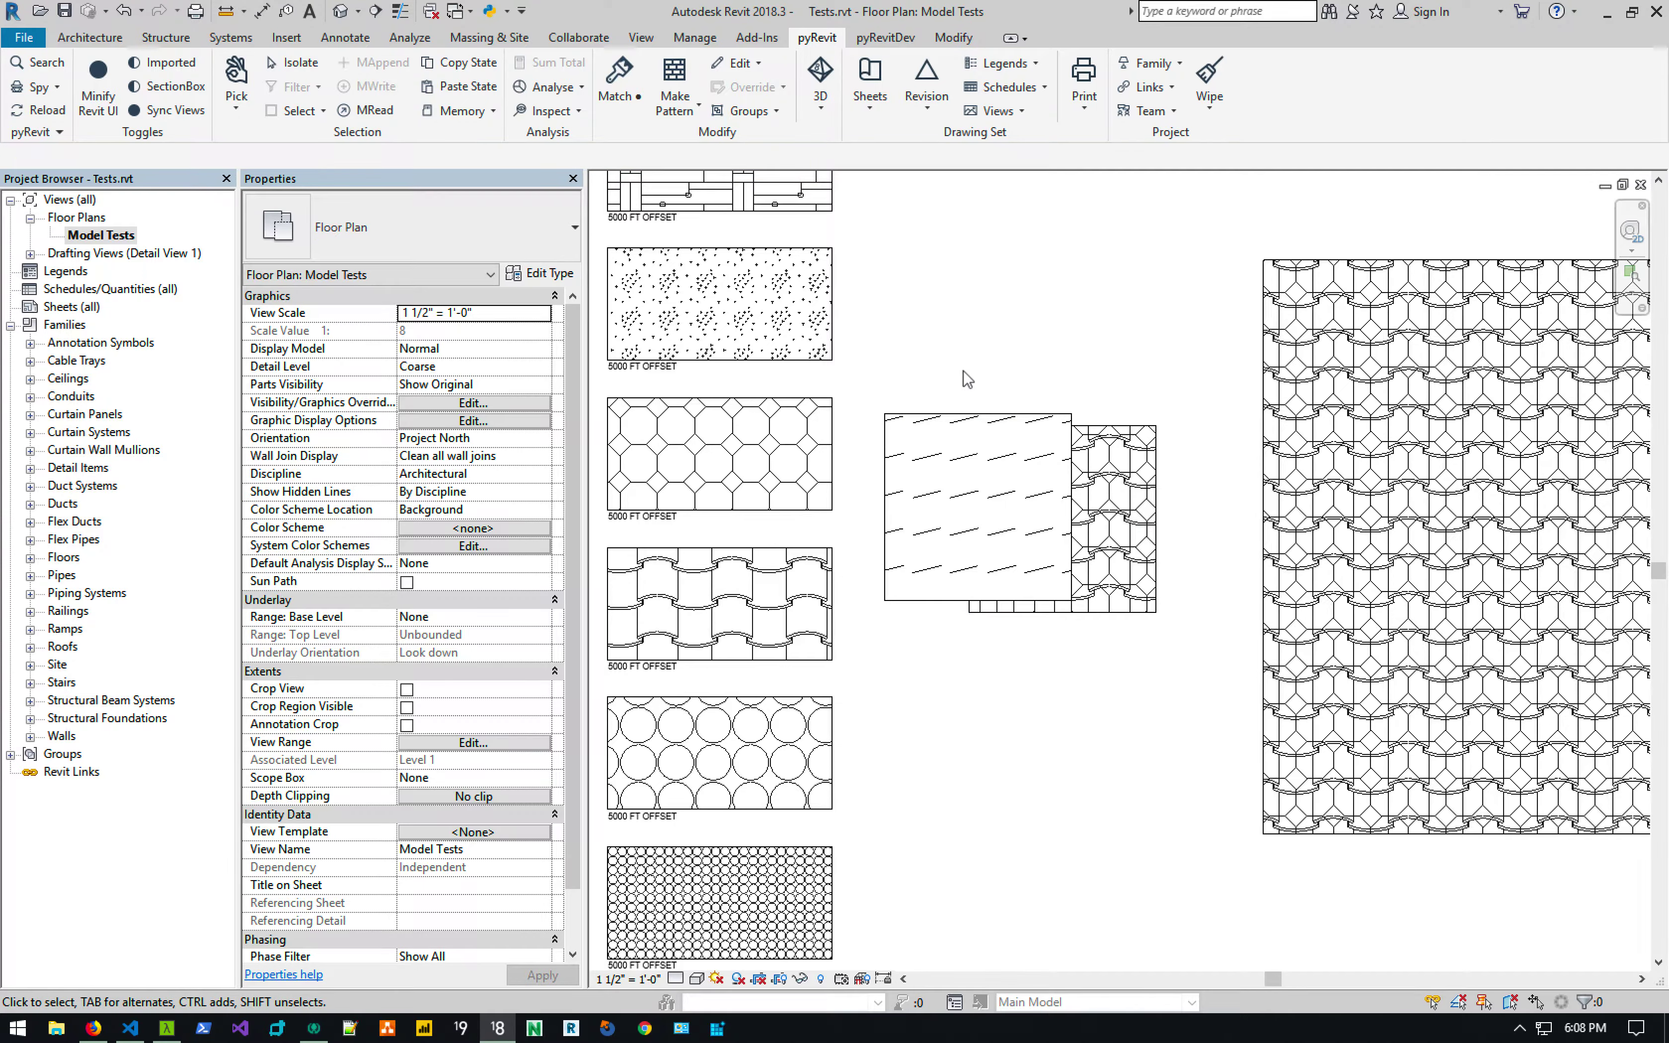
Match the new square region's type to the offset circle sample of pattern 18 and select the square.
key("m")
key("a")
left_click(839, 699)
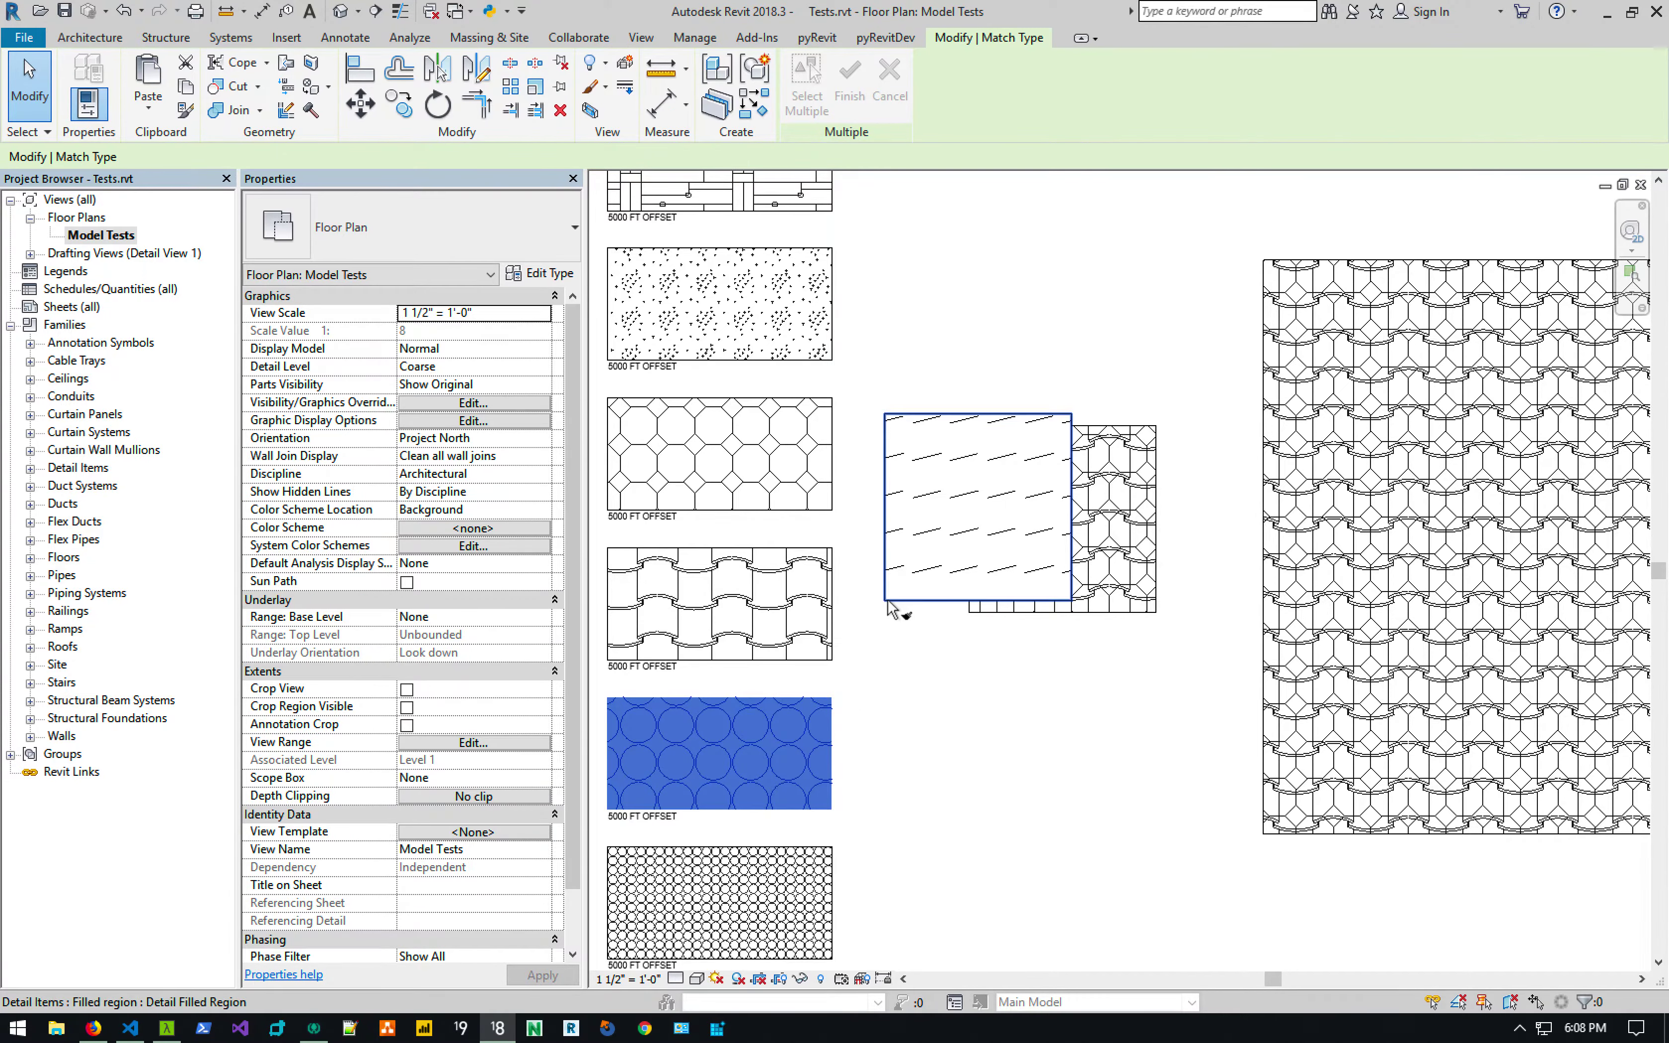
left_click(924, 600)
key("Escape")
left_click(924, 599)
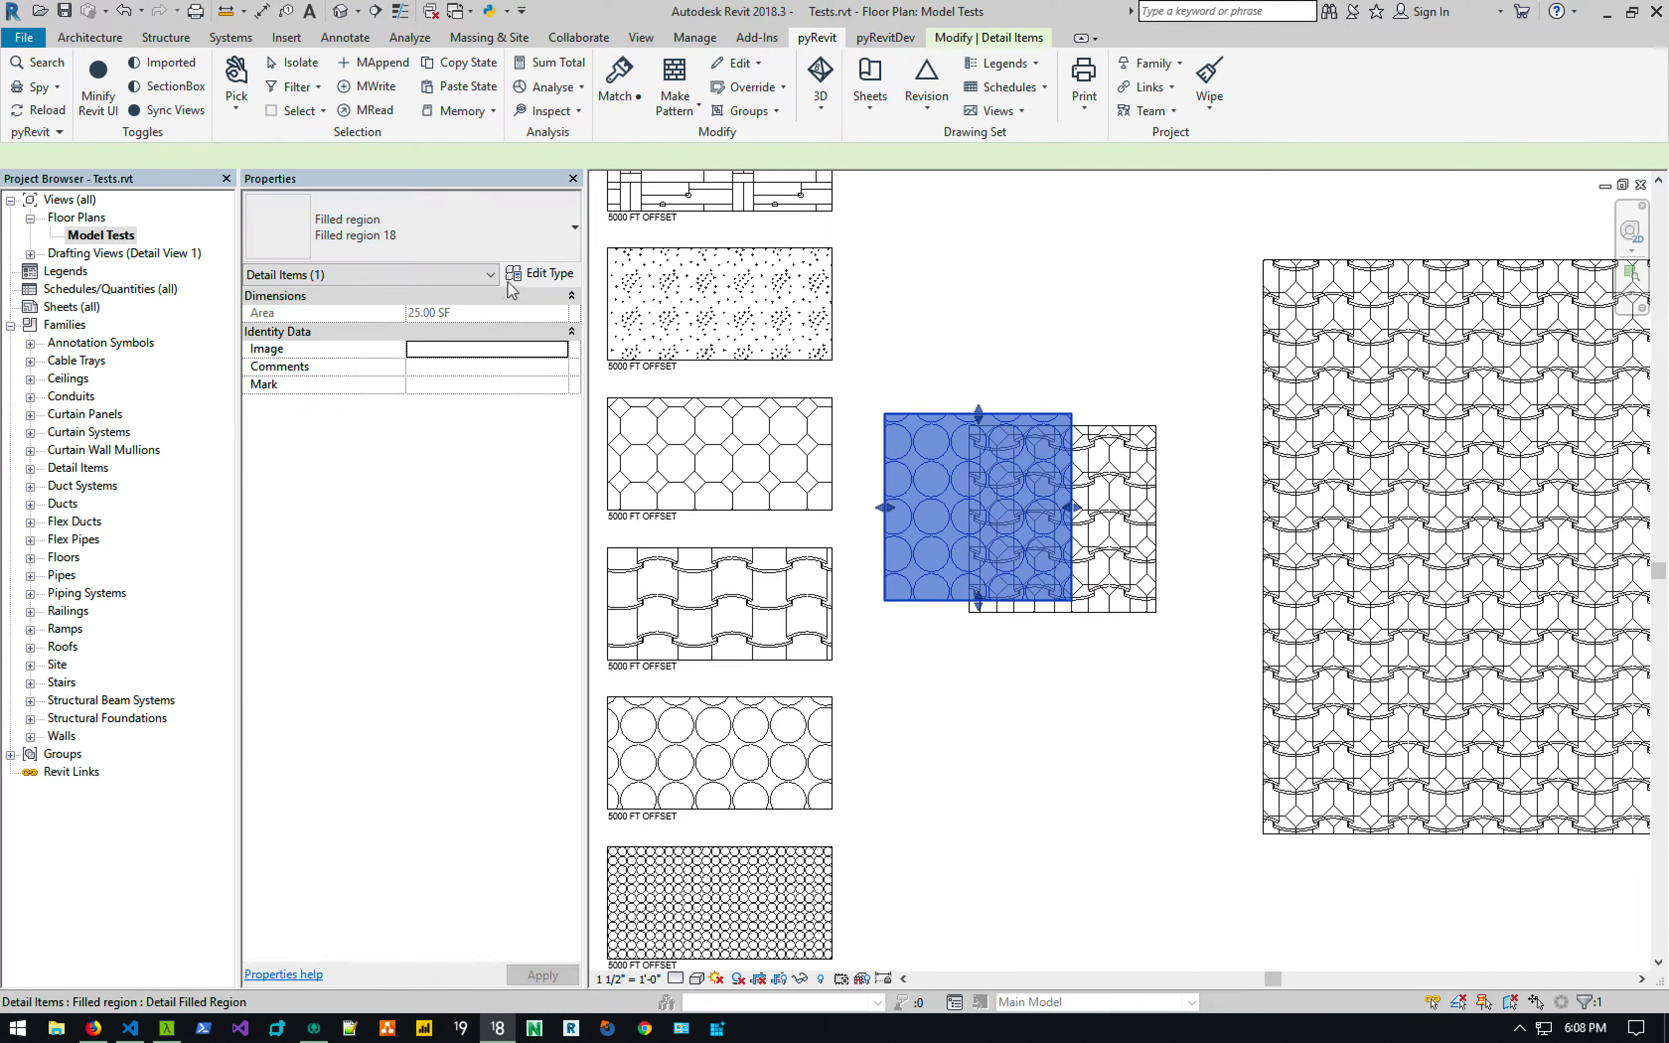
Make the Filled region 18 type's background transparent and move the circle-patterned square exactly over the overlapping squares.
left_click(541, 274)
left_click(817, 353)
left_click(853, 353)
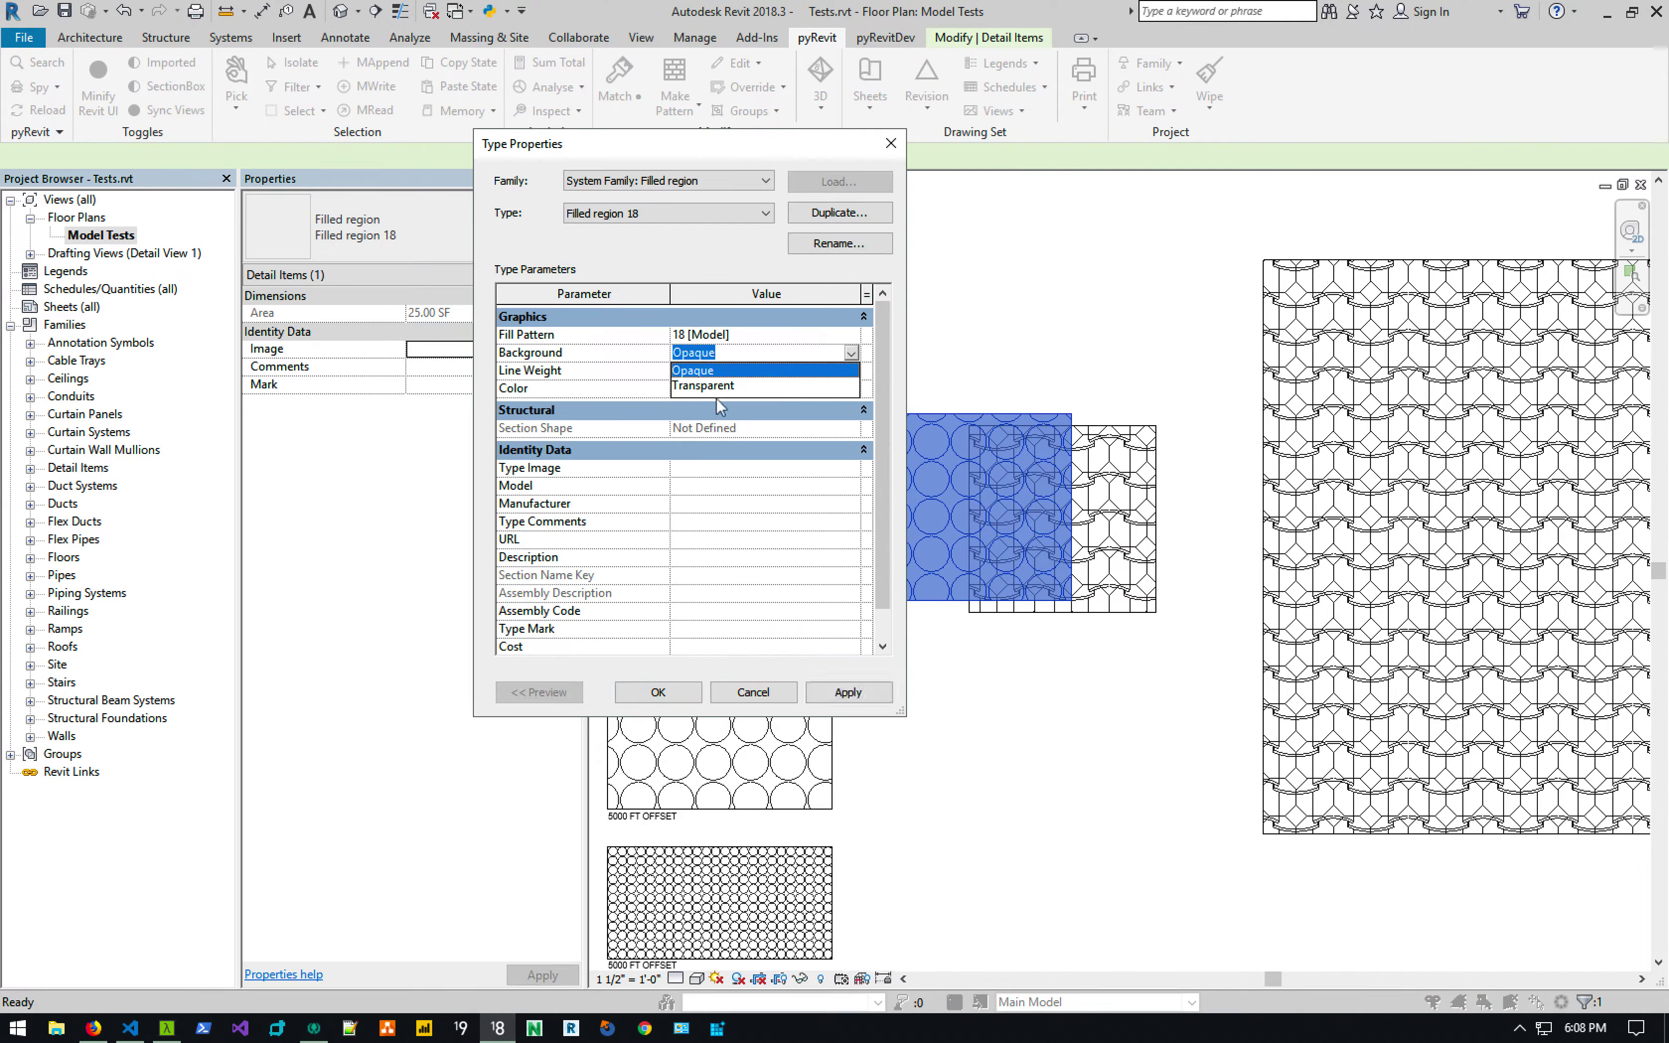
left_click(721, 389)
left_click(692, 695)
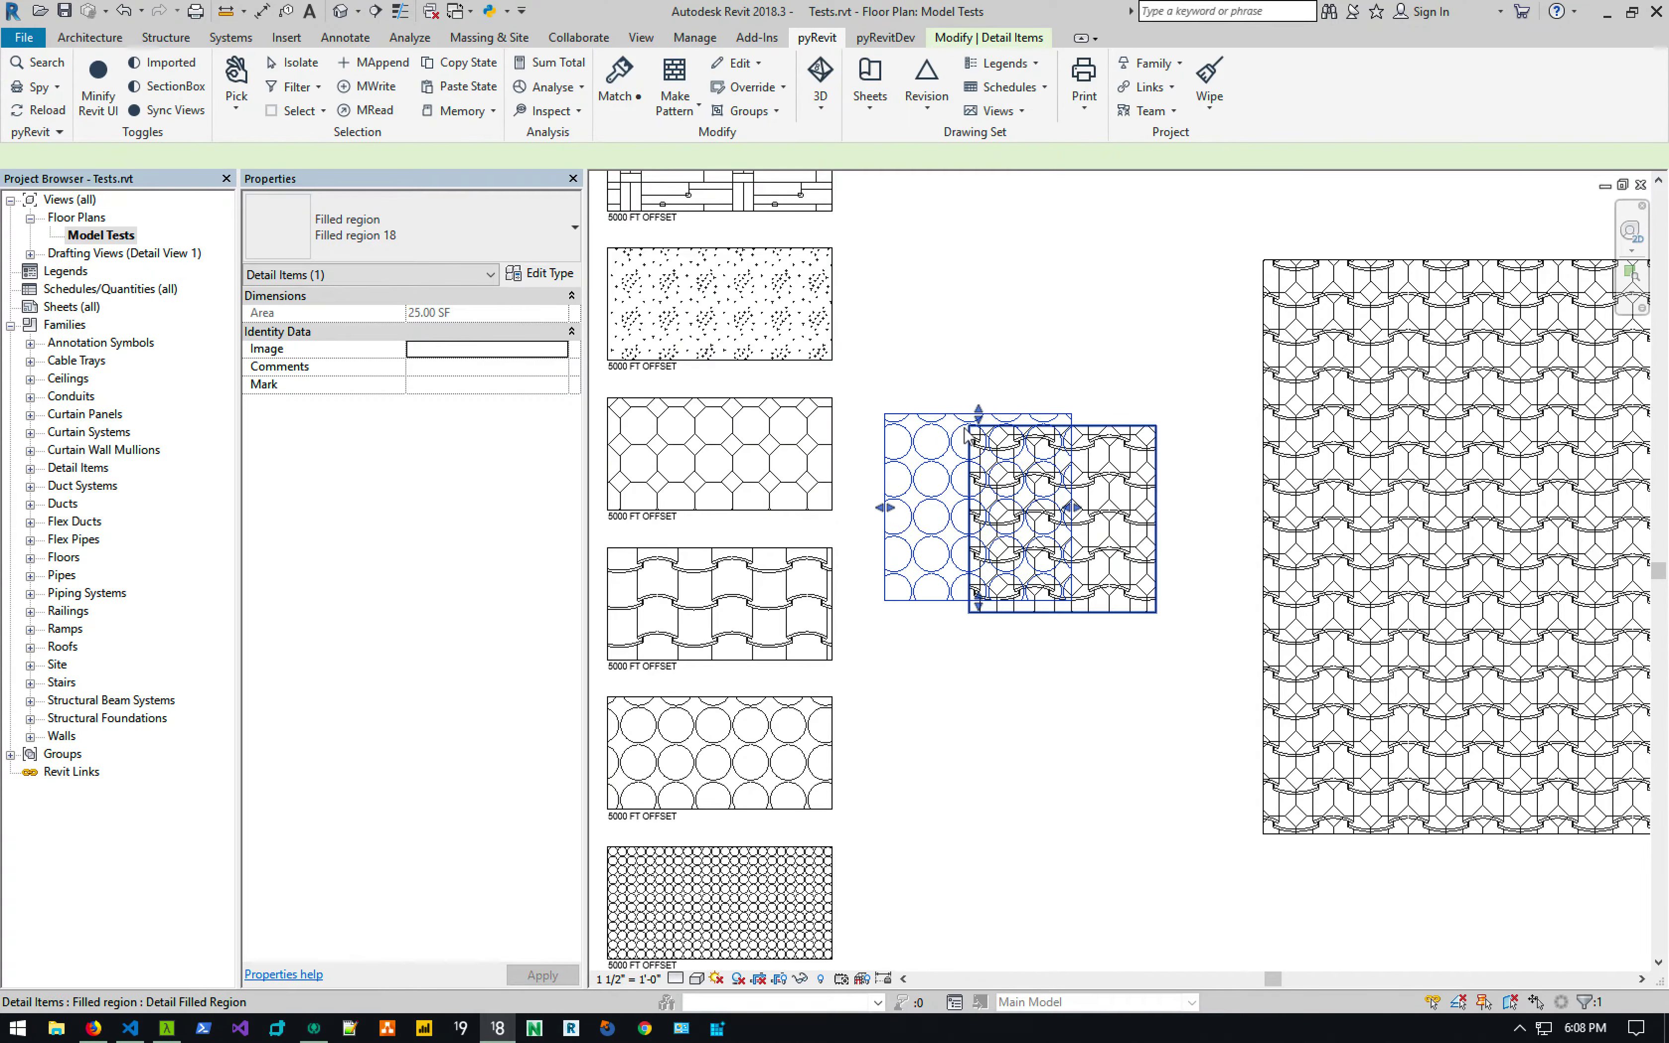
mouse_move(1071, 414)
left_mouse_down()
mouse_move(1172, 442)
mouse_move(1156, 426)
left_mouse_up()
Select the three overlapping squares and create a model pattern named combined2 from them with Make Pattern.
middle_click_drag(1160, 345, 954, 369)
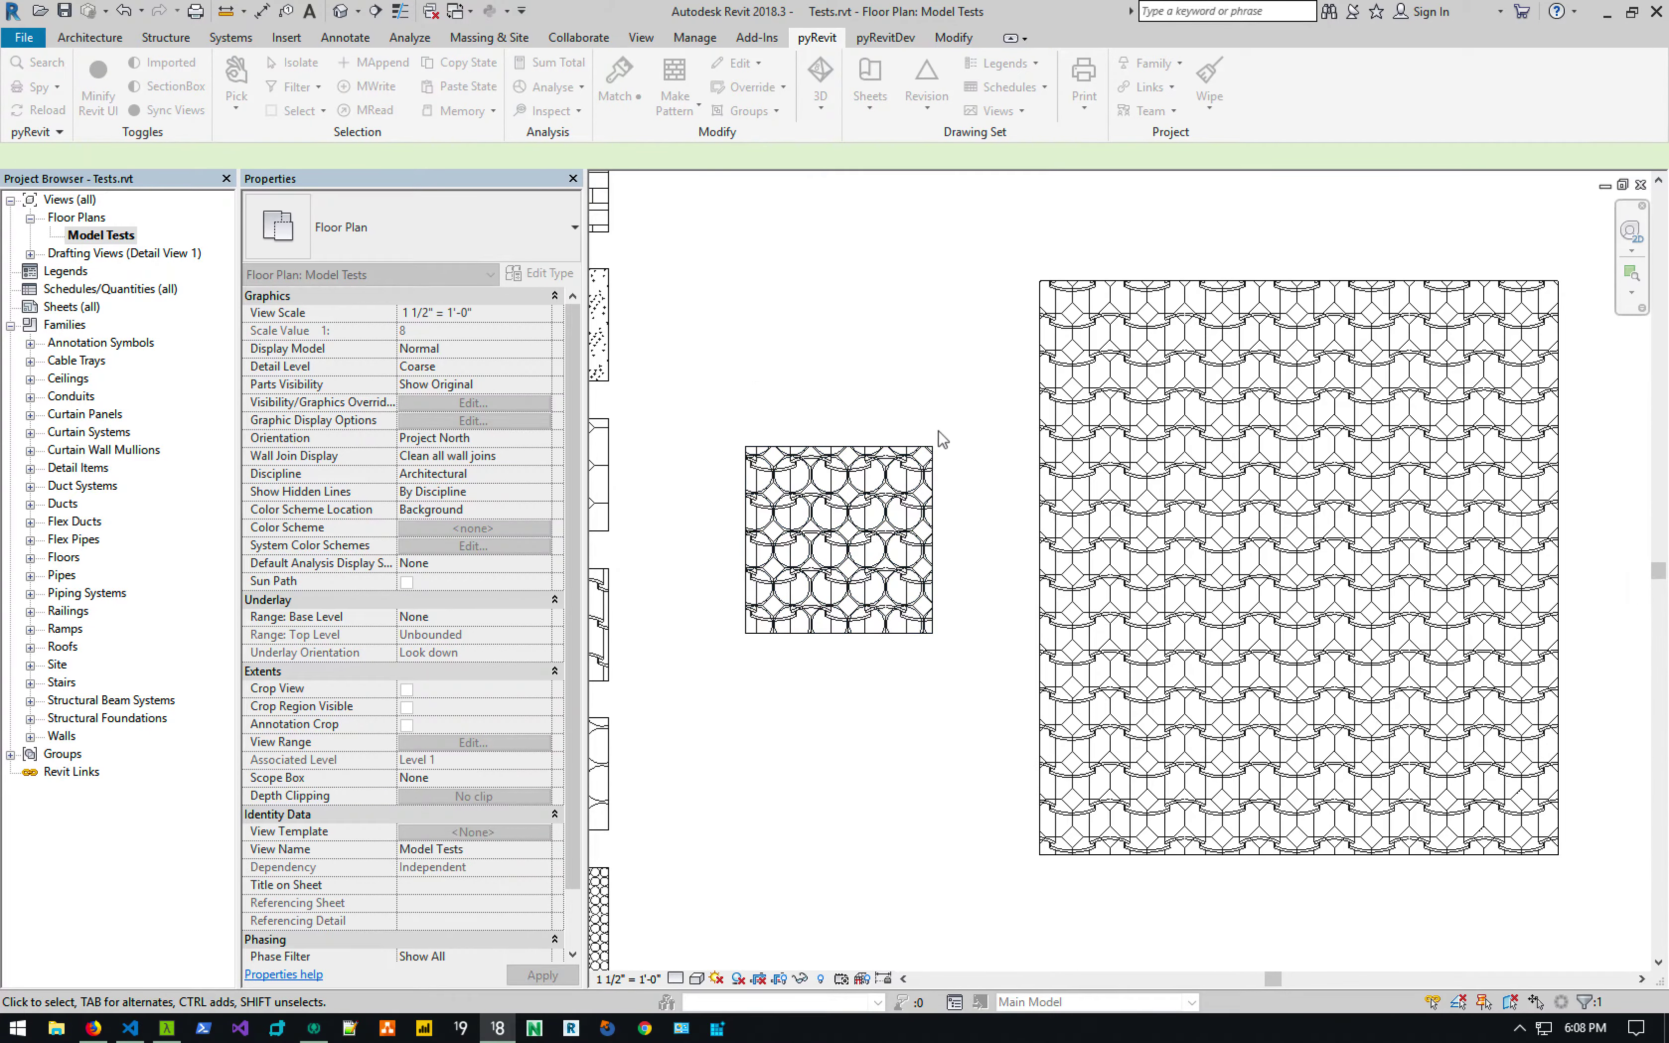
left_click_drag(942, 448, 787, 190)
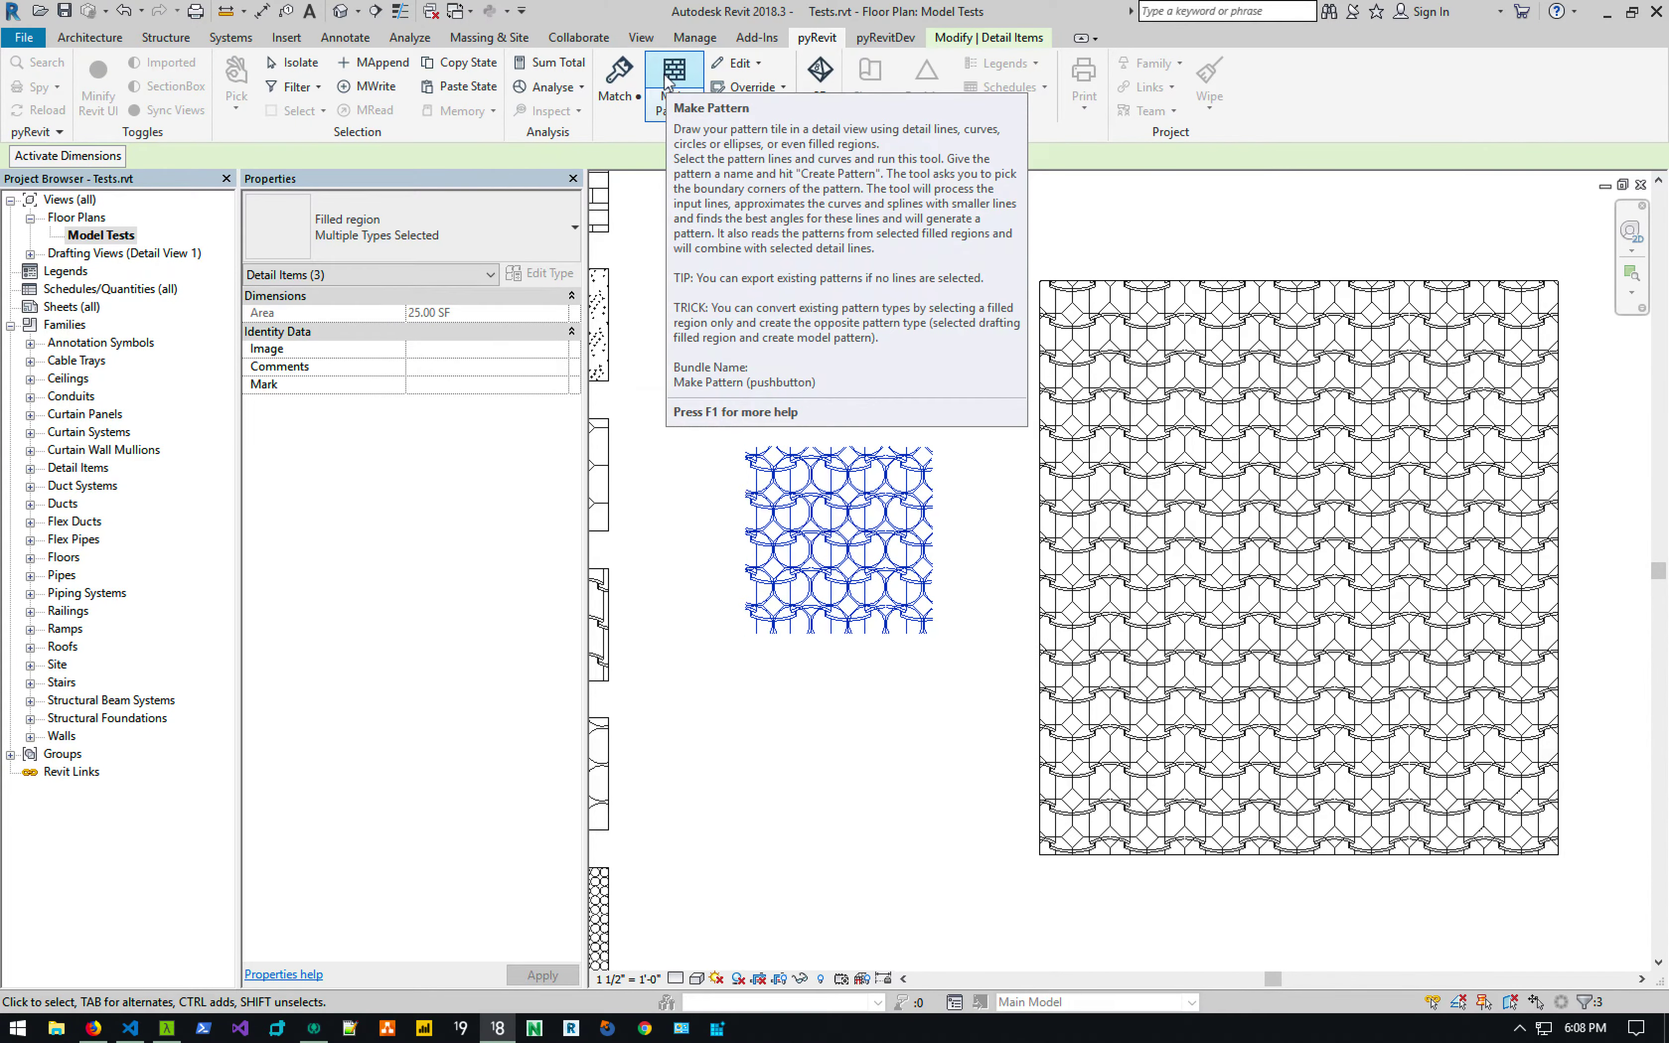
left_click(675, 81)
left_click(798, 411)
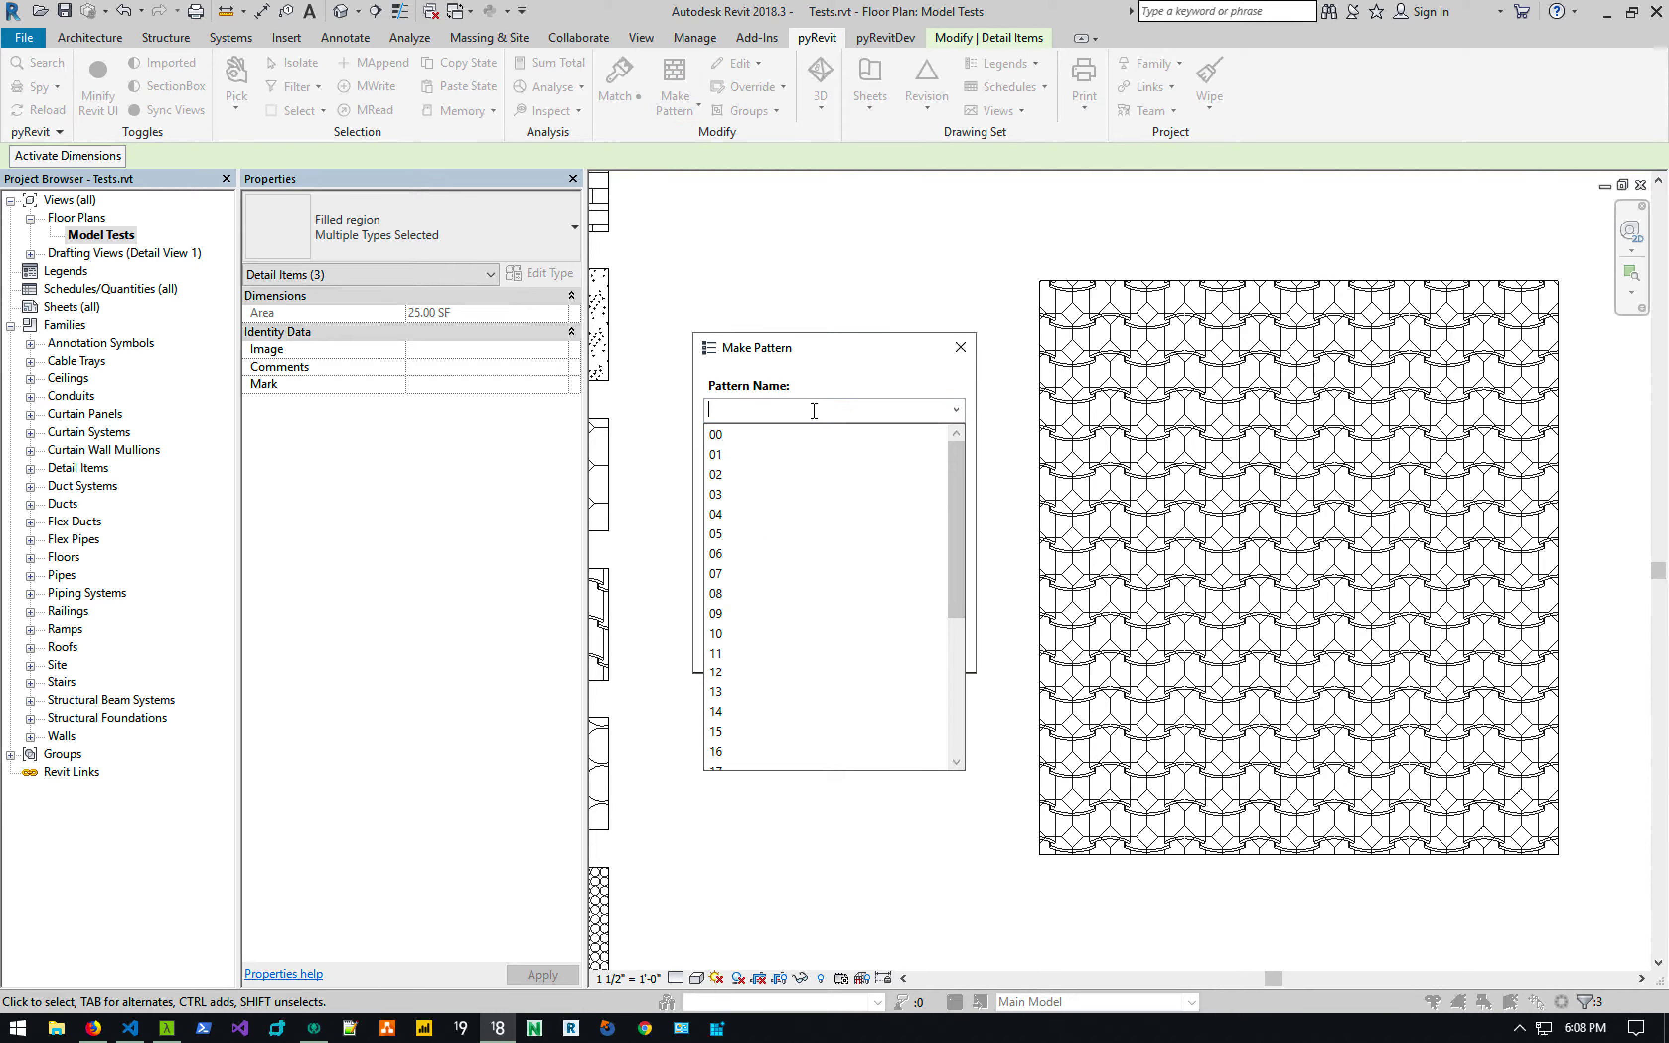
type("combined2")
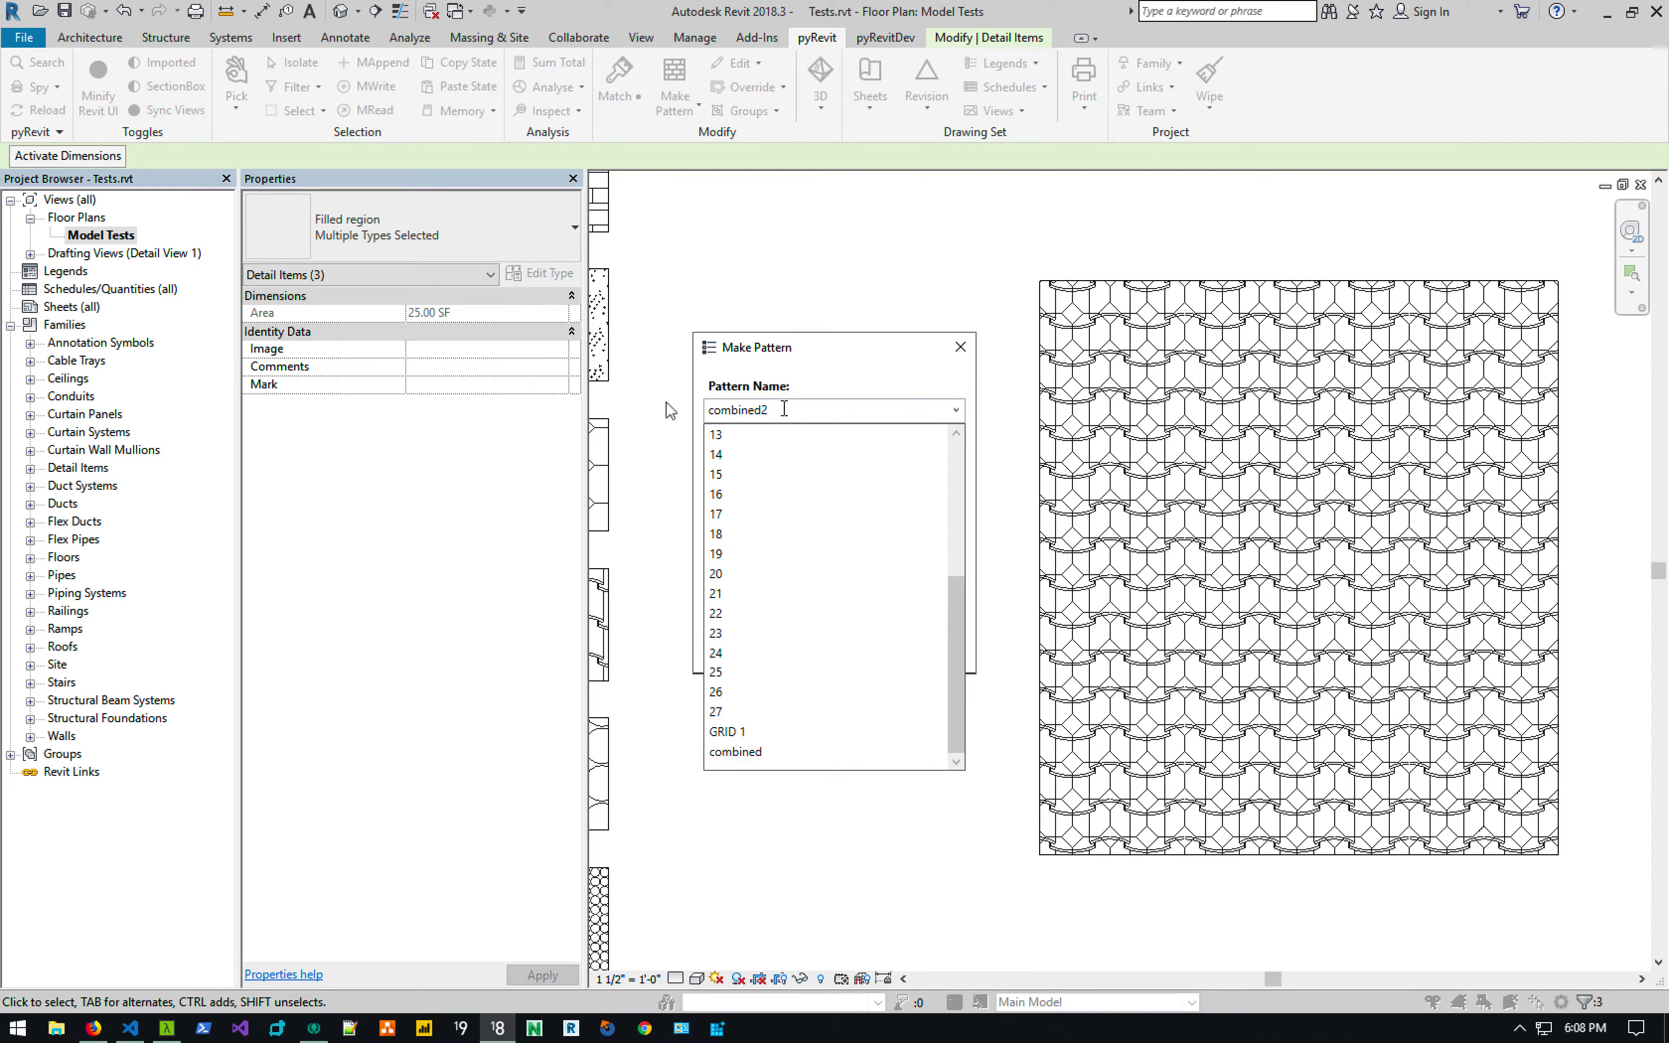
left_click(832, 364)
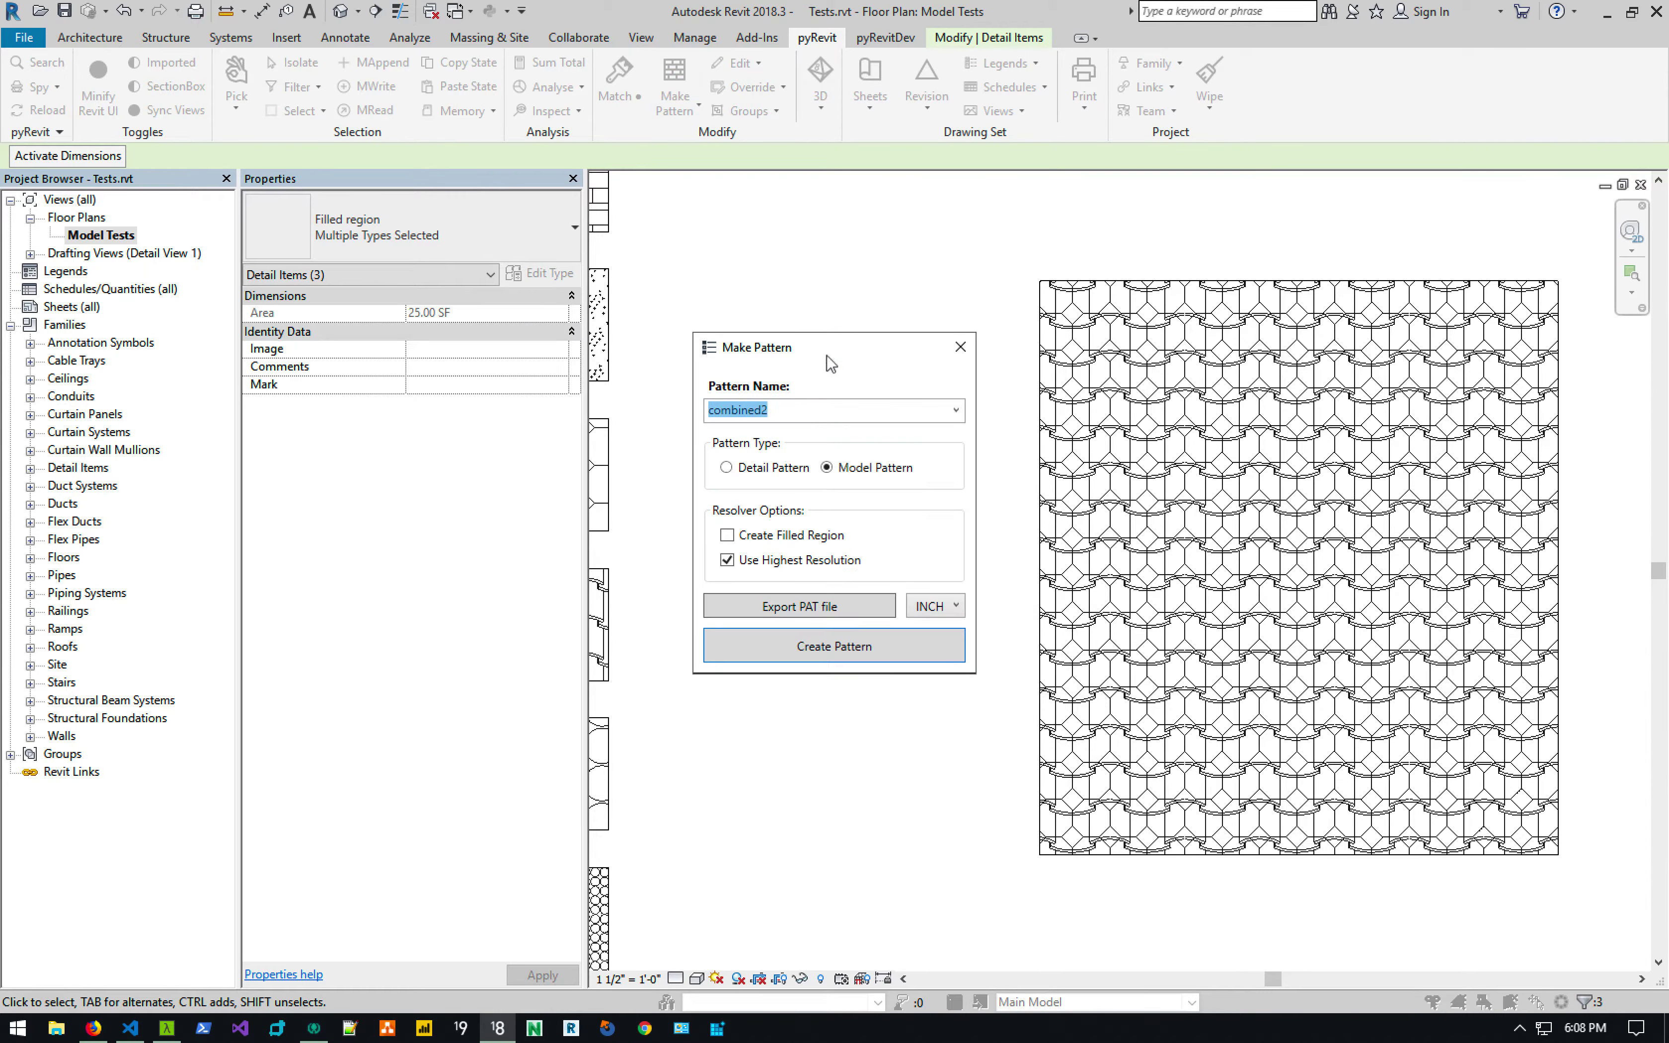
left_click(860, 644)
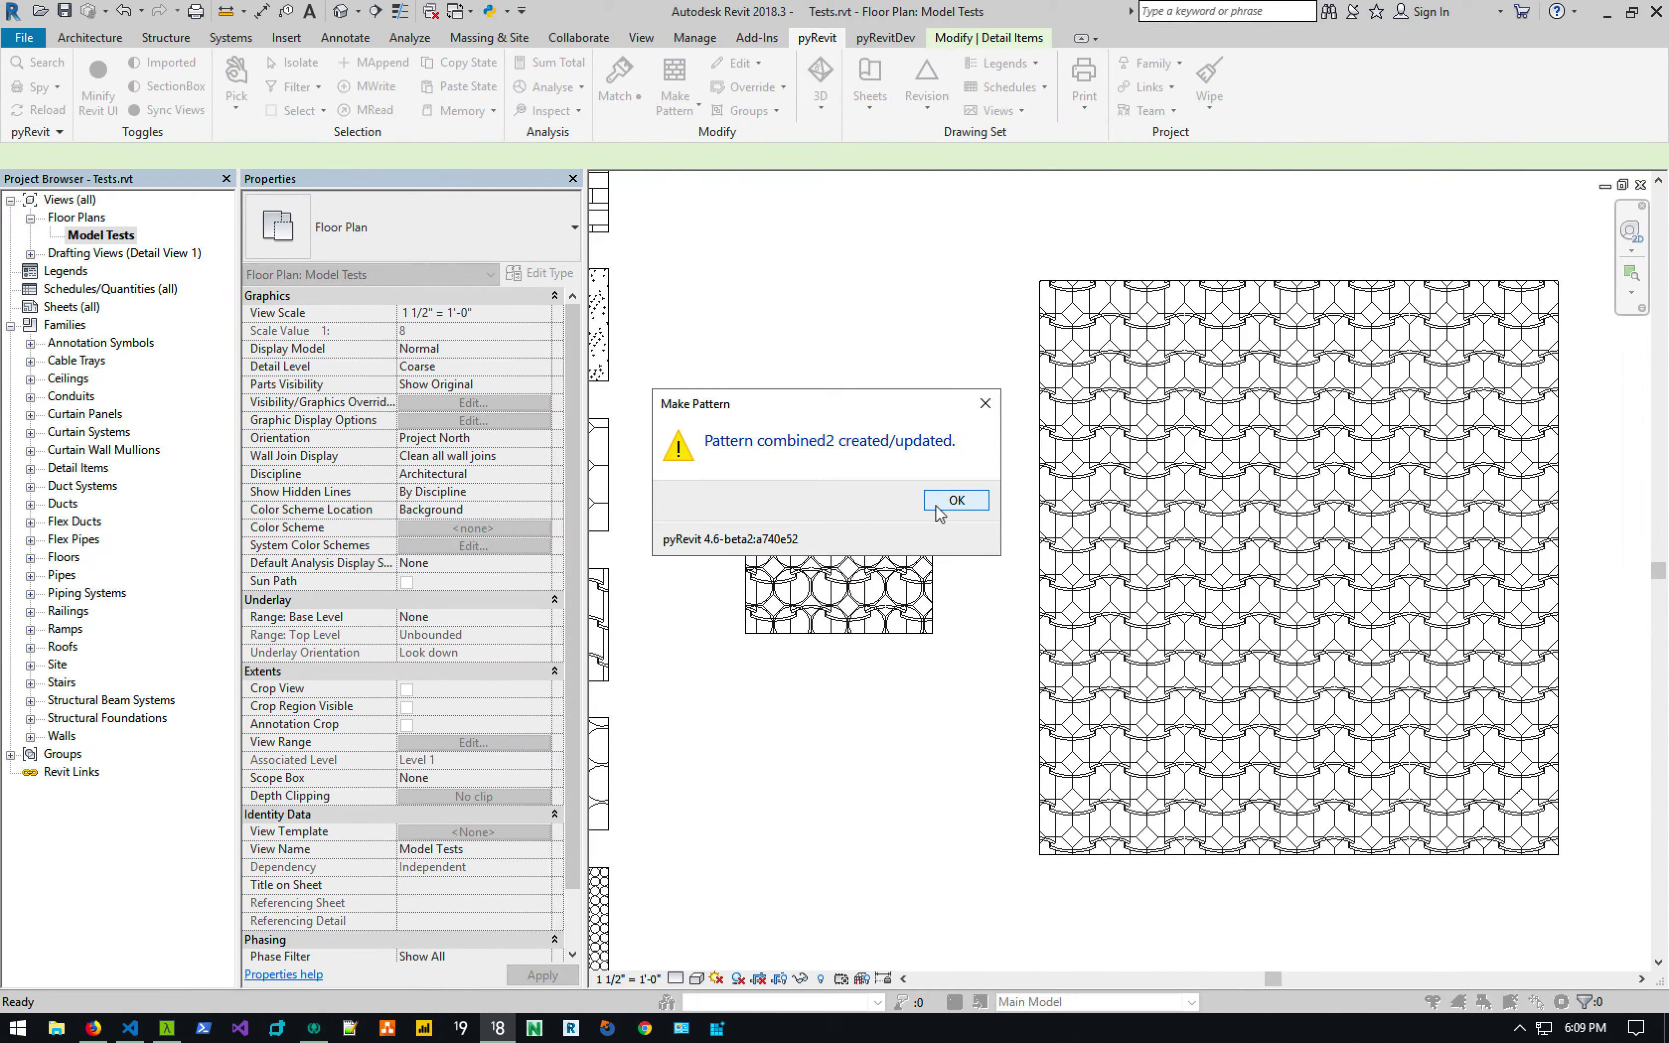
left_click(938, 509)
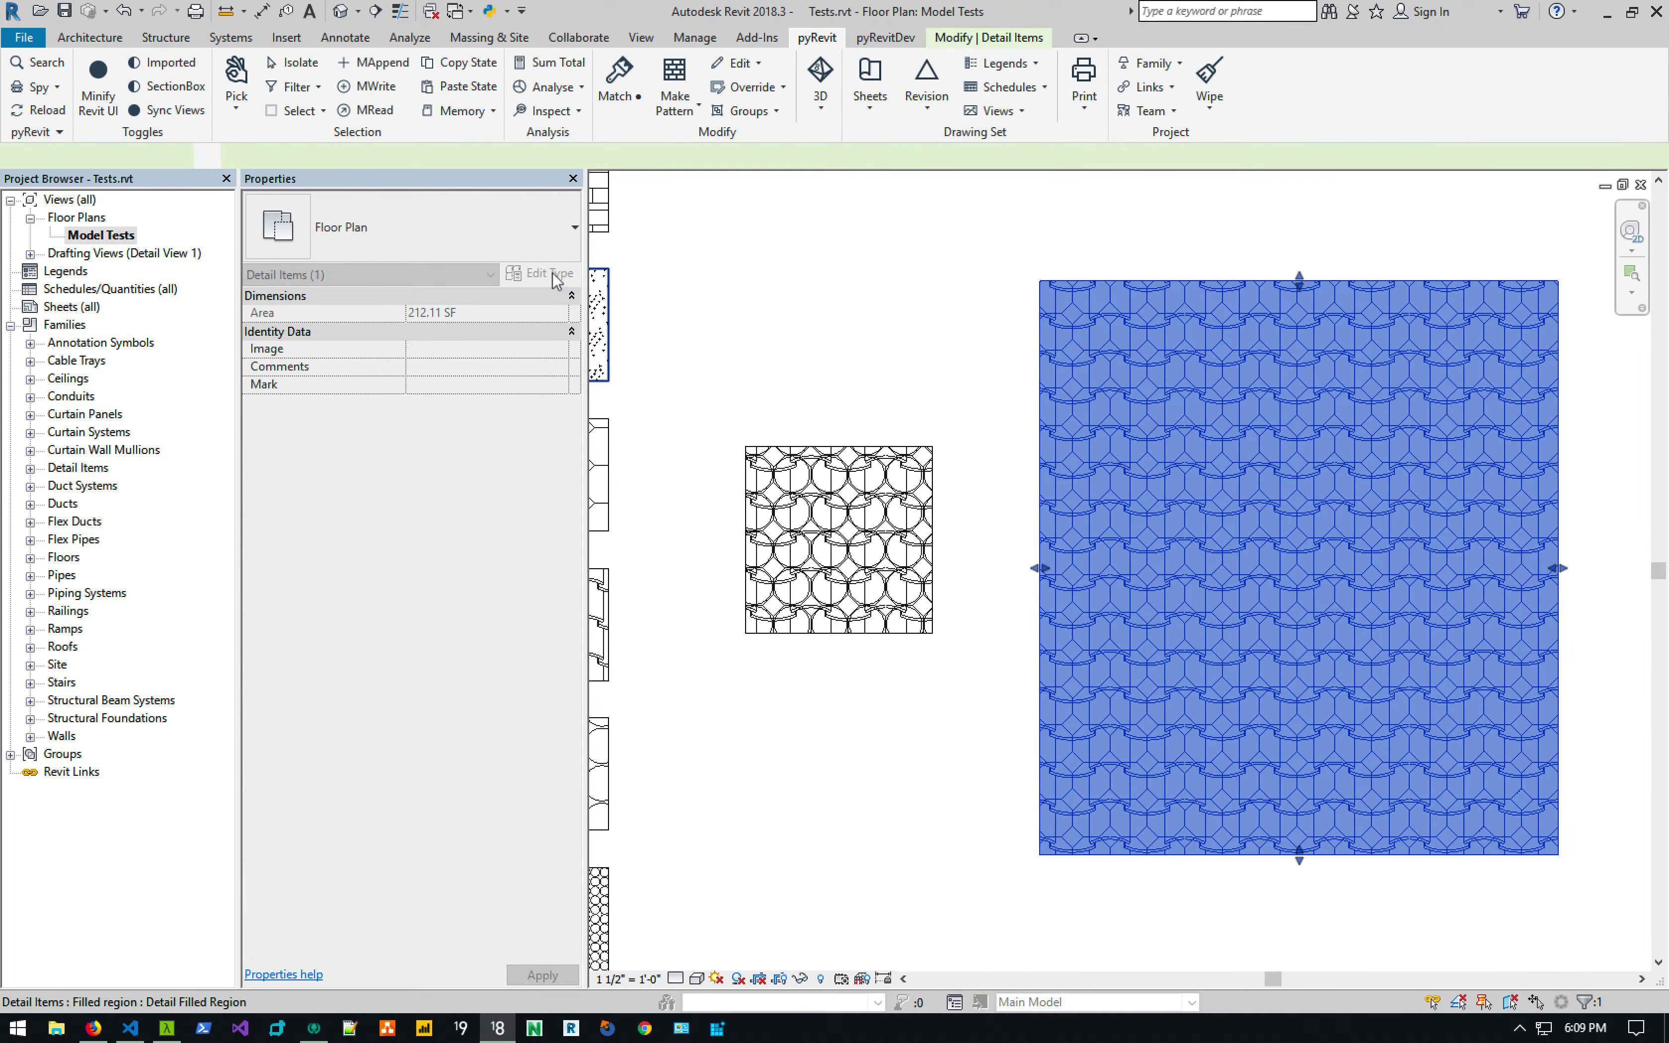
Set the fill pattern of the large region's combined type to the combined2 model pattern.
left_click(556, 275)
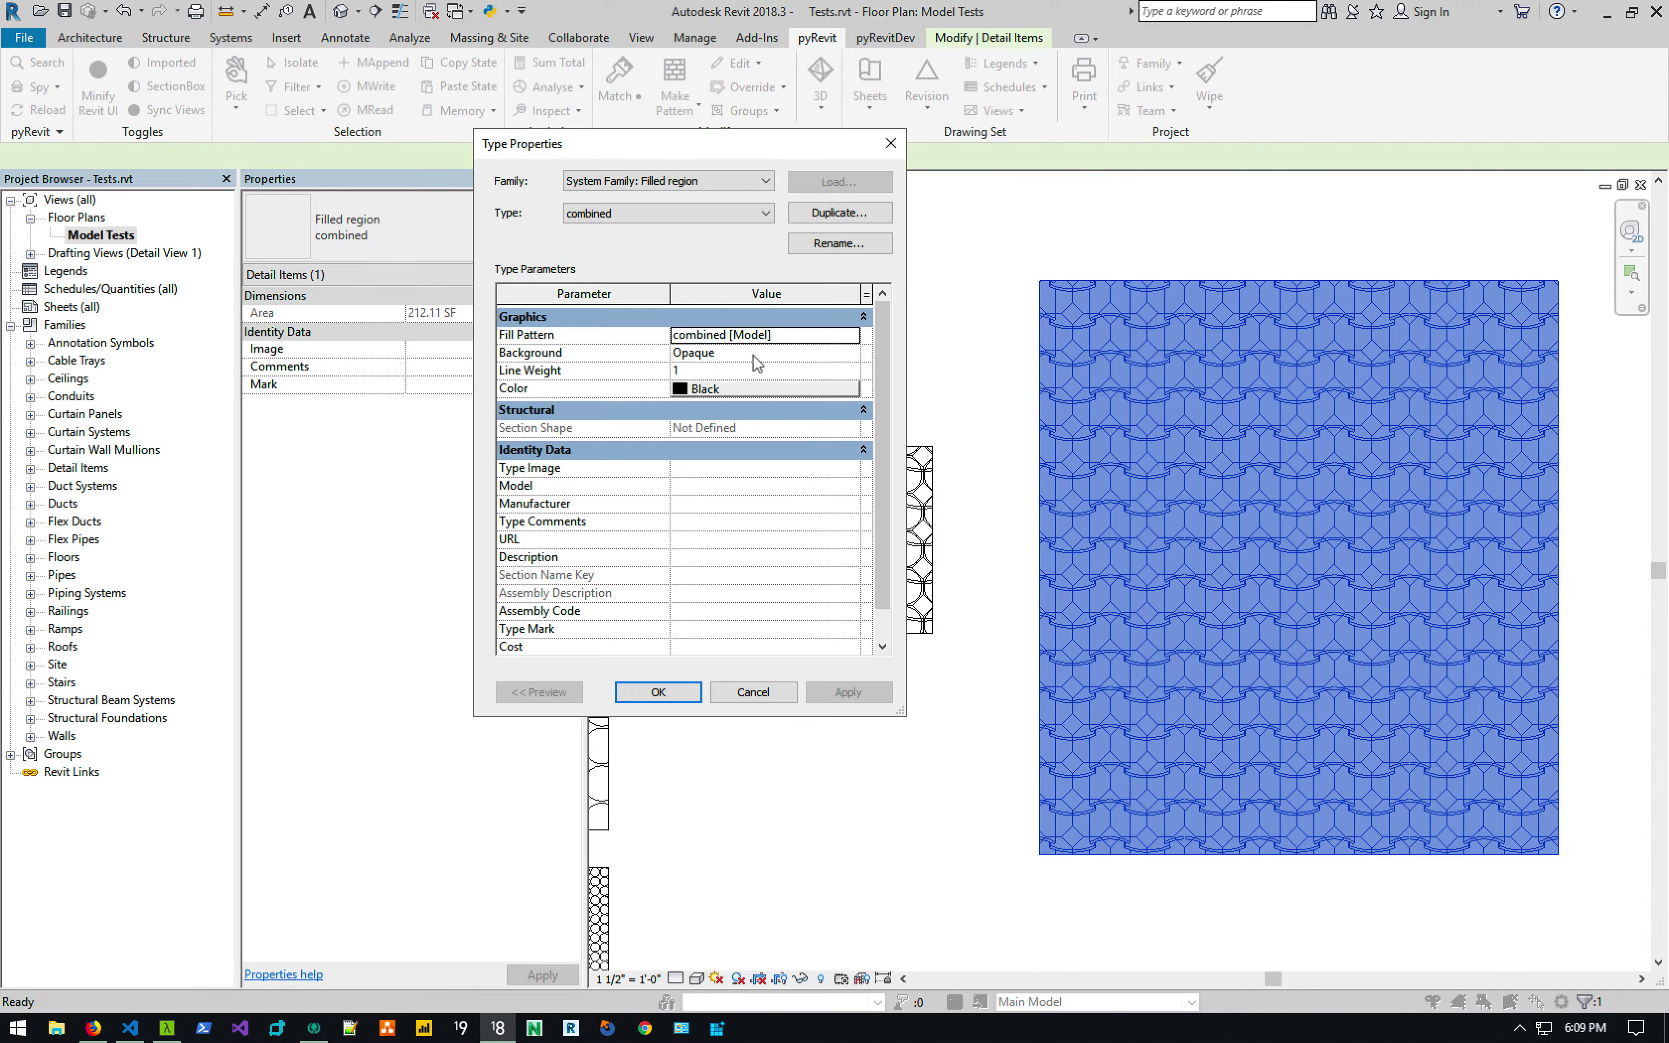
left_click(850, 335)
left_click(745, 606)
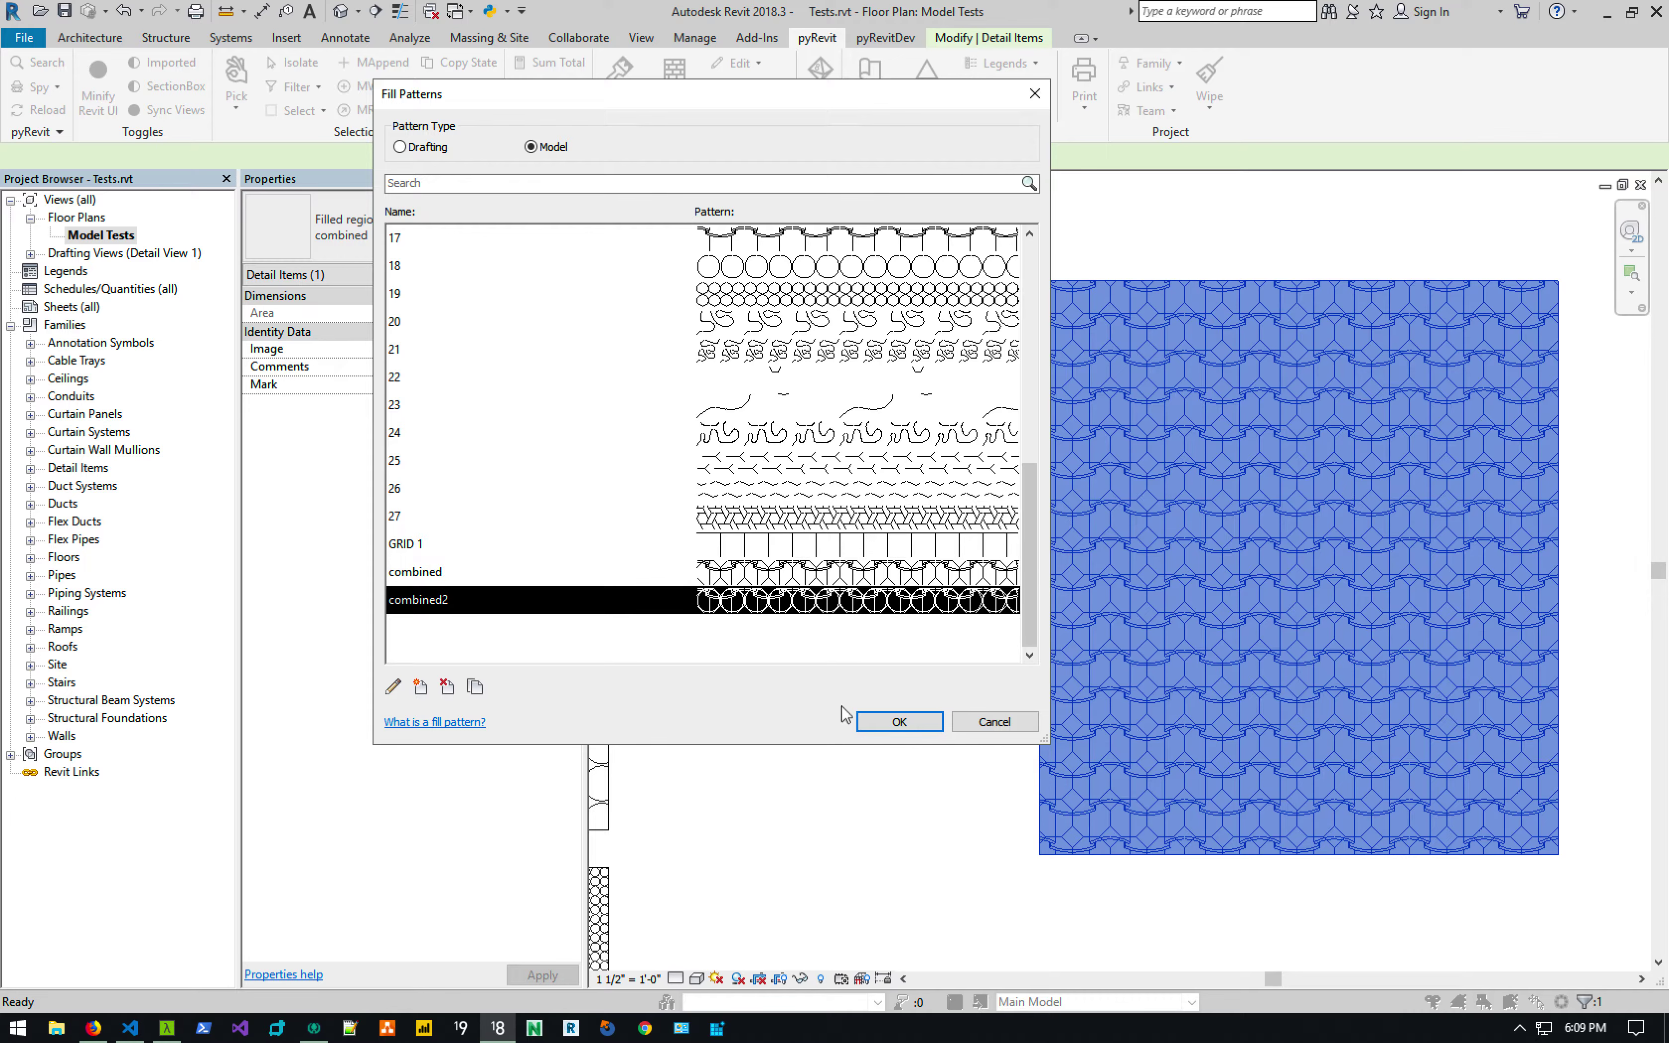
left_click(889, 722)
left_click(696, 692)
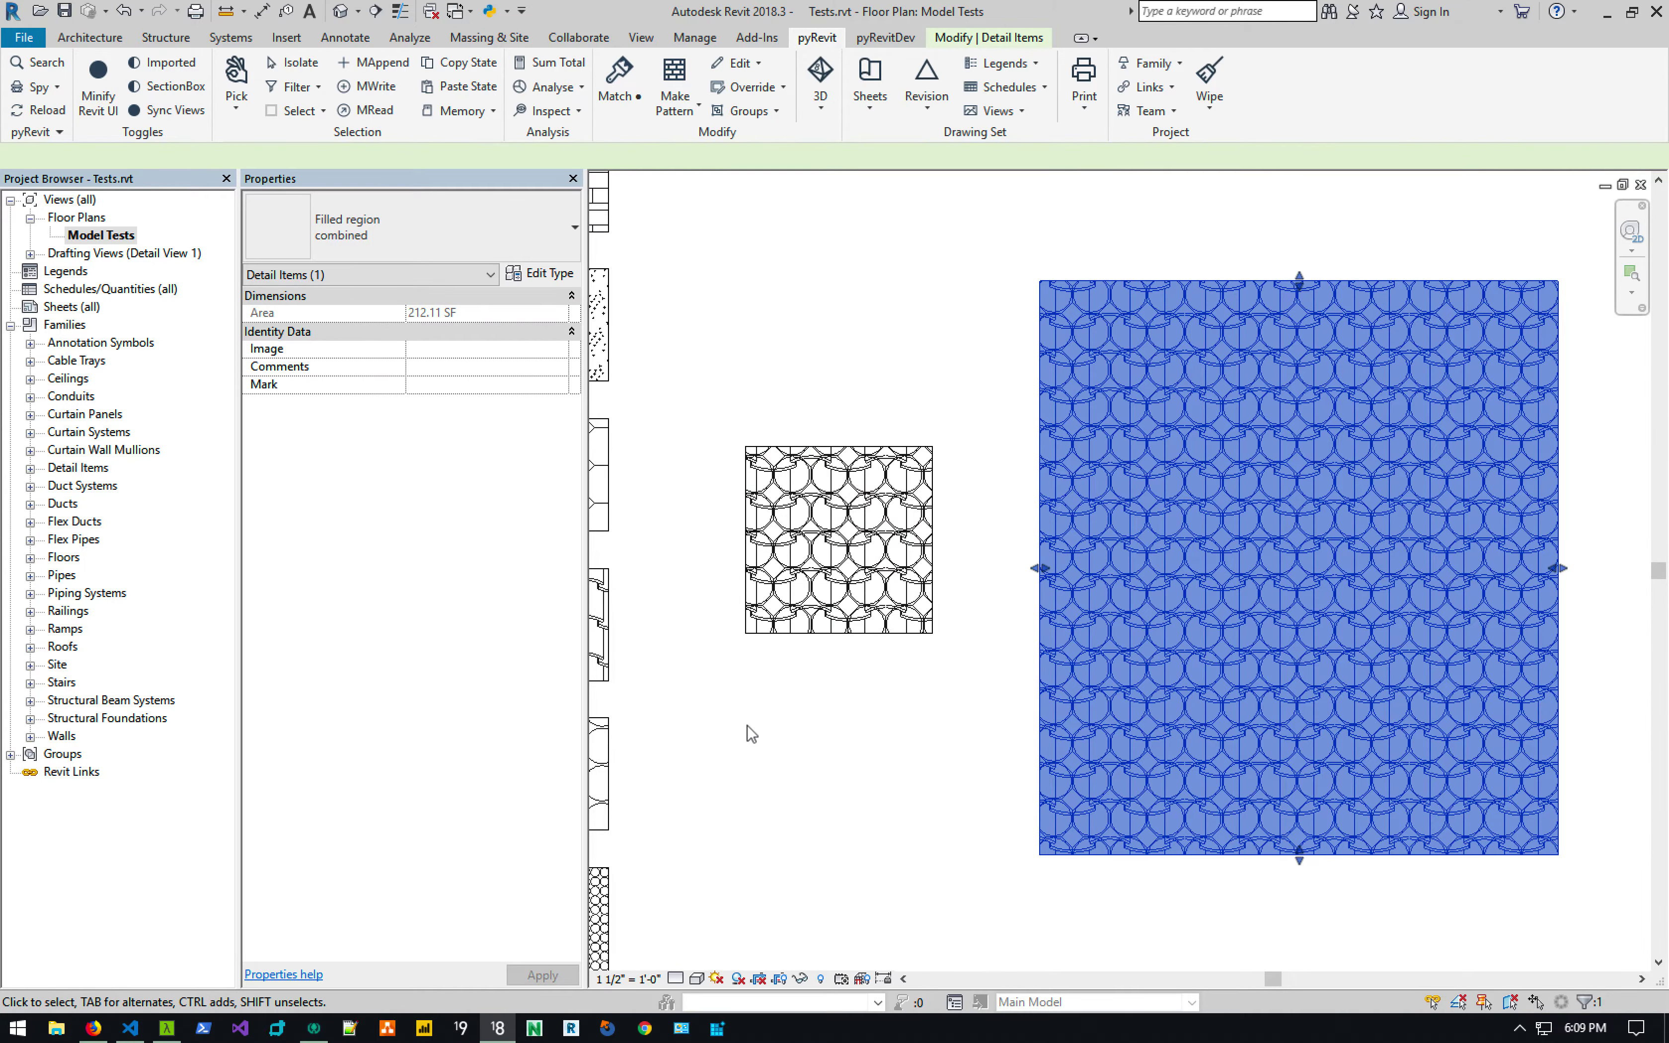
left_click(747, 726)
Lower the upper edge of the large filled region to shorten it.
middle_click_drag(921, 327, 892, 323)
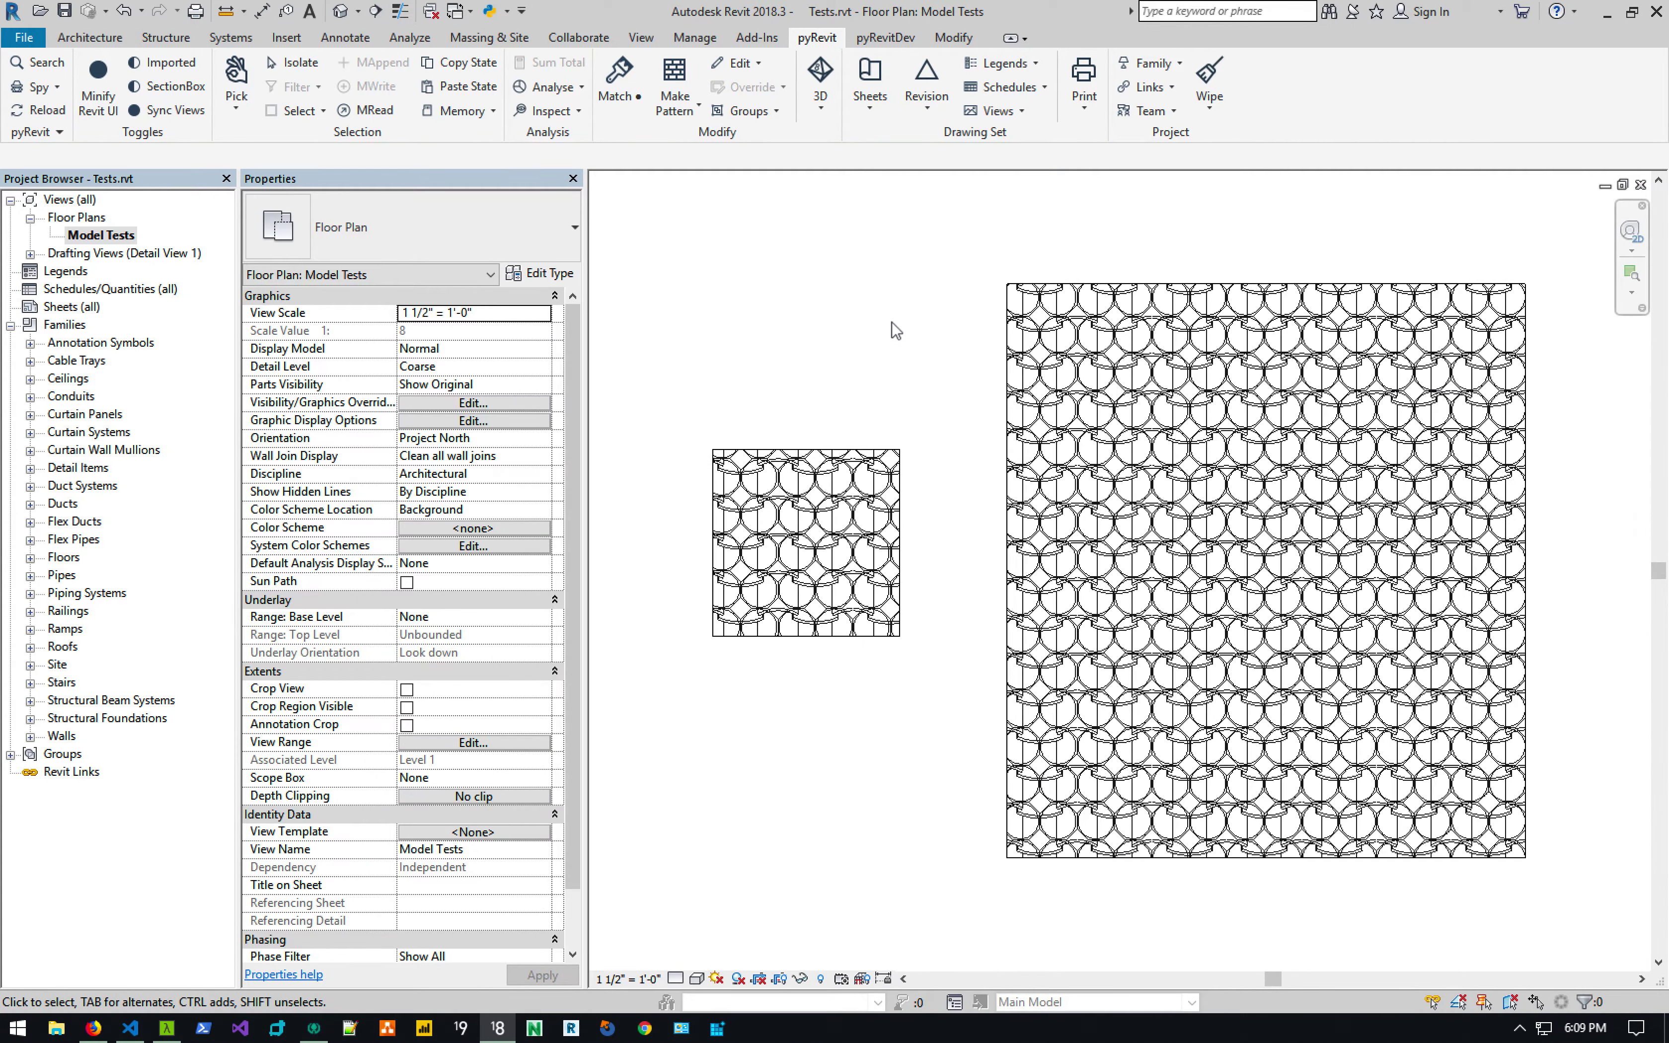
left_click(1190, 296)
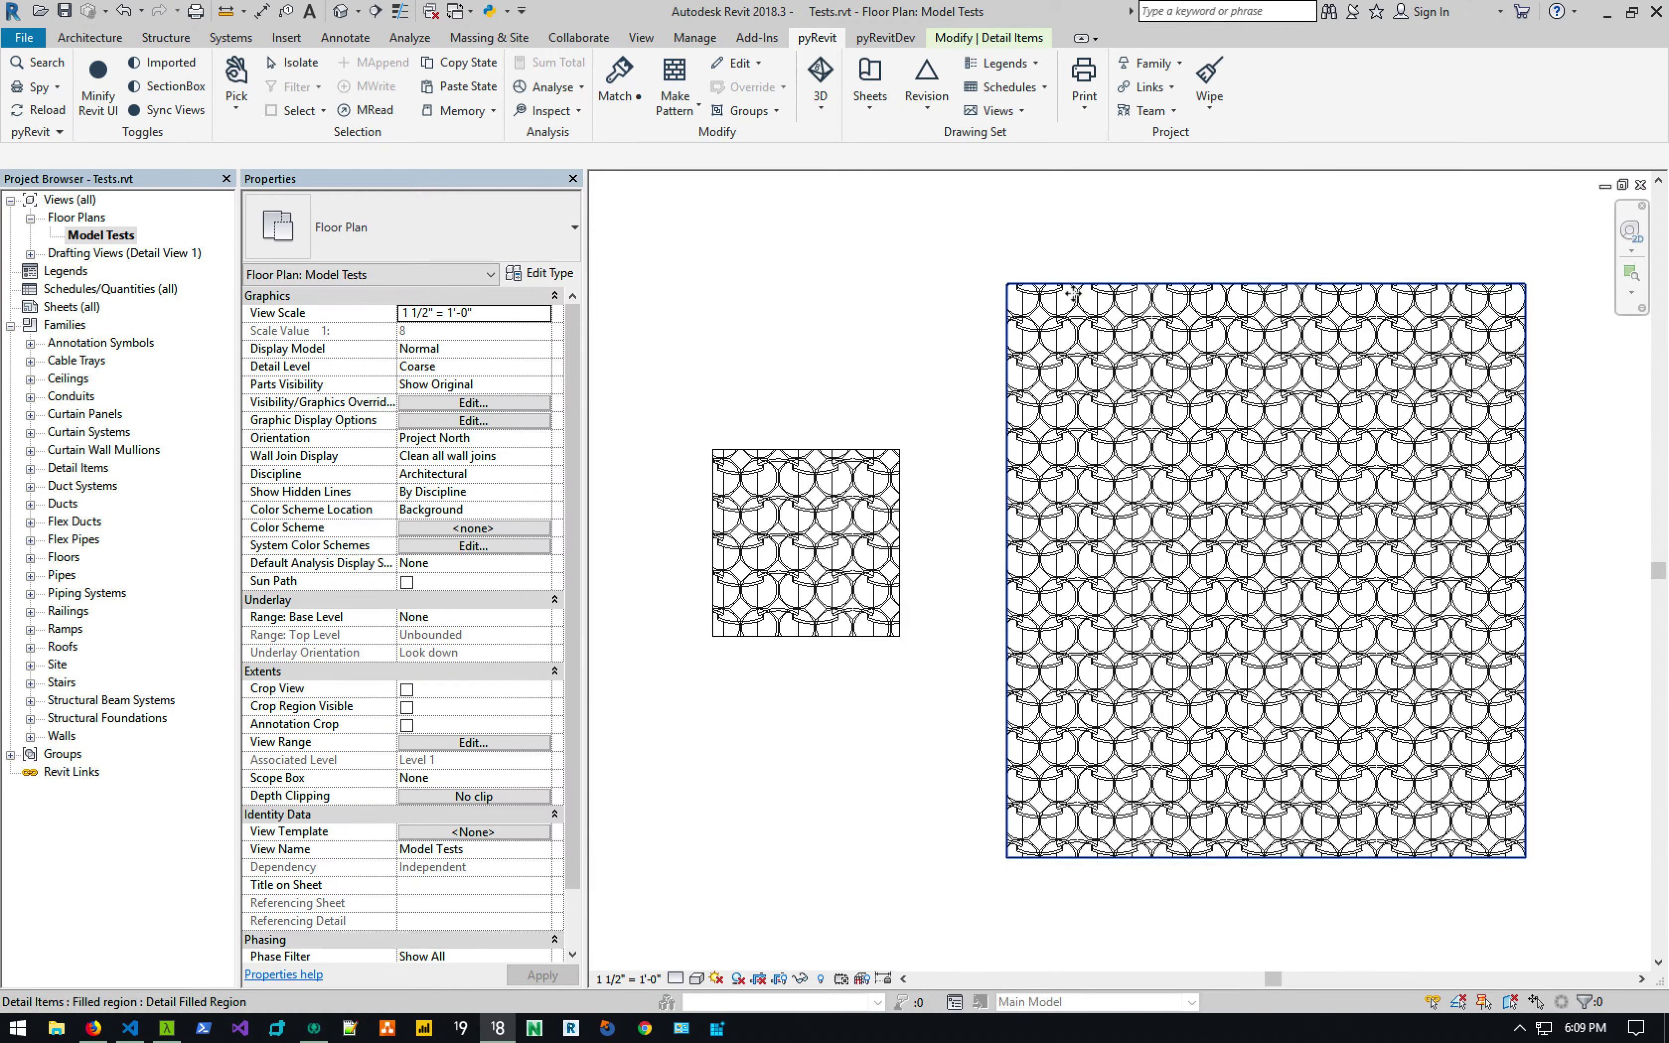
left_click_drag(1267, 282, 1130, 295)
key("Escape")
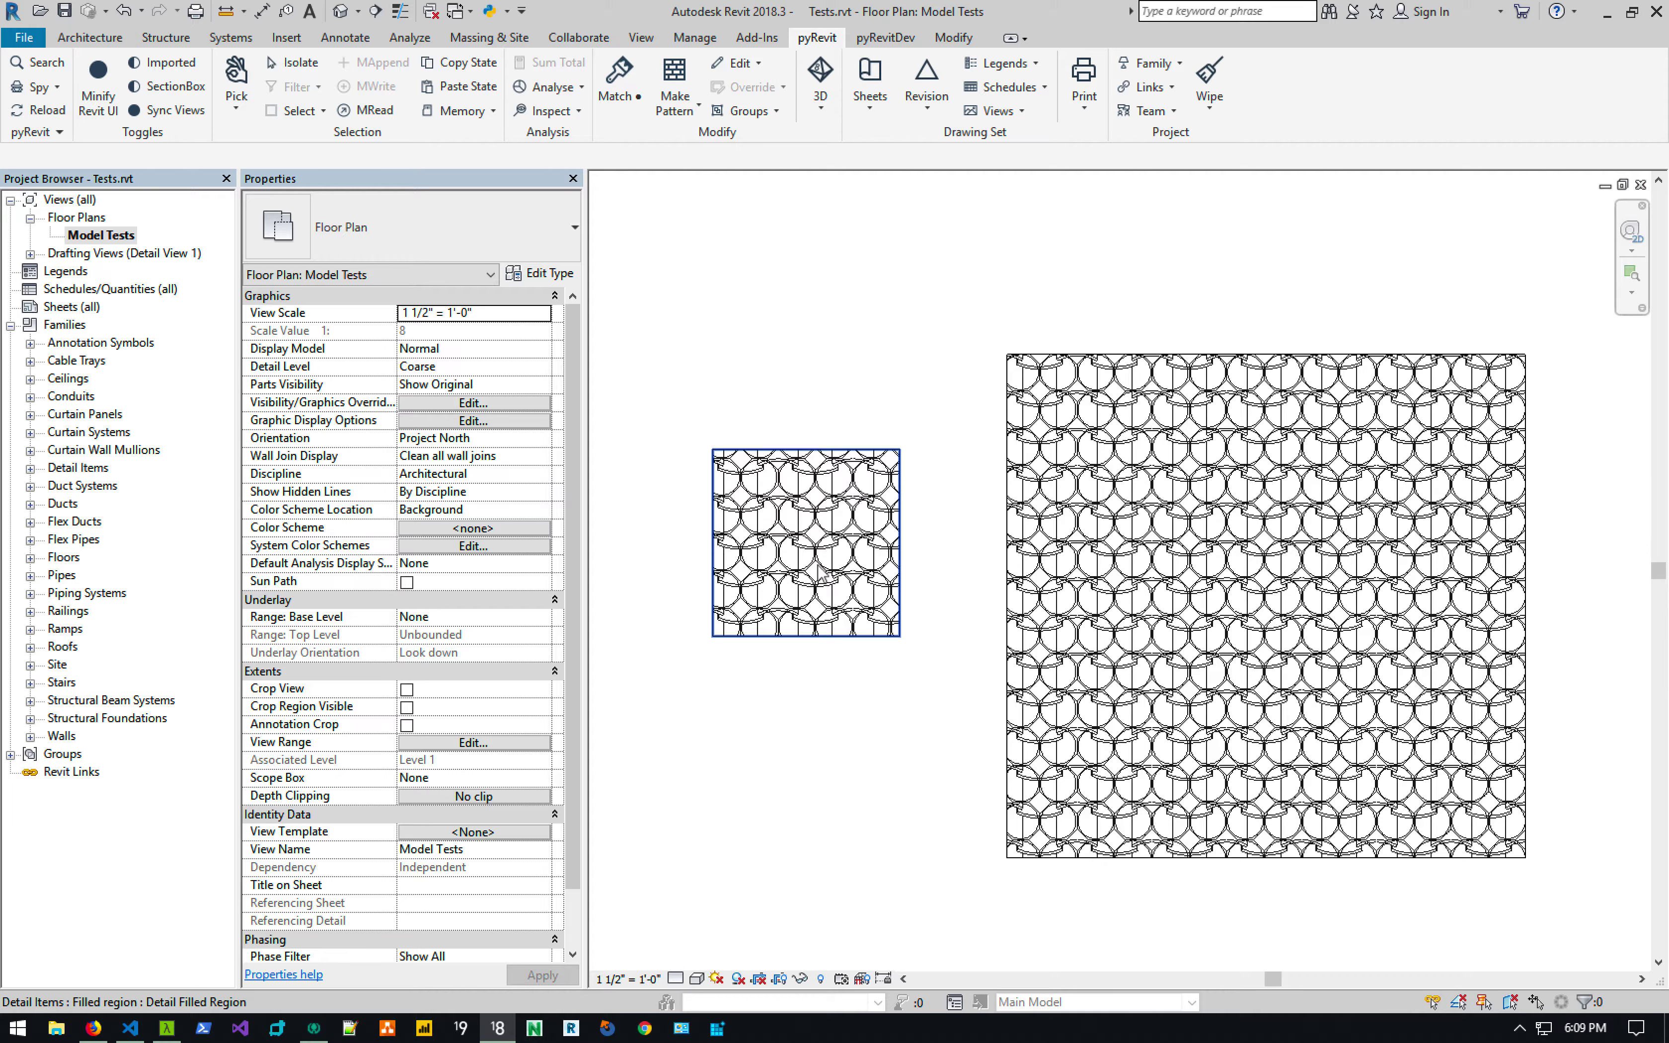
scroll(821, 573, "up", 2)
scroll(865, 525, "down", 3)
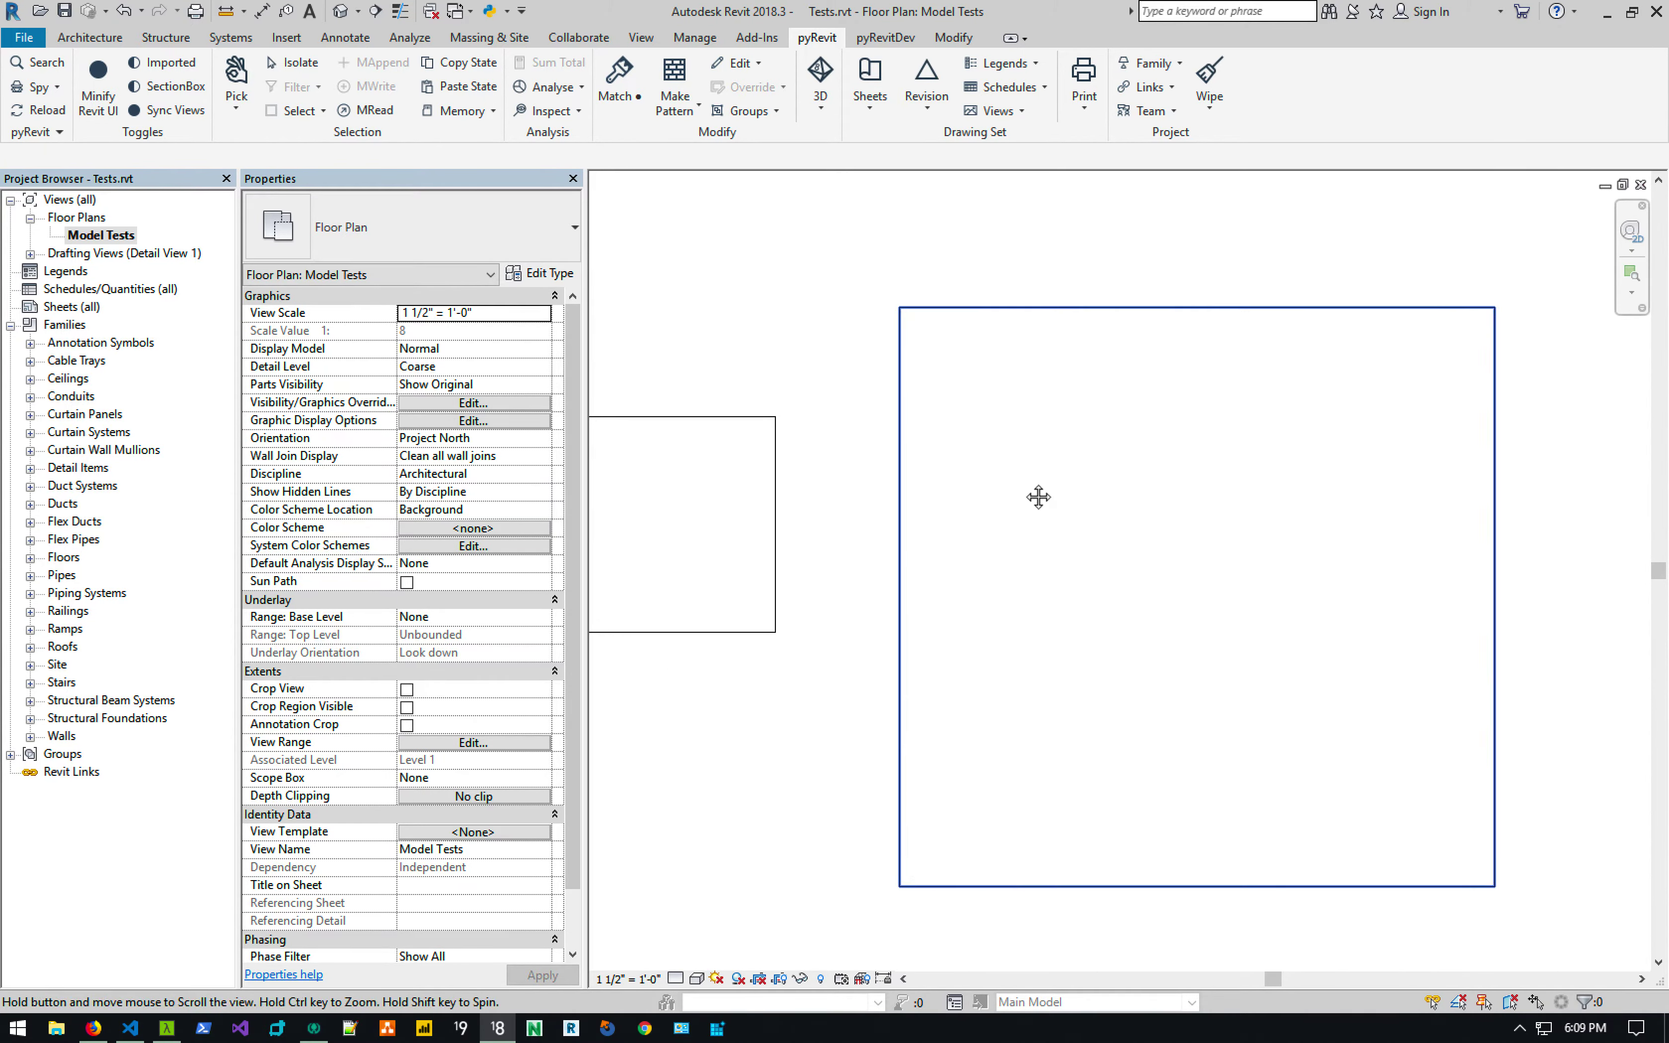
left_click(1081, 402)
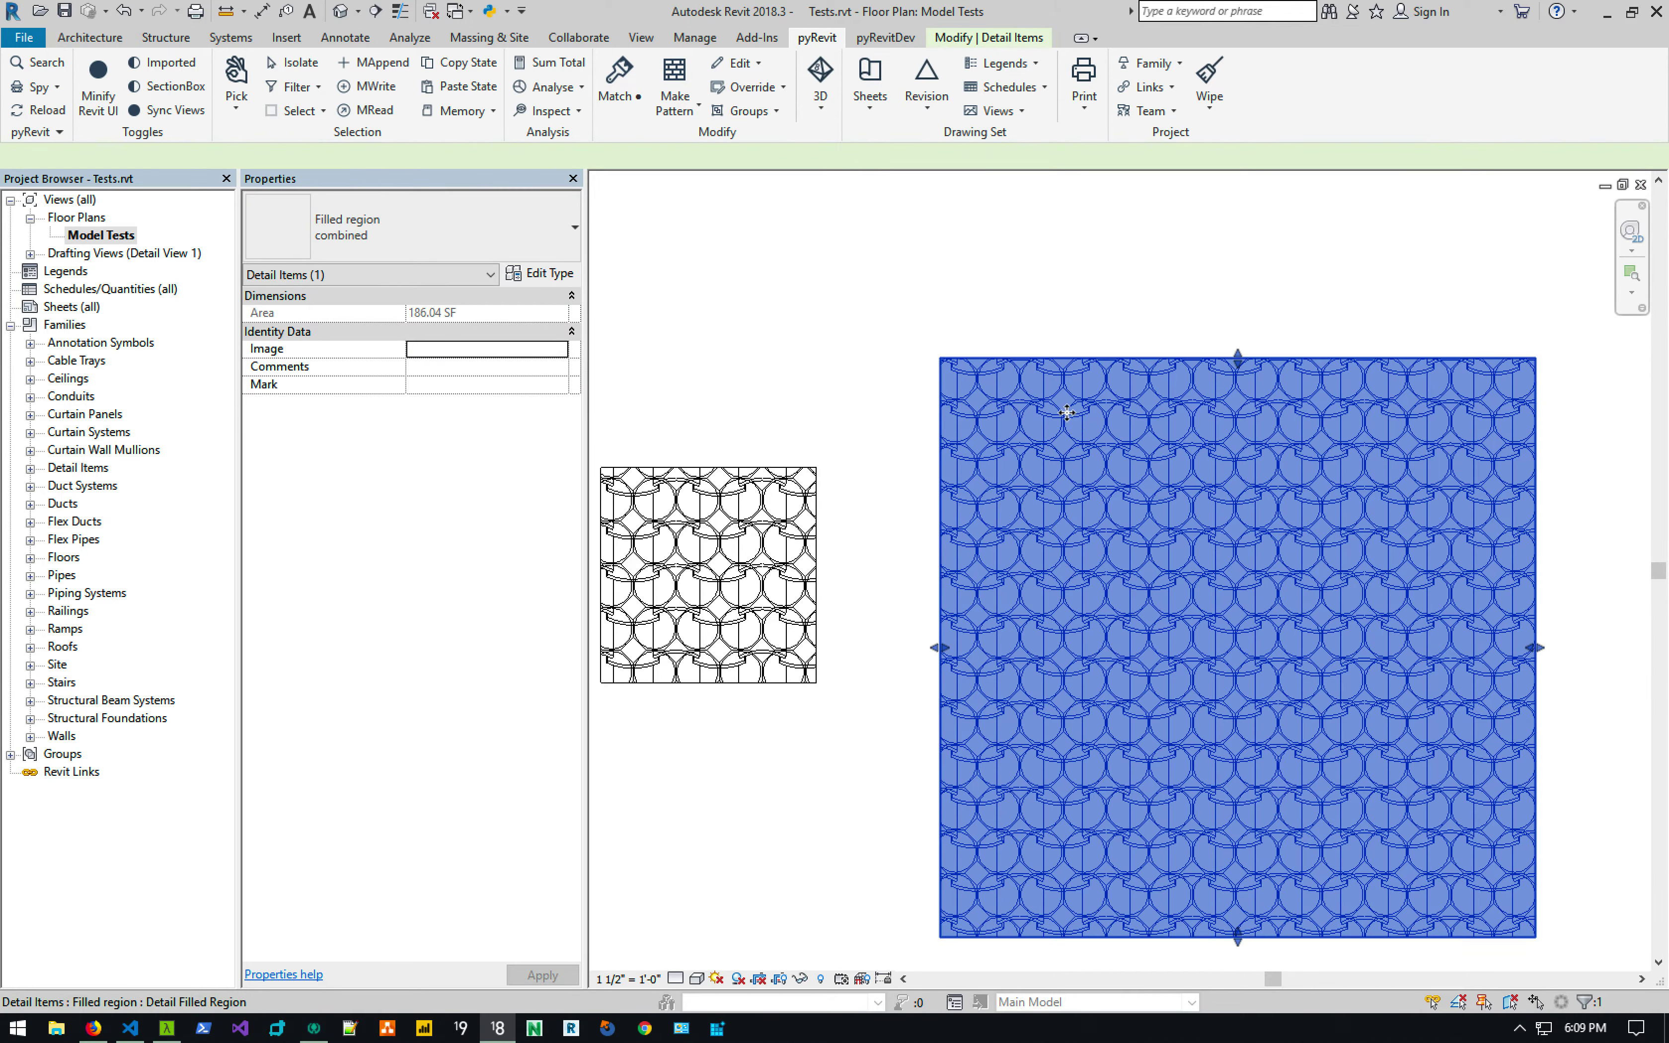
left_click(780, 201)
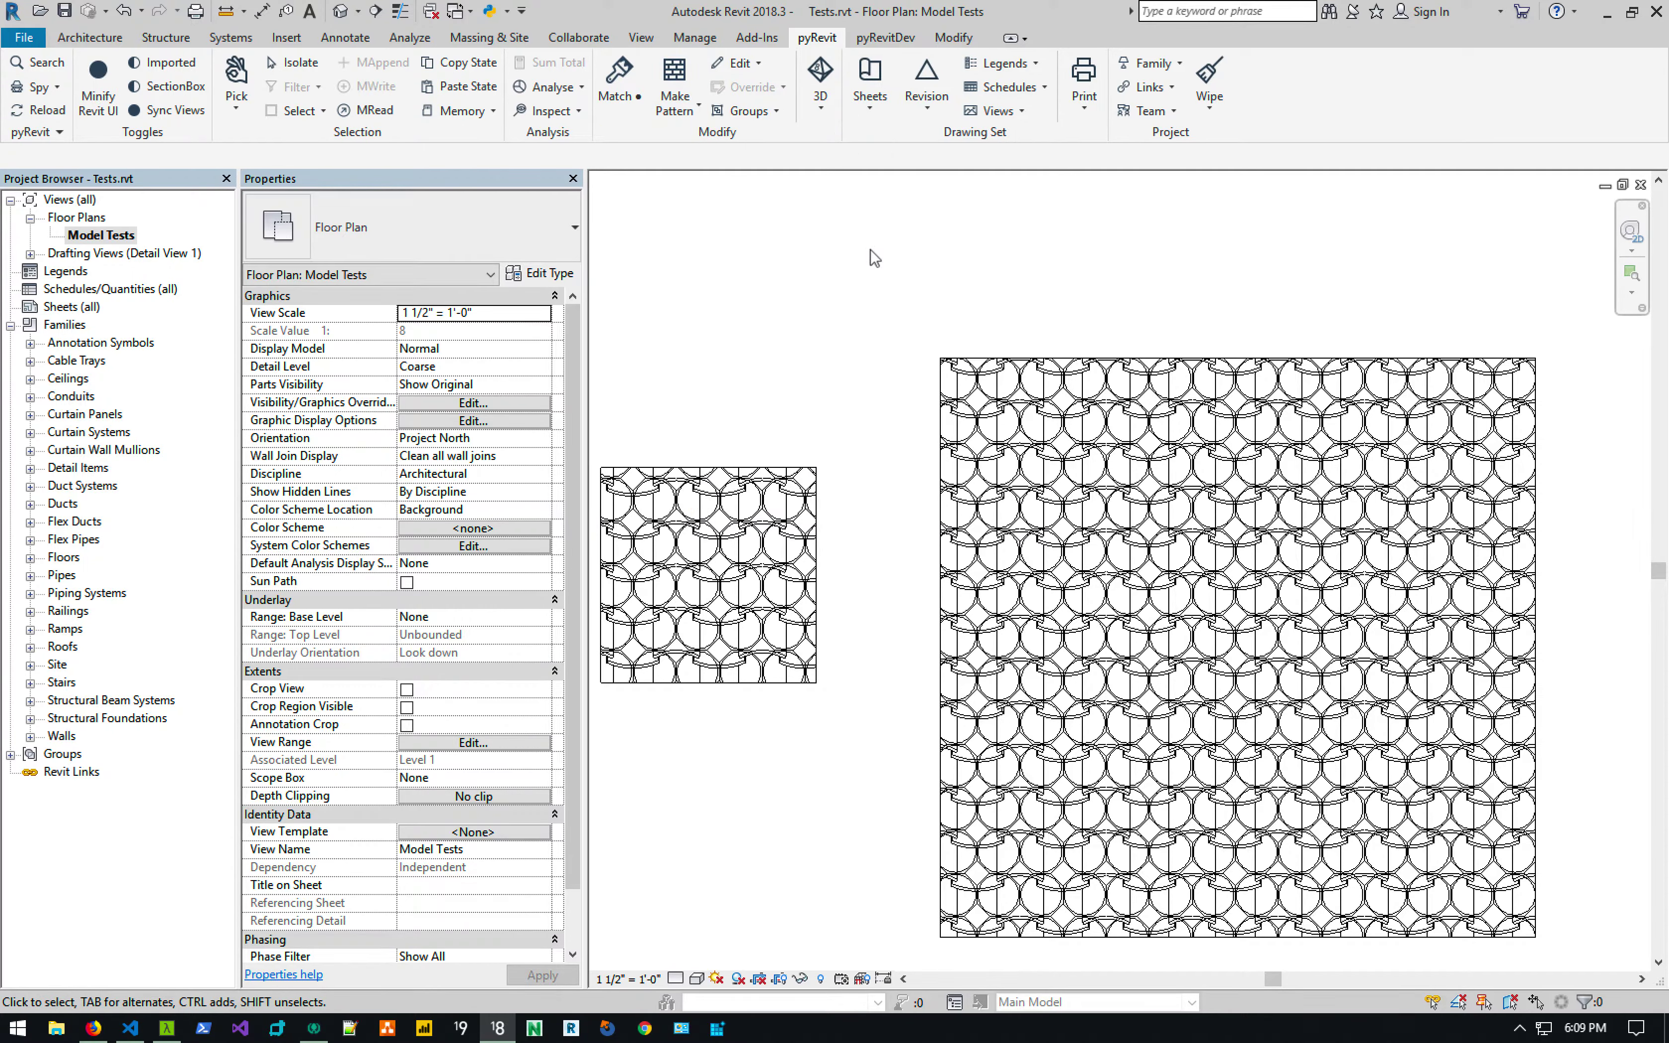
Remove the circle-patterned square from the stack and move the wavy Filled region 17 square well above the octagon square.
middle_click_drag(854, 310, 977, 440)
left_click(870, 598)
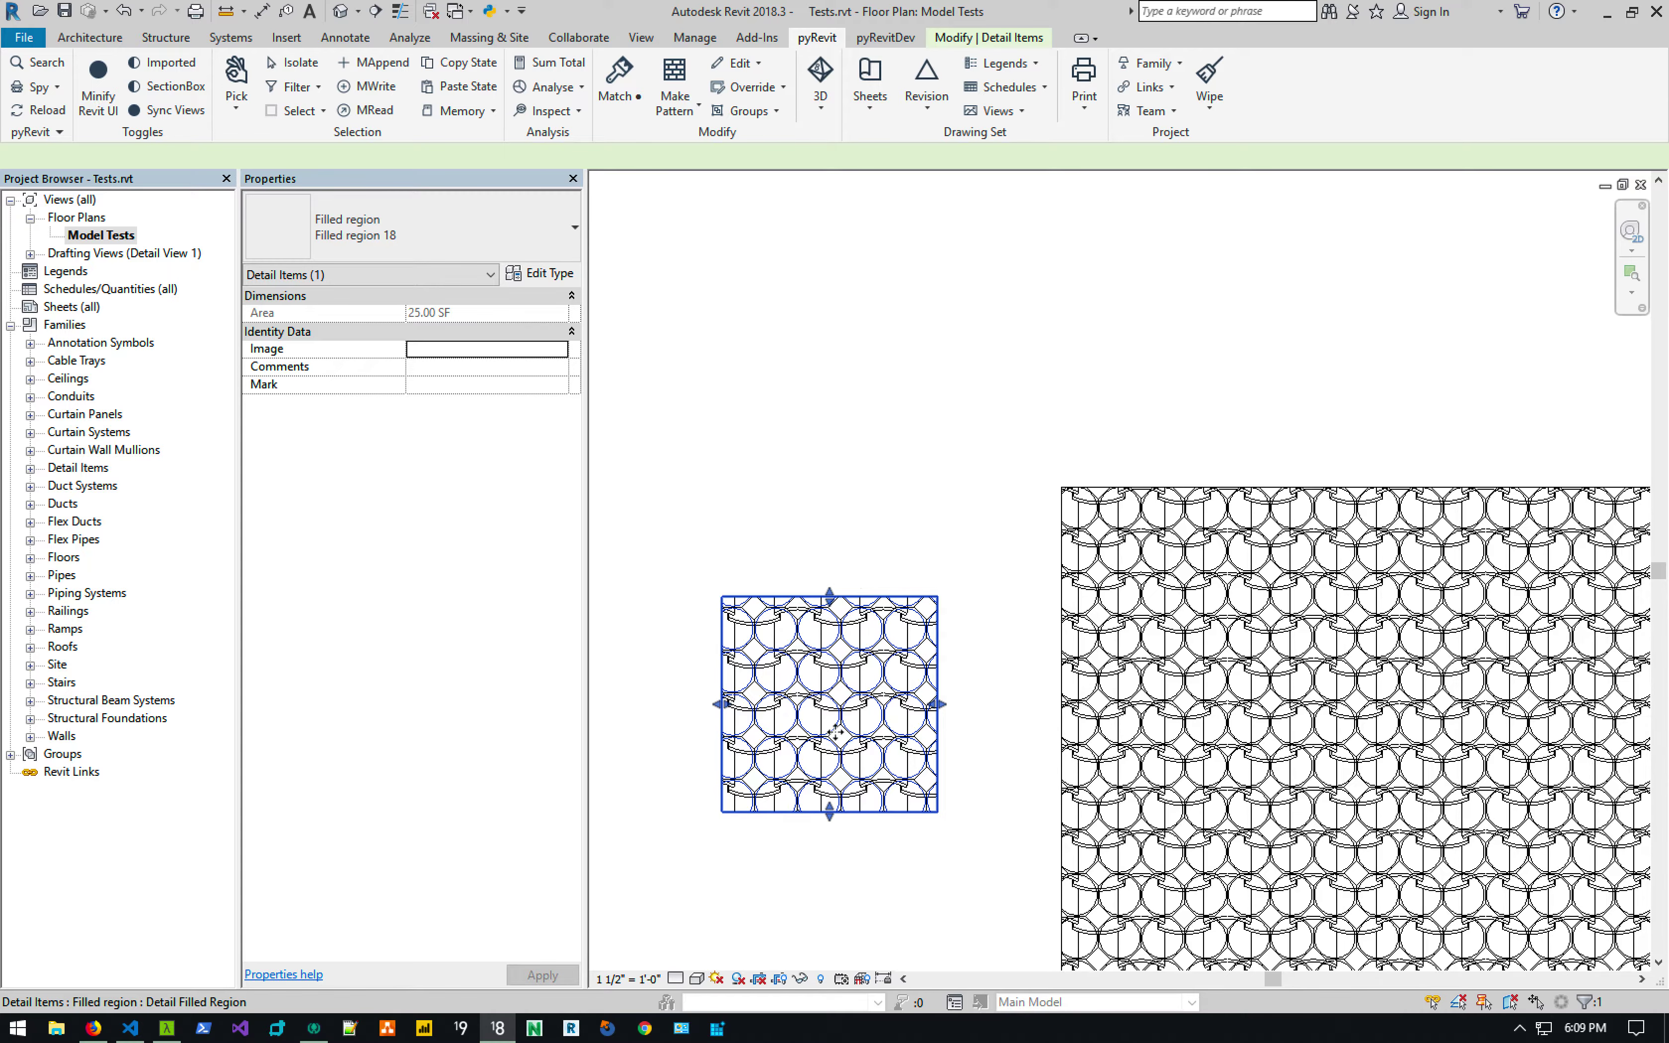
left_click_drag(837, 732, 936, 208)
left_click(883, 598)
middle_click_drag(978, 240, 913, 490)
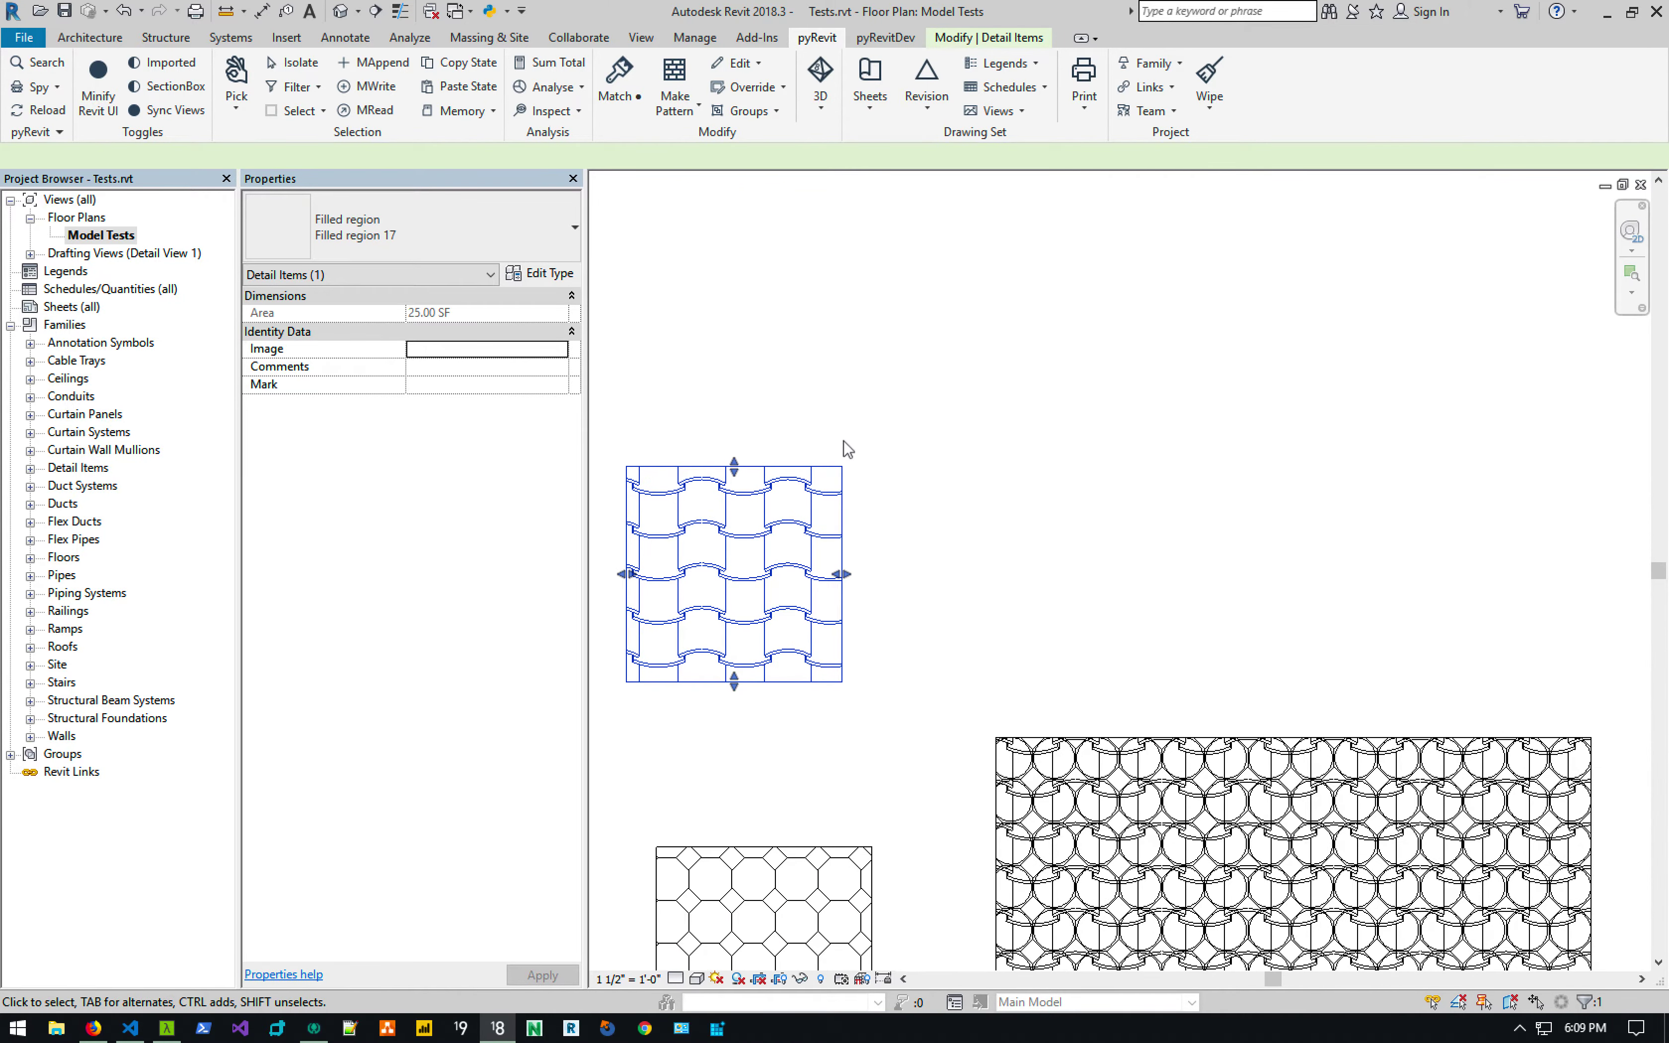
left_click_drag(806, 468, 854, 276)
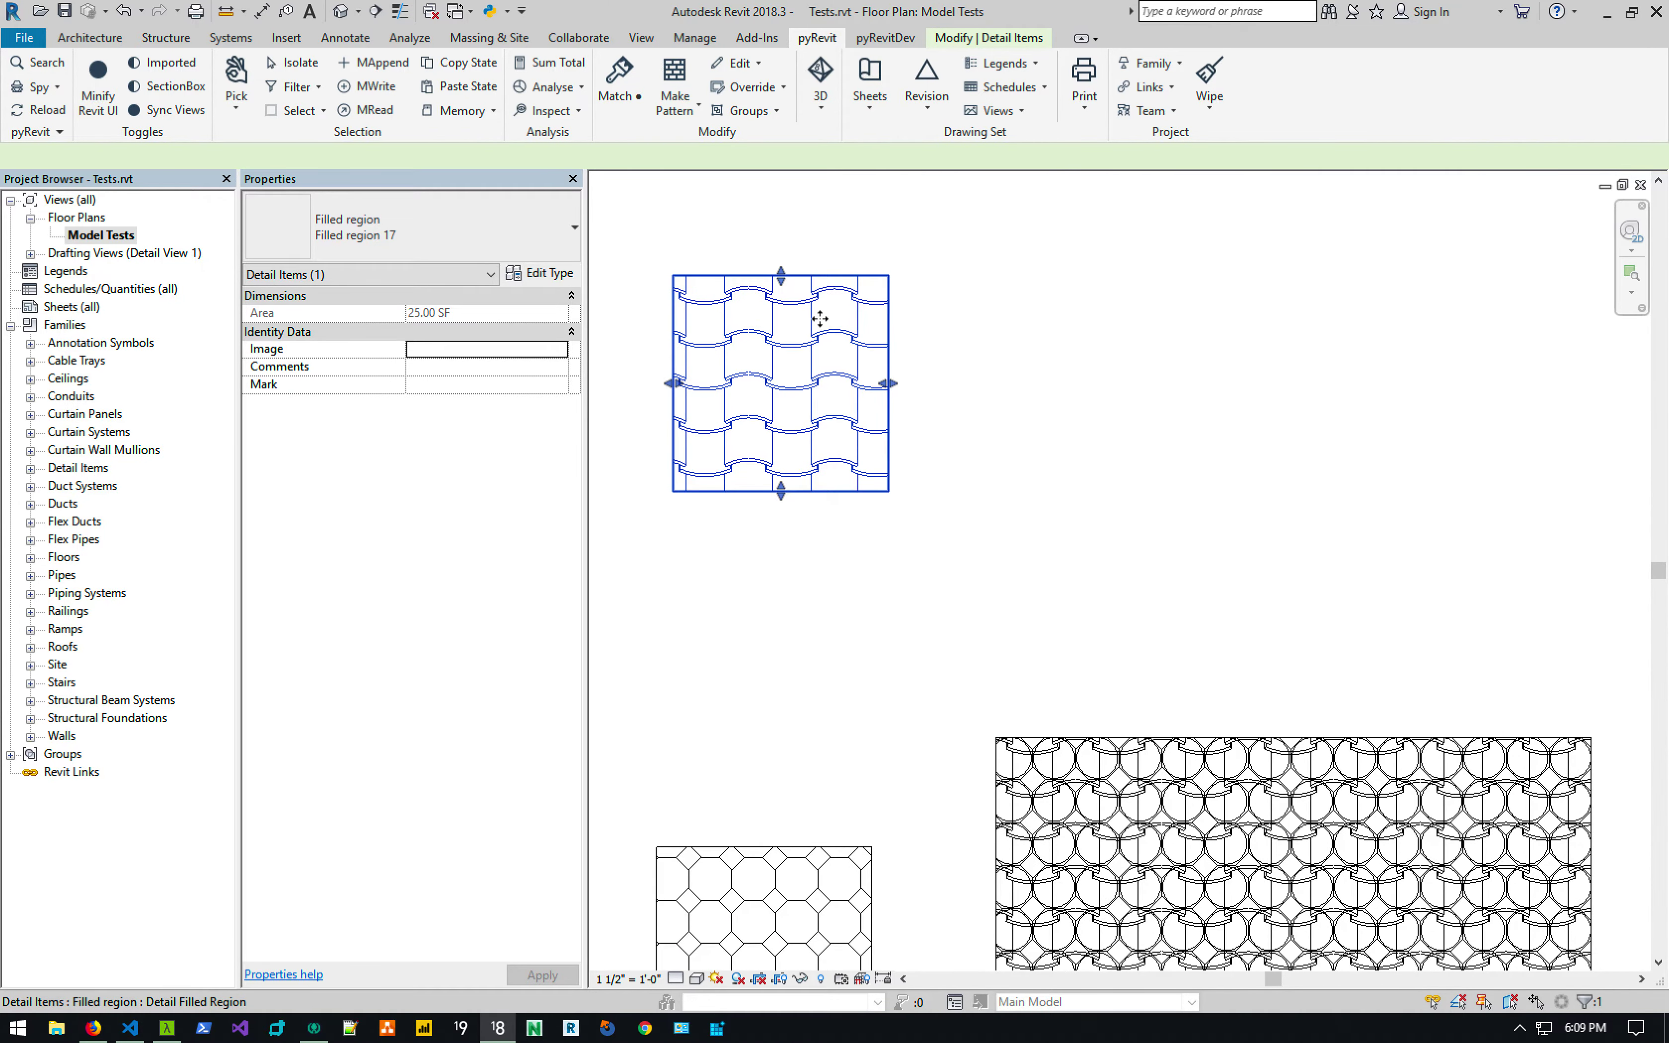
Copy the wavy Filled region 17 square horizontally to its right, leaving a gap between the two.
key("c")
key("o")
left_click(812, 356)
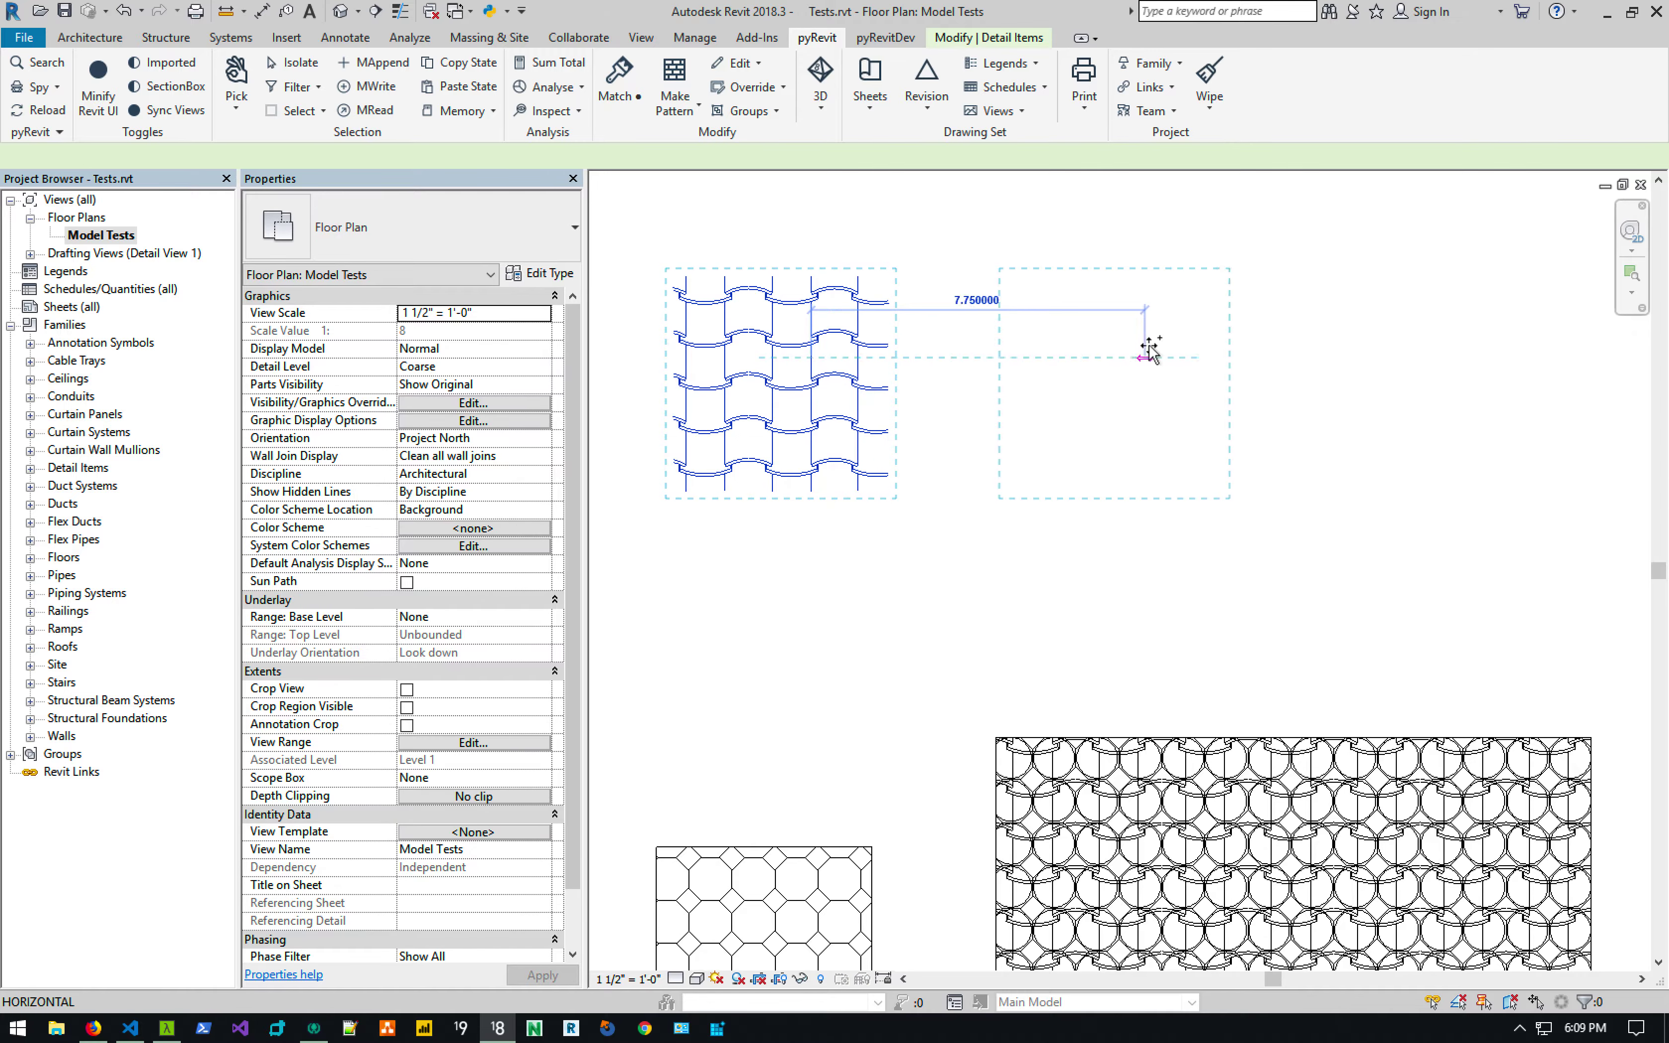
left_click(1162, 355)
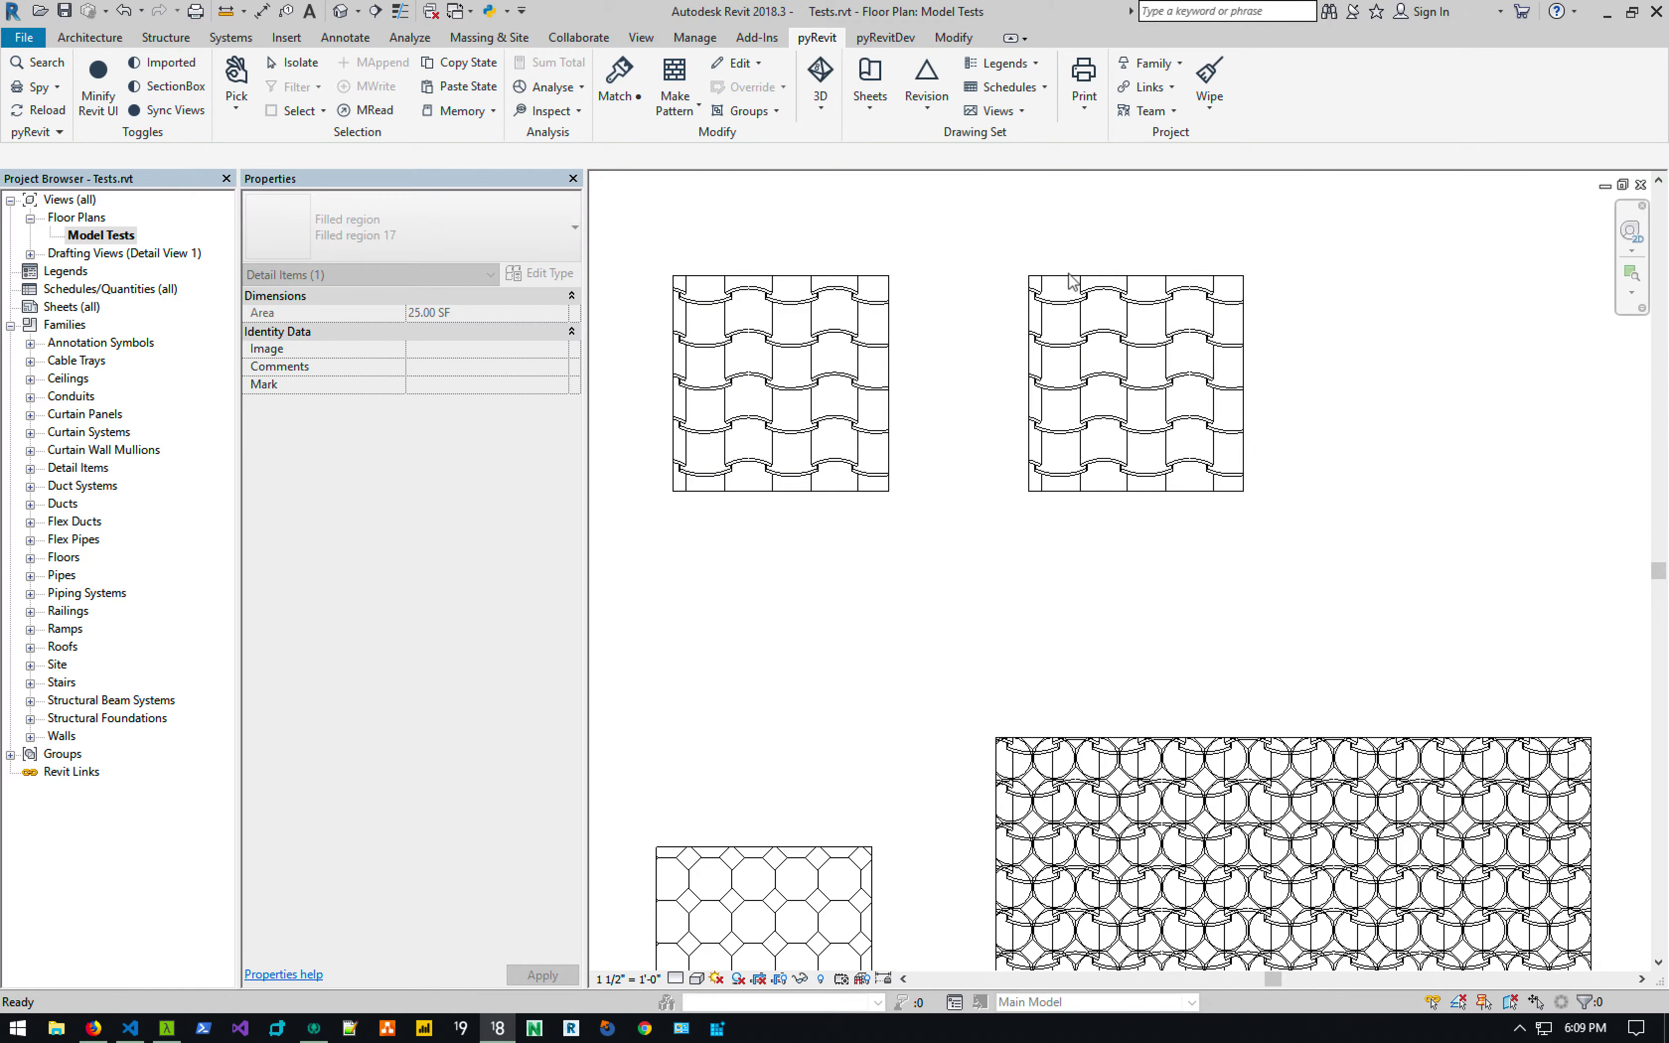
left_click(767, 231)
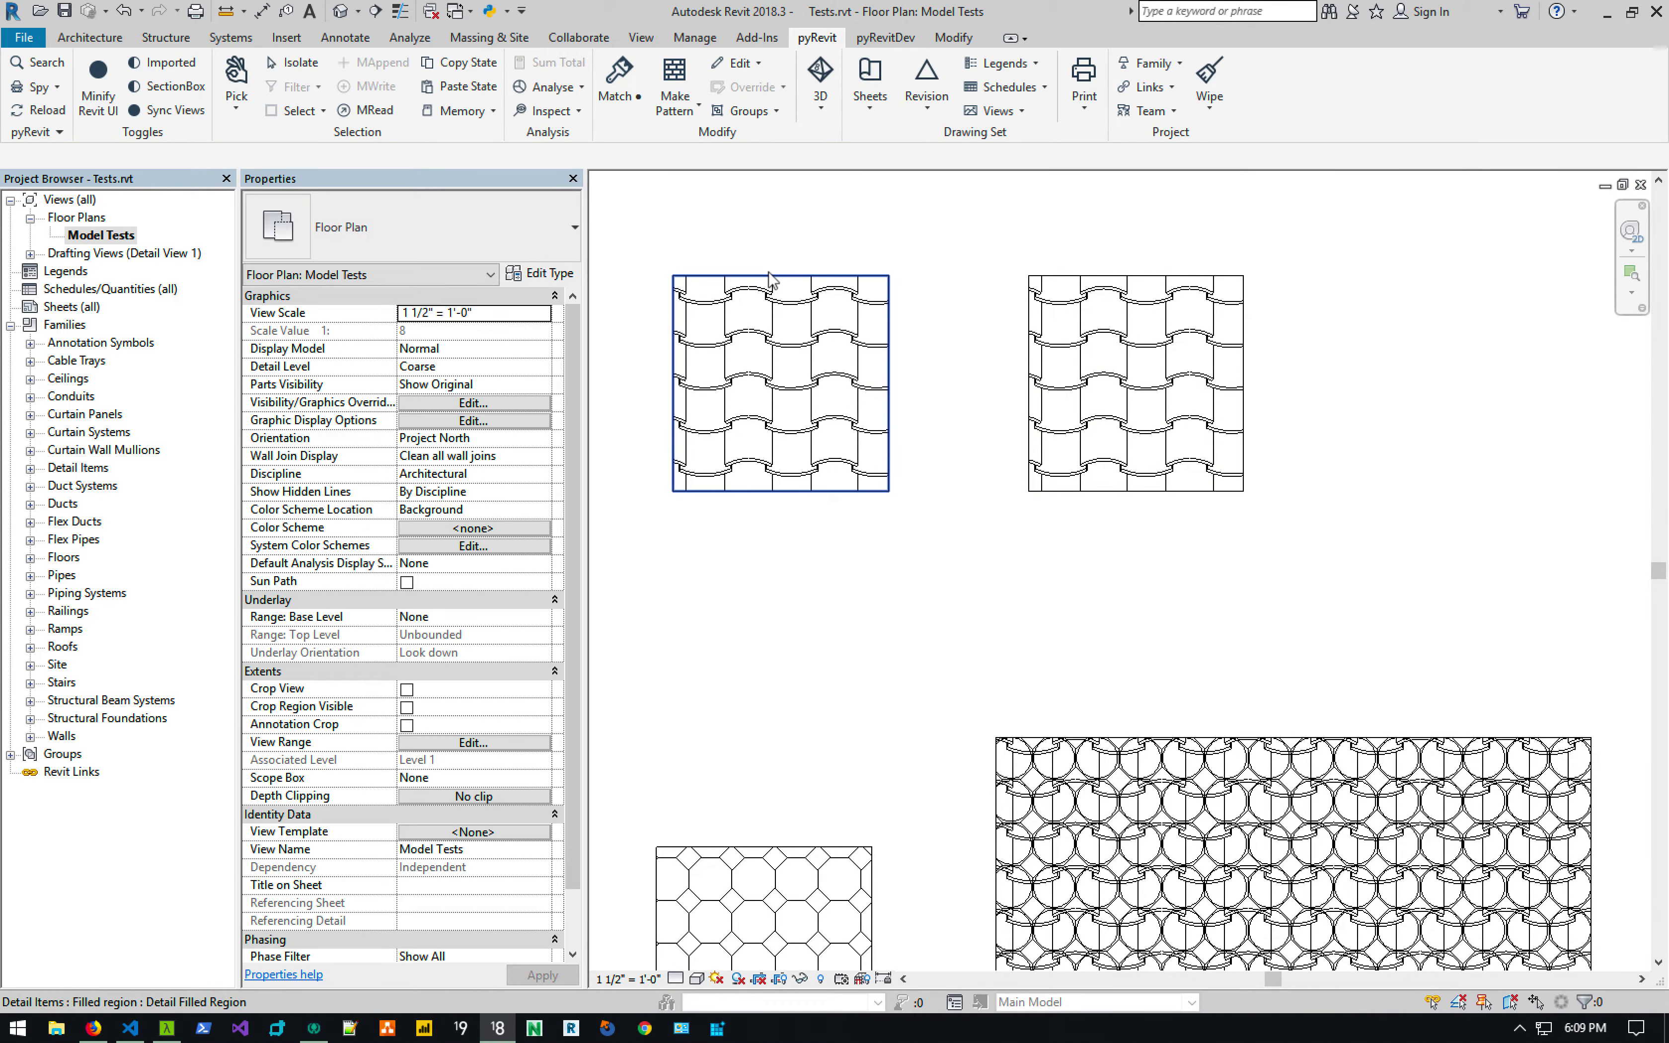
Create a detail pattern named model2det from the original wavy square, using its opposite corners as the pattern area.
left_click(674, 81)
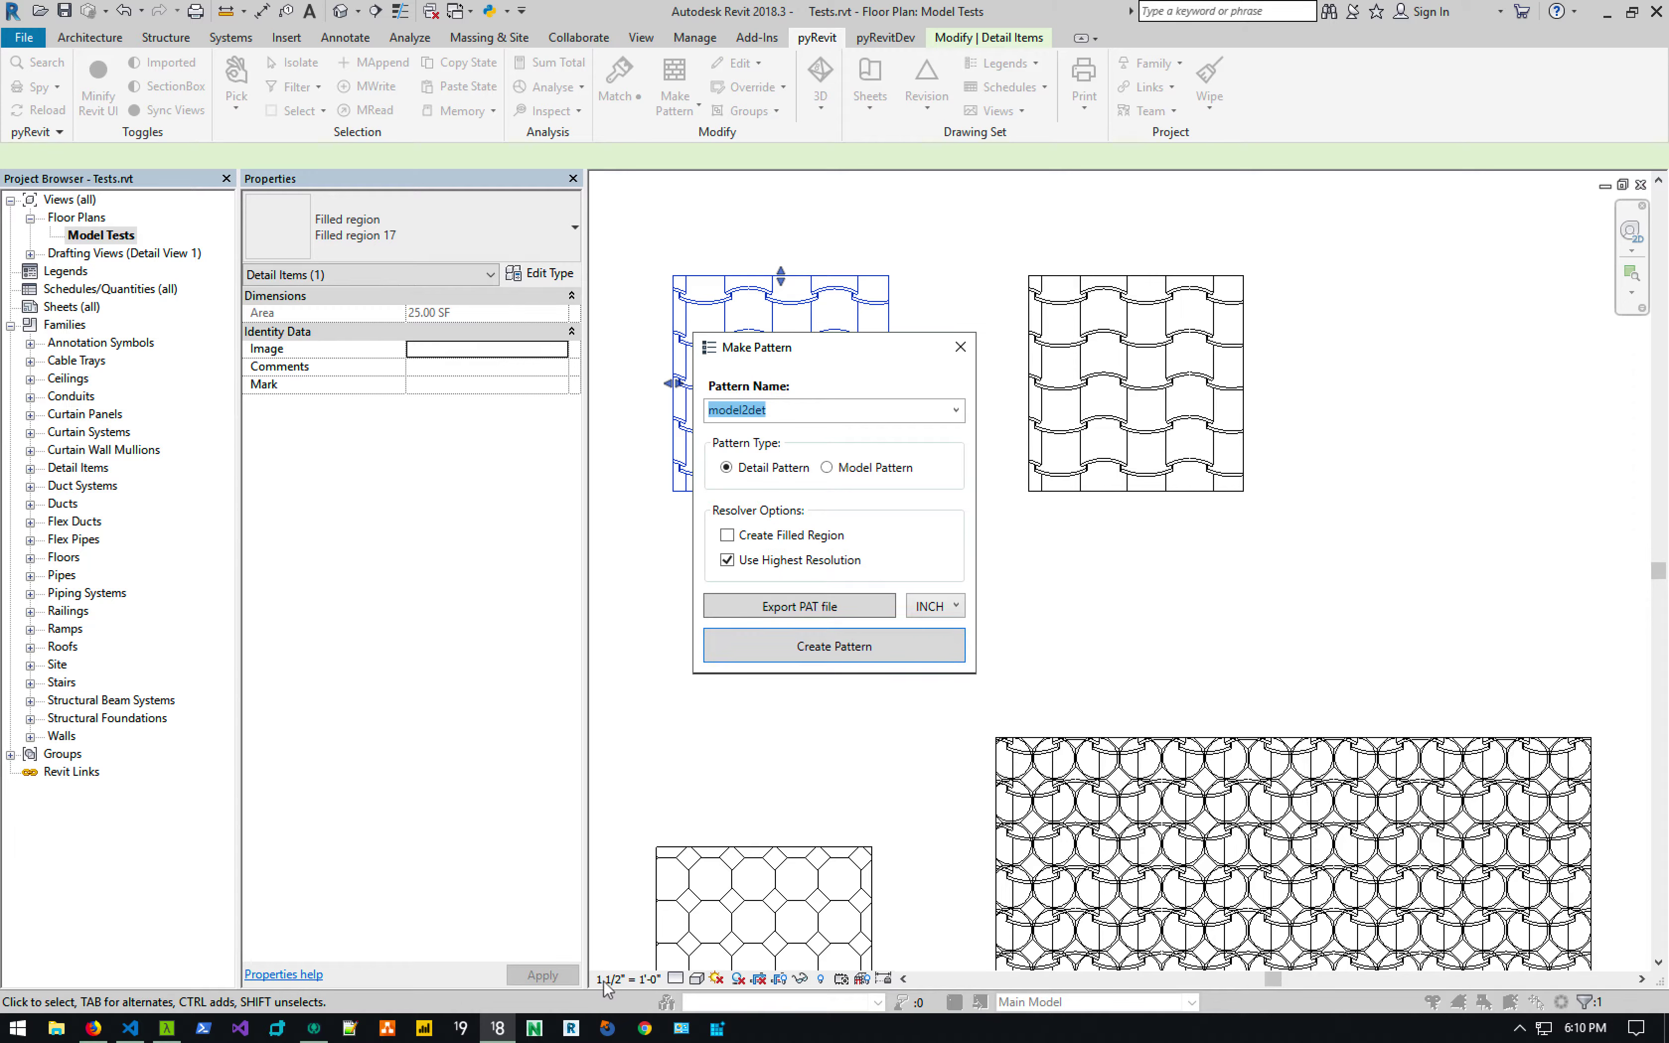
left_click(779, 655)
left_click(673, 491)
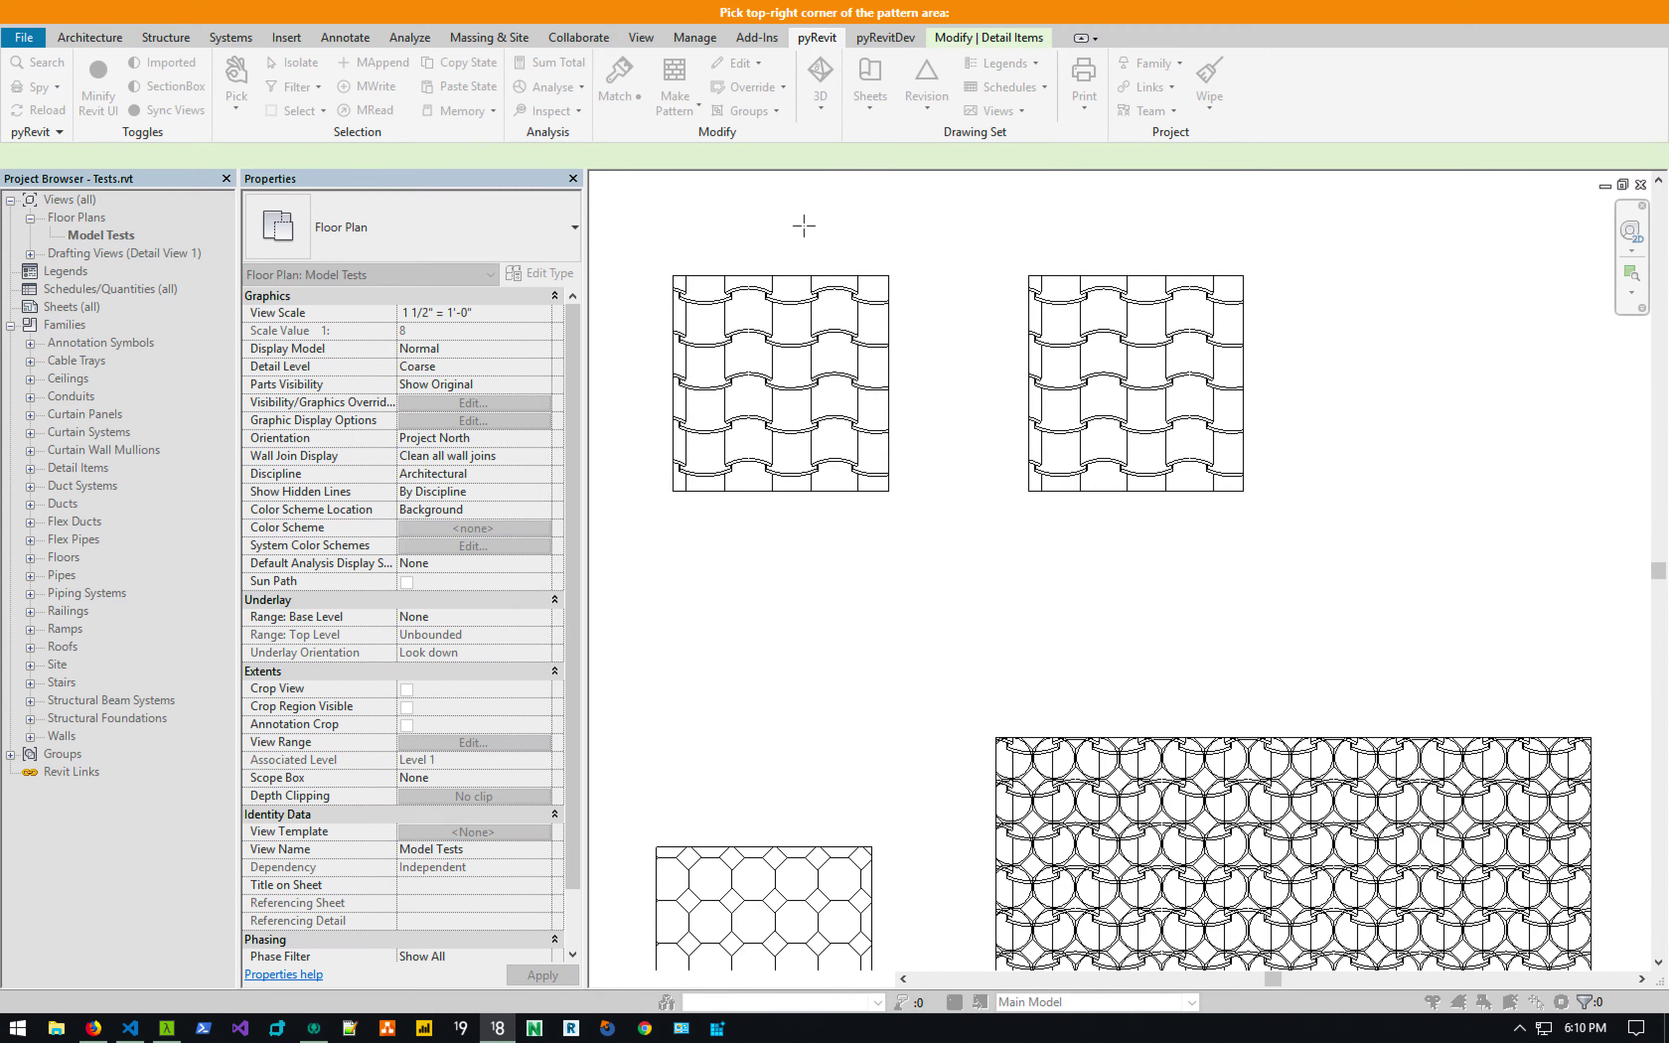
left_click(888, 275)
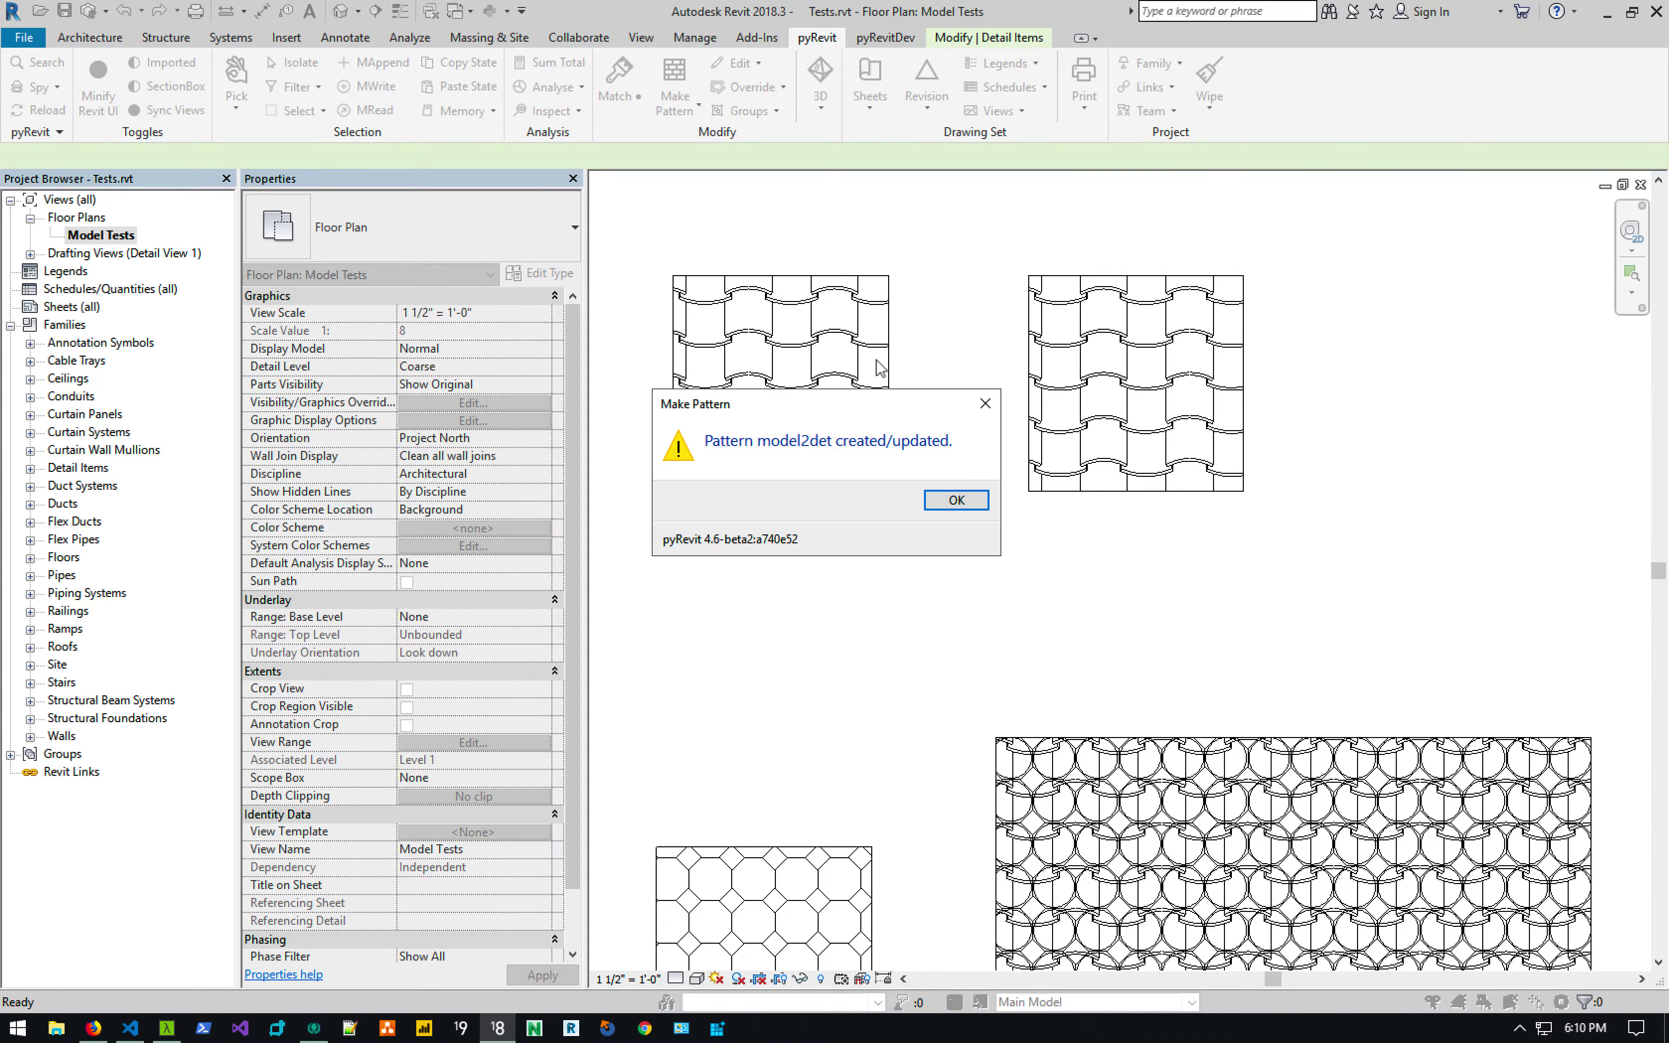
left_click(937, 498)
Duplicate the copied wavy square's type as Filled region 28.
left_click(1103, 277)
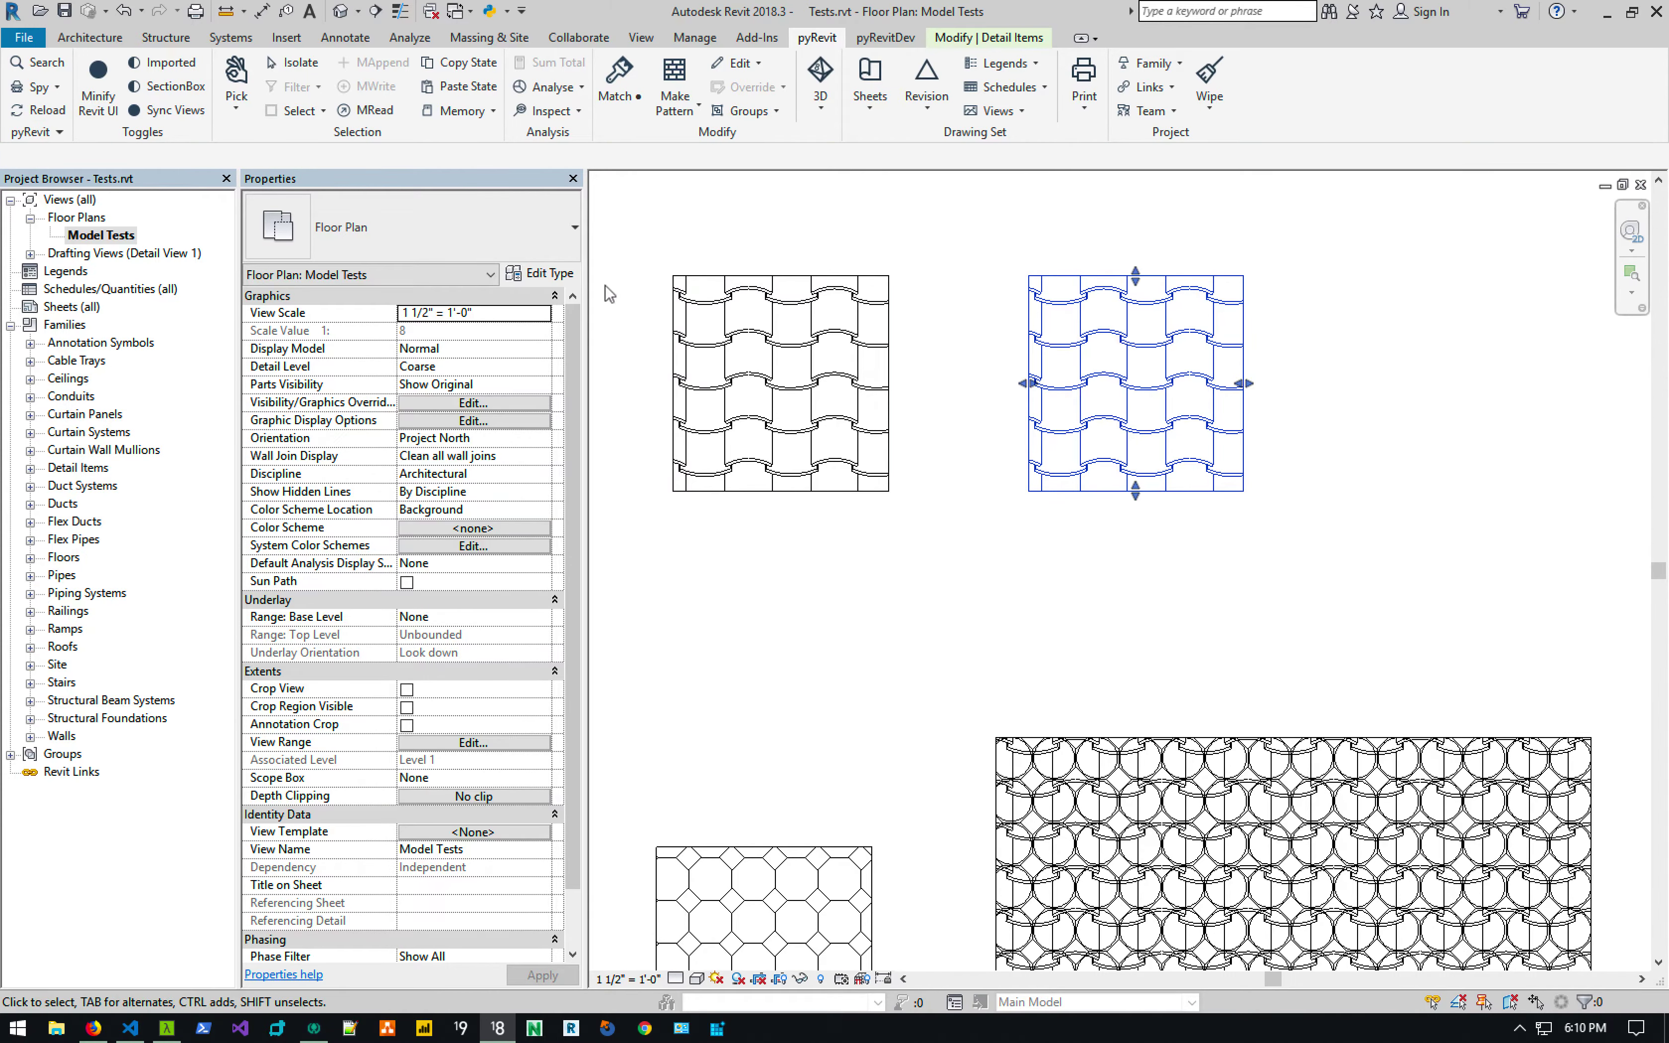
left_click(549, 274)
left_click(831, 217)
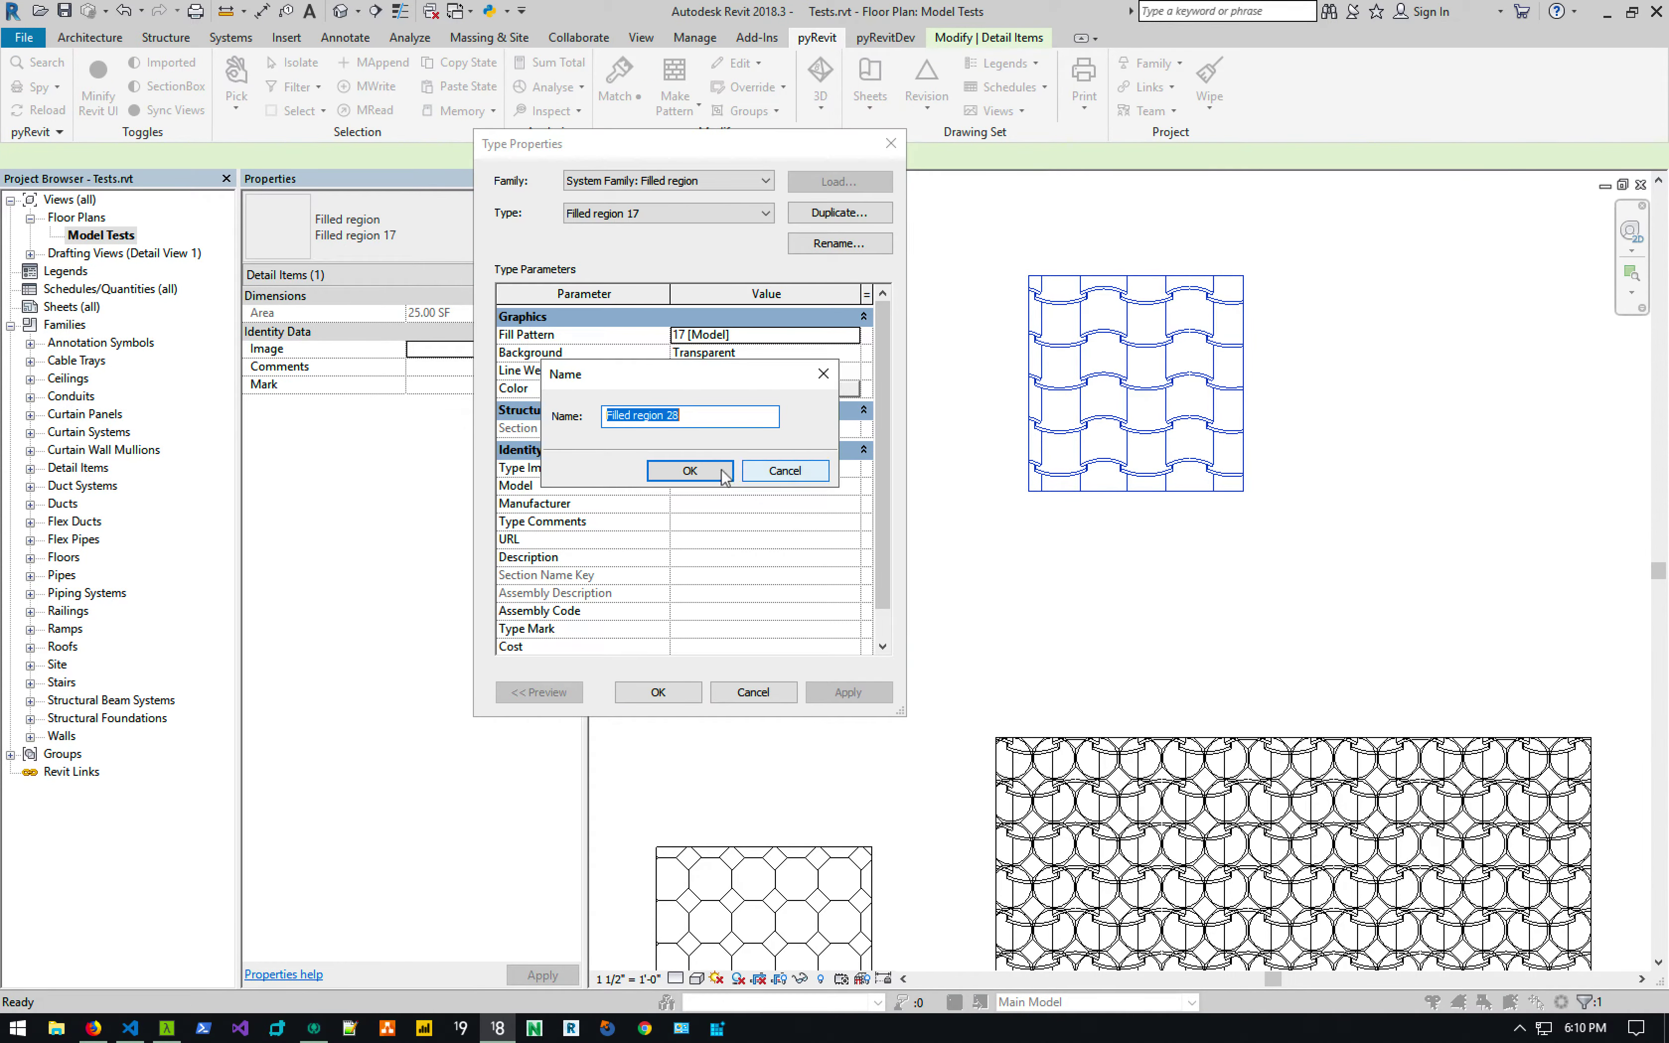
left_click(725, 475)
Set the fill pattern of the Filled region 28 type to the model2det drafting pattern.
left_click(850, 337)
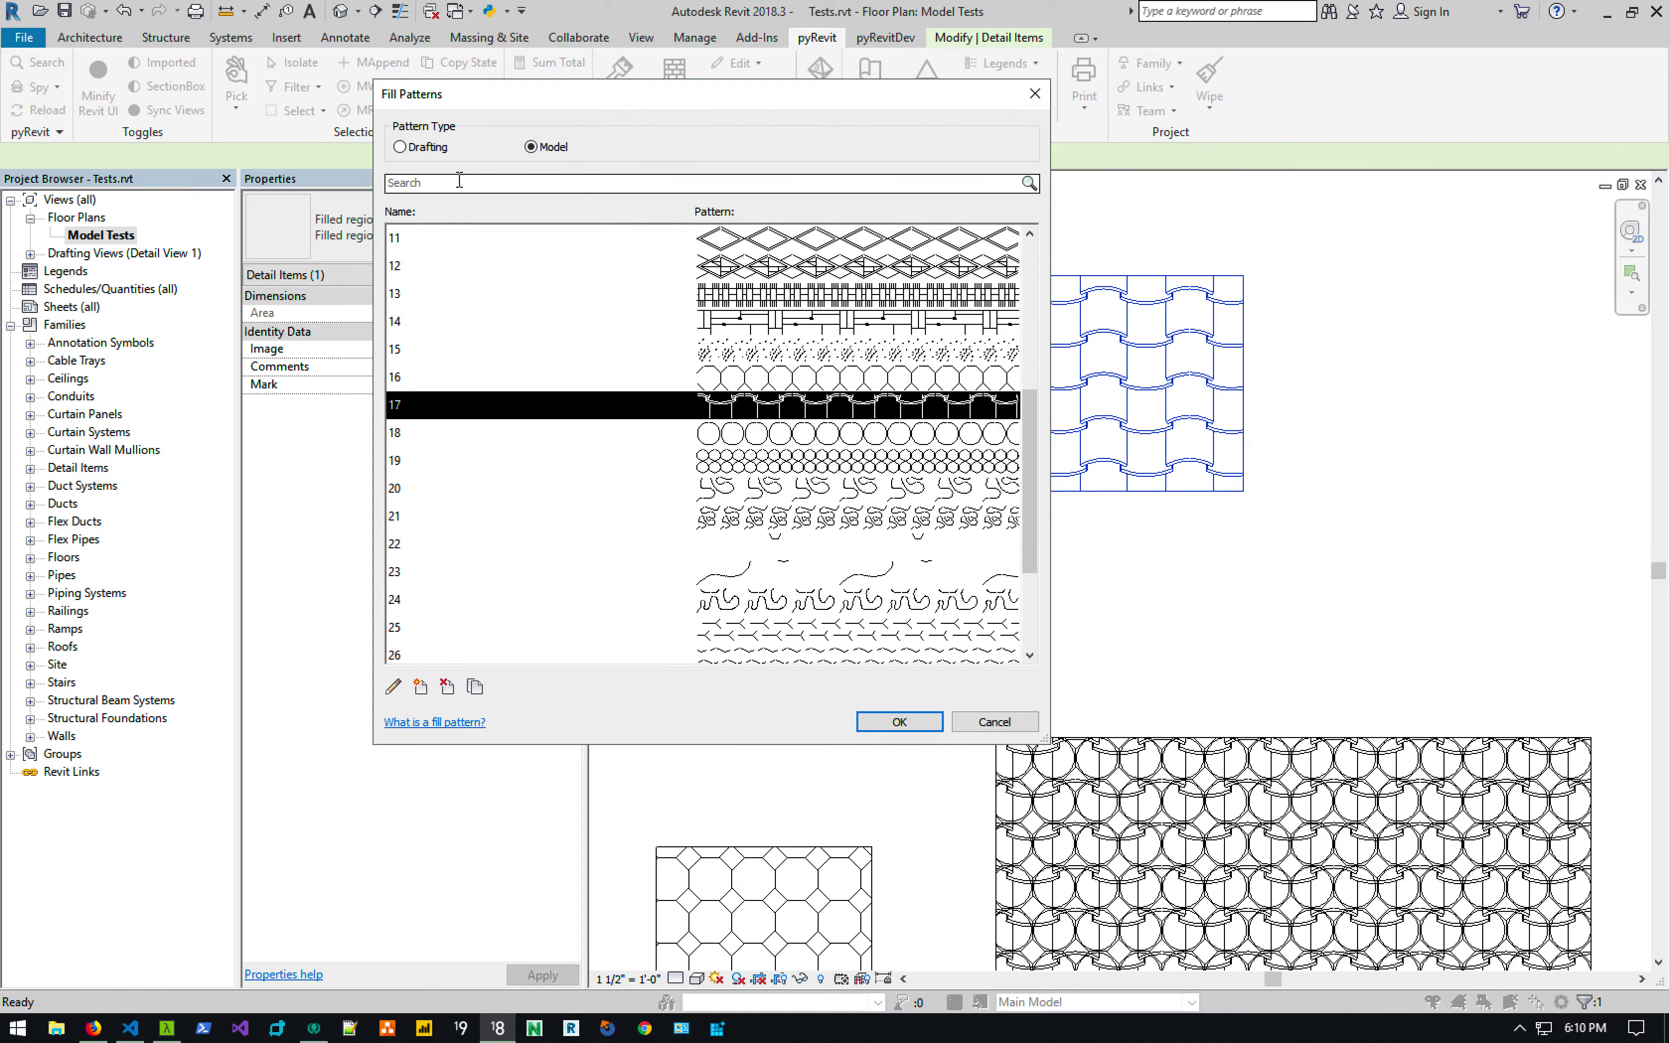
left_click(399, 146)
left_click(763, 297)
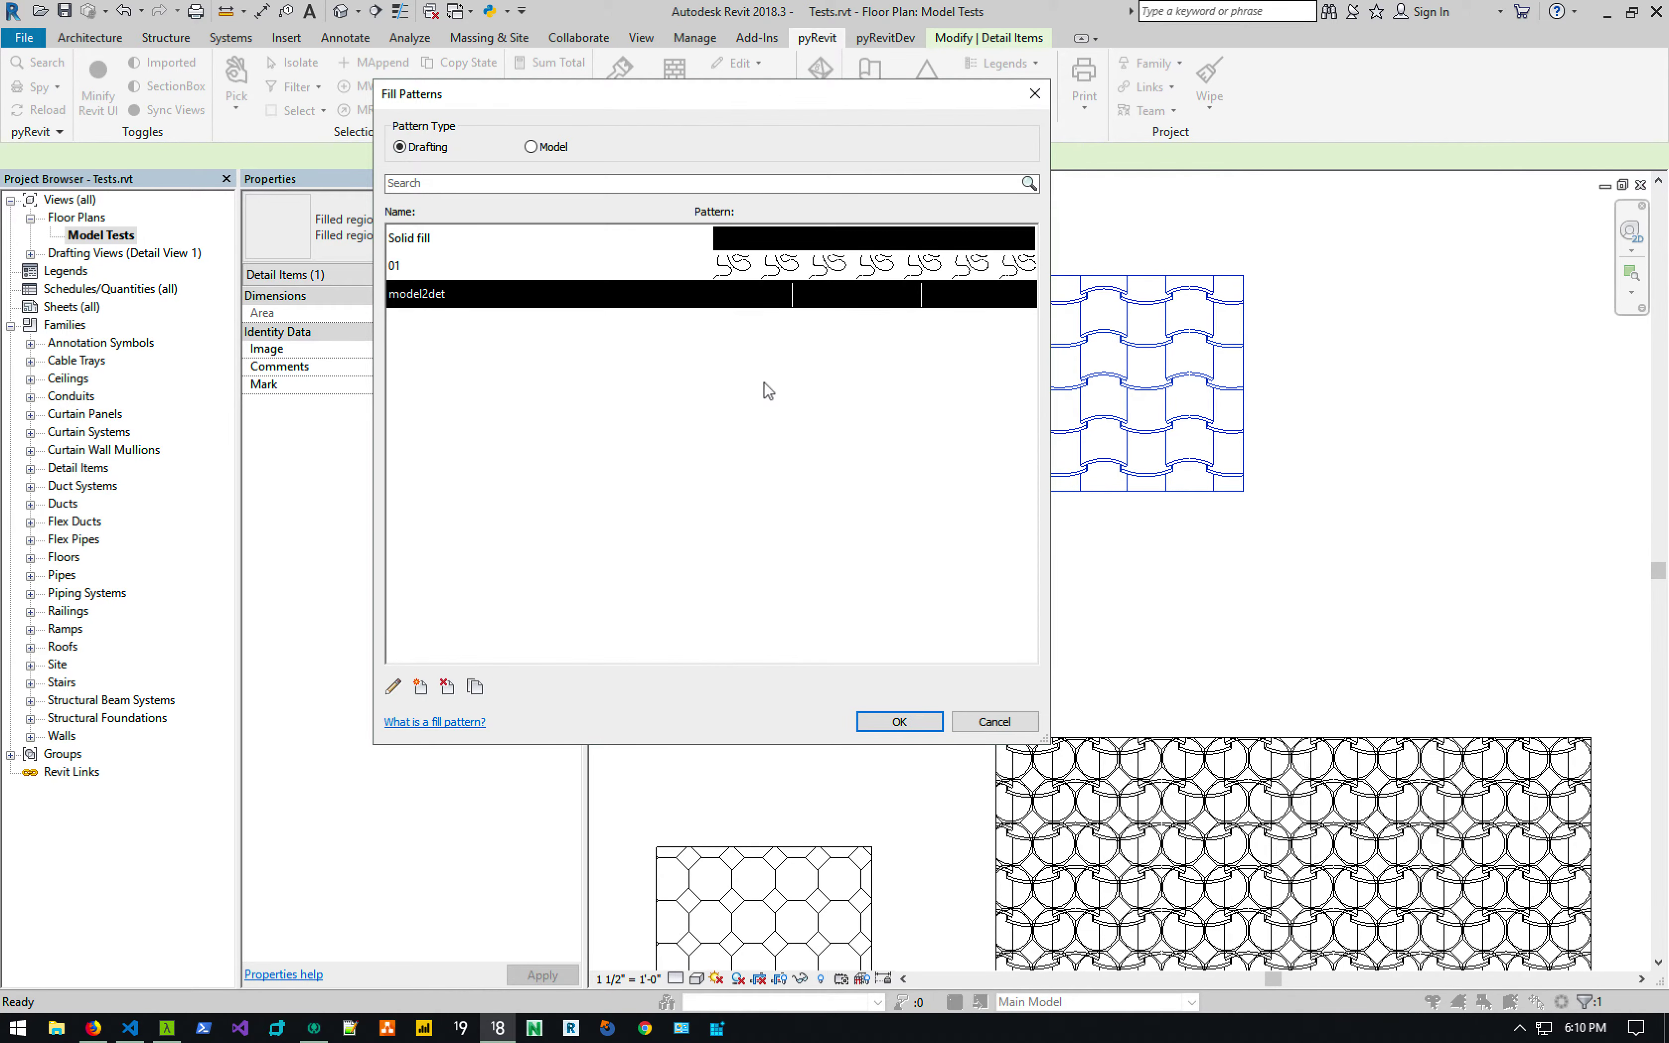
left_click(899, 722)
left_click(652, 692)
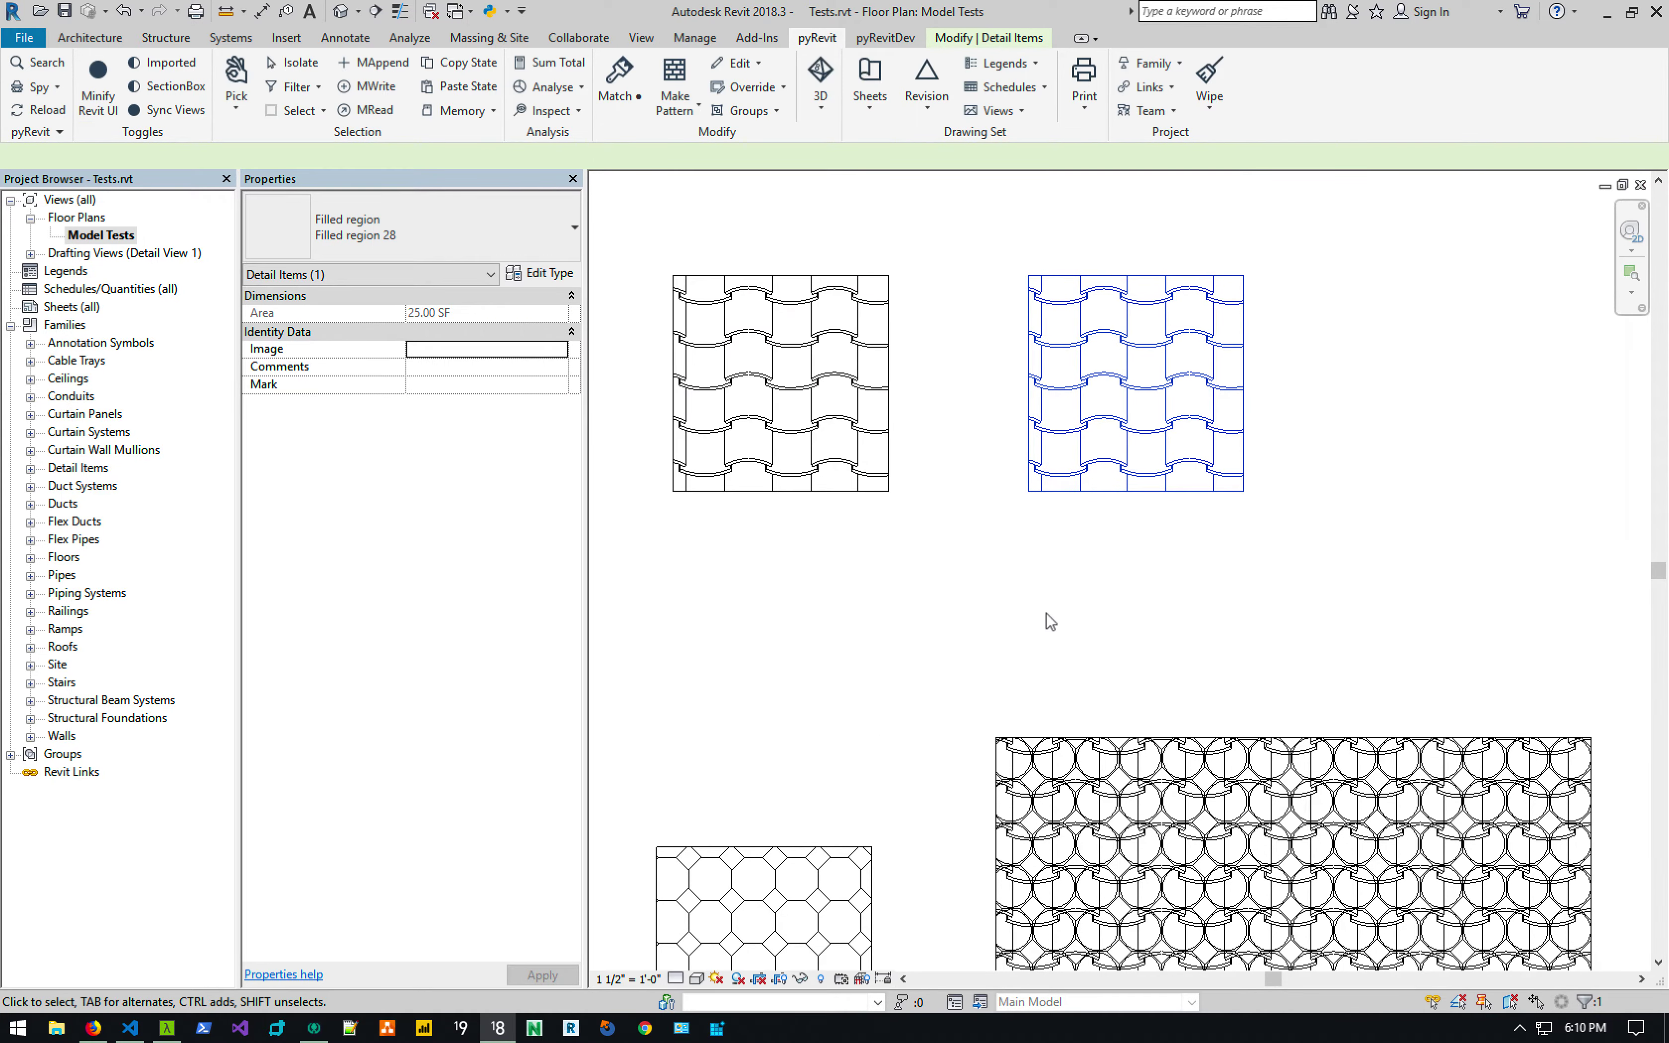
left_click(1052, 635)
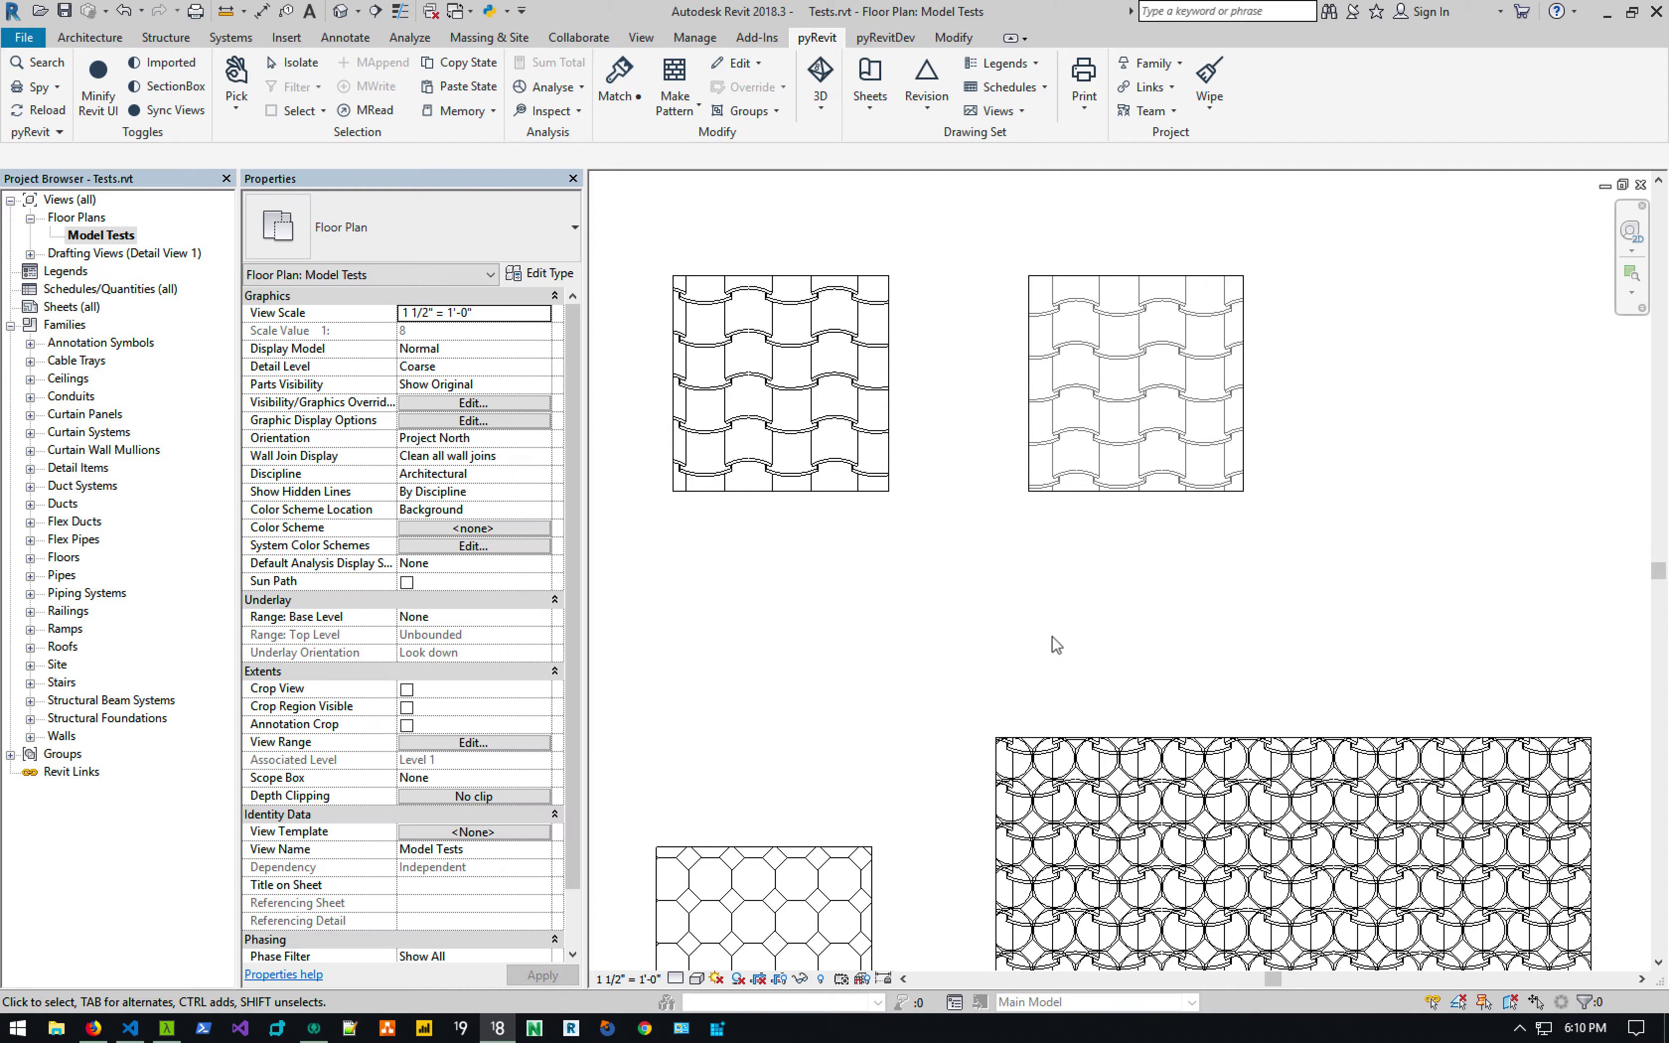
Change the floor plan's view scale to 3" = 1'-0" to compare the model and drafting patterns.
left_click(631, 976)
left_click(648, 410)
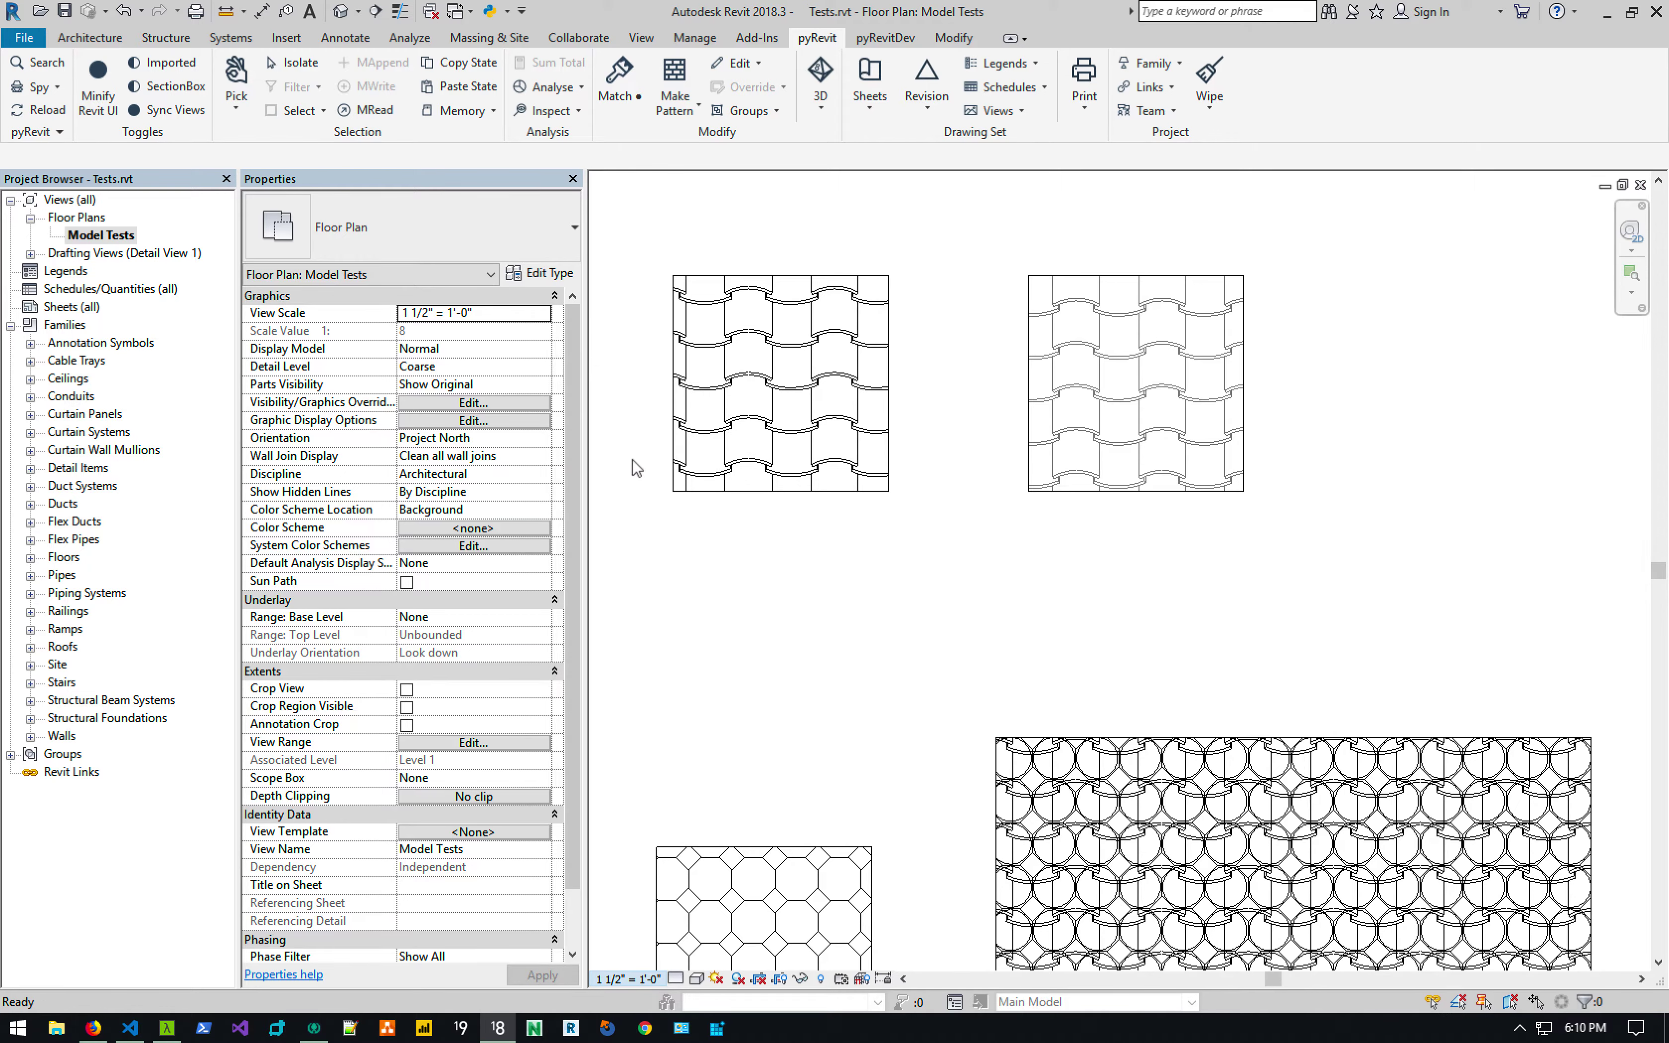
middle_click_drag(906, 514, 939, 545)
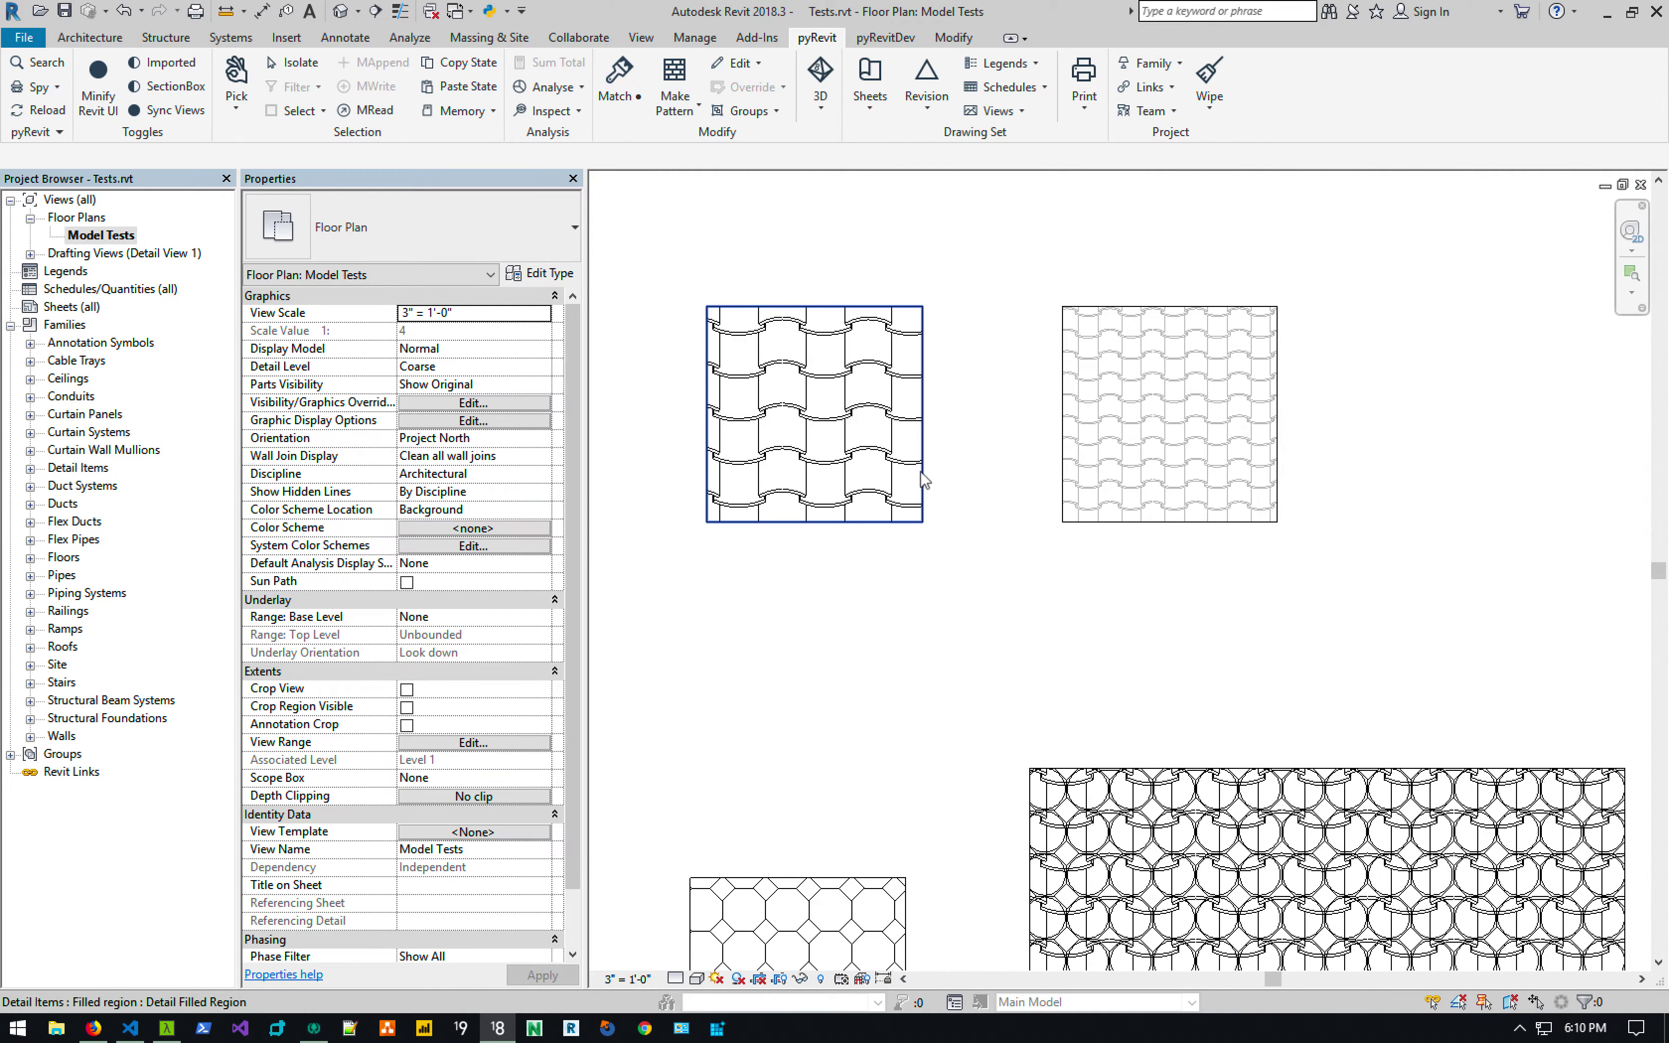
Compare the original wavy square's model pattern with the drafting pattern in the neighbouring copy at the current view scale.
left_click(840, 419)
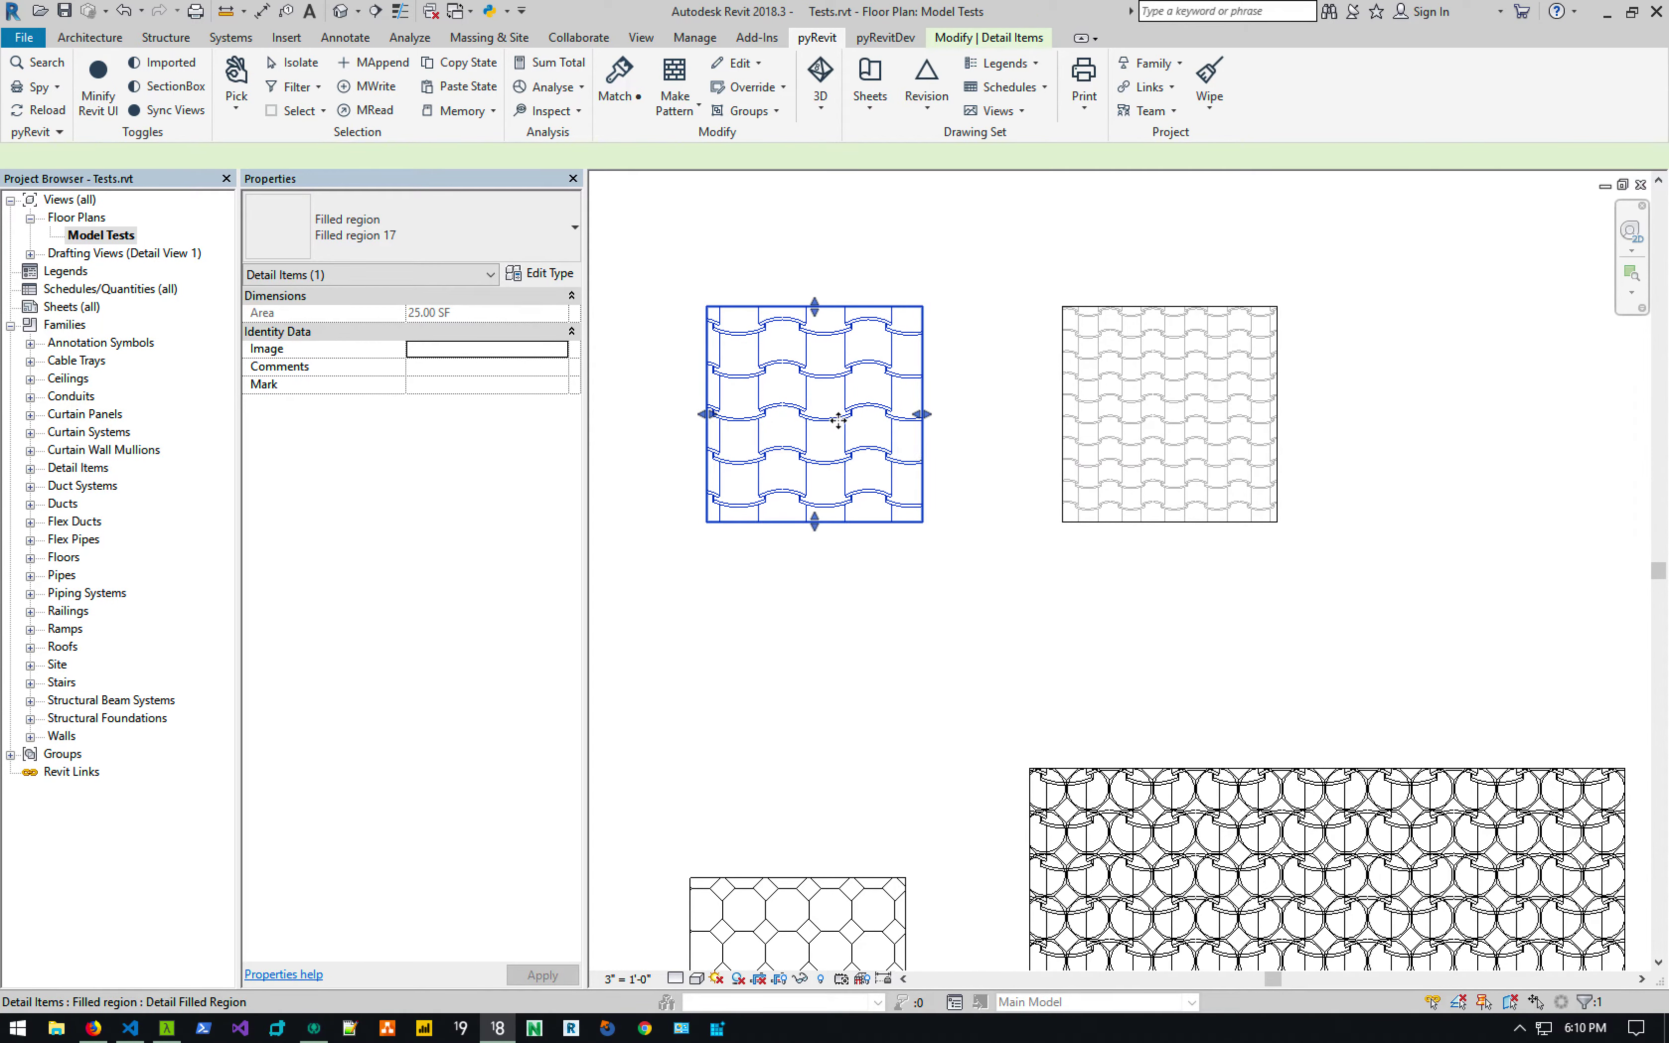
left_click(1099, 393)
left_click(1066, 394)
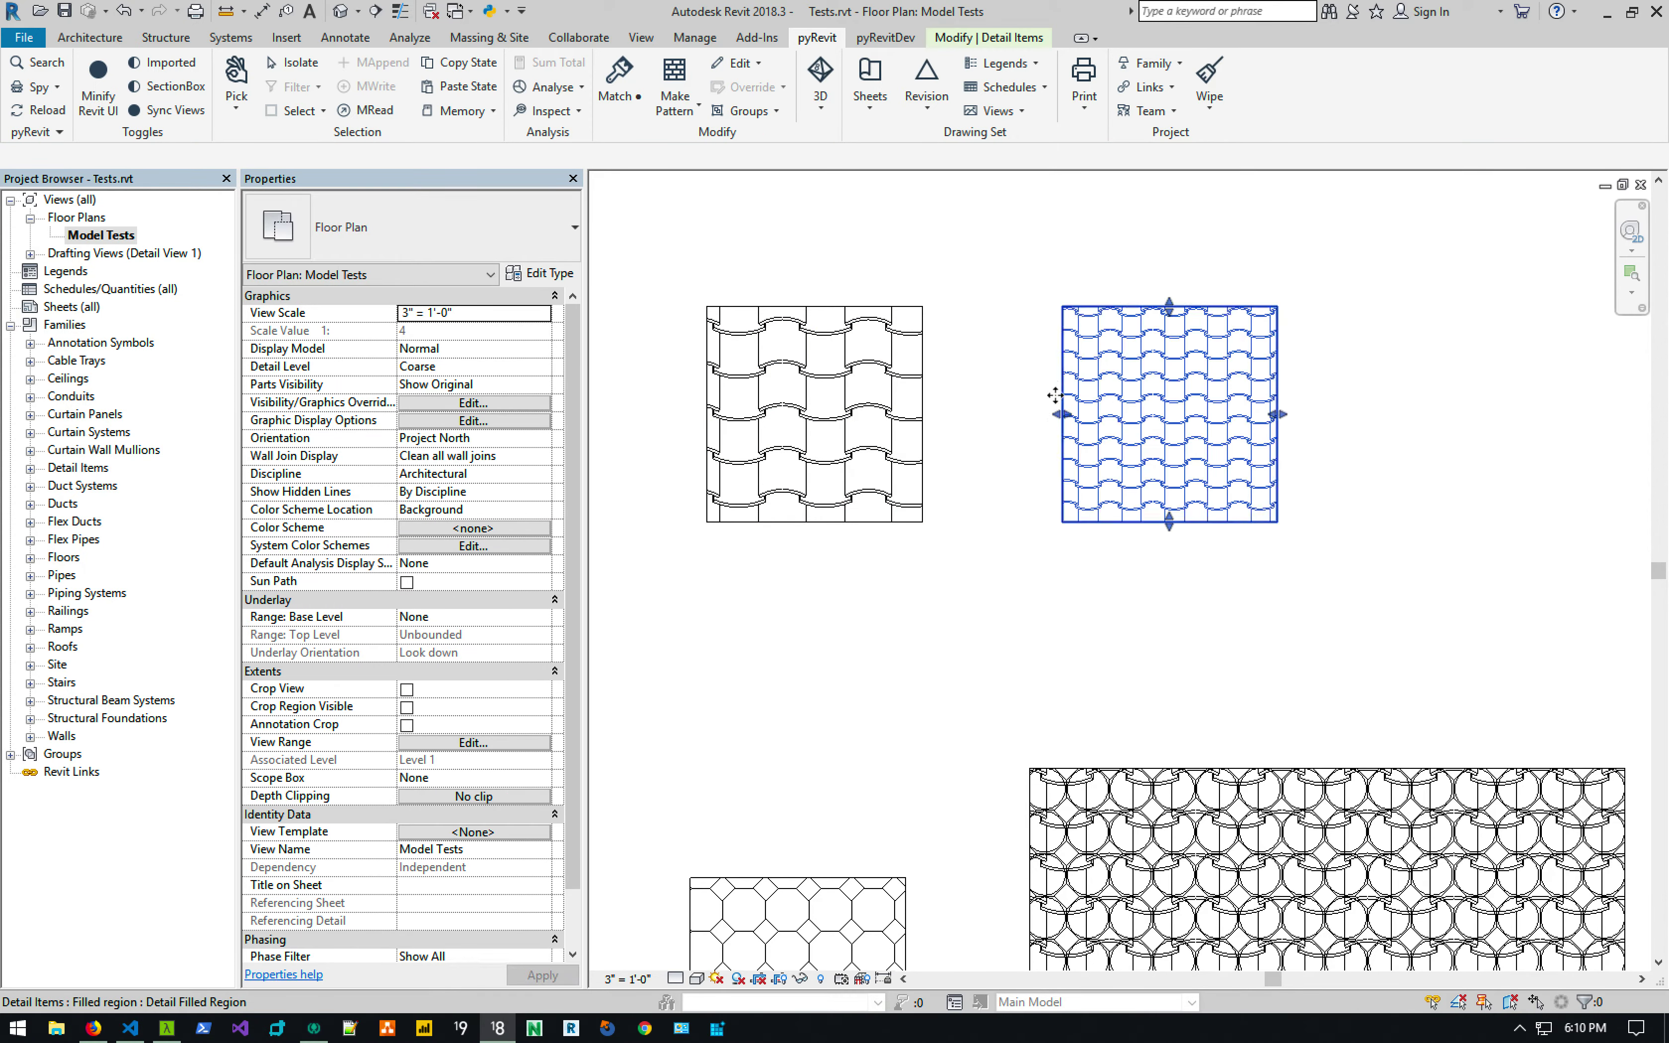
left_click(1045, 477)
scroll(1092, 421, "up", 1)
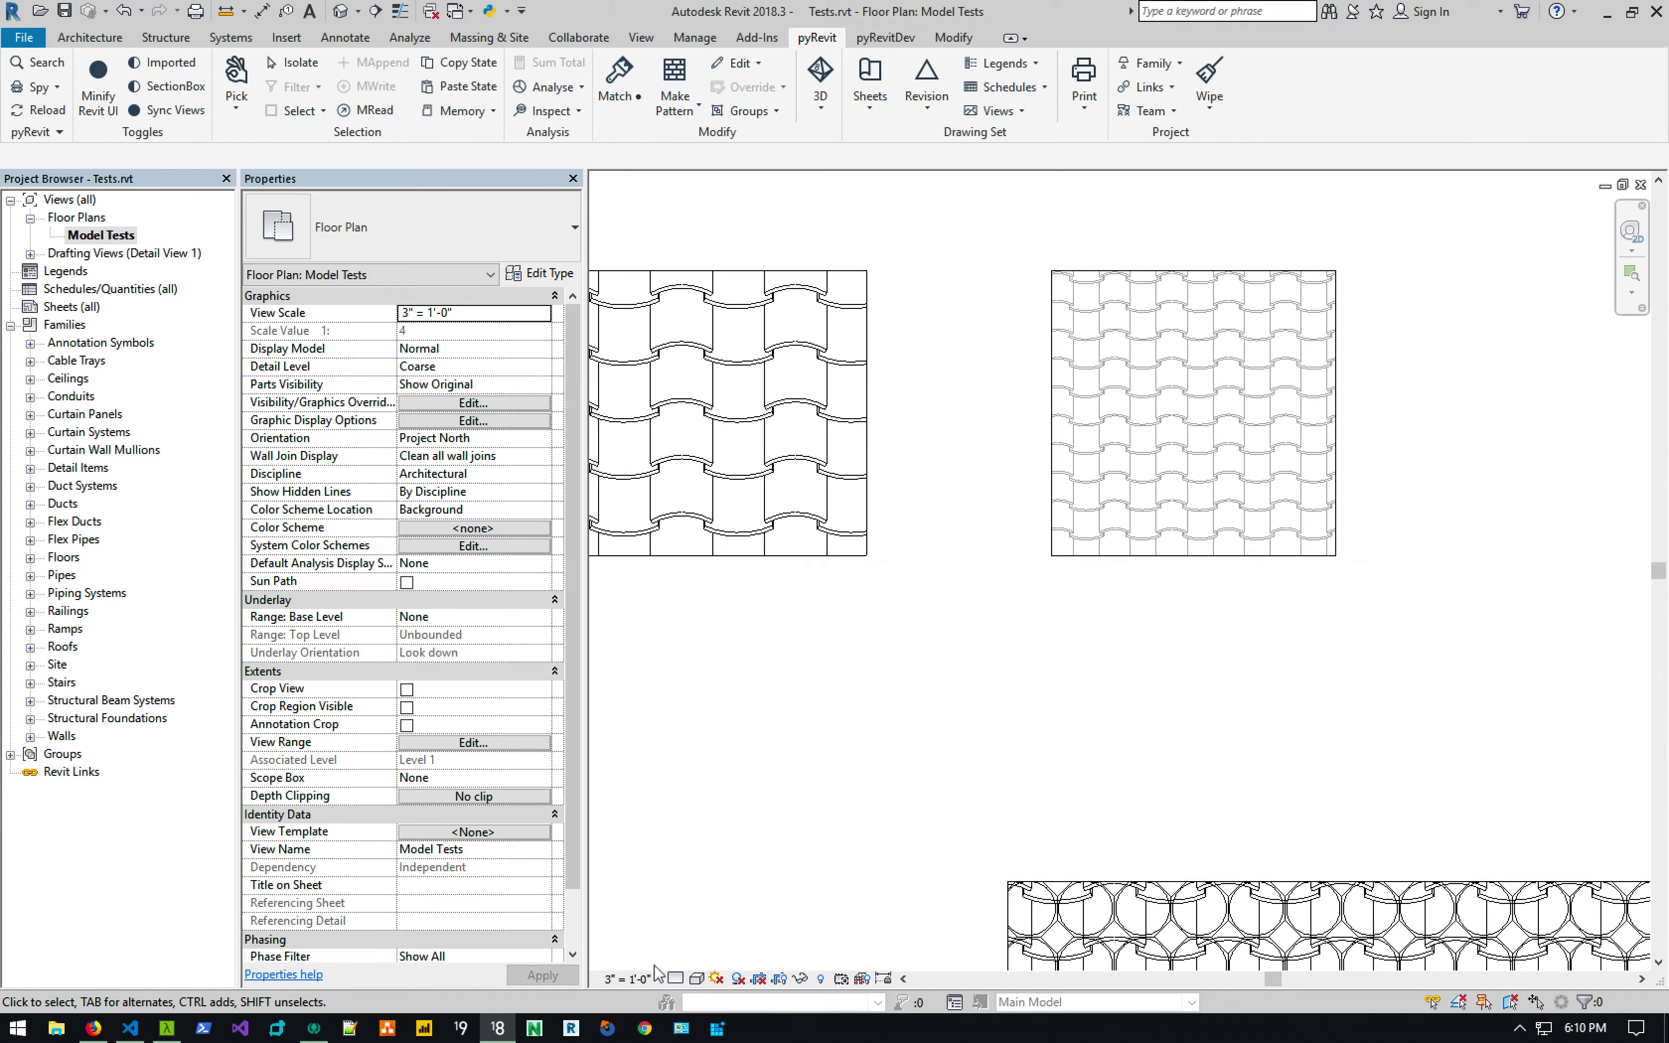
left_click(639, 978)
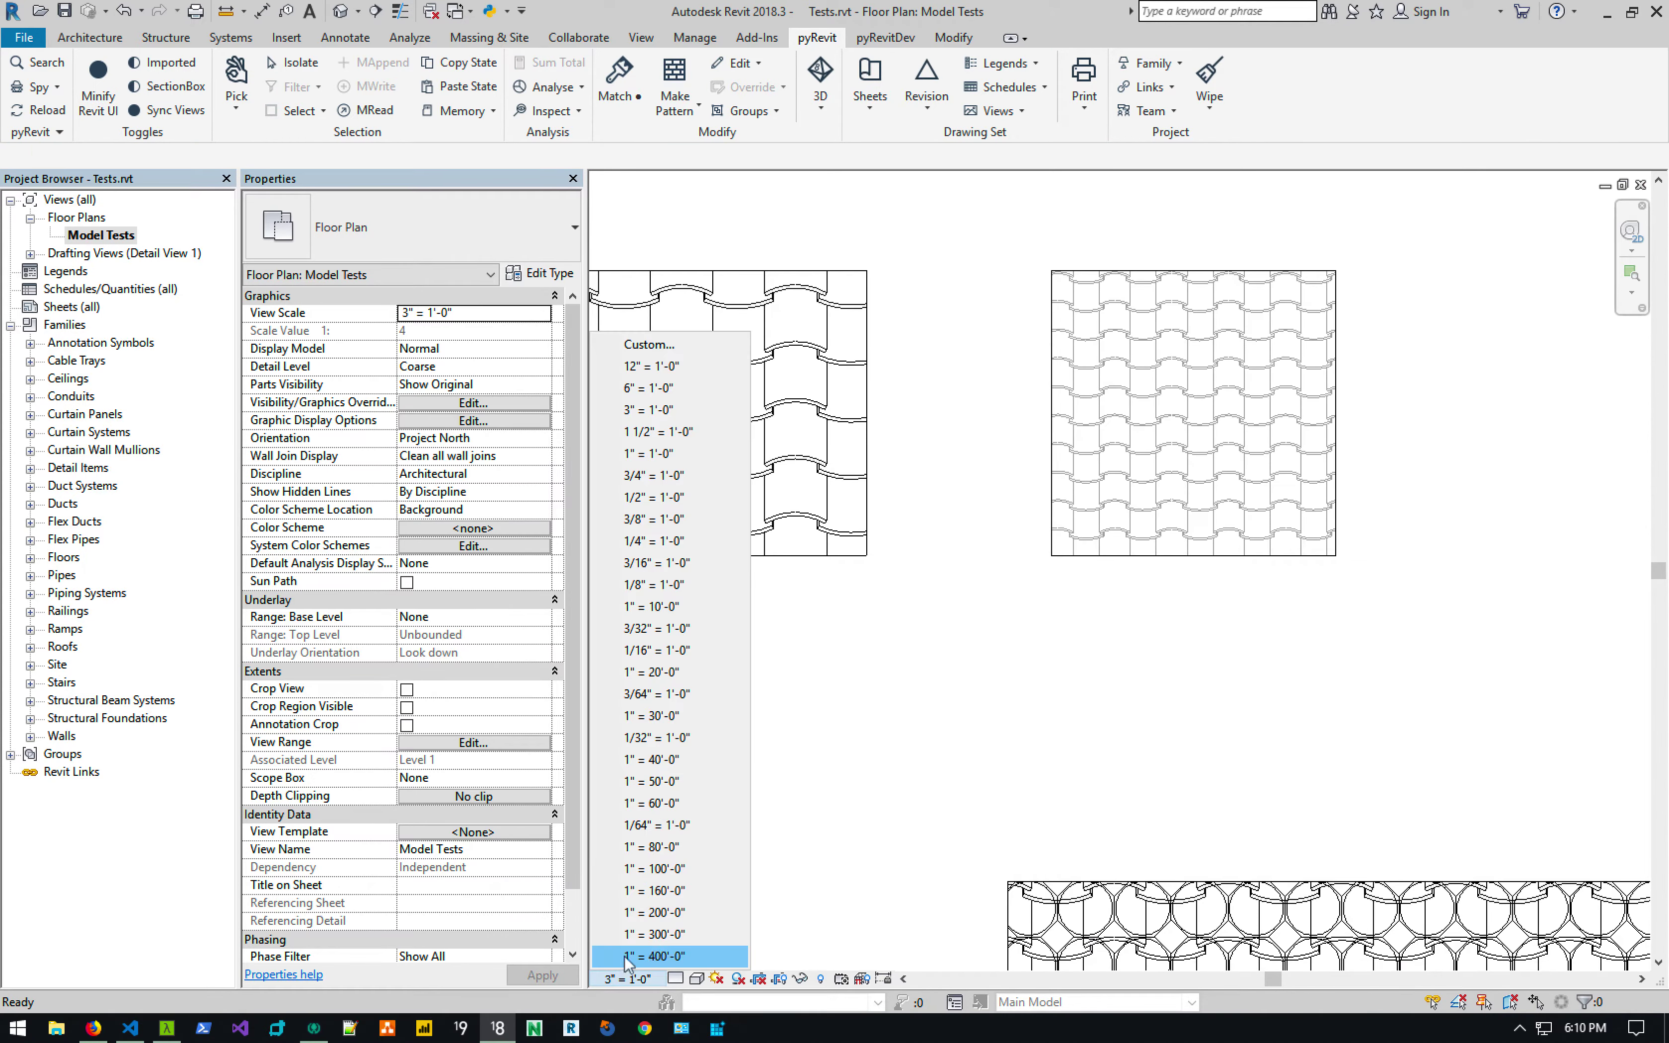
left_click(984, 664)
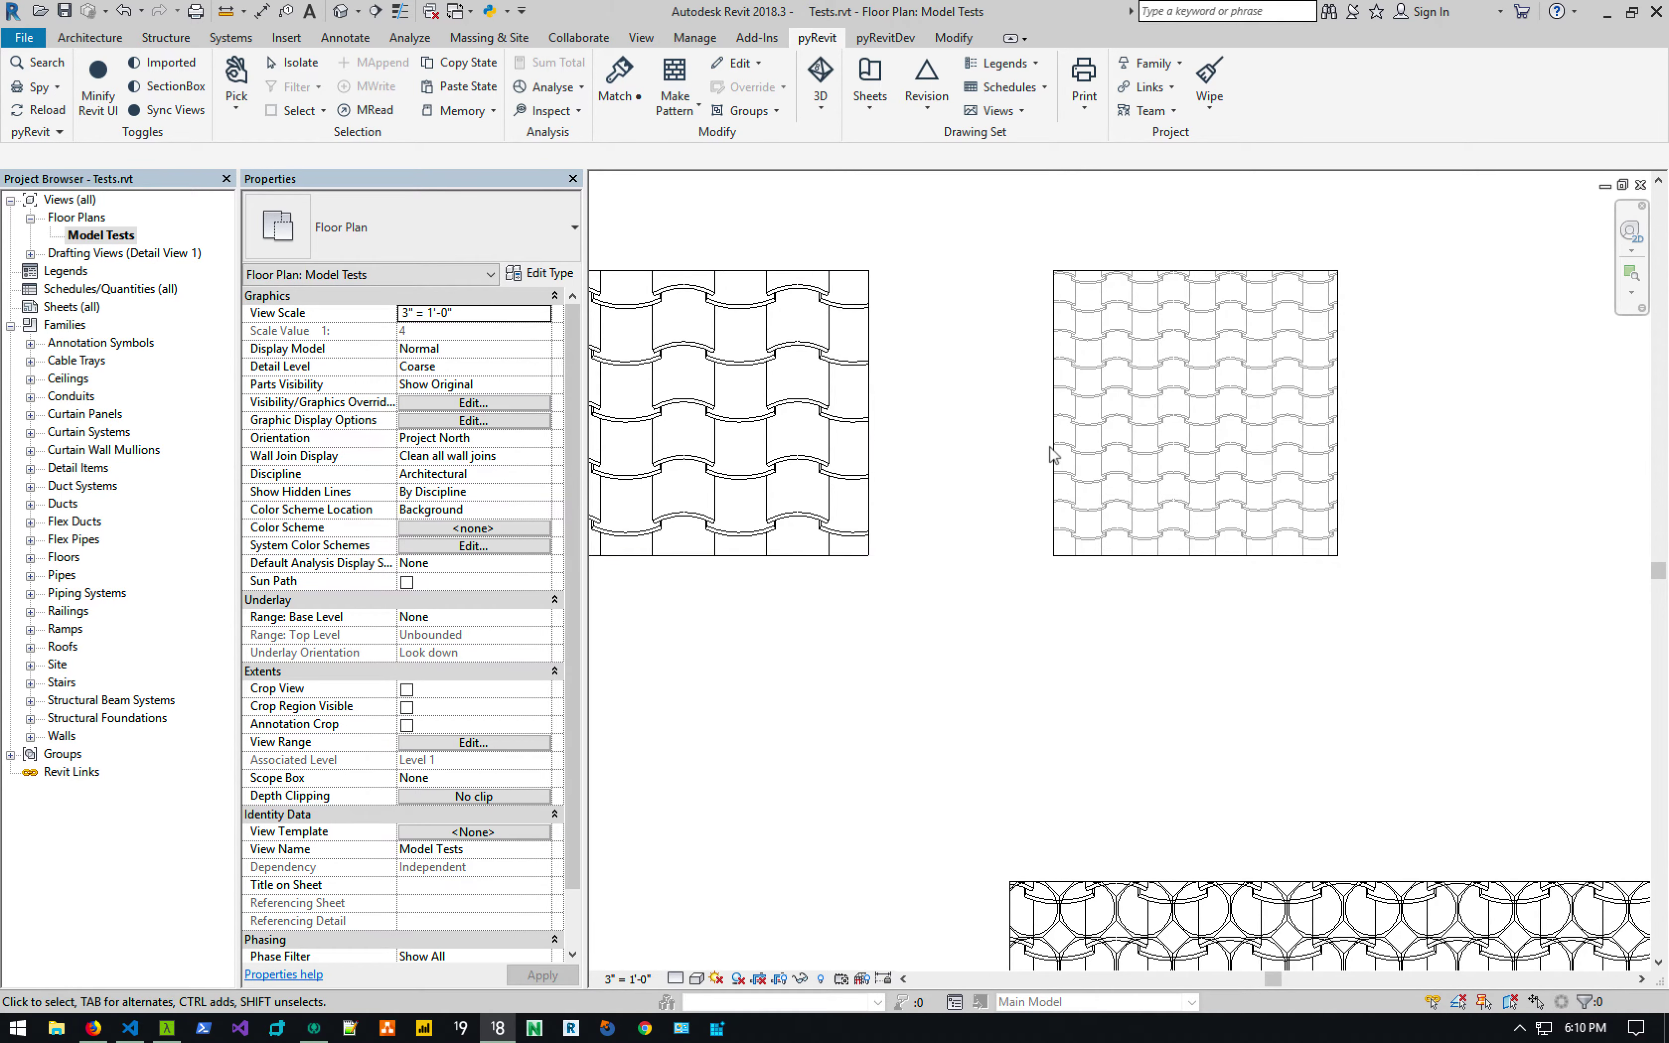
scroll(1025, 423, "up", 2)
scroll(1069, 401, "up", 2)
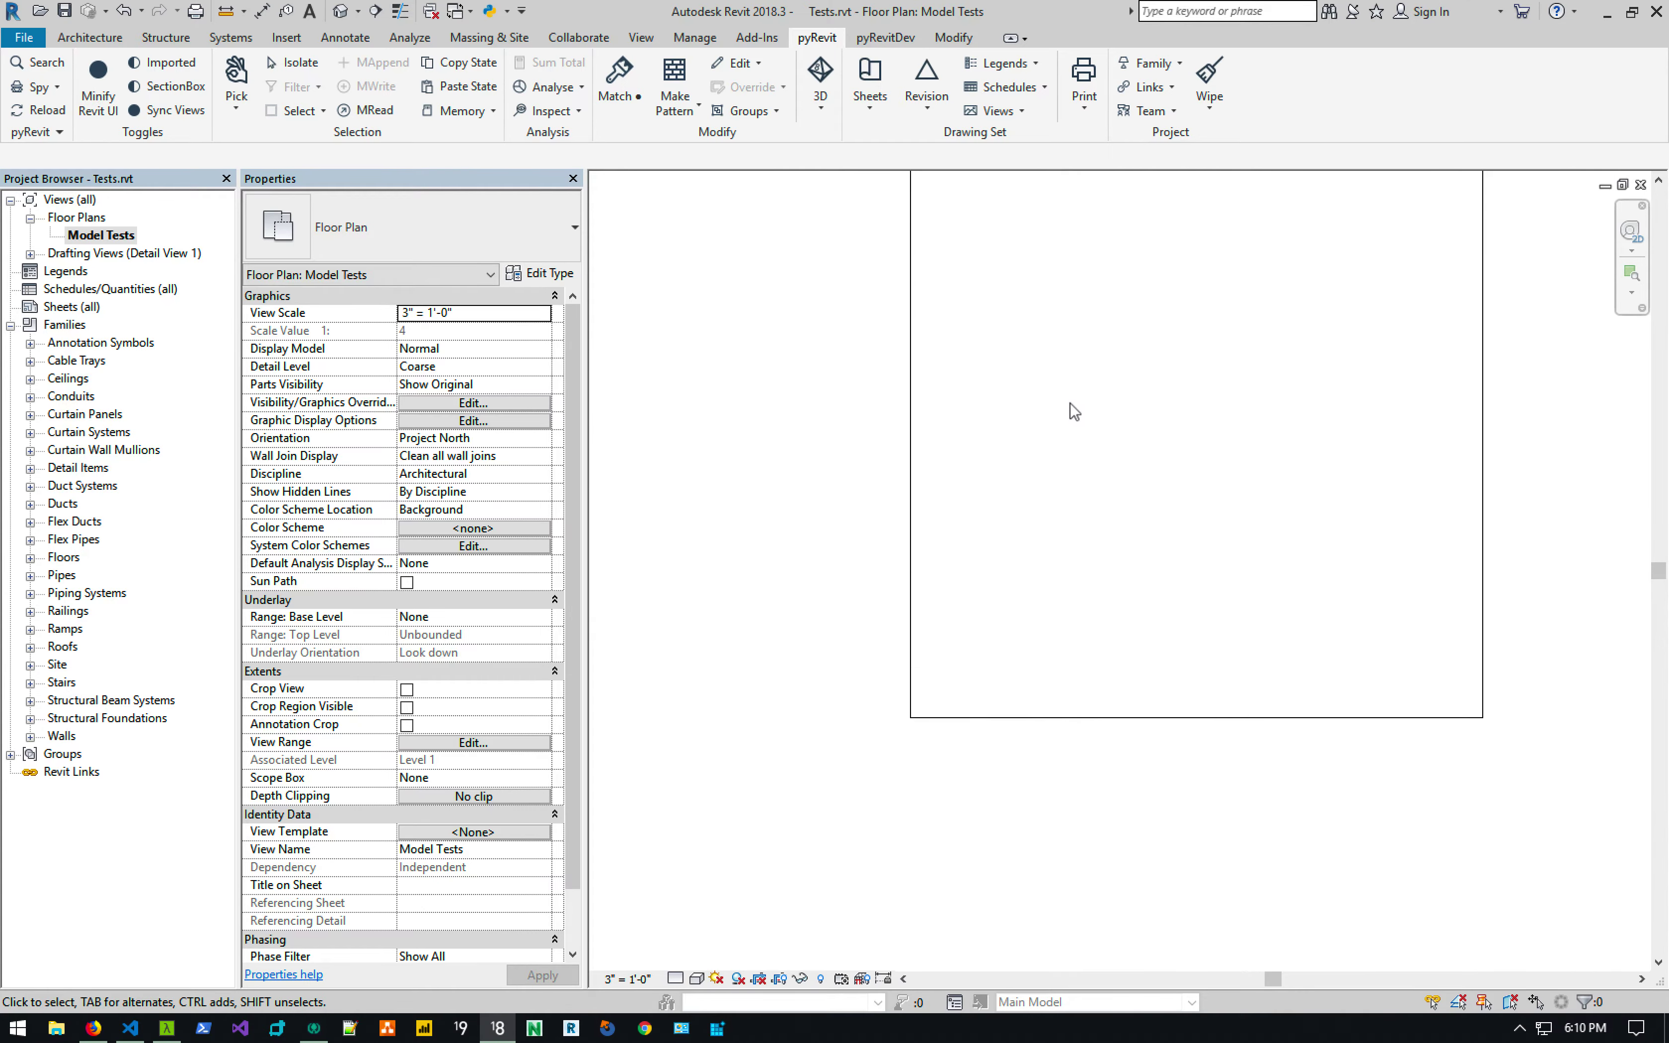
scroll(1070, 403, "down", 5)
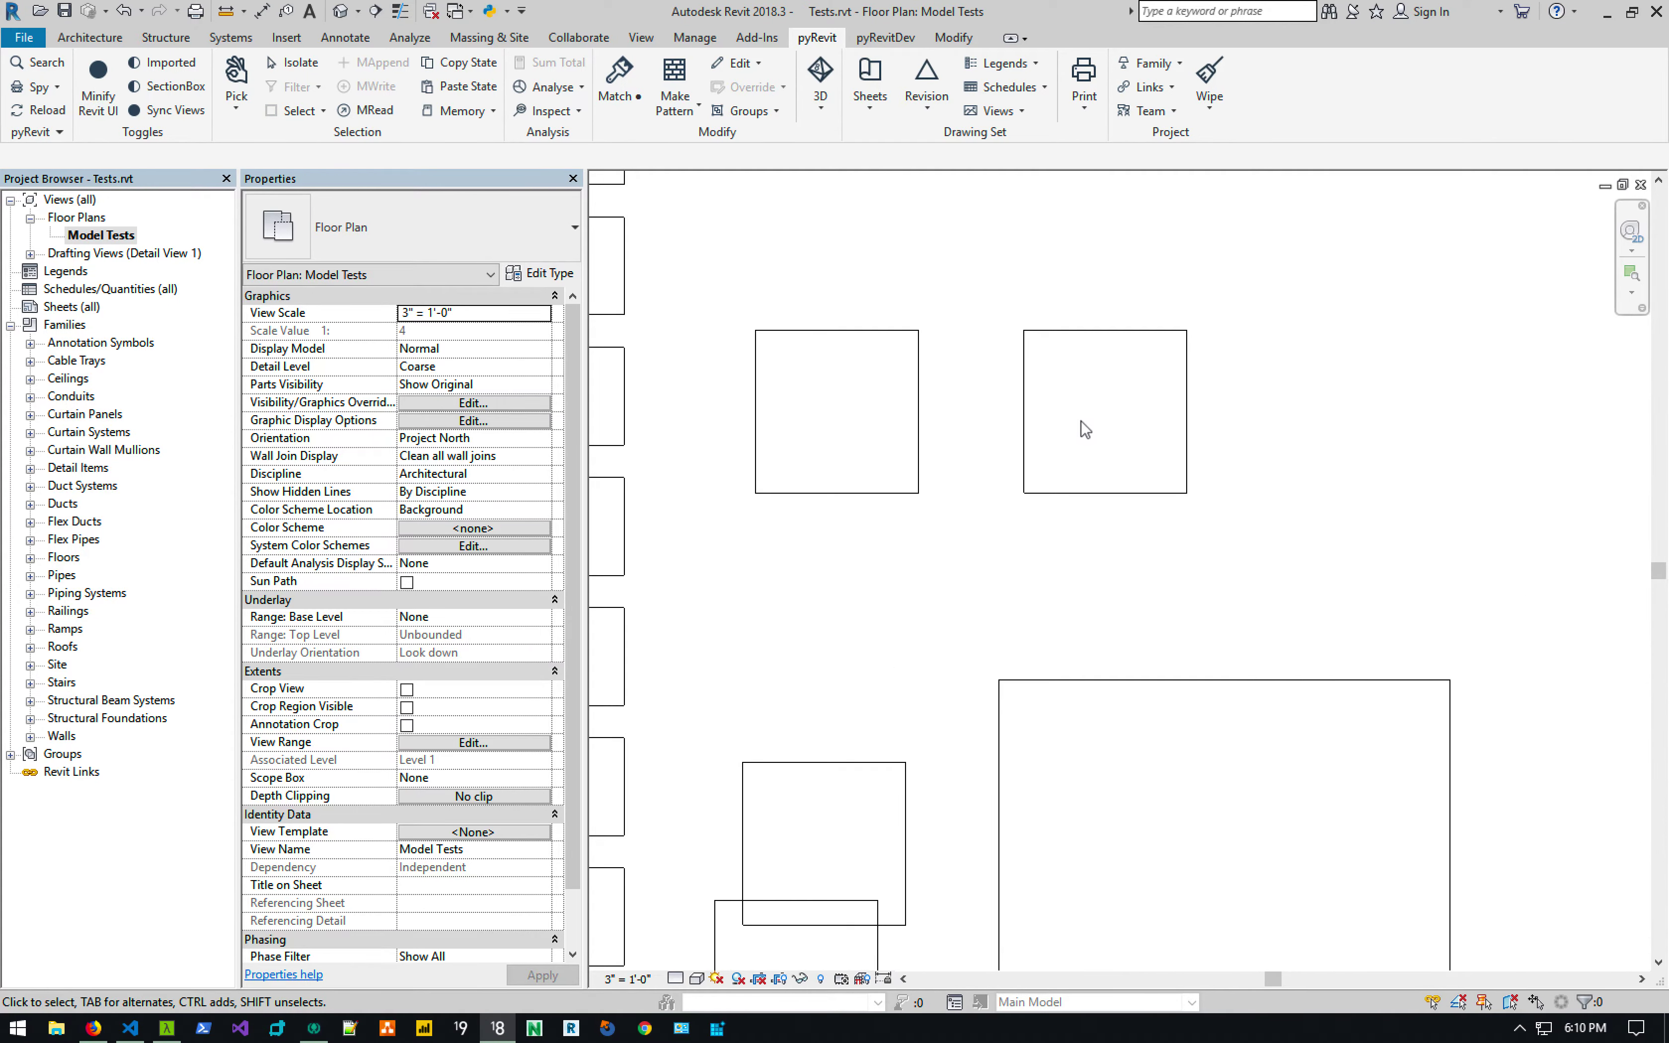
scroll(1114, 363, "up", 2)
middle_click_drag(1114, 364, 1073, 288)
middle_click_drag(1094, 477, 1103, 403)
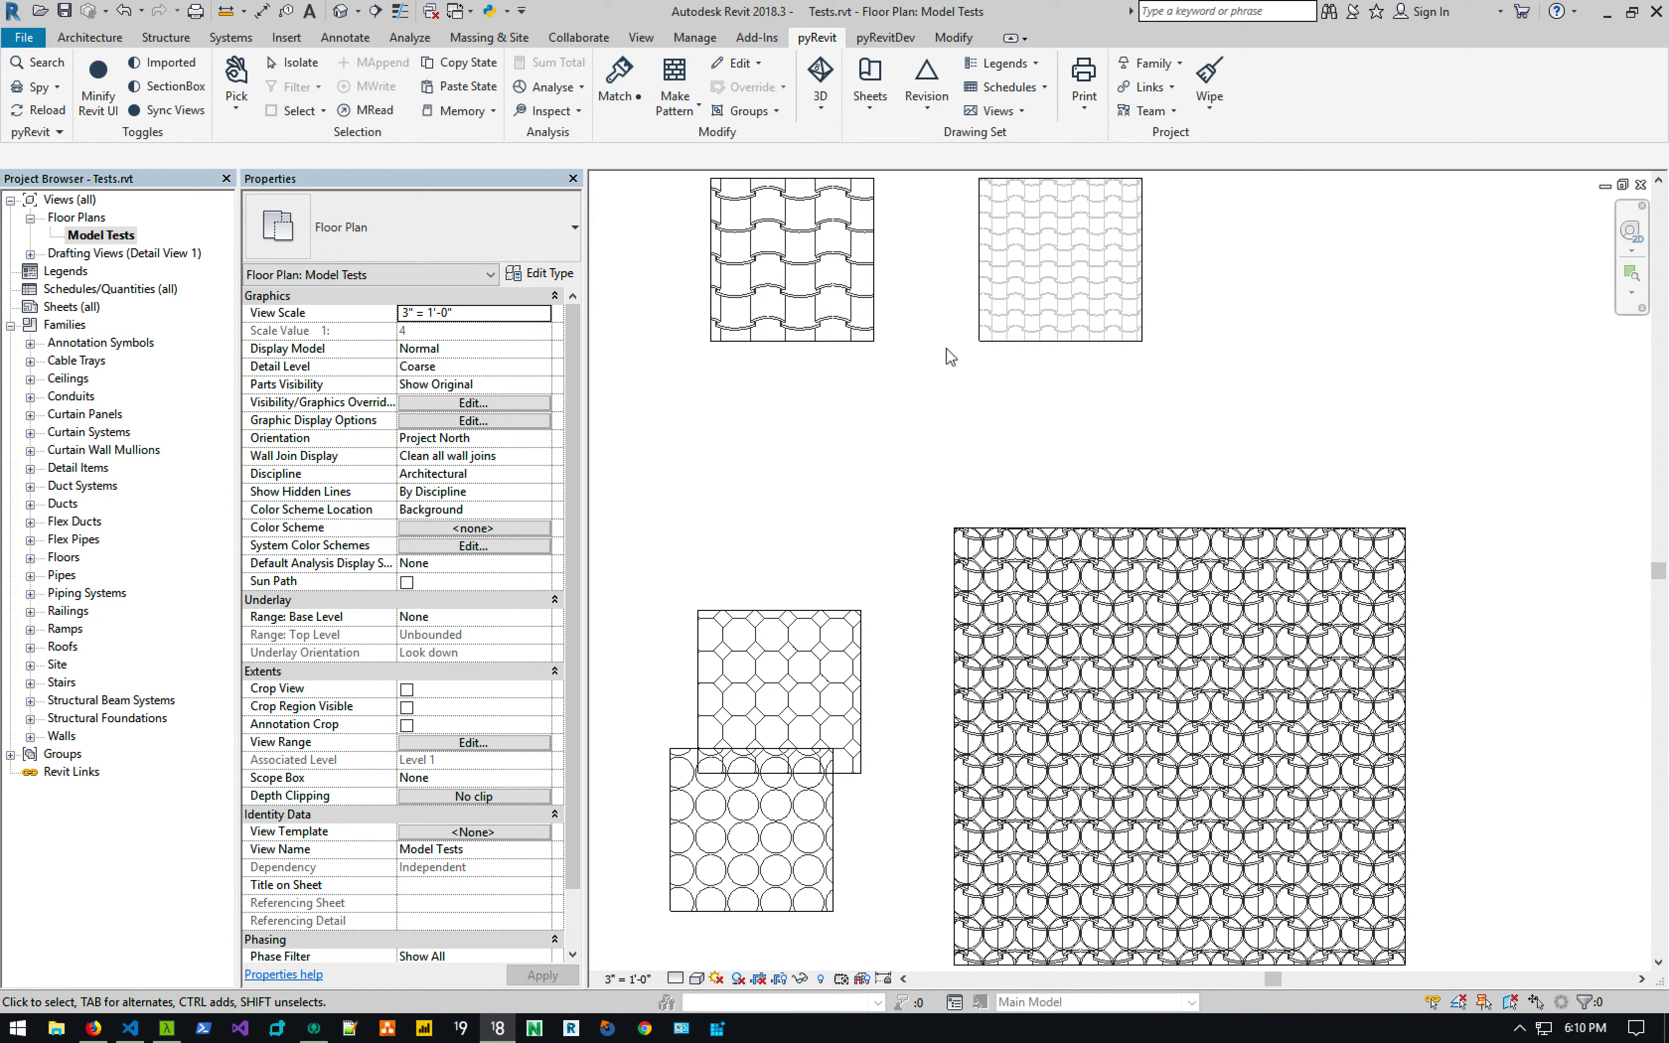
Review the two wavy squares and the overlapping octagon and circle squares beside the large combined region.
left_click(809, 337)
left_click(1022, 341)
middle_click_drag(940, 413, 912, 334)
left_click_drag(872, 634, 772, 715)
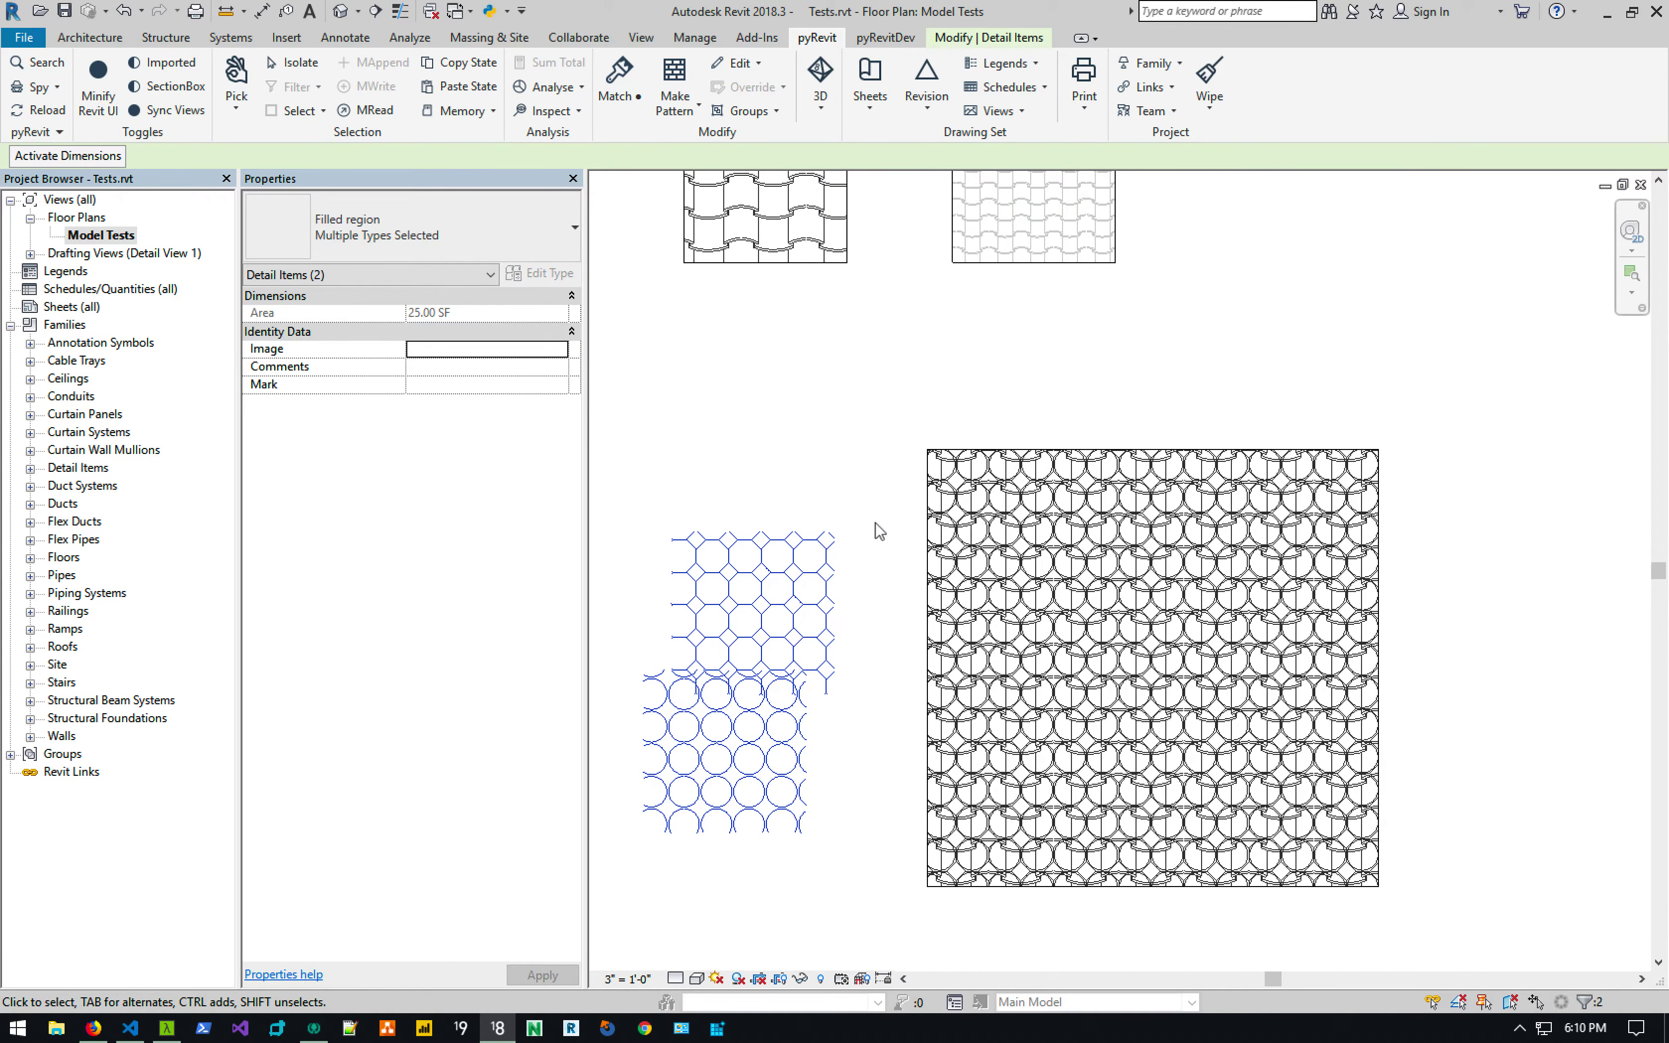
left_click(956, 402)
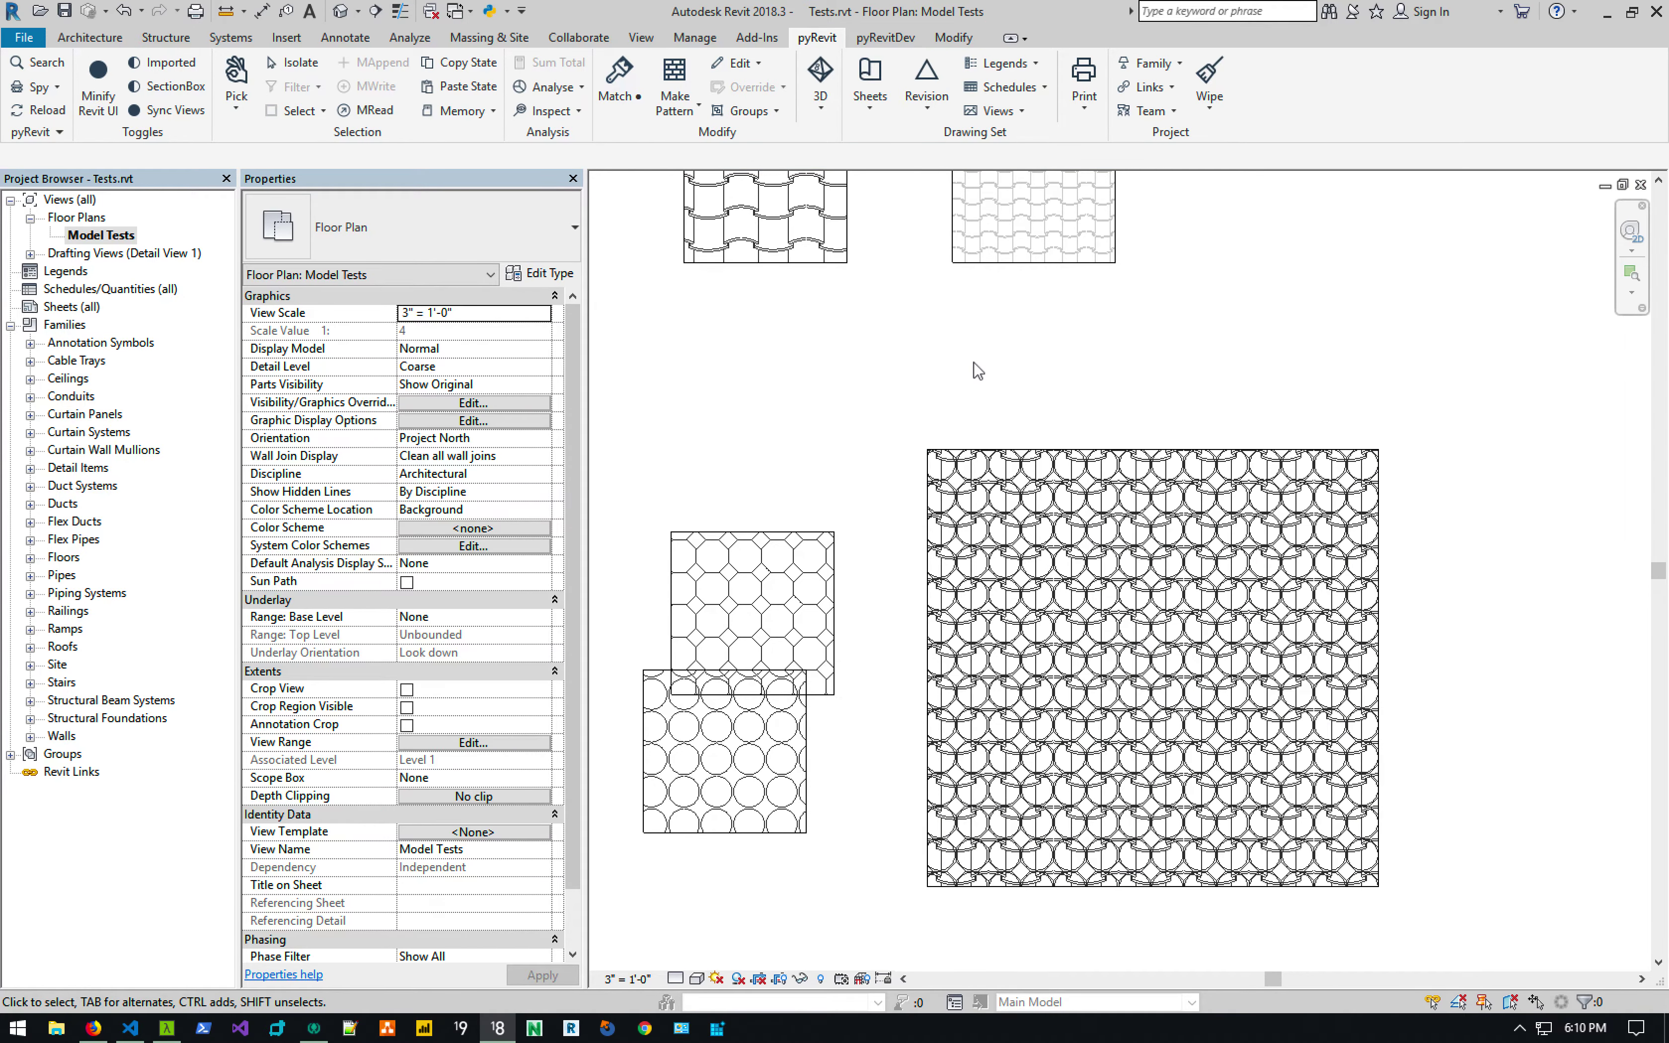
middle_click_drag(802, 392, 842, 405)
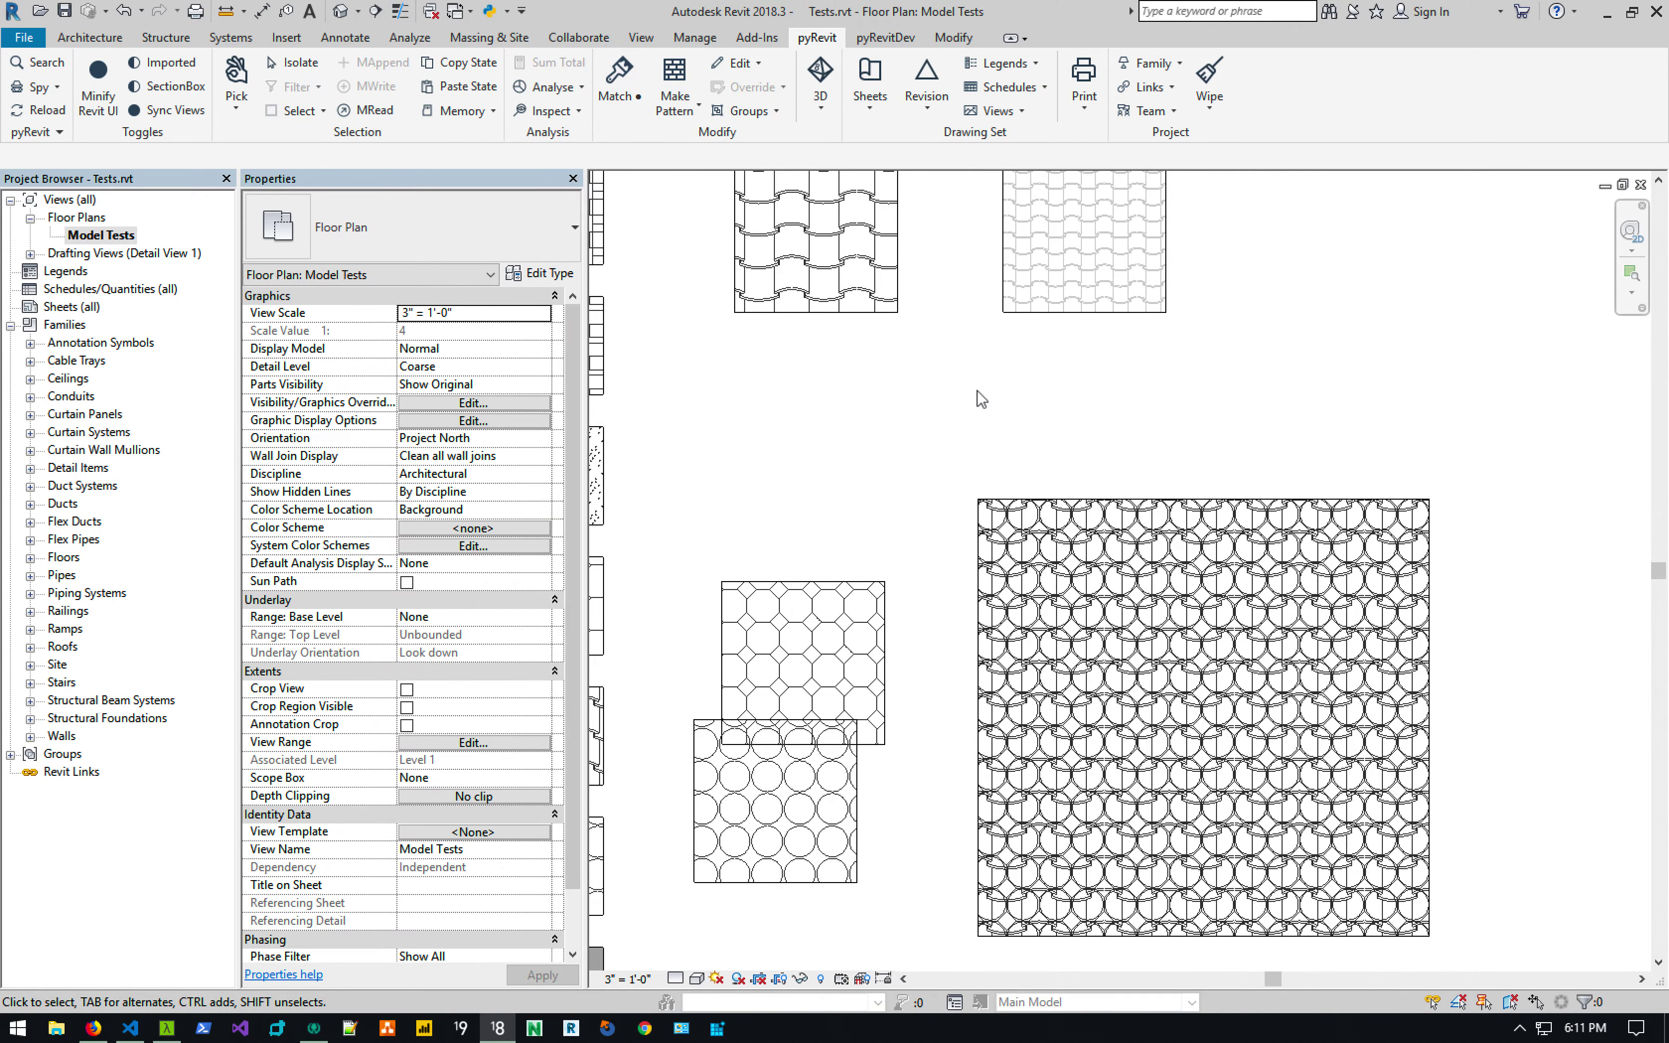
middle_click_drag(977, 390, 948, 341)
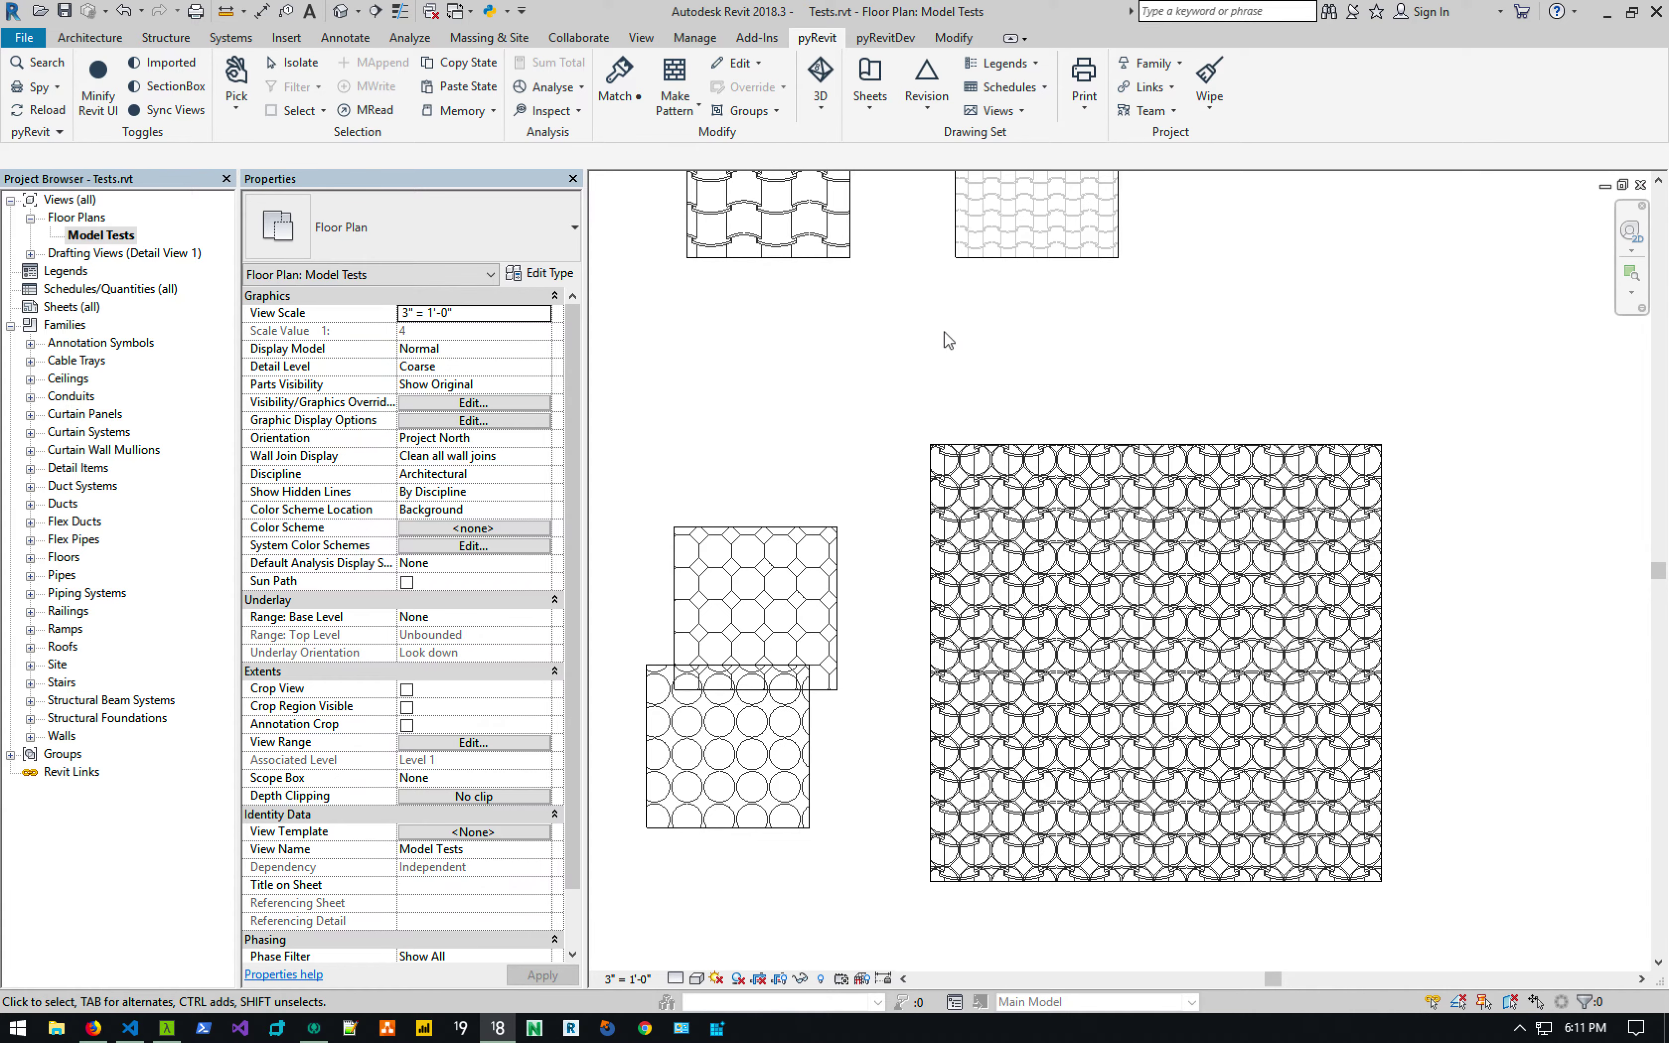
key("v")
key("v")
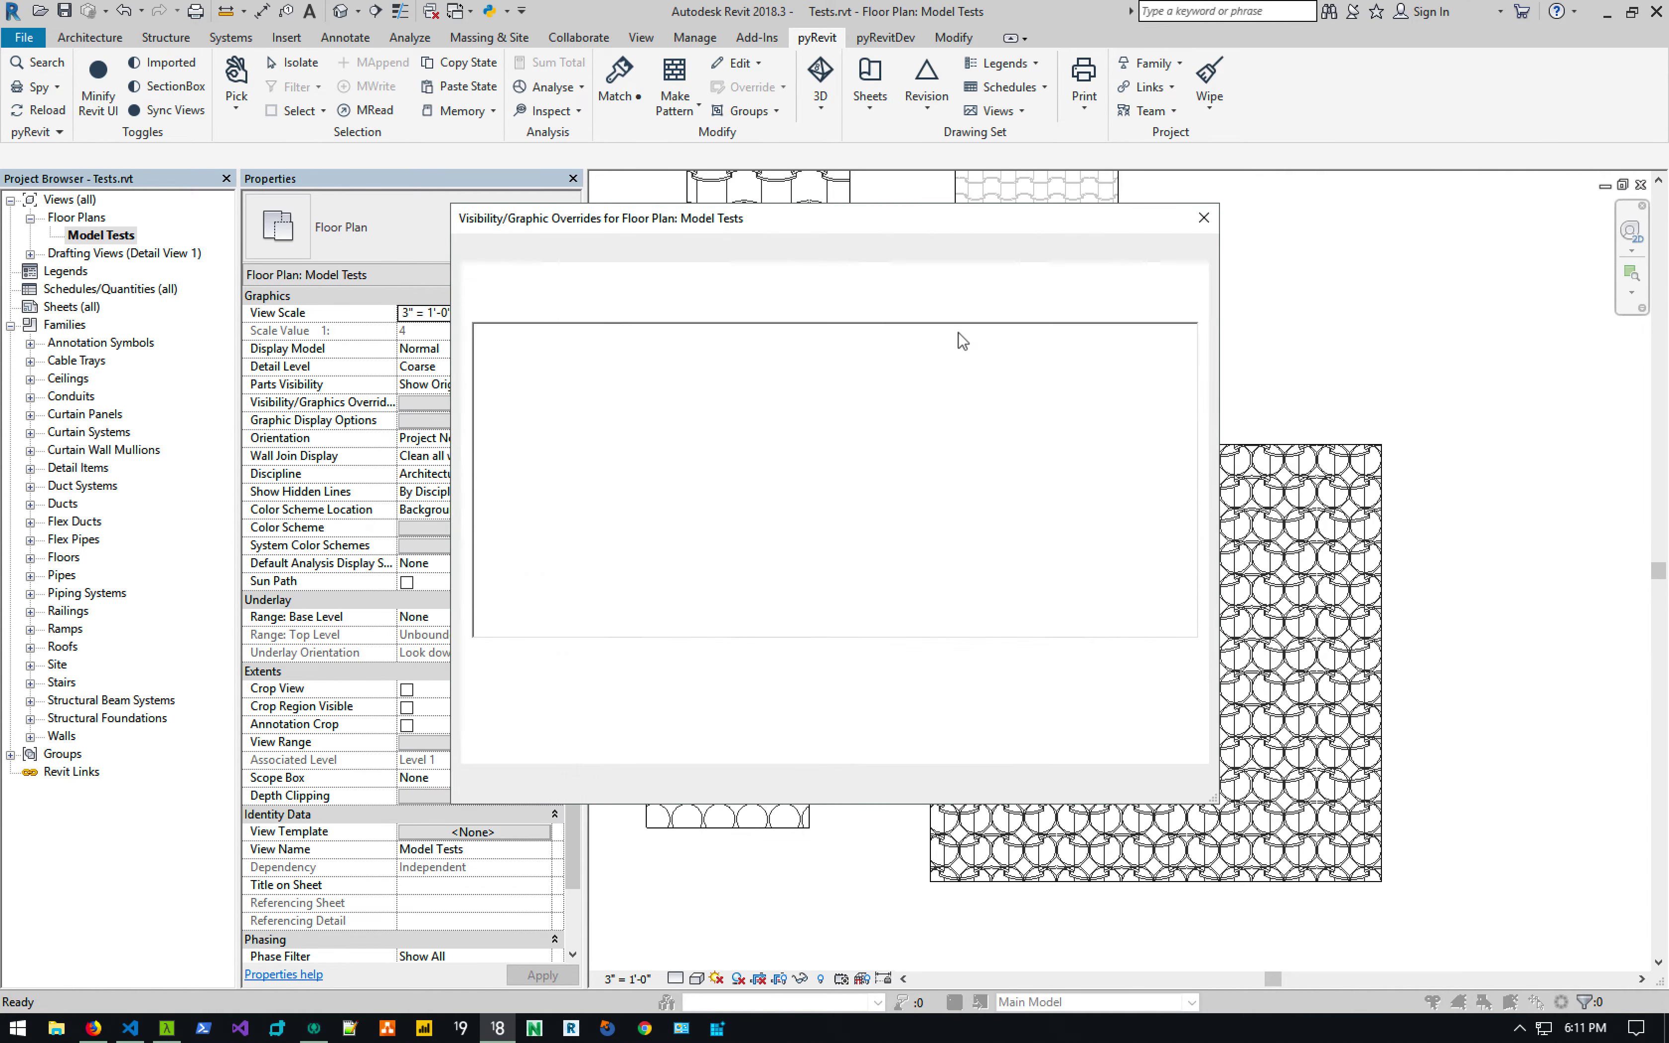
left_click(1202, 219)
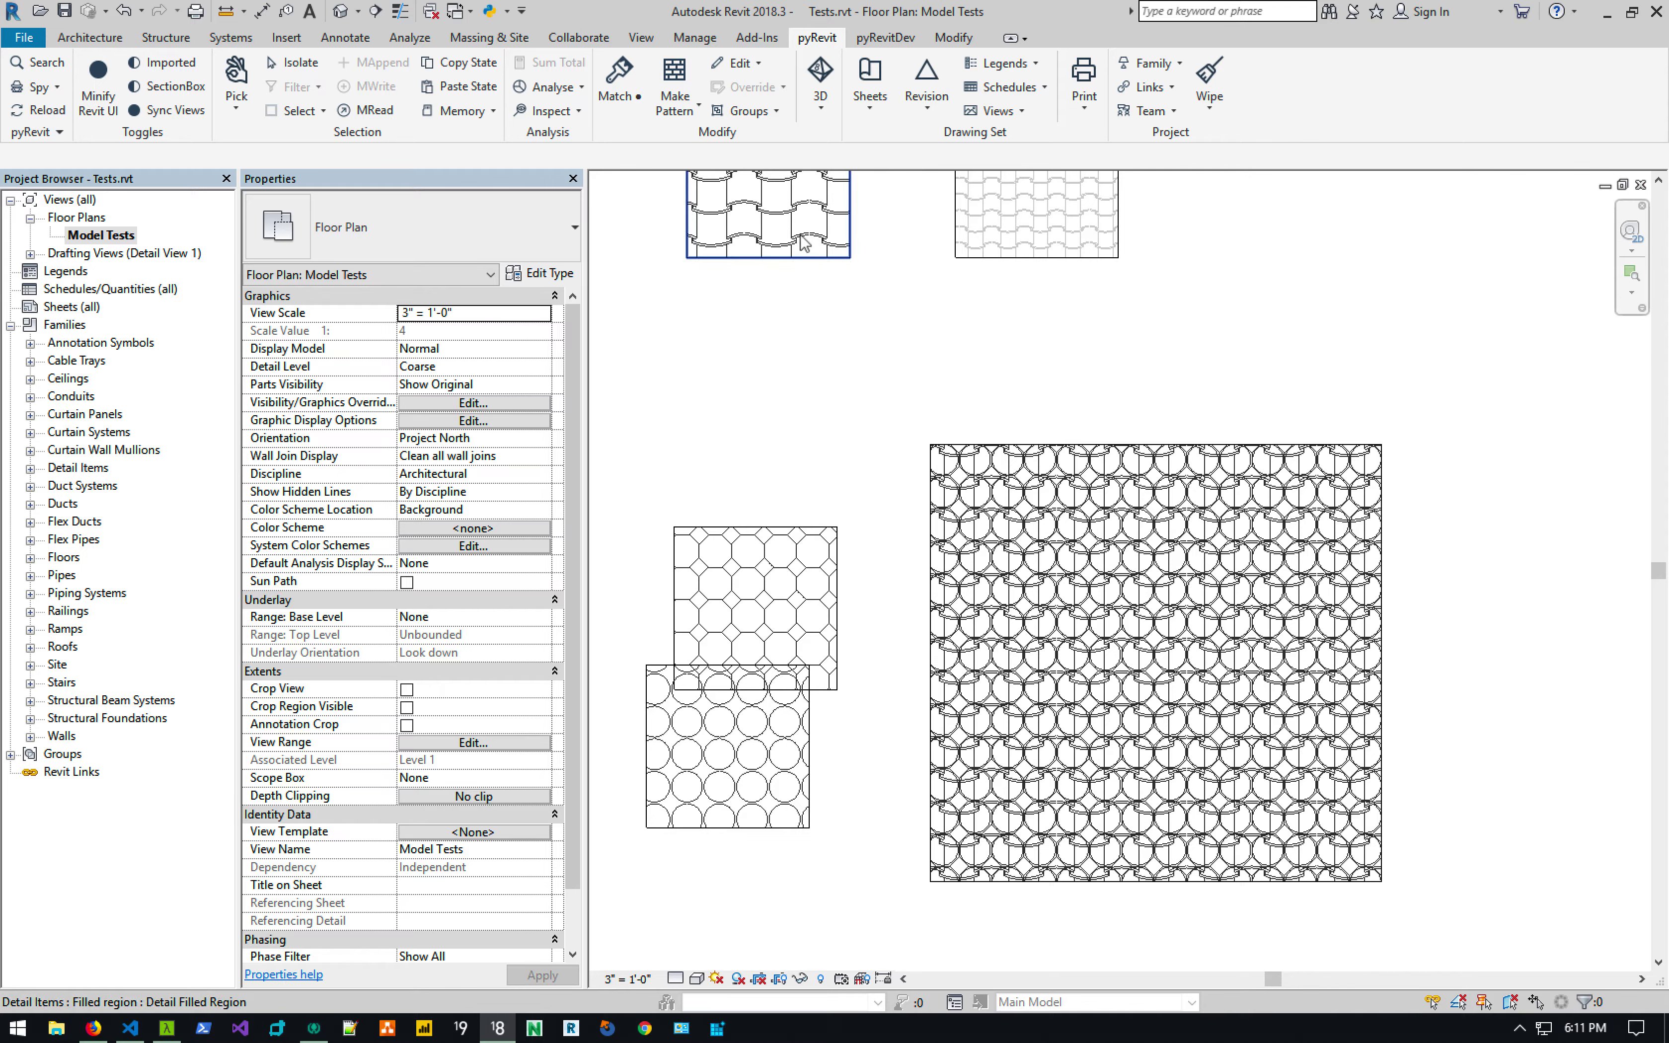
left_click(677, 116)
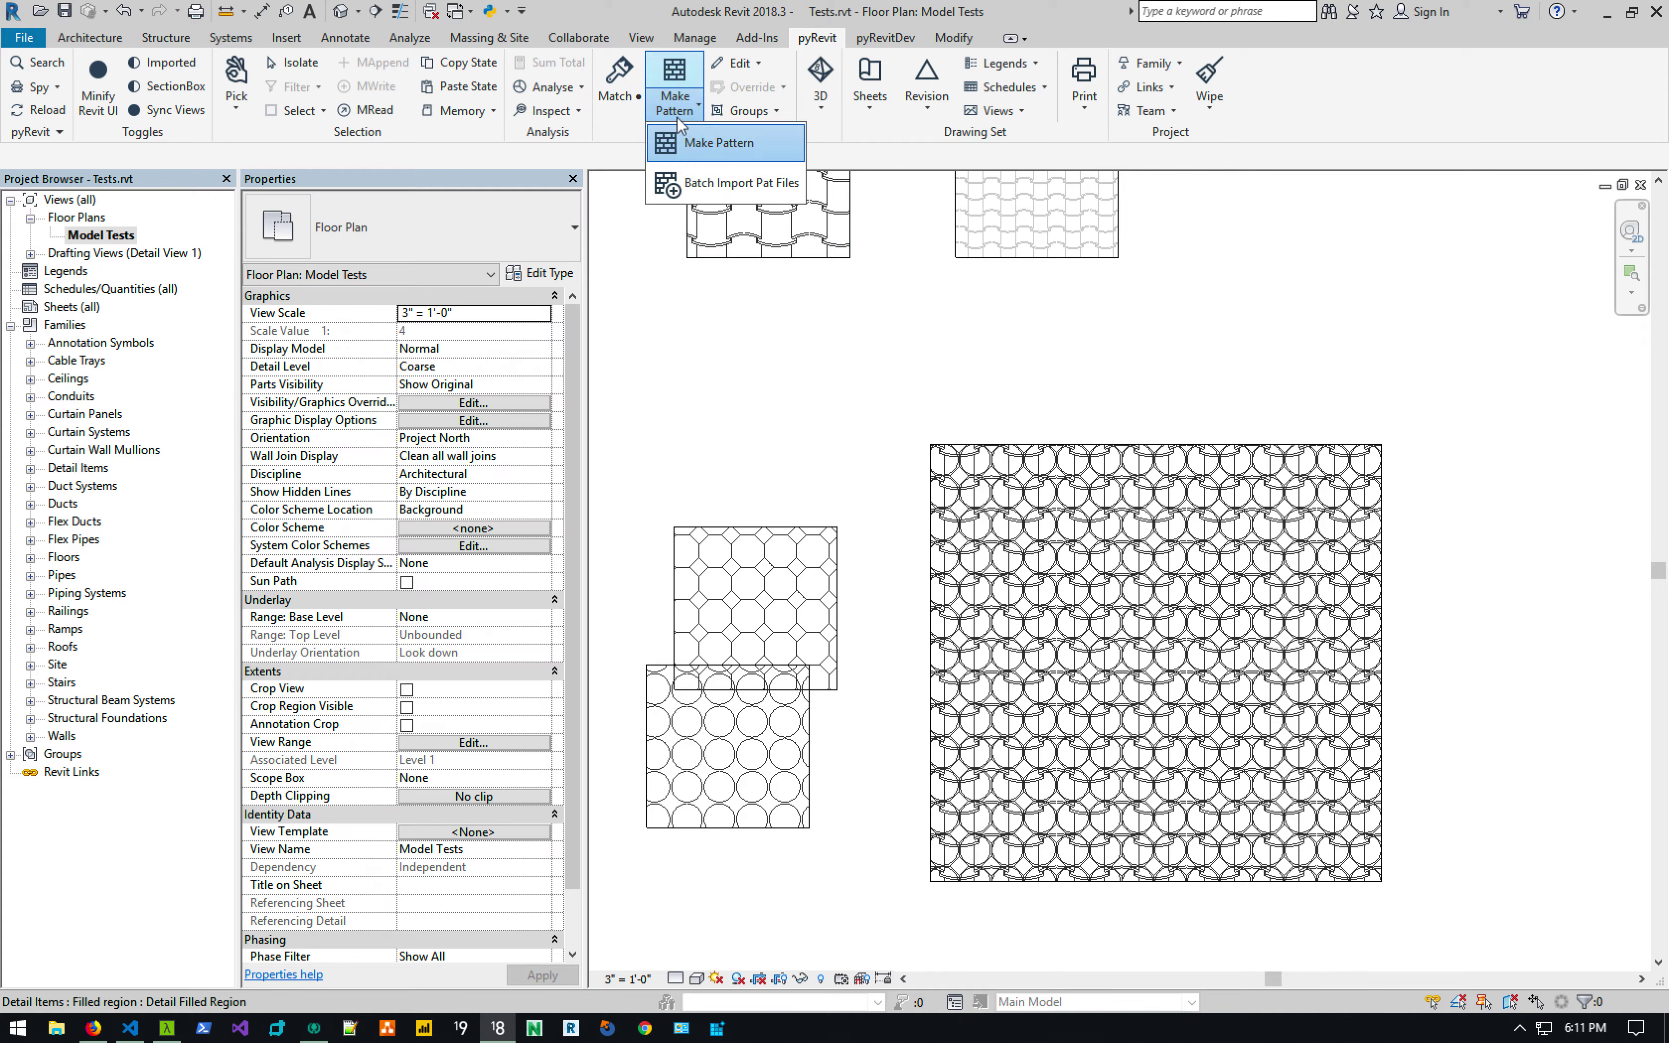
left_click(680, 128)
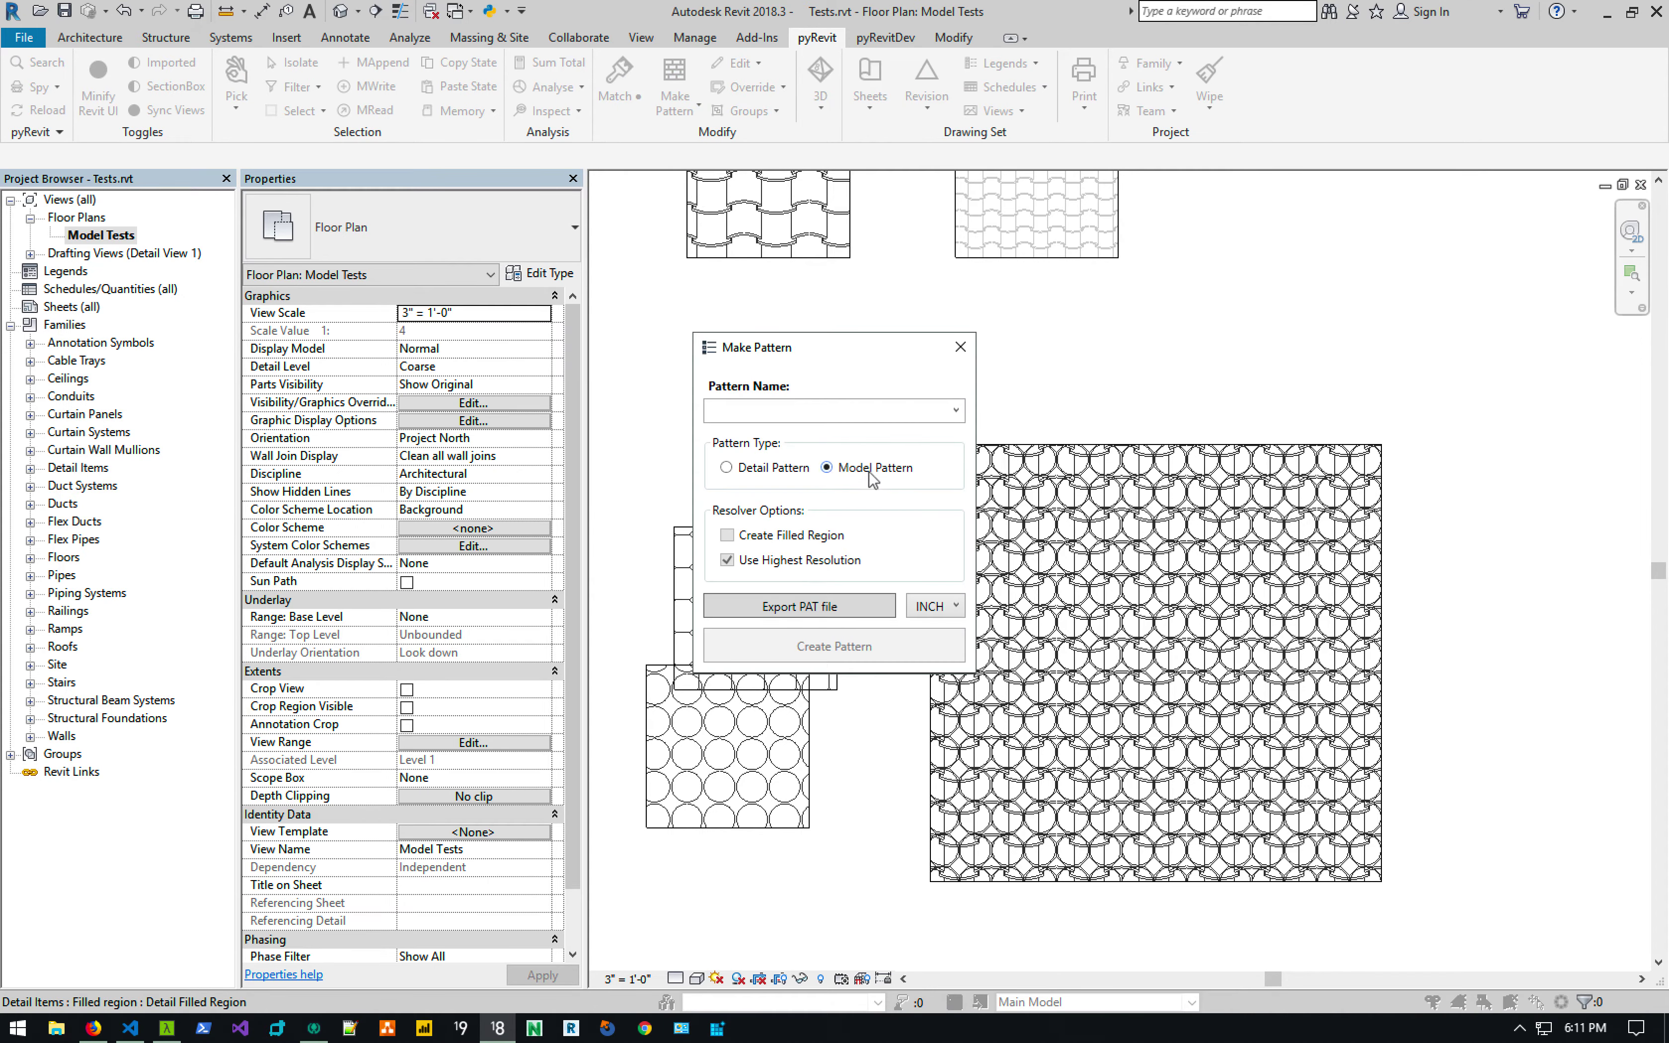
left_click(961, 346)
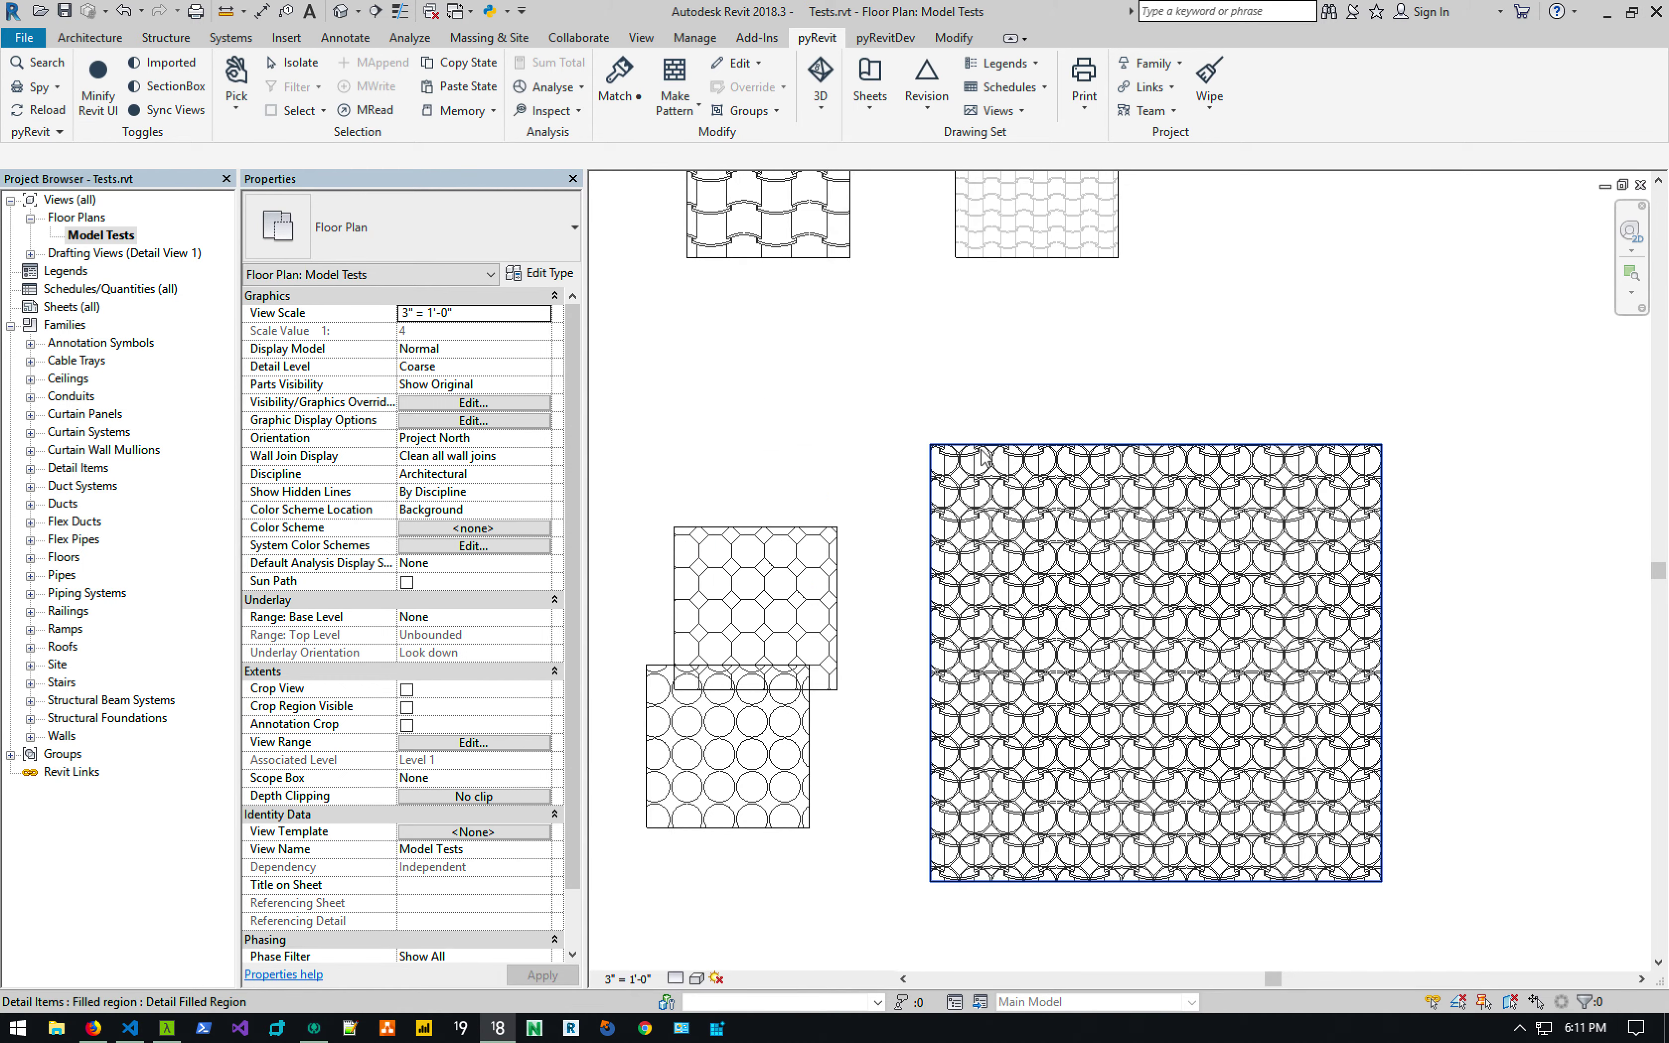
Check the fill pattern assigned in the large combined region's type properties.
left_click(538, 273)
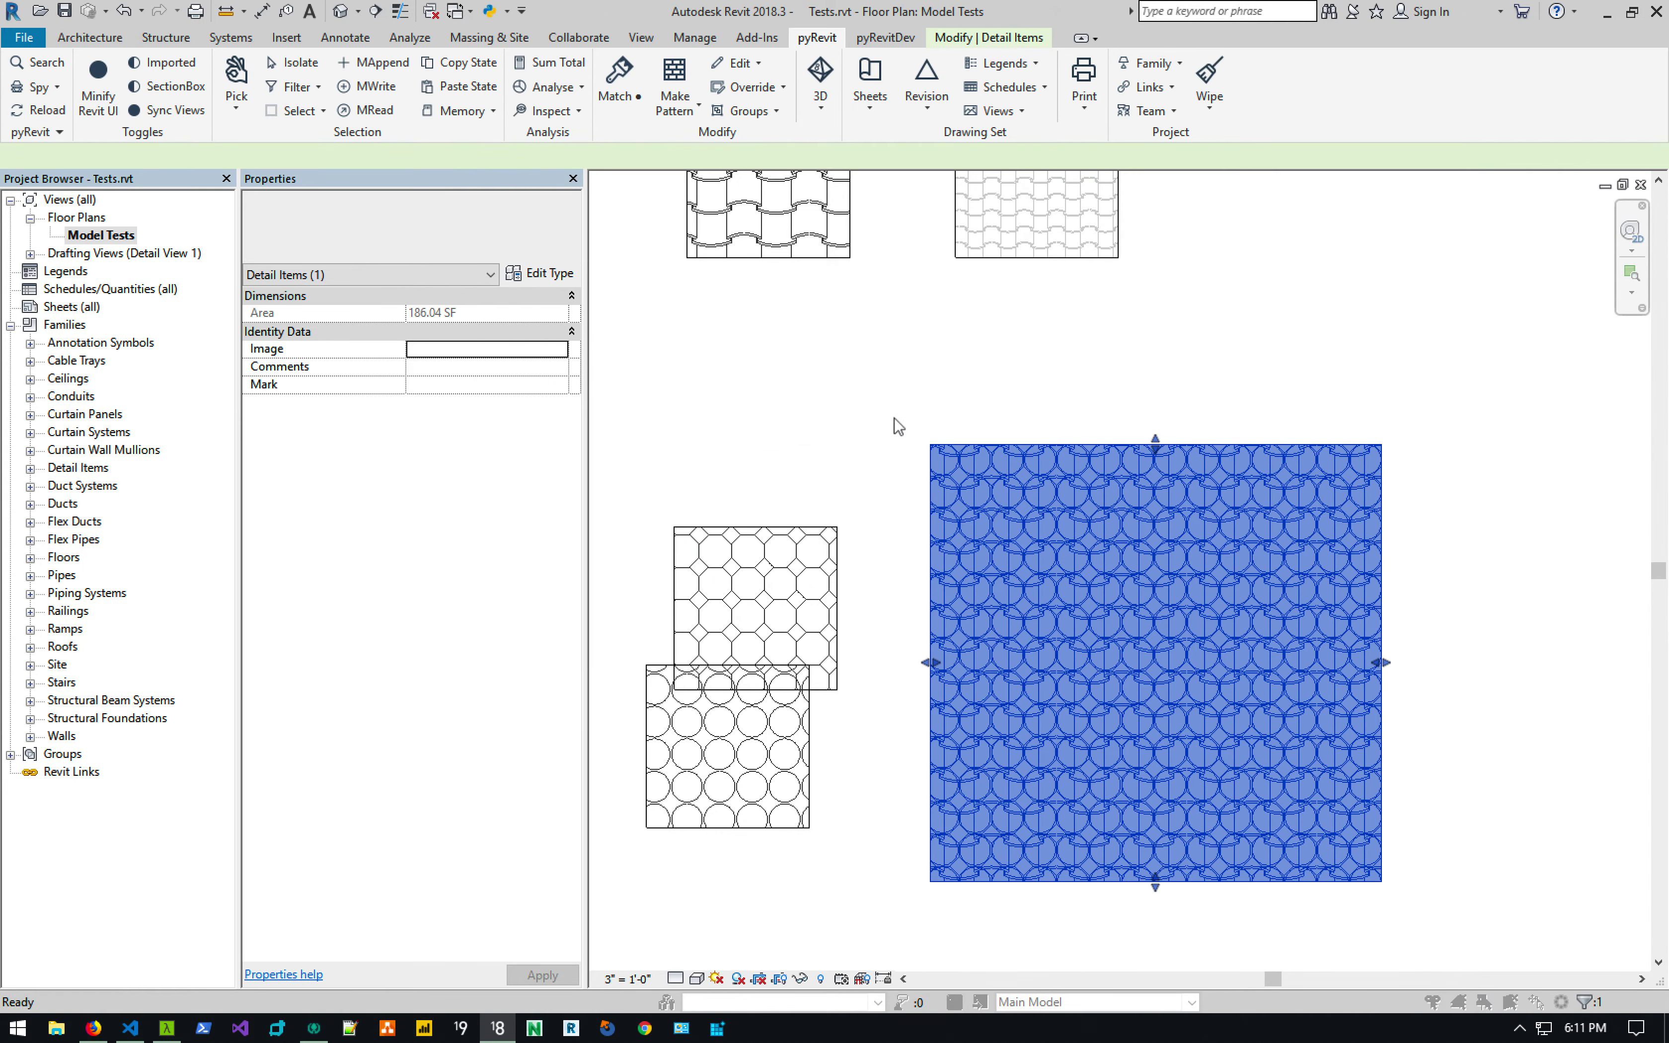
left_click(753, 691)
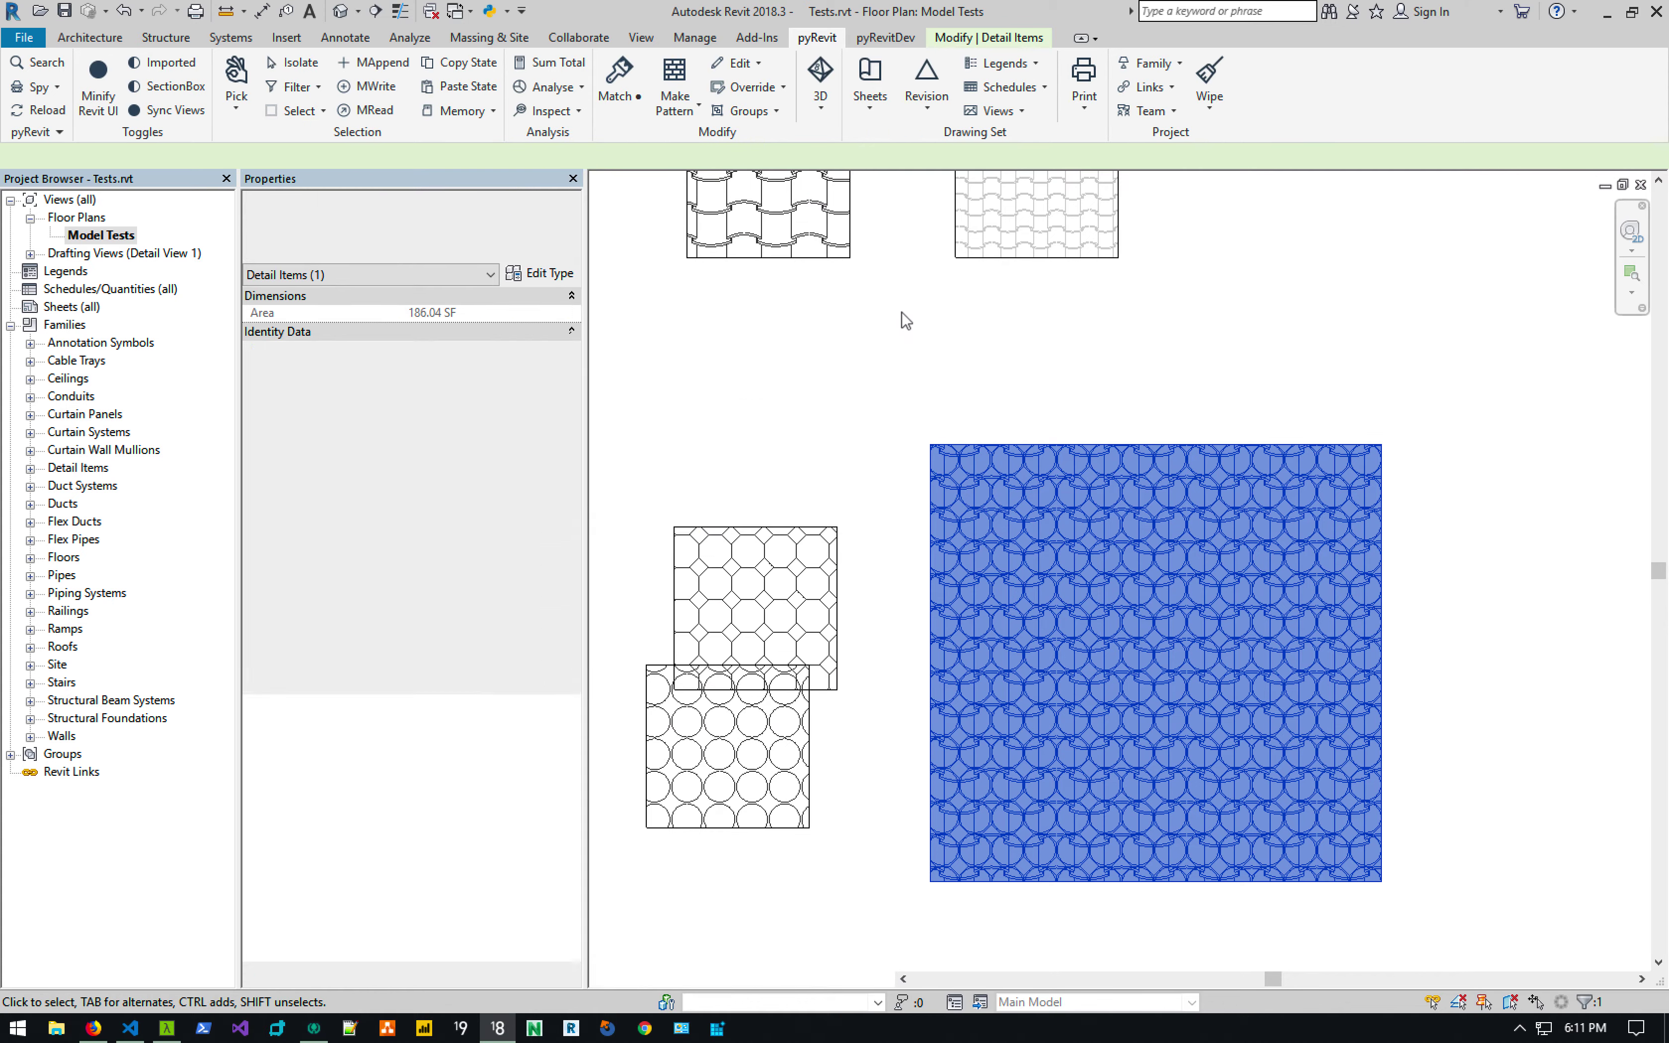
key("Escape")
Export the existing combined2 model pattern from Make Pattern as a PAT file in INCH units to the Desktop.
left_click(675, 74)
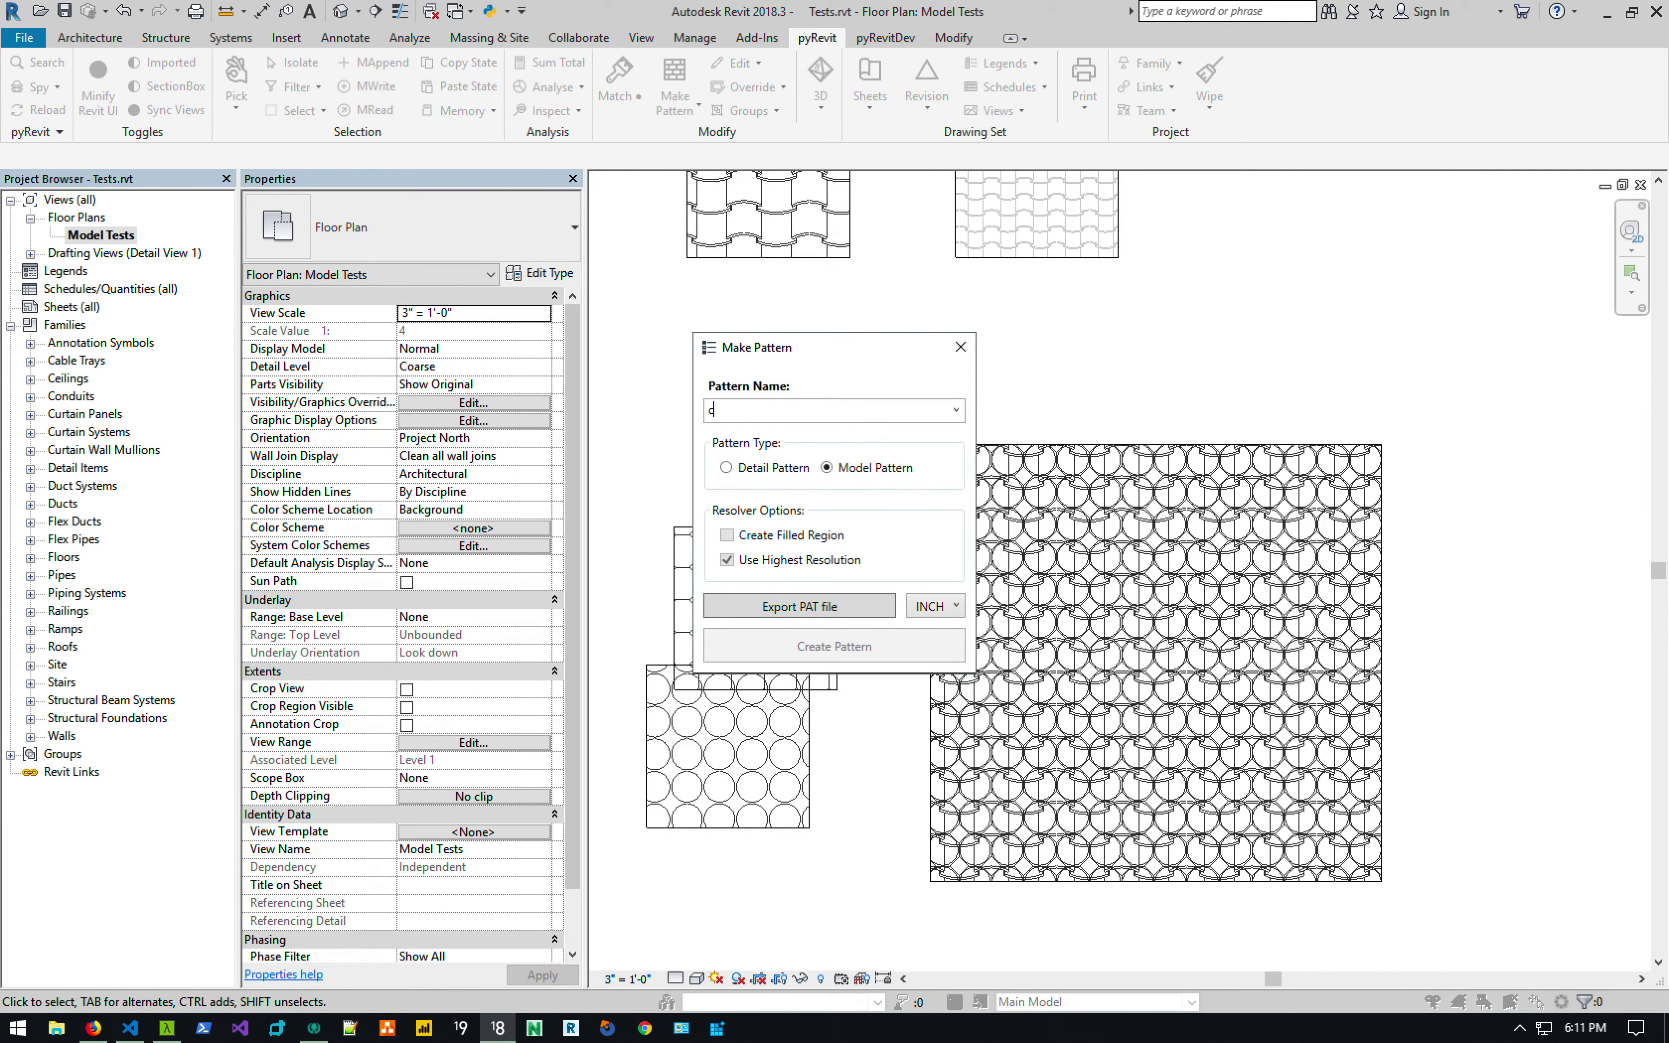
left_click(955, 412)
left_click(799, 733)
left_click(820, 616)
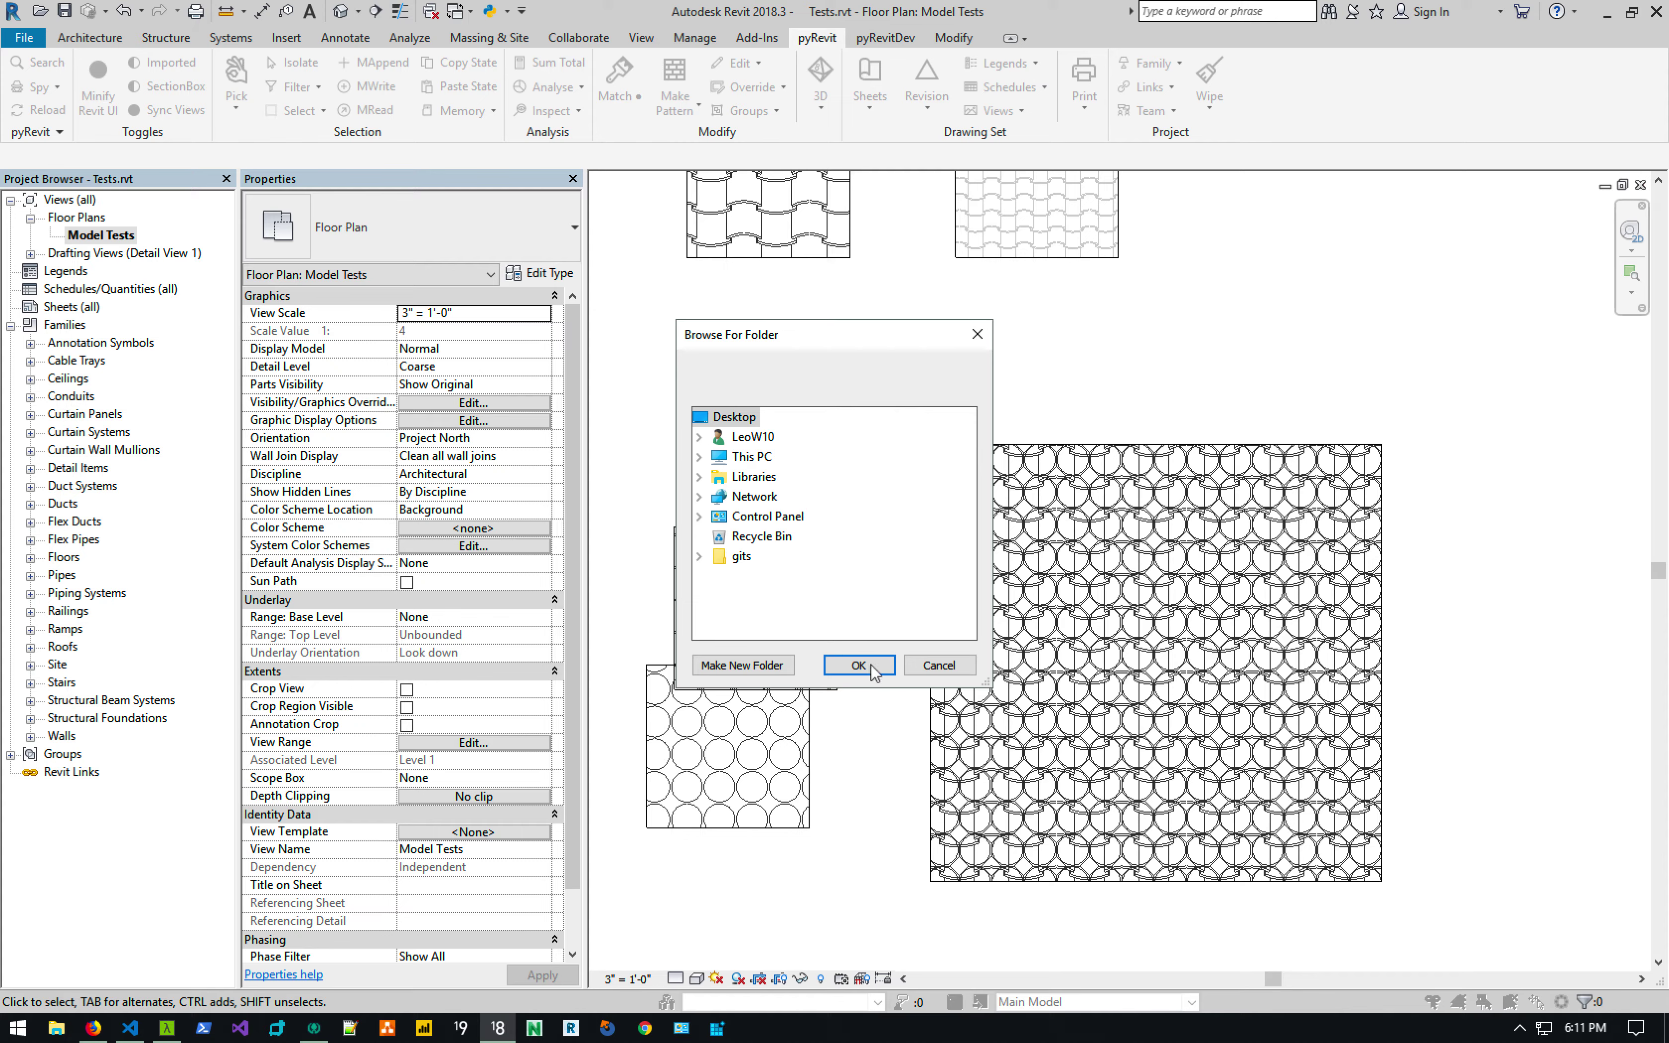
left_click(874, 673)
left_click(948, 499)
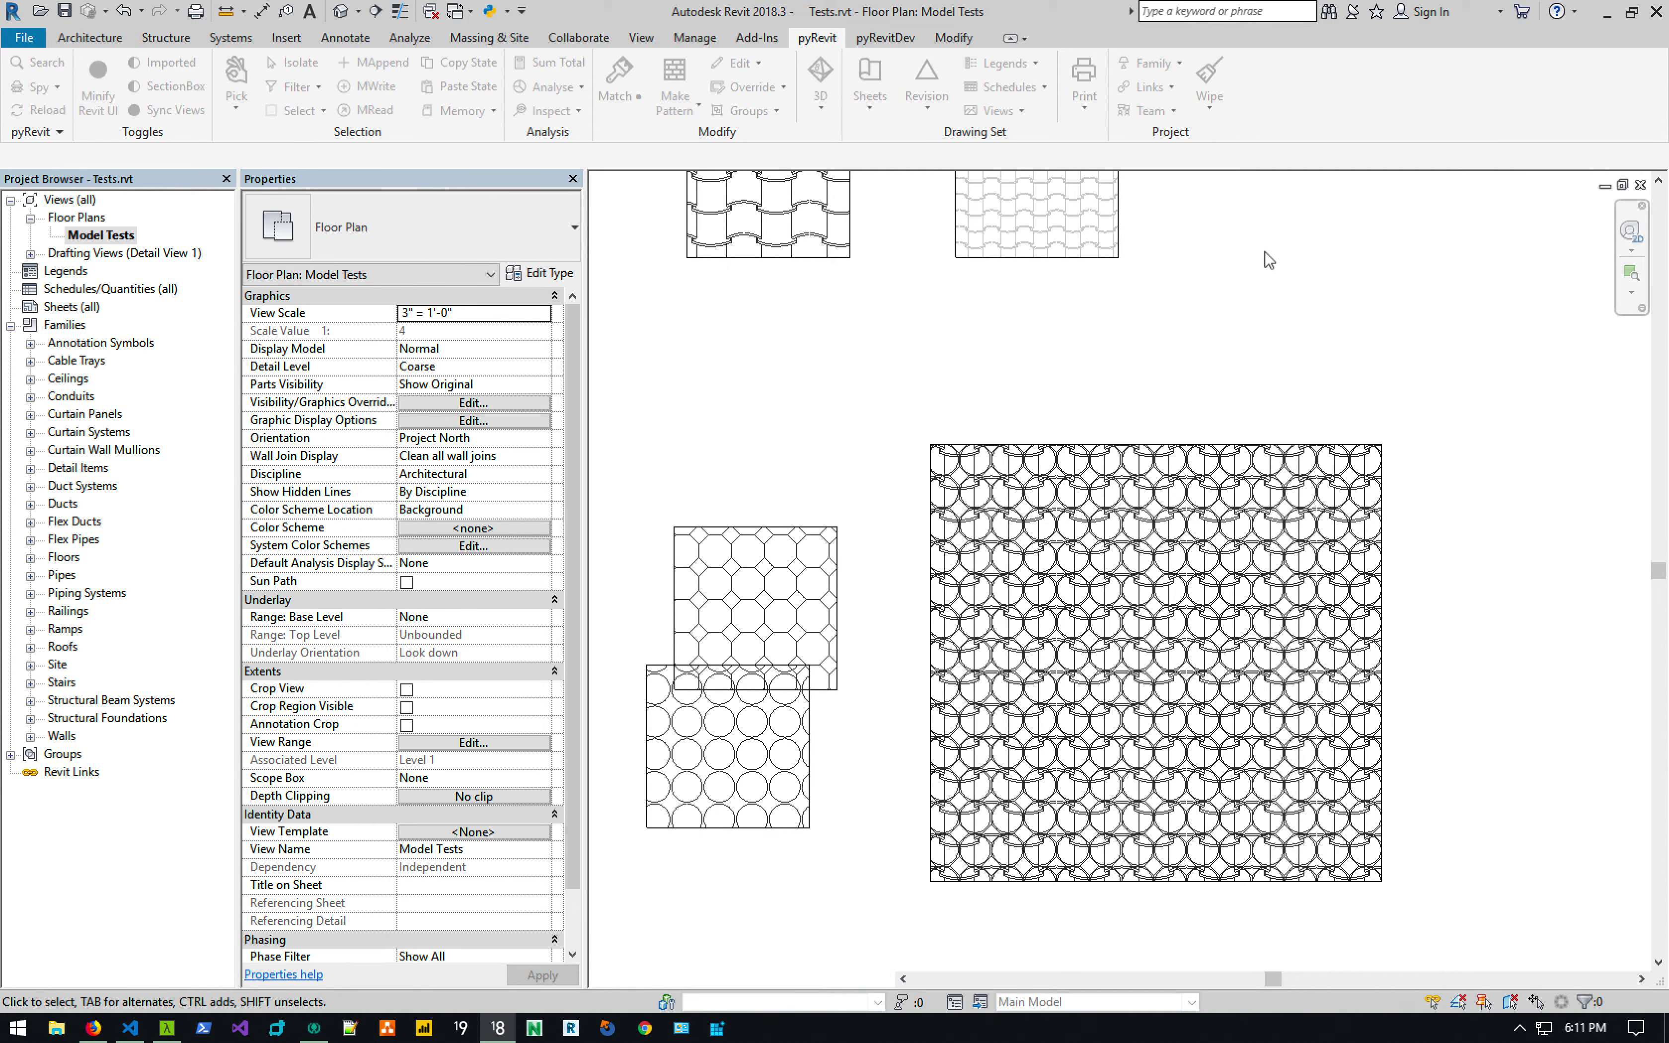
Open the exported combined2 PAT file from the Windows desktop in Visual Studio Code.
key("super+d")
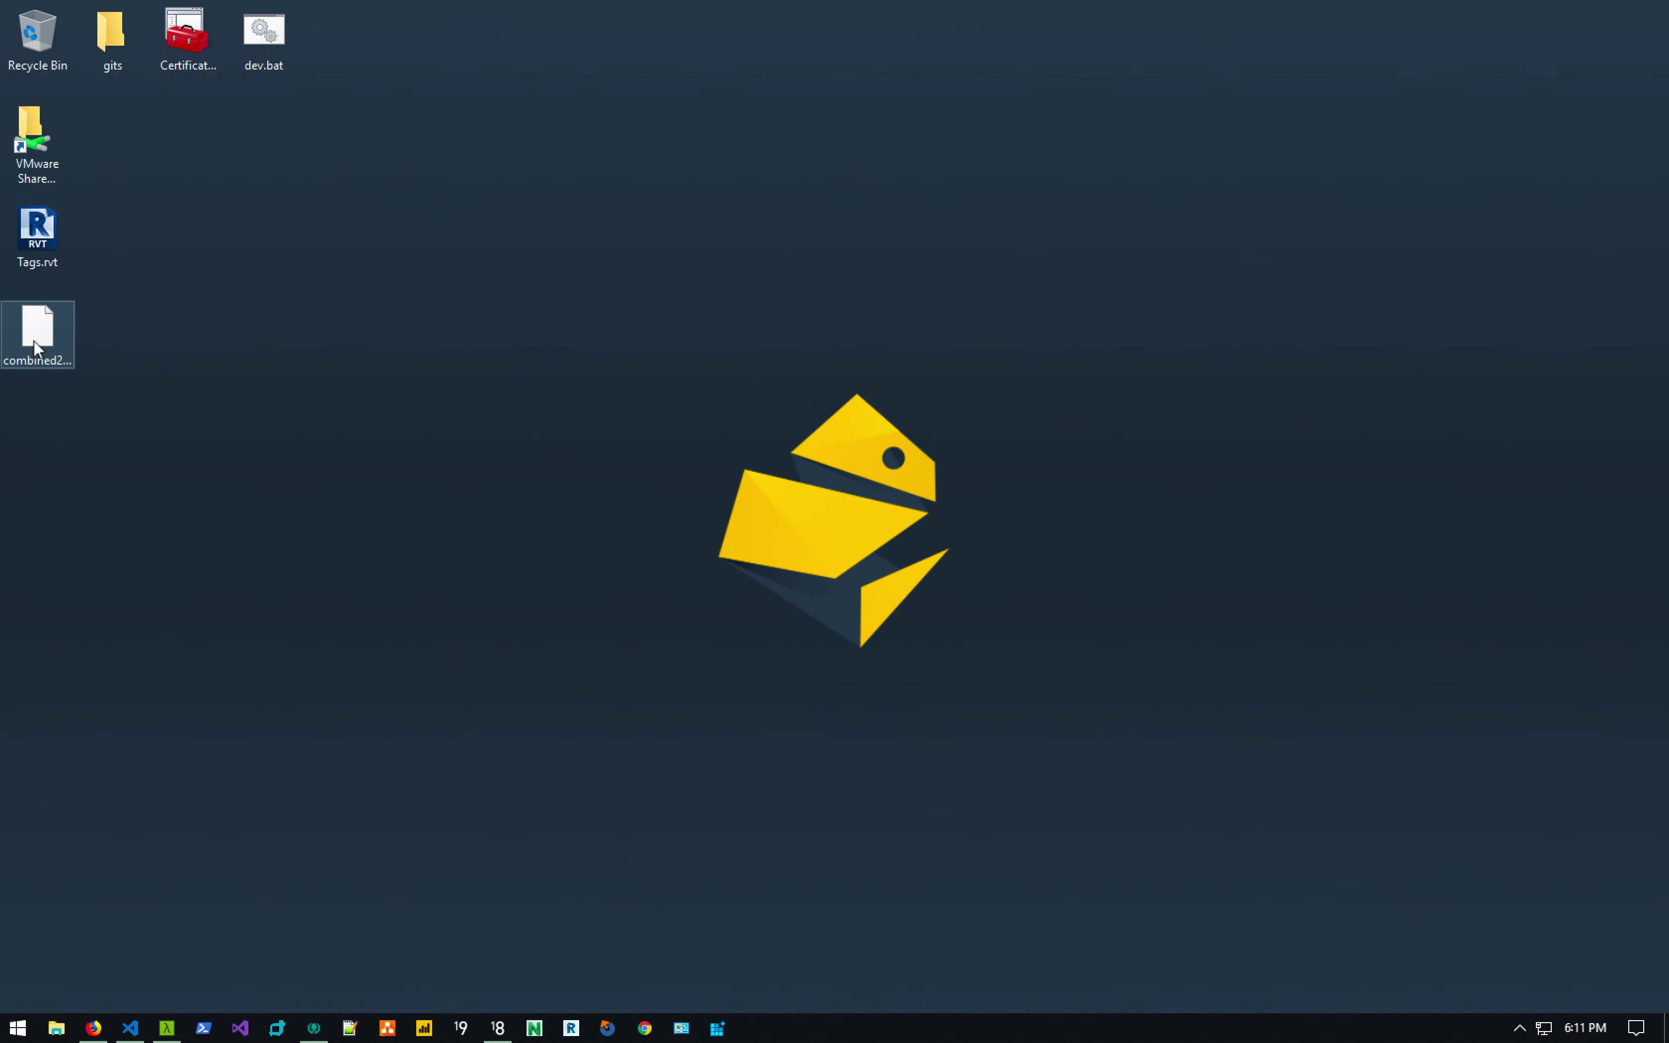
left_click_drag(38, 328, 599, 483)
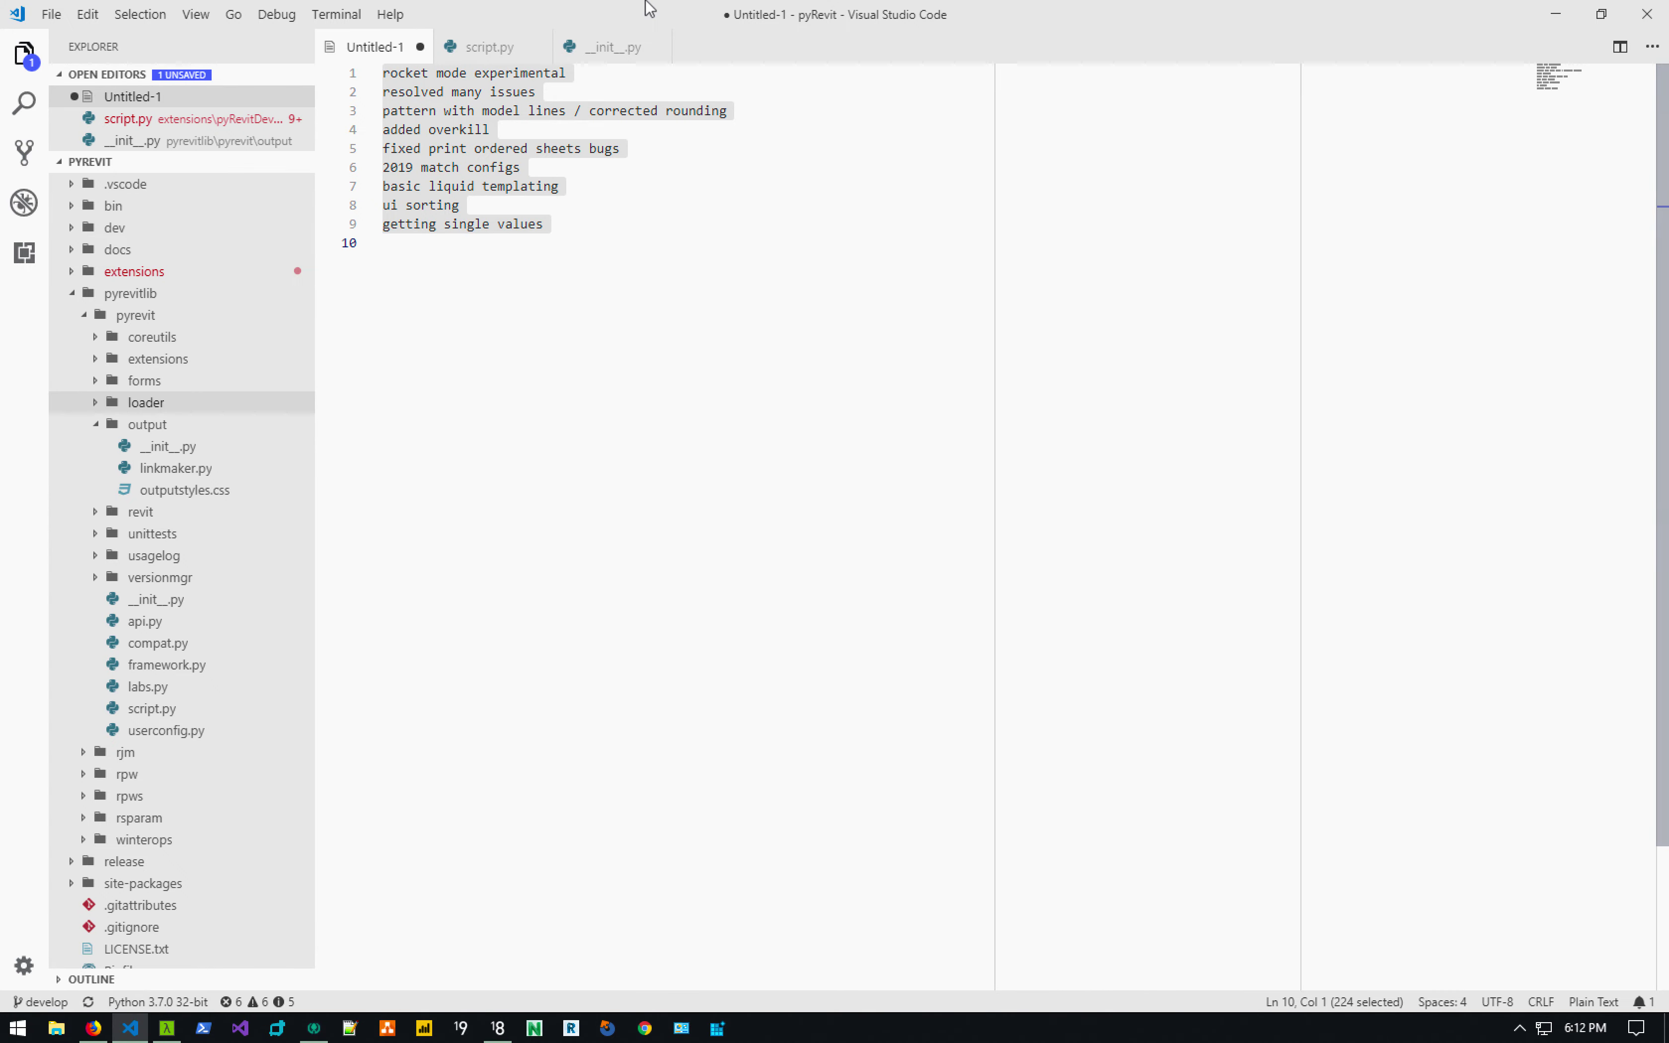
double_click(672, 12)
left_click_drag(37, 328, 945, 290)
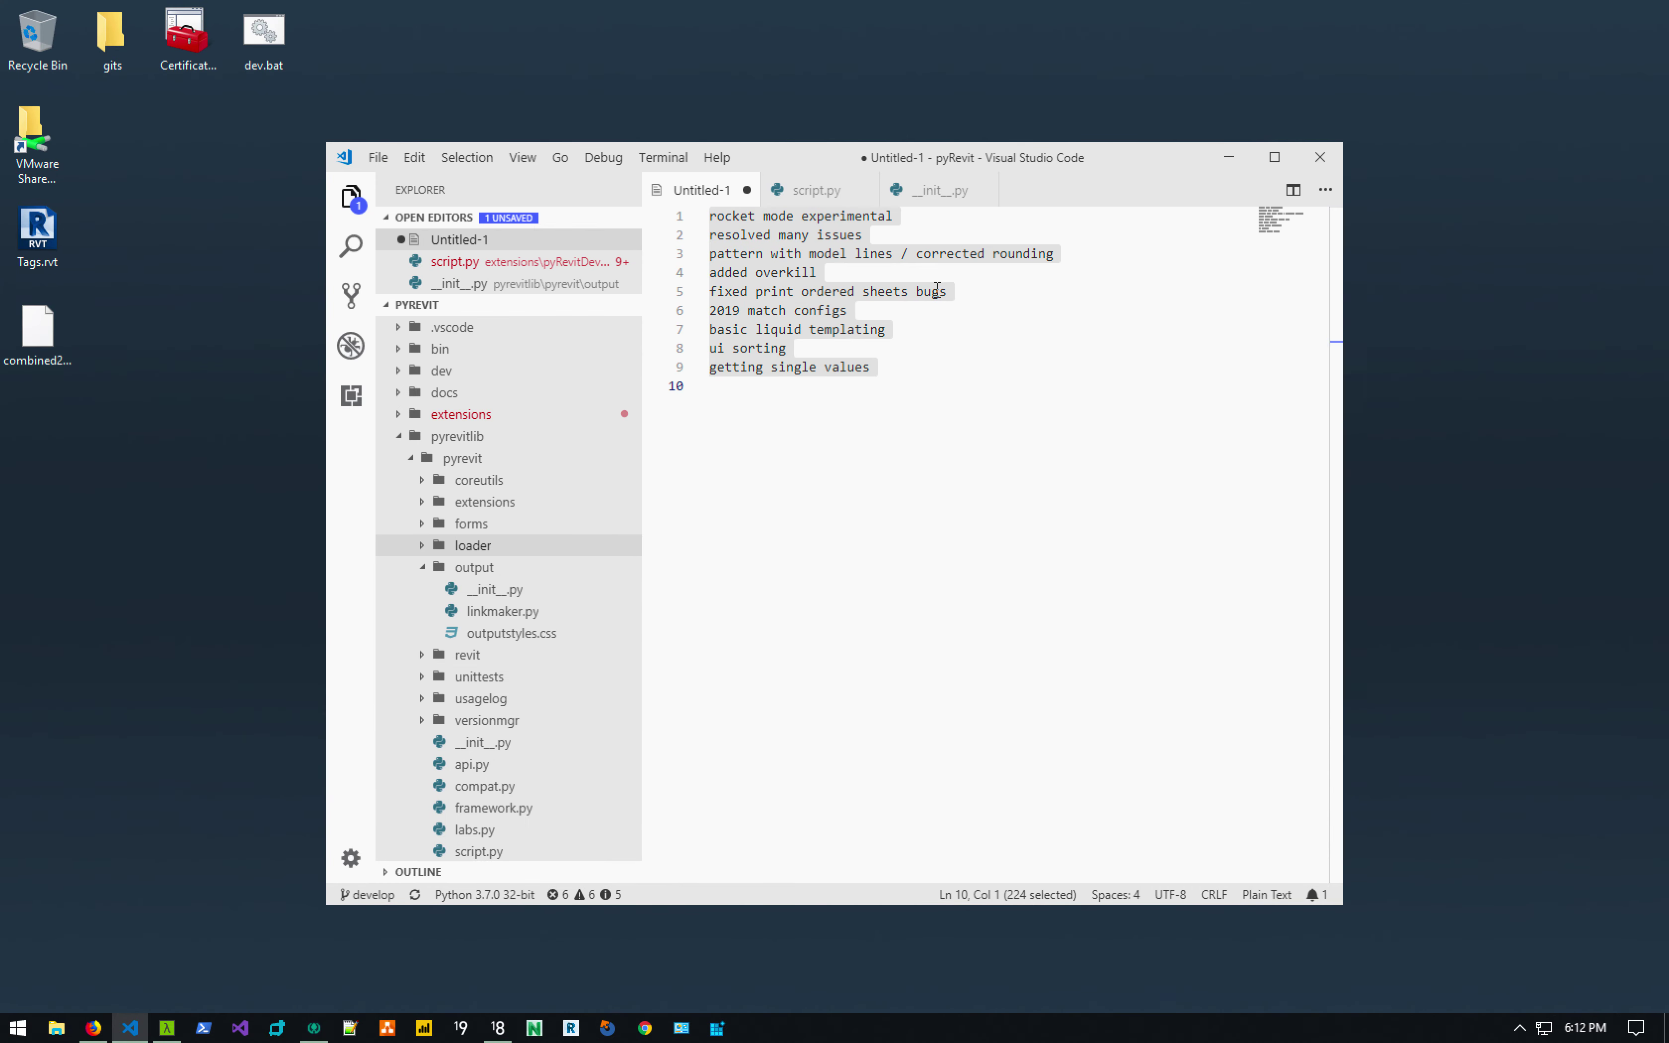
double_click(1163, 149)
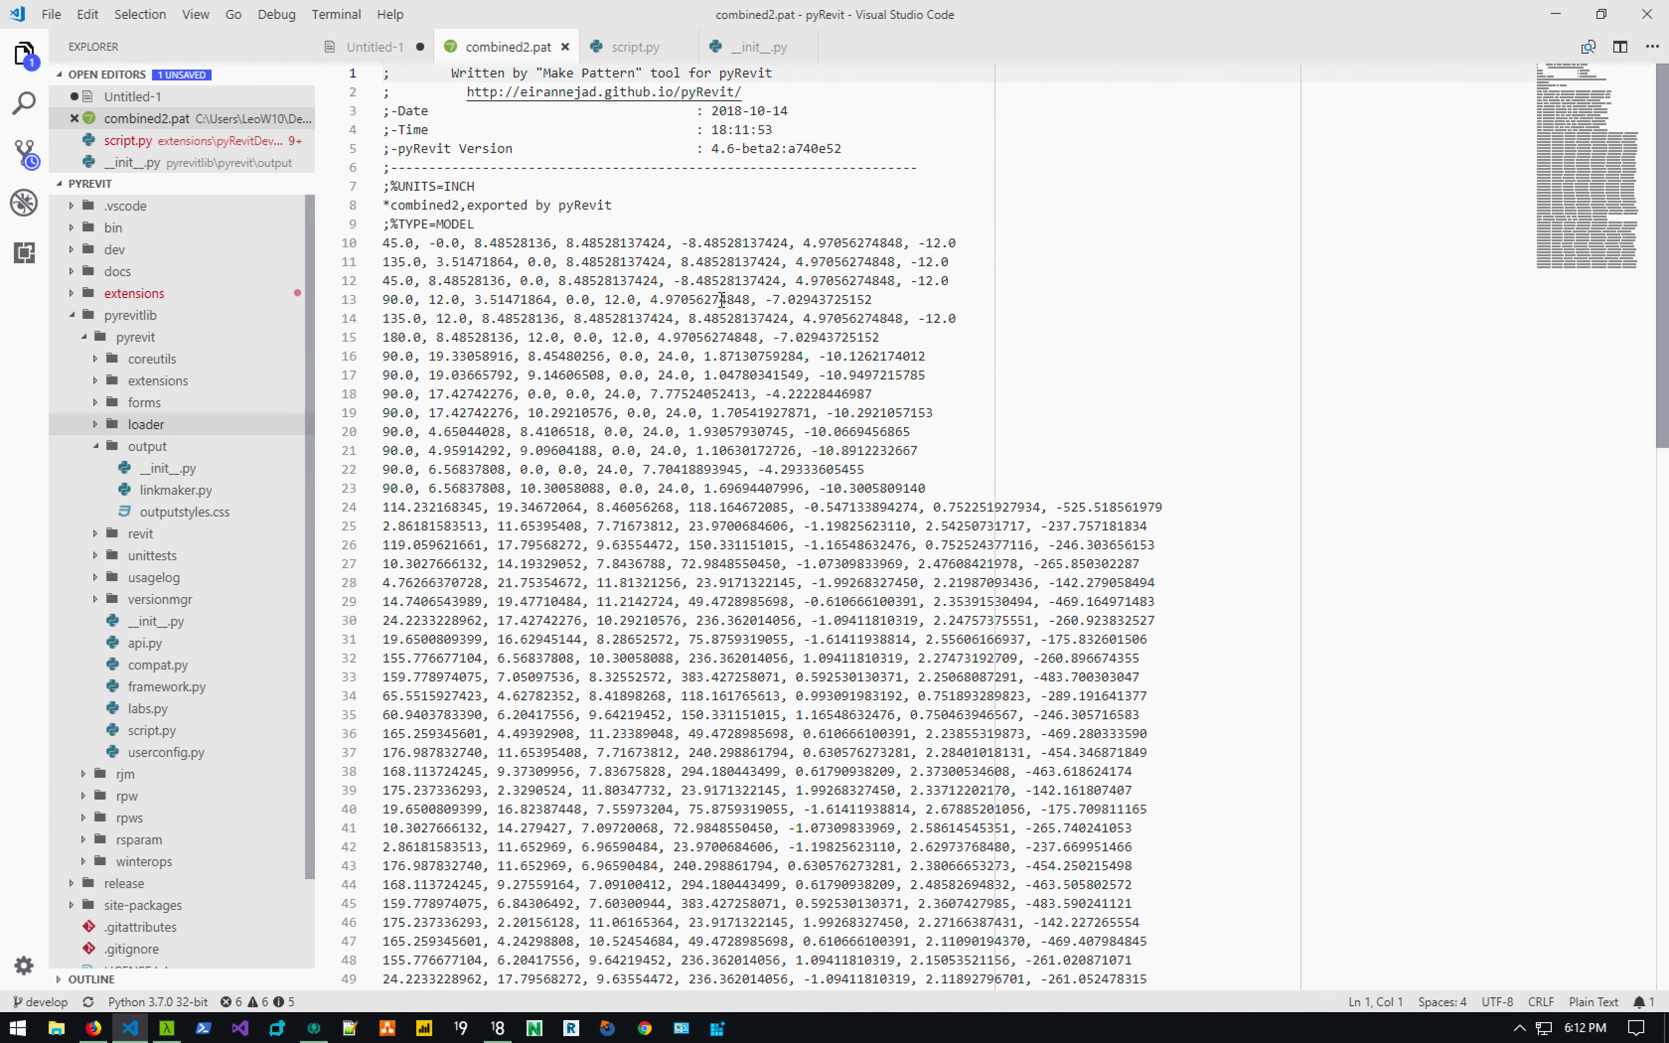
Examine the pattern type header and line definitions in combined2.pat, and return to Revit.
double_click(451, 224)
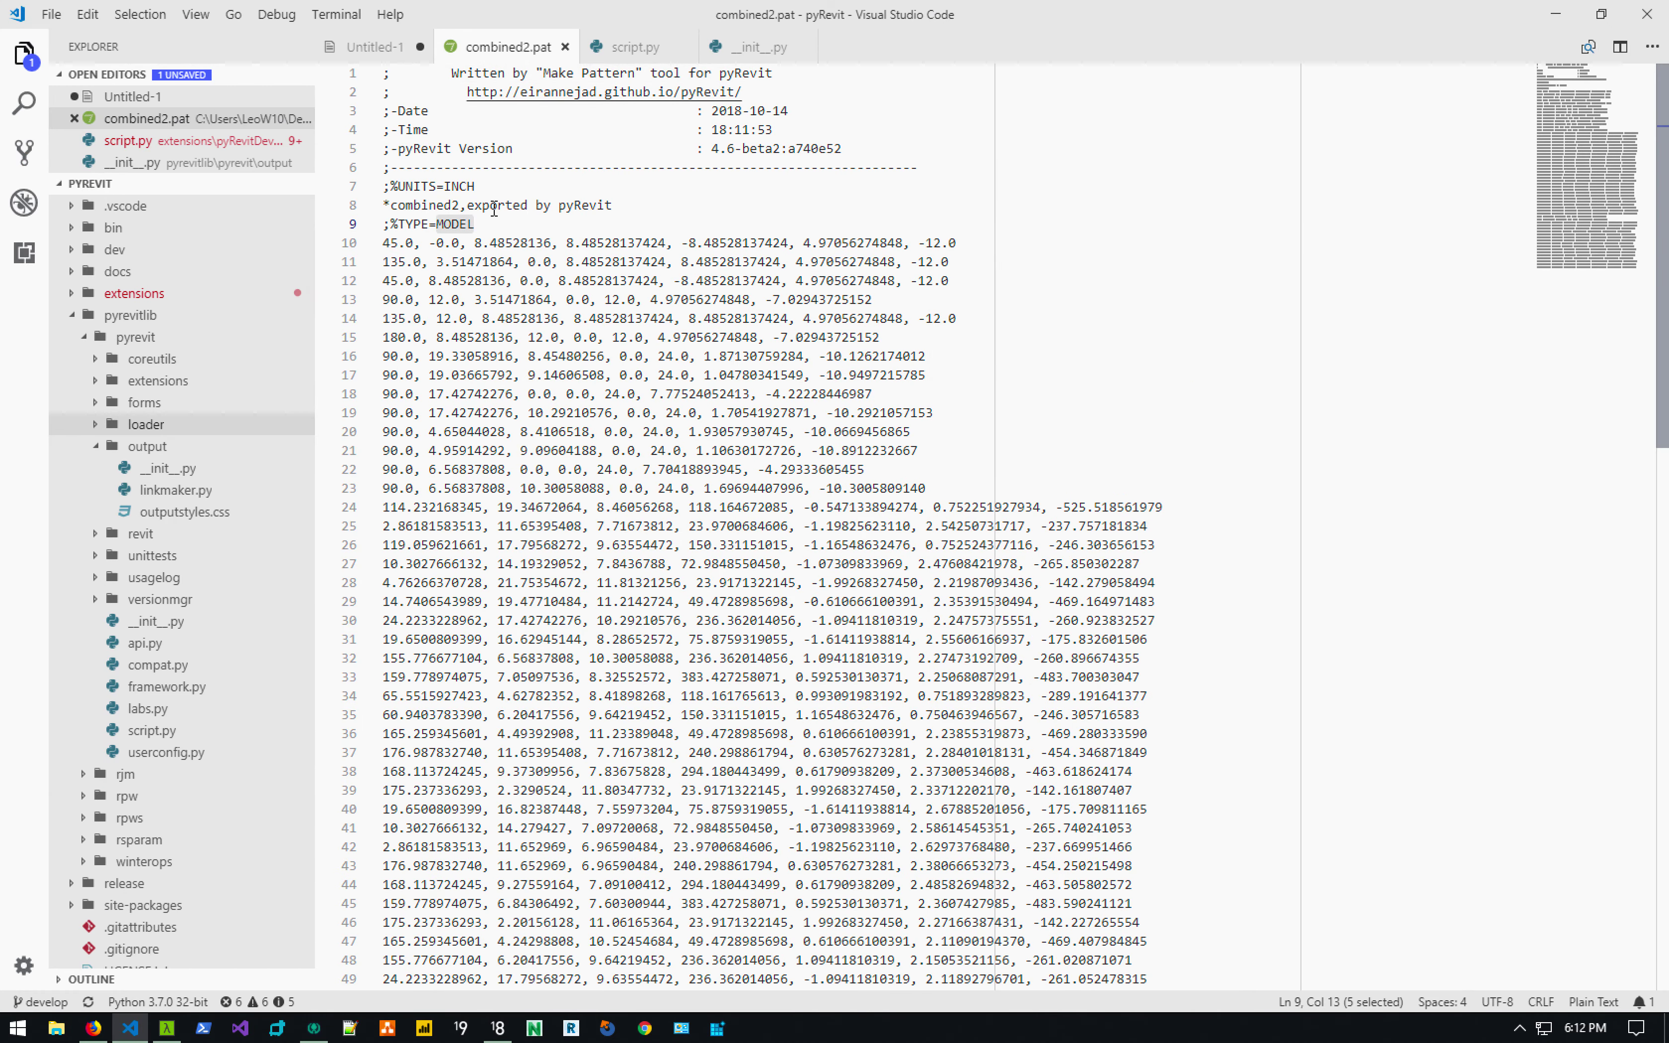
scroll(494, 209, "down", 12)
scroll(580, 309, "up", 11)
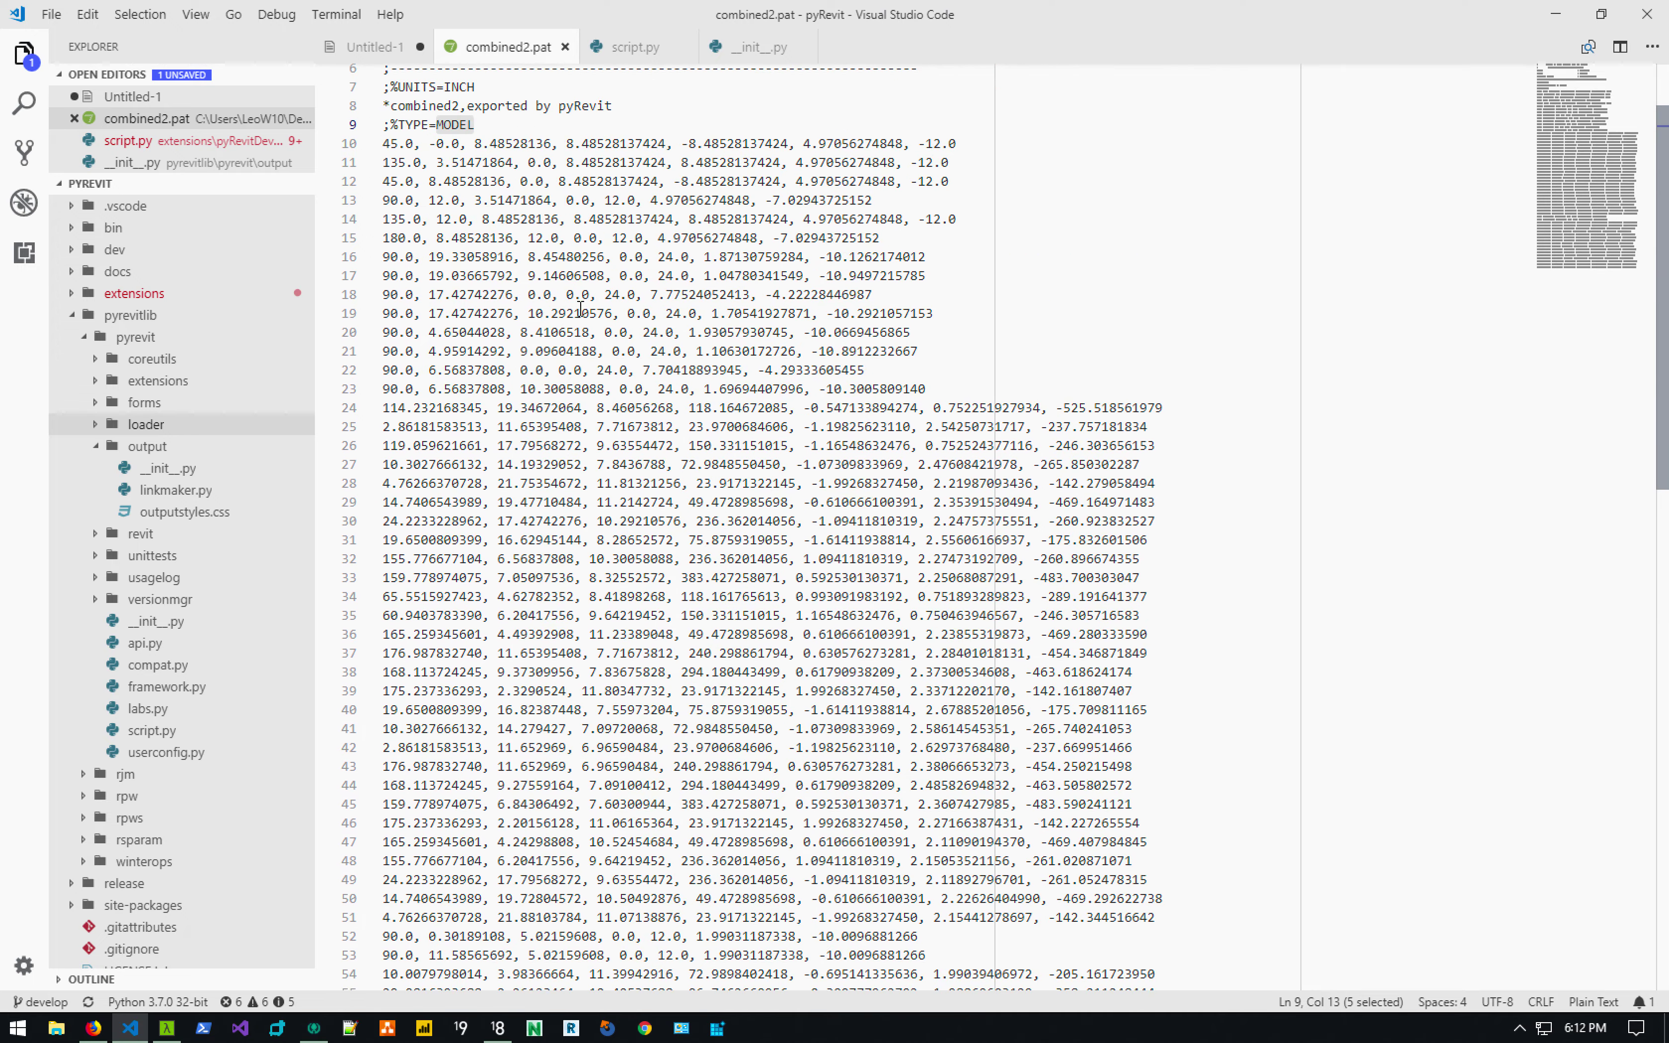
scroll(581, 308, "up", 2)
left_click(1556, 14)
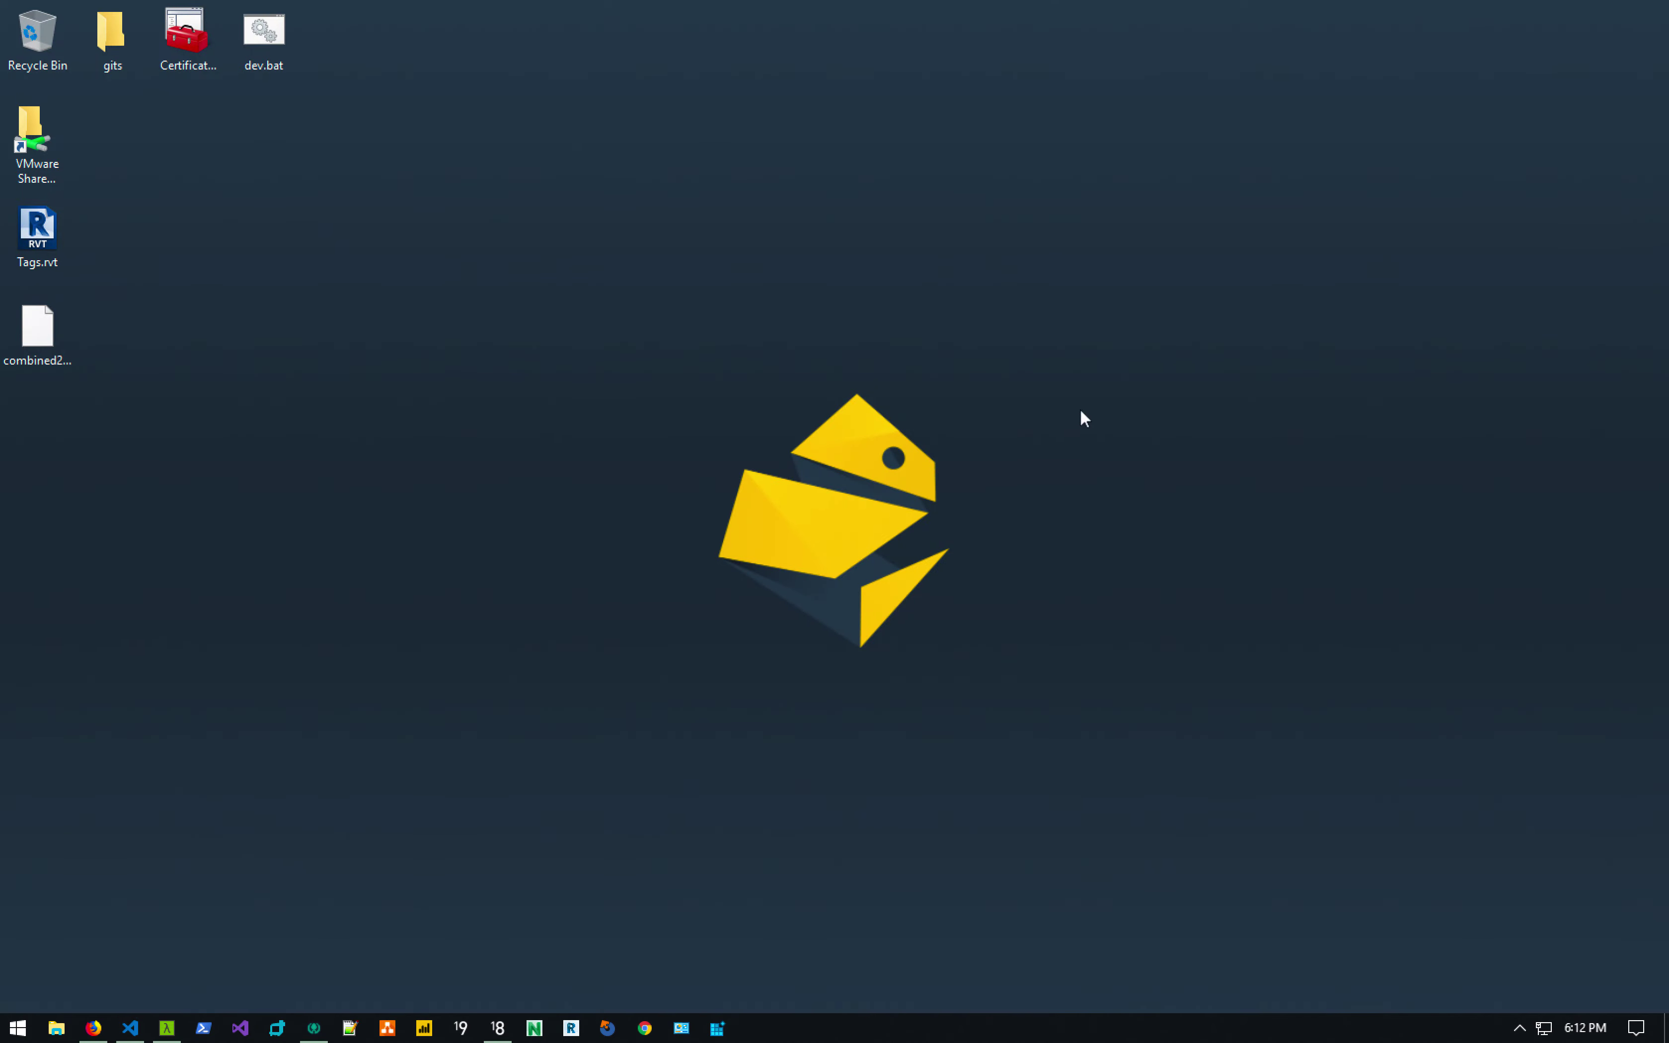
left_click(497, 1027)
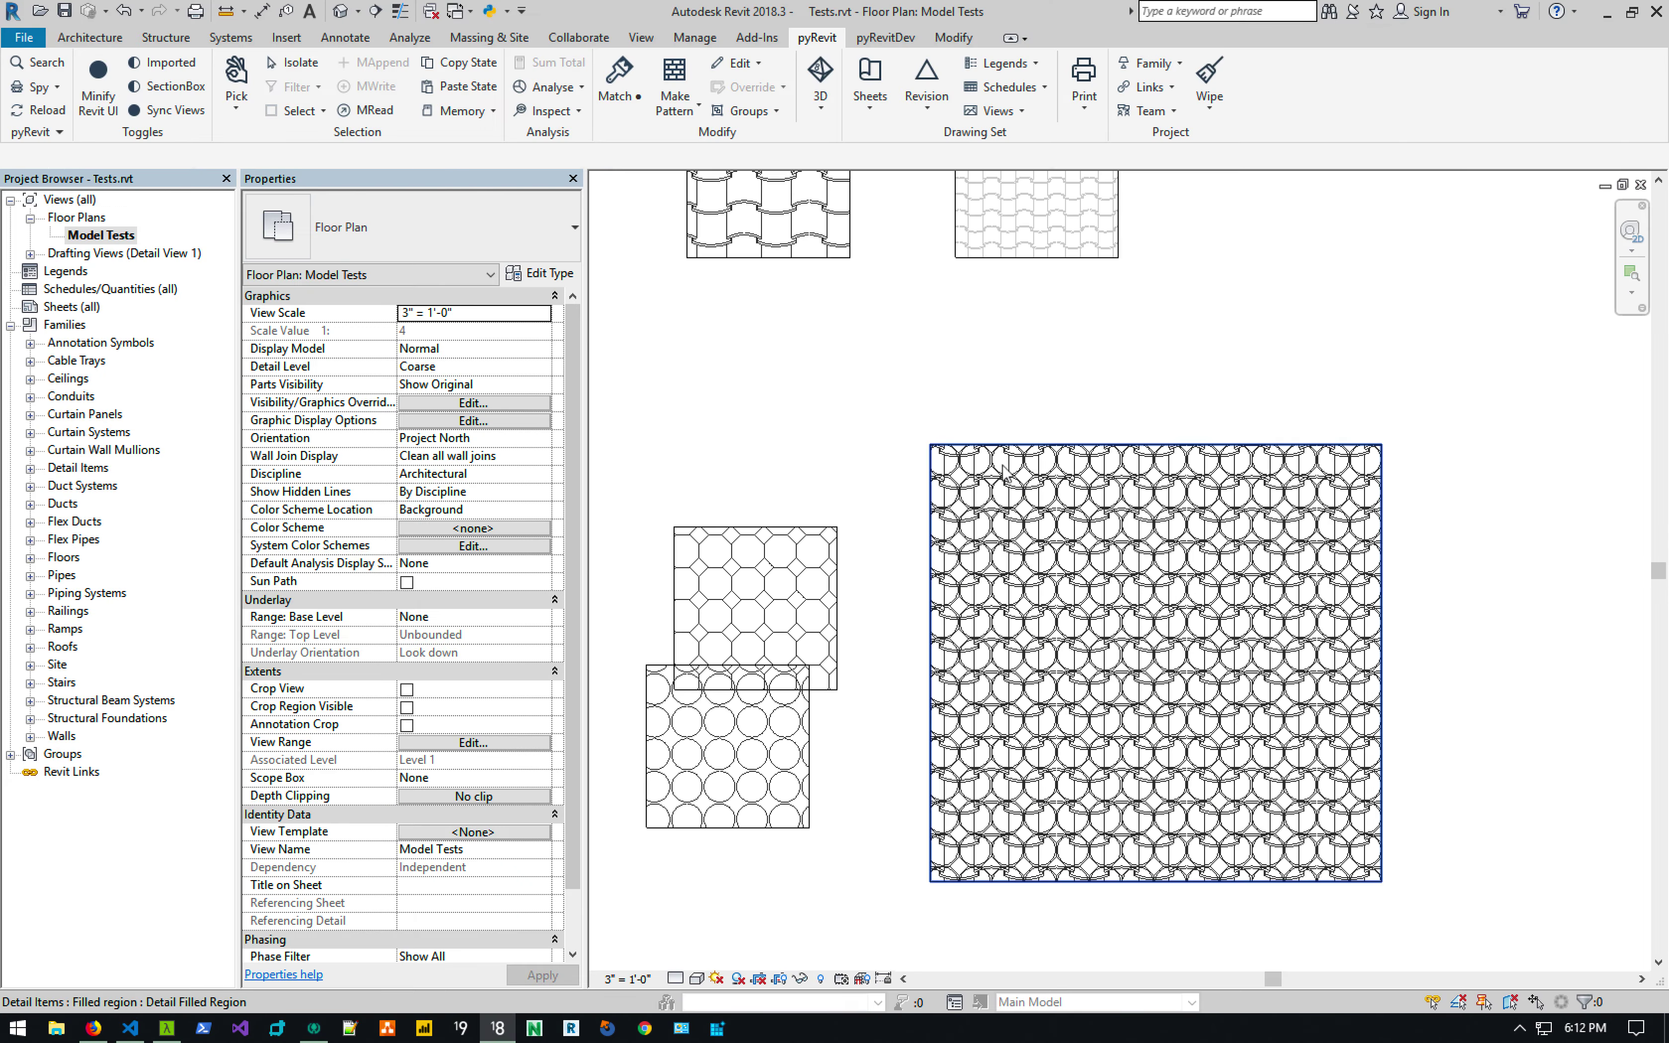